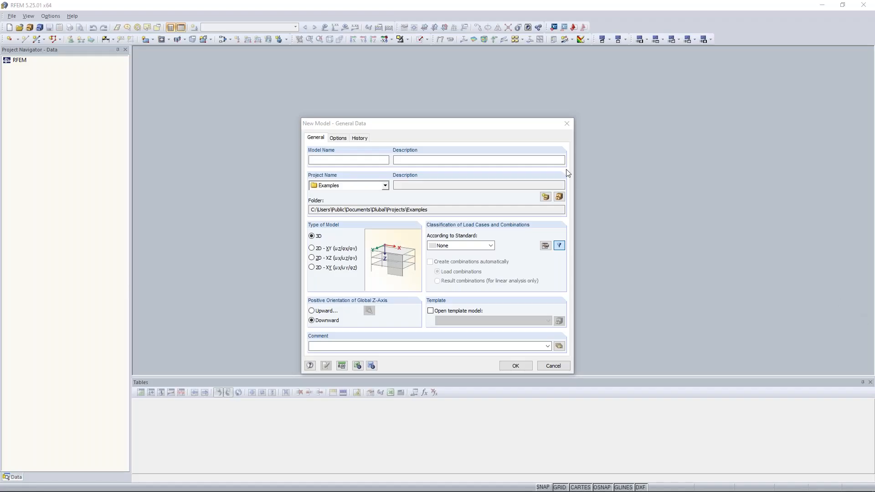
left_click_drag(409, 124, 384, 81)
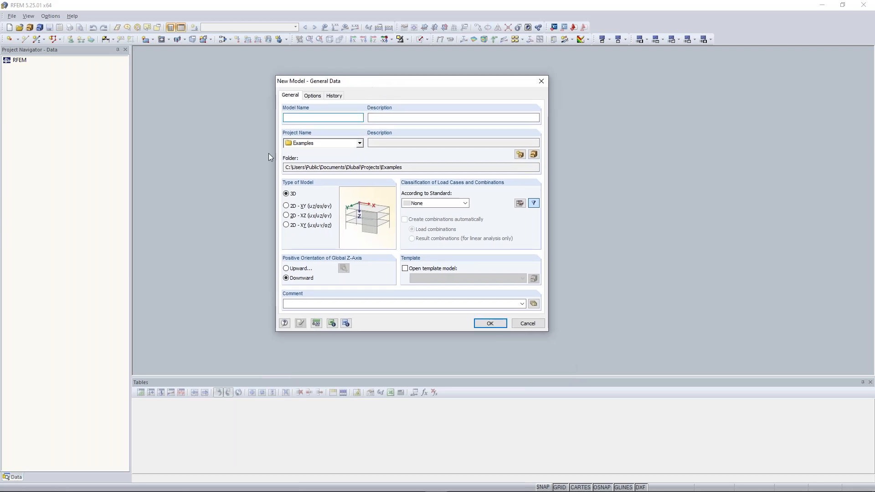
left_click_drag(323, 86, 333, 95)
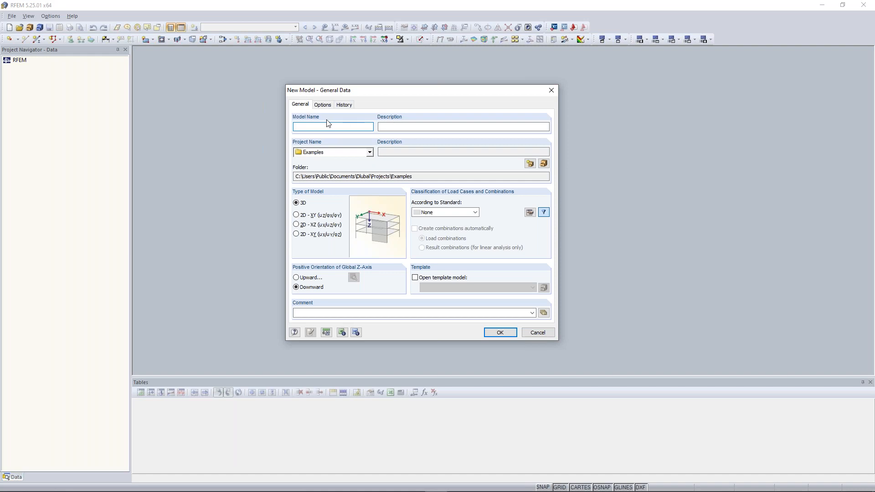
left_click(550, 91)
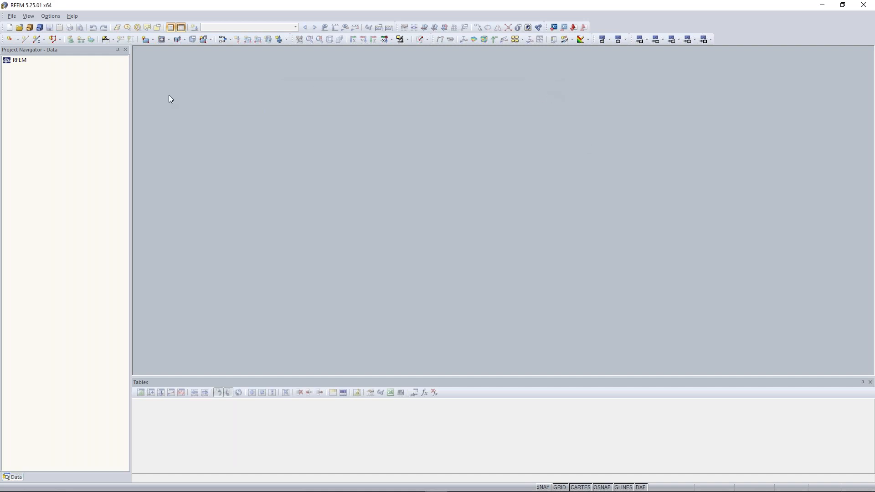
left_click(13, 19)
left_click(99, 19)
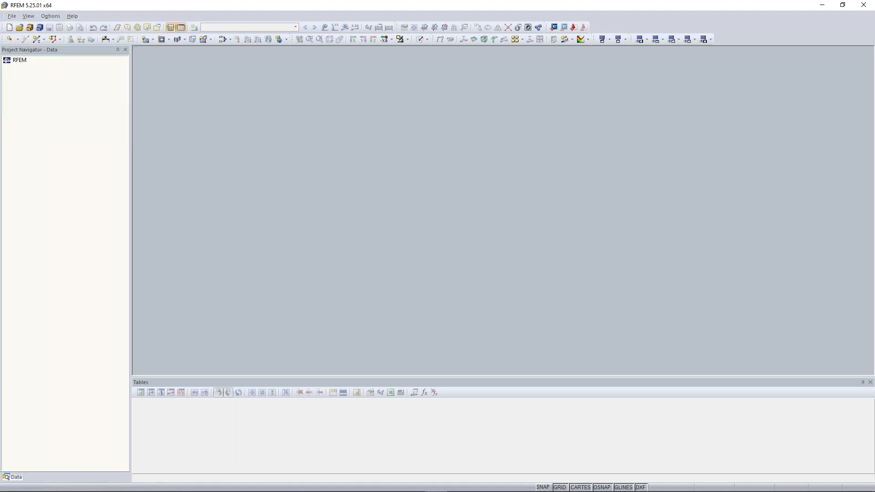
left_click(11, 17)
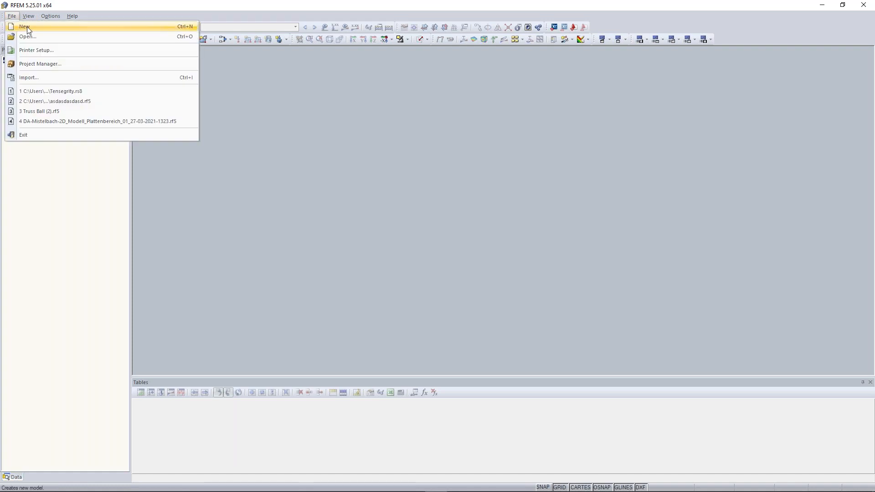
left_click(99, 18)
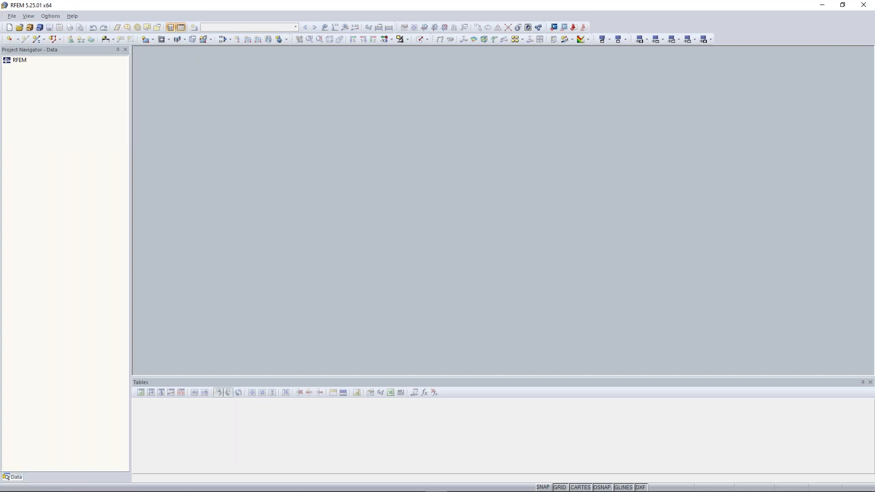
- Start a new model and enter Continous Plate 01 as its model name
left_click(9, 29)
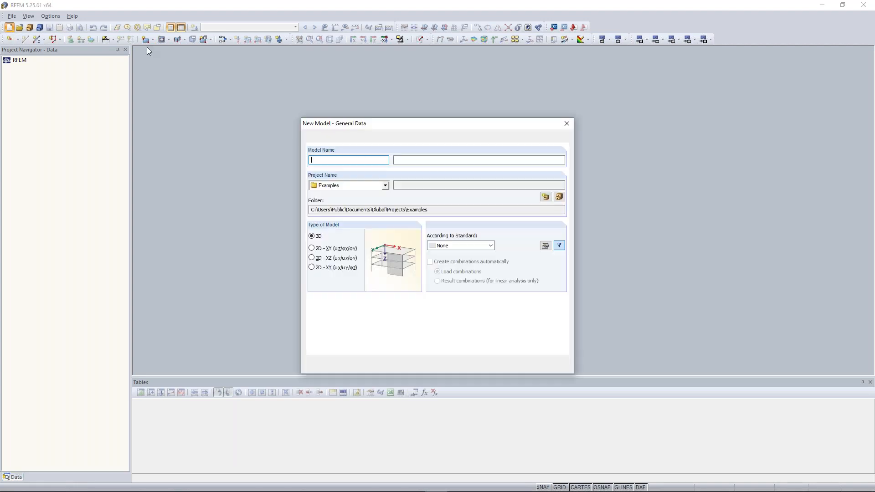
left_click_drag(426, 124, 414, 113)
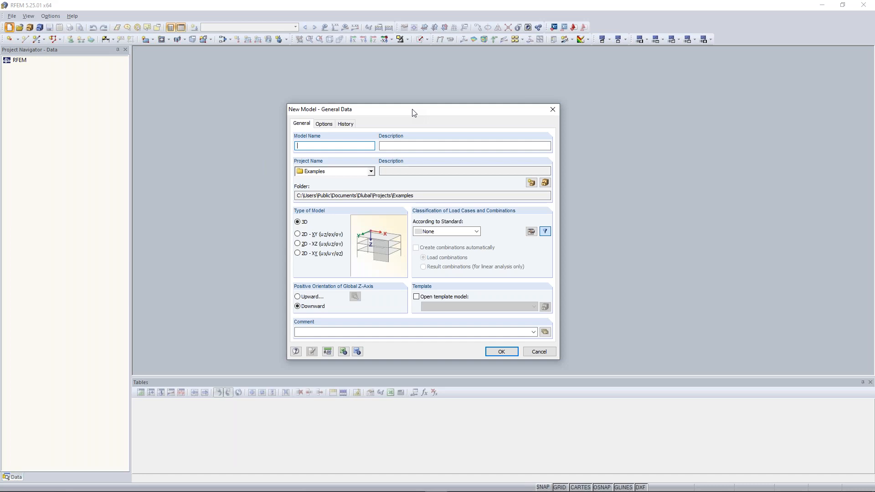
type("Conti")
type("niou")
key("BackSpace")
key("BackSpace")
type("ous Plate 01")
left_click(371, 171)
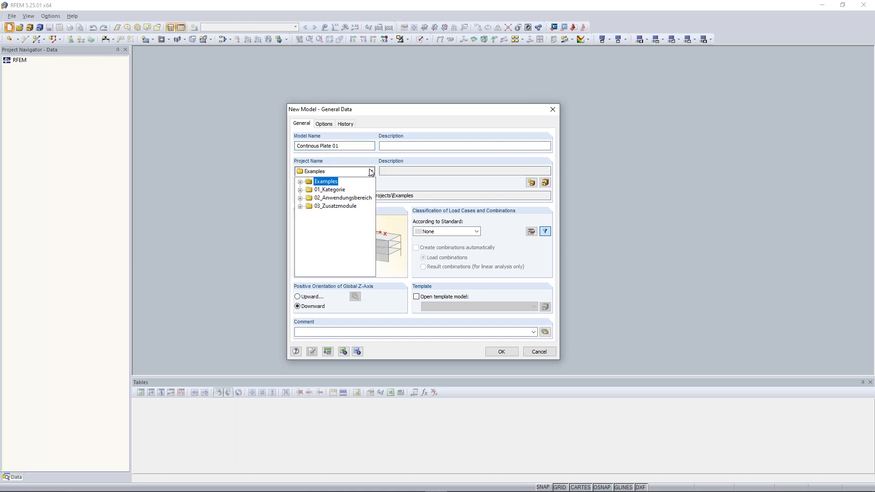
left_click(336, 165)
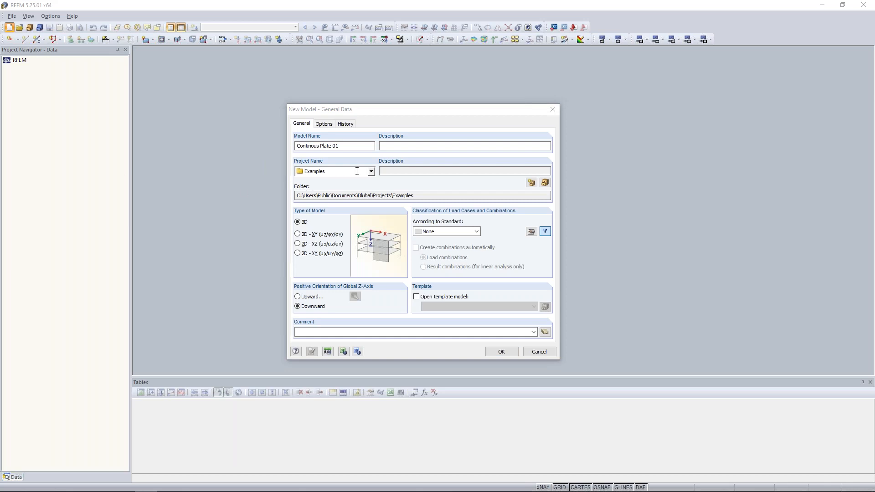
left_click(371, 172)
left_click(300, 182)
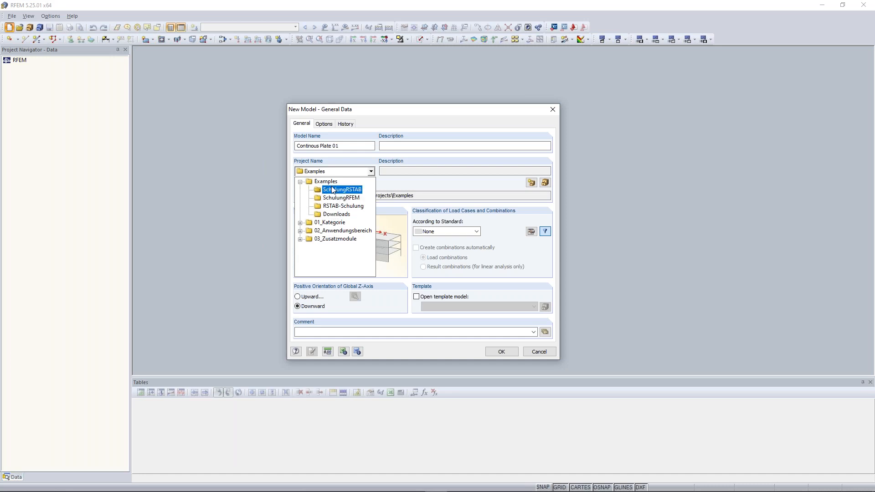
left_click(338, 164)
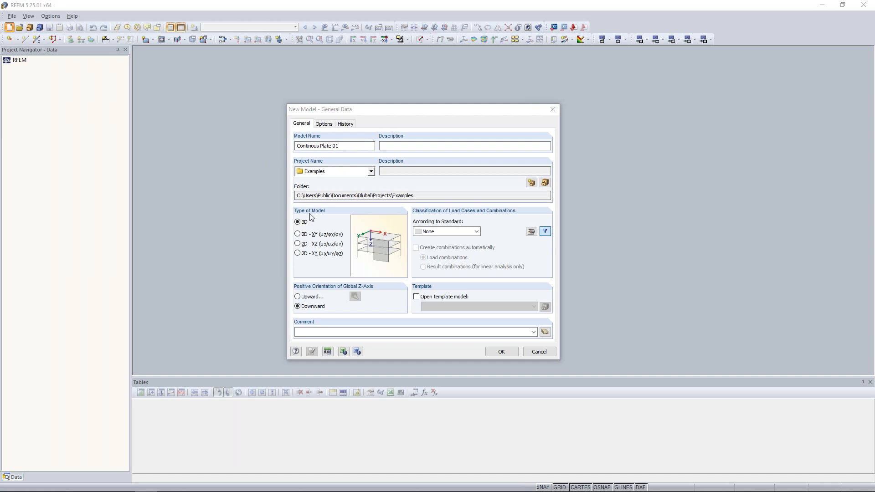
- Correct the model name to Continuous Plate 01 and set the type of model to 2D - XY (uZ/φX/φY)
left_click(313, 146)
type("u")
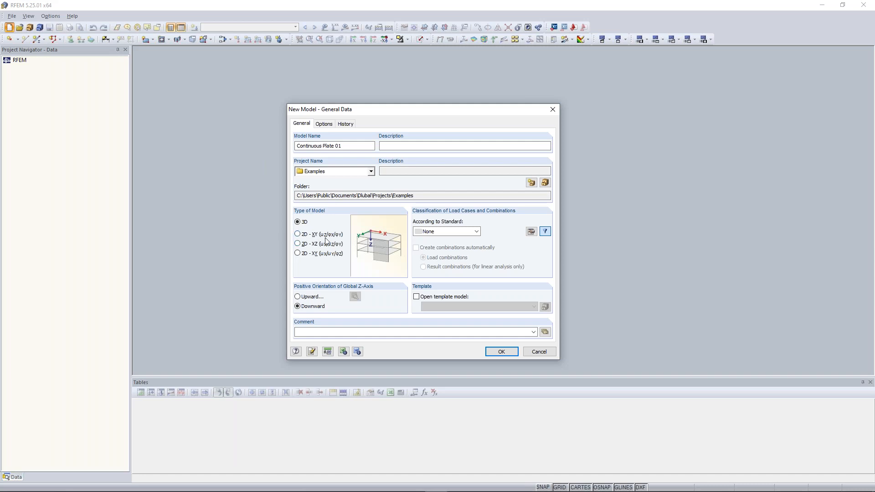
left_click(301, 235)
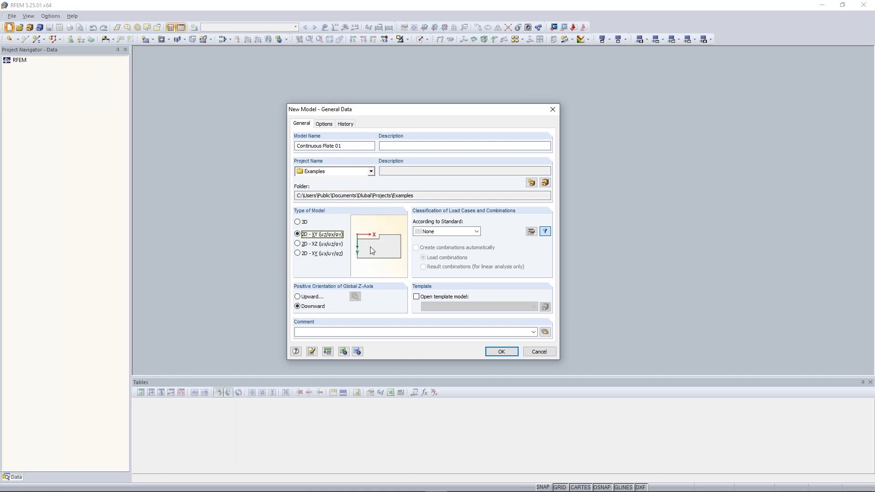
left_click(307, 246)
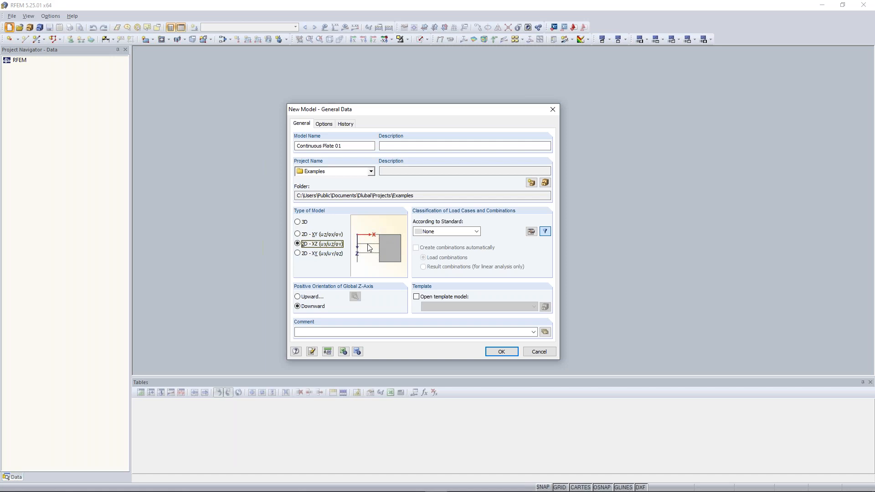
left_click(316, 256)
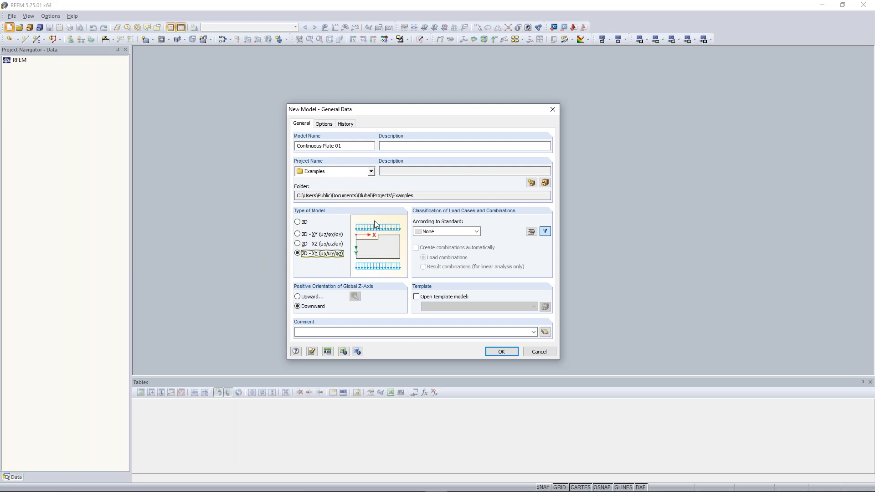
left_click(309, 236)
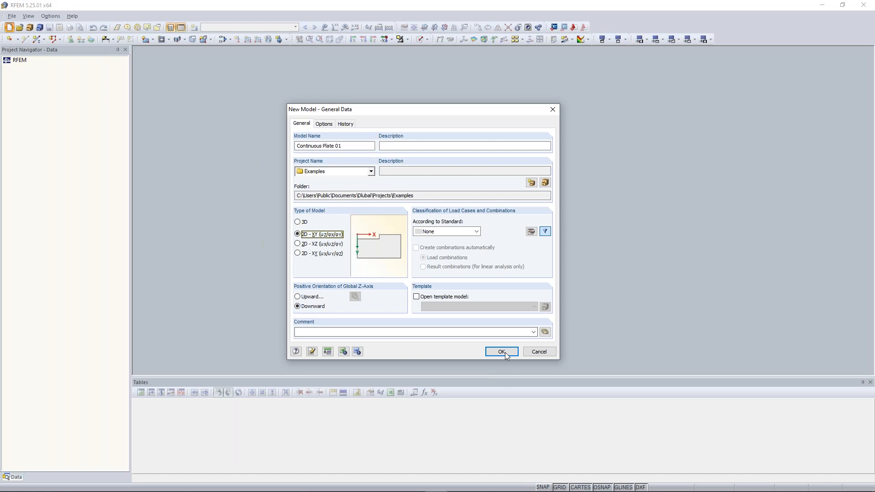
- Review the units and decimal places for the model, loads, results and dimensions
left_click(328, 352)
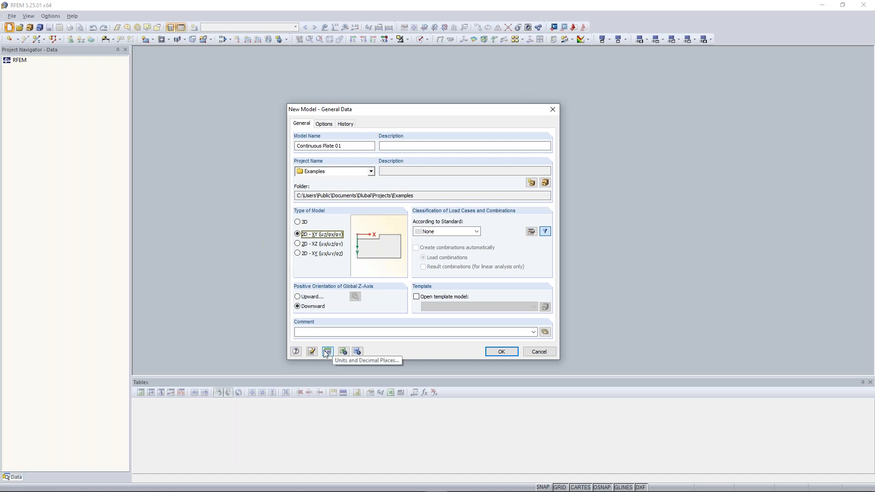
left_click(326, 354)
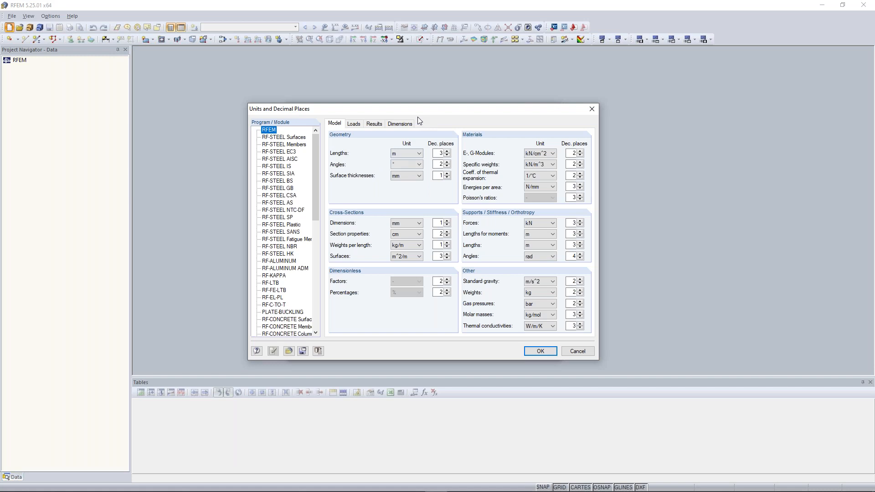
left_click(409, 155)
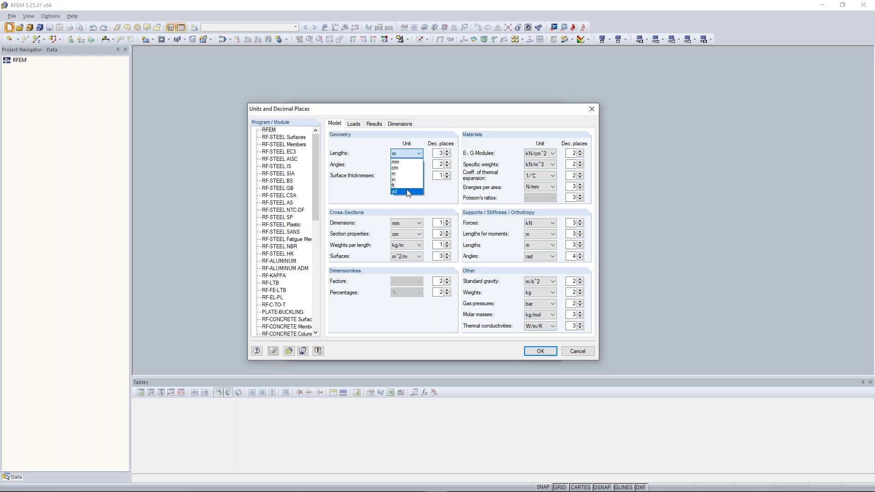
left_click(361, 157)
left_click(354, 124)
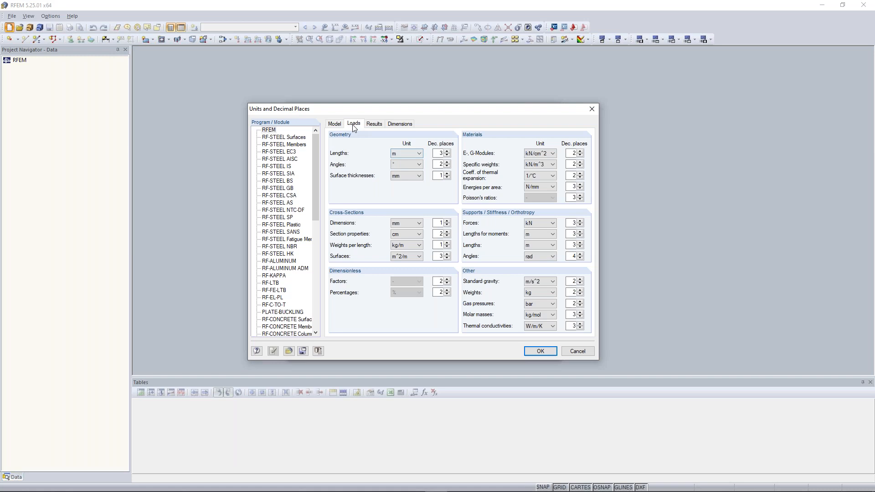
left_click(375, 124)
left_click(406, 124)
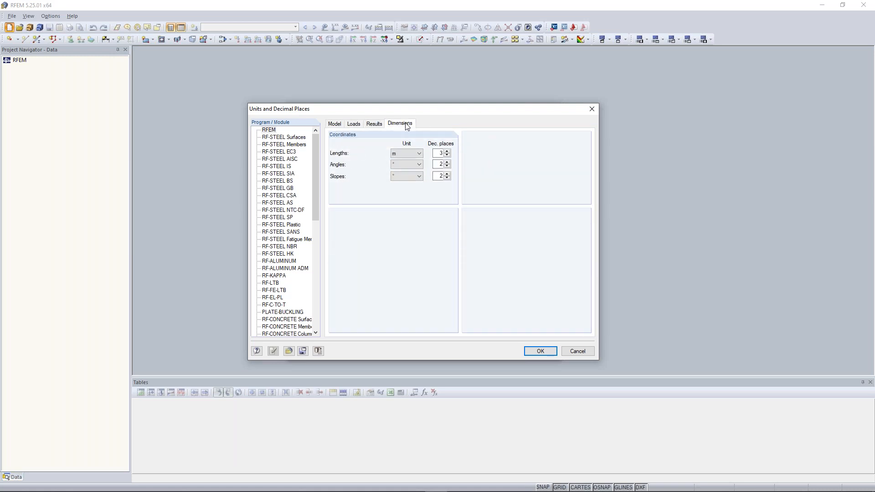
left_click(337, 125)
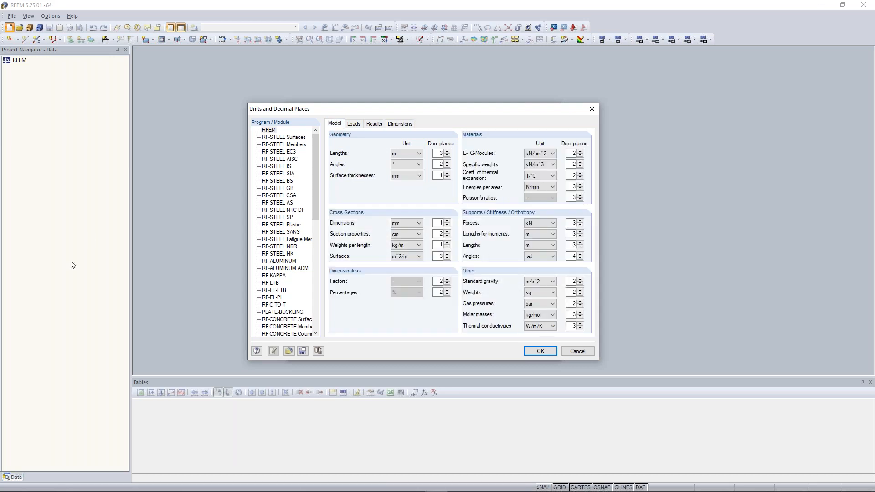
left_click(541, 351)
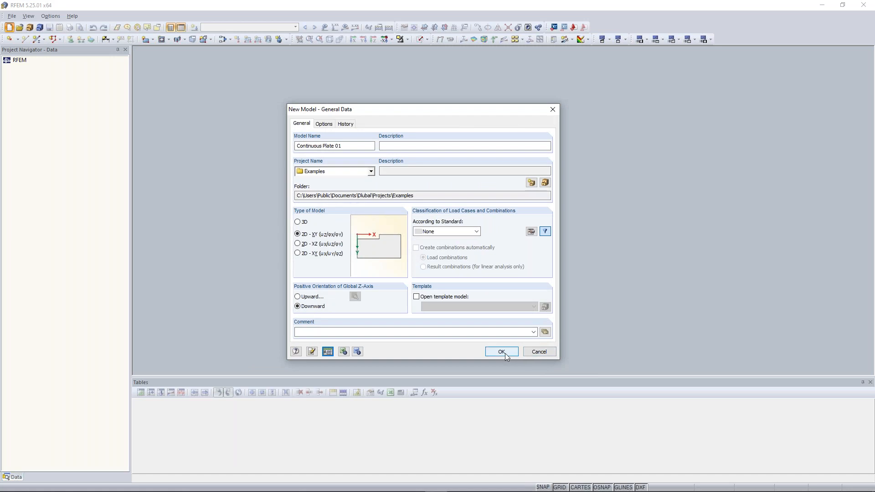
- Create the model with the entered general data and look through the project navigator's model data and add-on modules
left_click(503, 352)
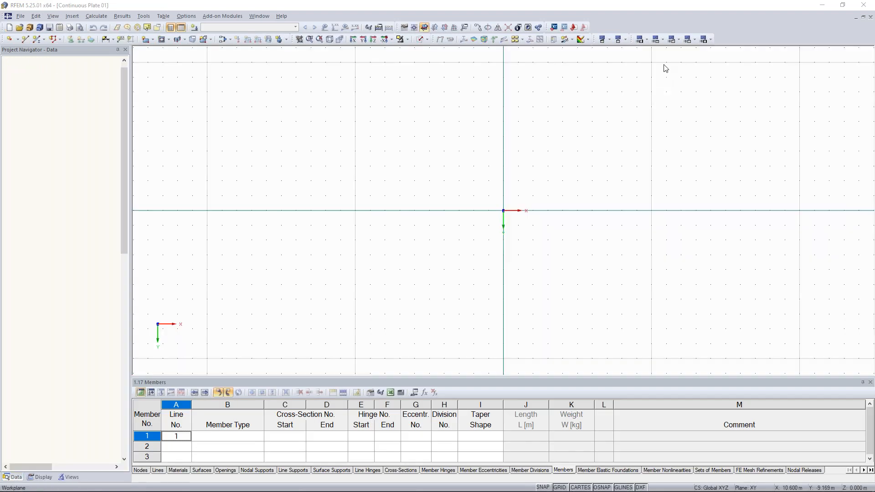
scroll(453, 197, "down", 3)
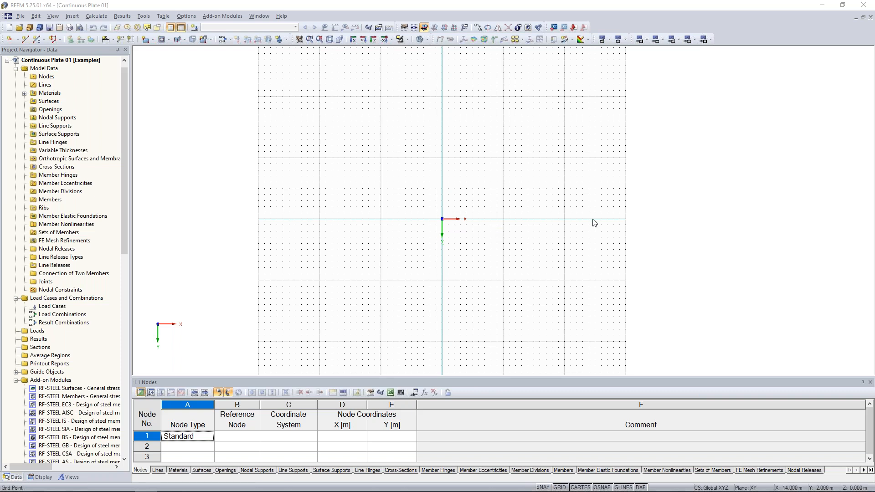
scroll(105, 264, "down", 6)
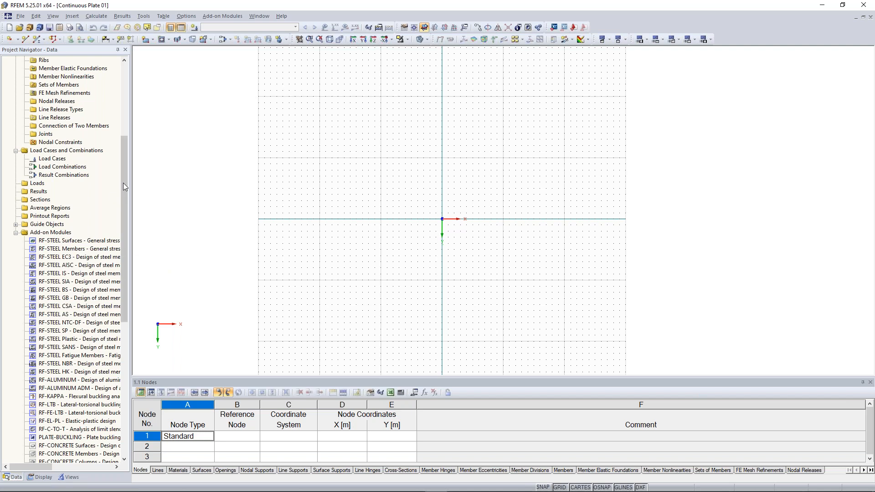
scroll(121, 209, "down", 5)
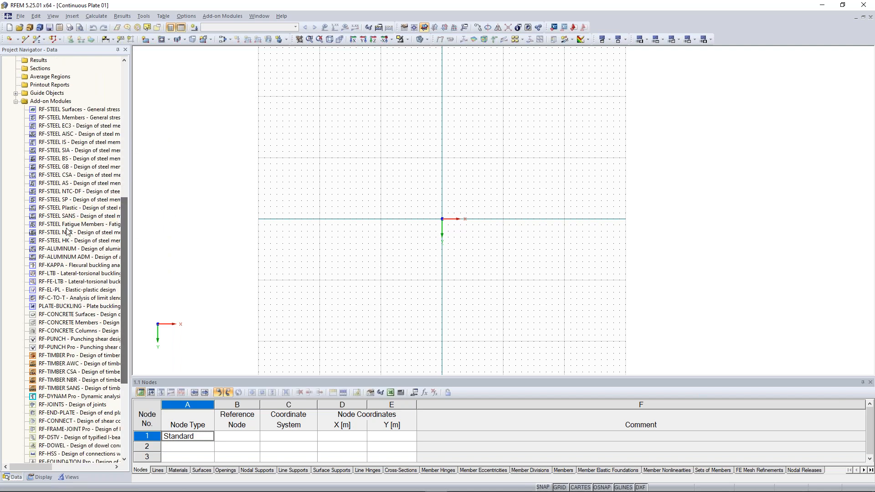
left_click_drag(126, 257, 126, 225)
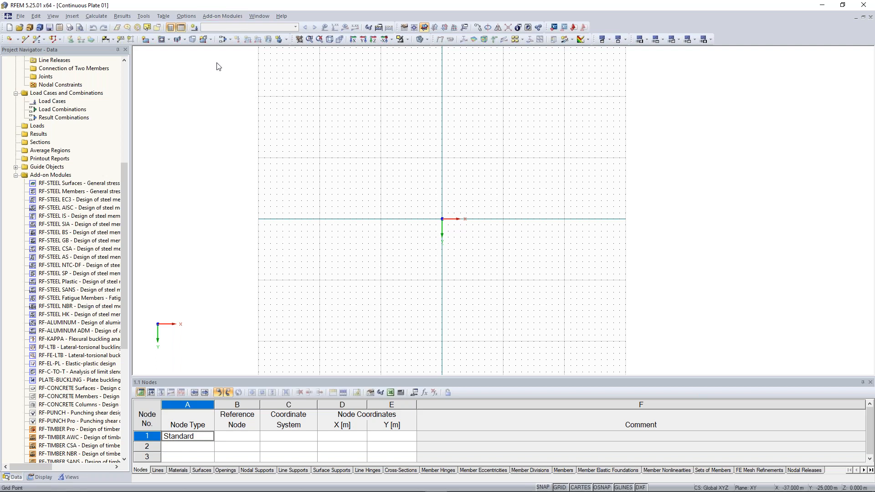
scroll(91, 159, "up", 9)
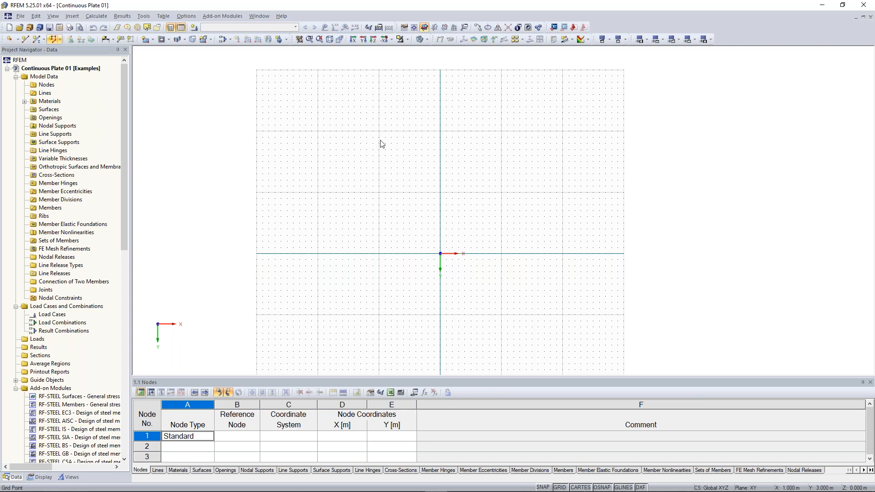
scroll(366, 175, "down", 1)
middle_click_drag(366, 176, 374, 151)
scroll(362, 147, "down", 1)
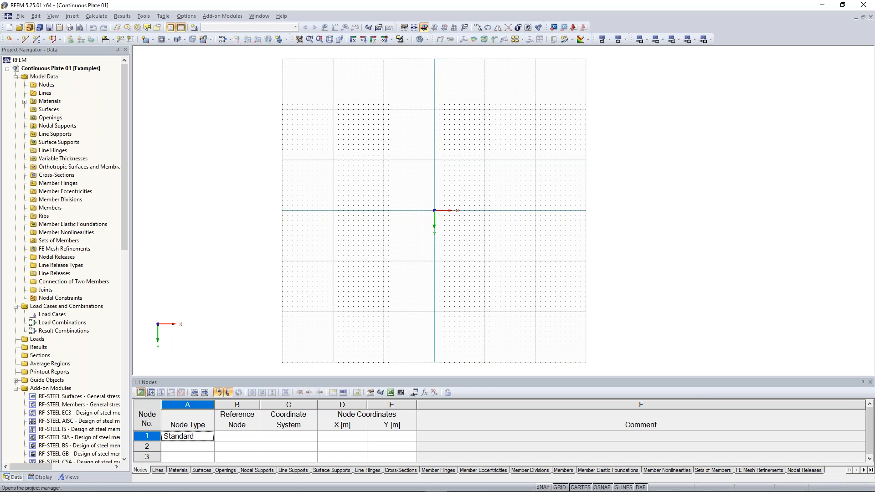
- Open the Project Manager and preview the Examples project models RFEM-Beispiel-02, RFEM-Beispiel-04 and RFEM-Beispiel-06
left_click(30, 28)
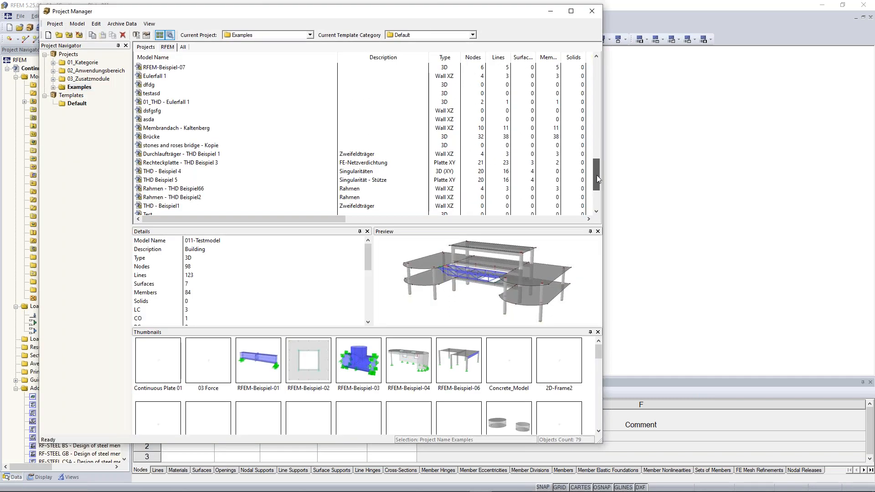
left_click_drag(596, 173, 583, 73)
left_click(168, 93)
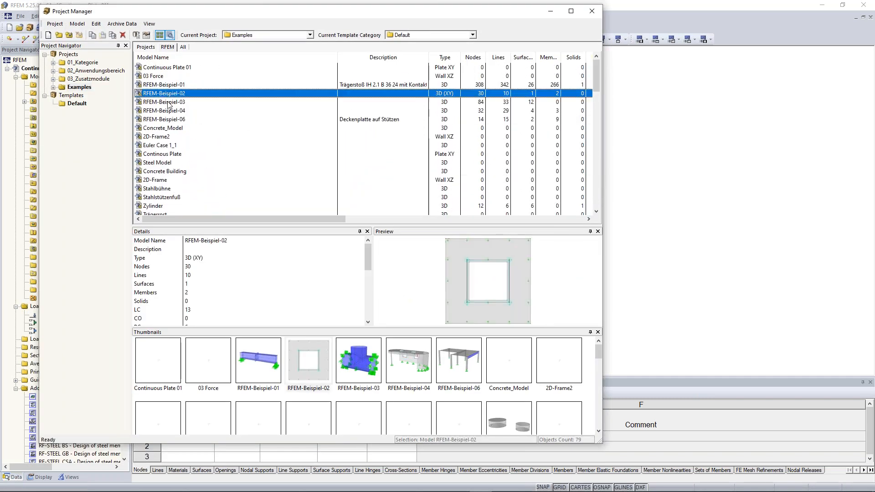
left_click(169, 110)
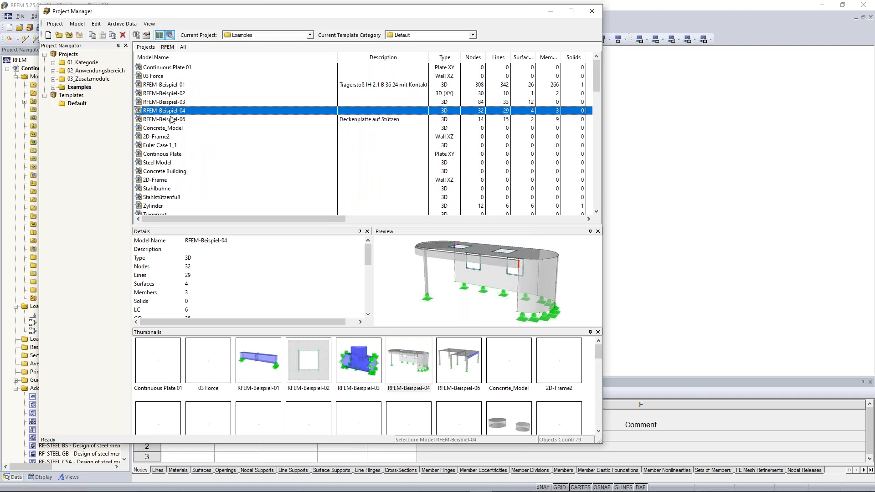
left_click(171, 120)
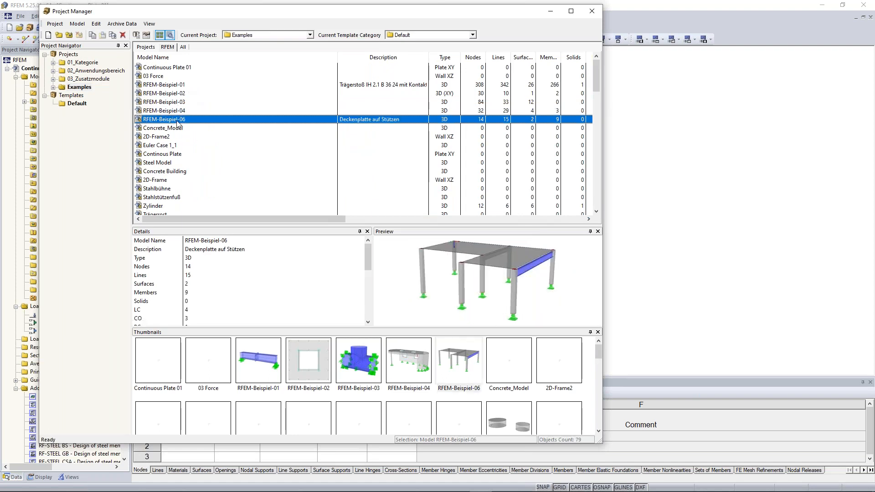
- Open the model RFEM-Beispiel-06 from the Examples project and look through the available file and editing commands
double_click(177, 122)
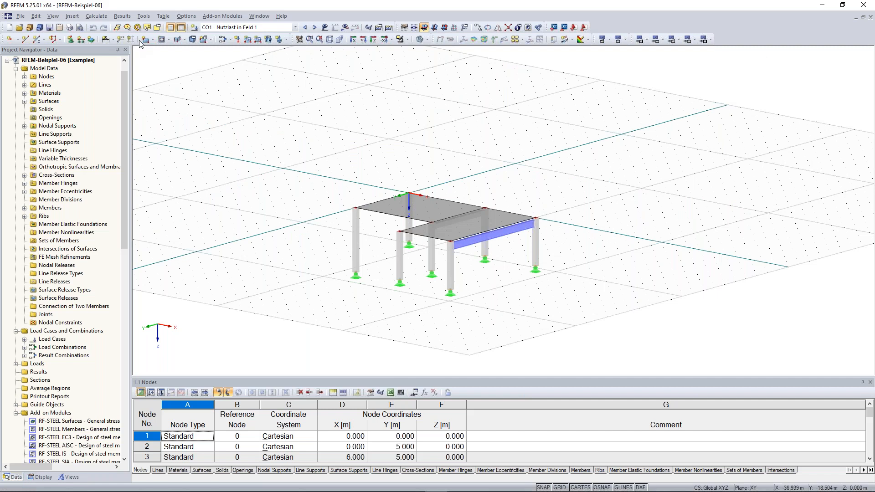
left_click(25, 19)
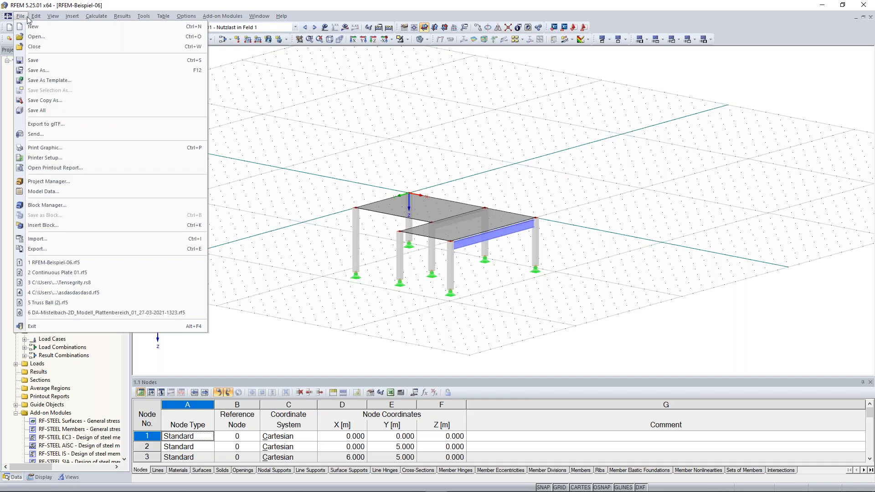
mouse_move(39, 19)
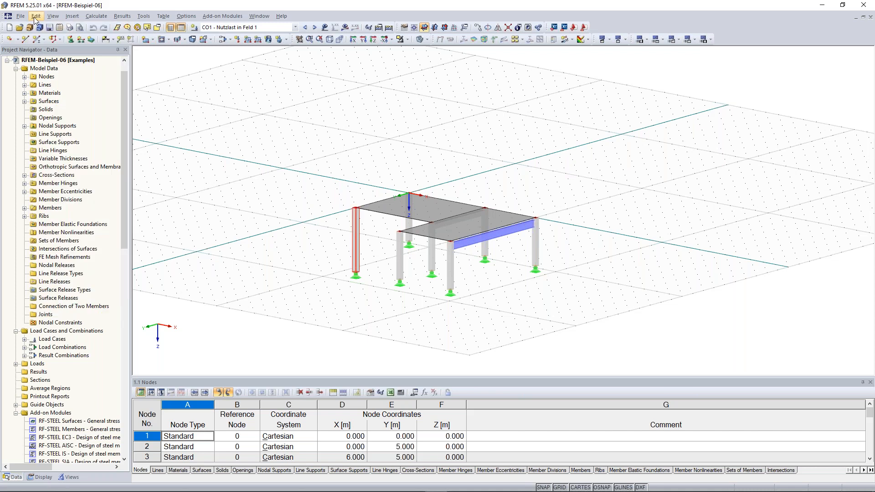
left_click(36, 17)
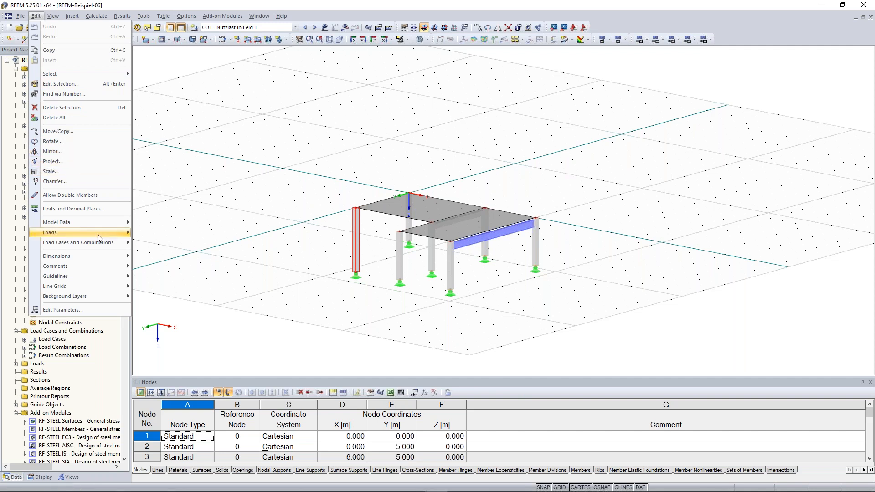
mouse_move(99, 228)
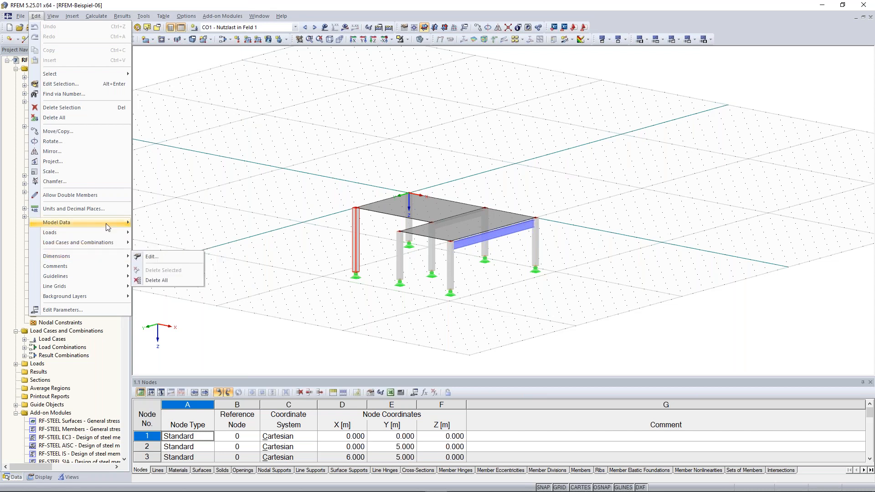
mouse_move(111, 242)
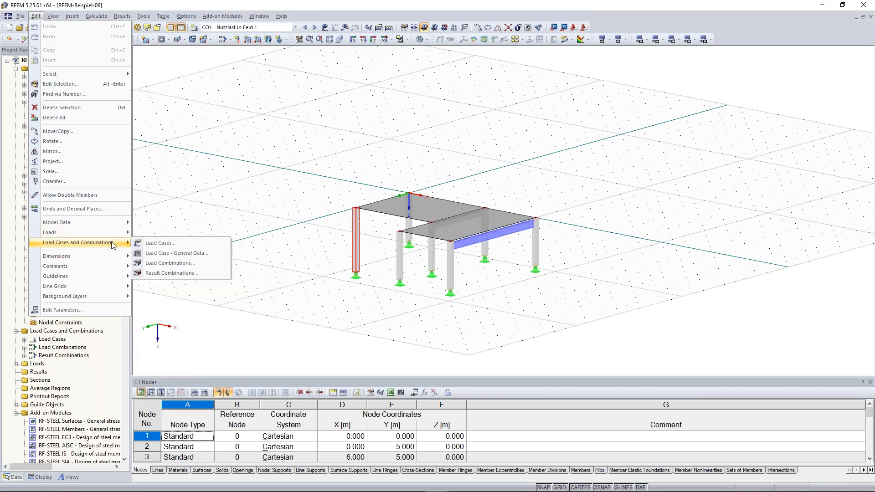
- Display the loads and the calculated results of load combination CO1 on the table-like example structure
mouse_move(52, 18)
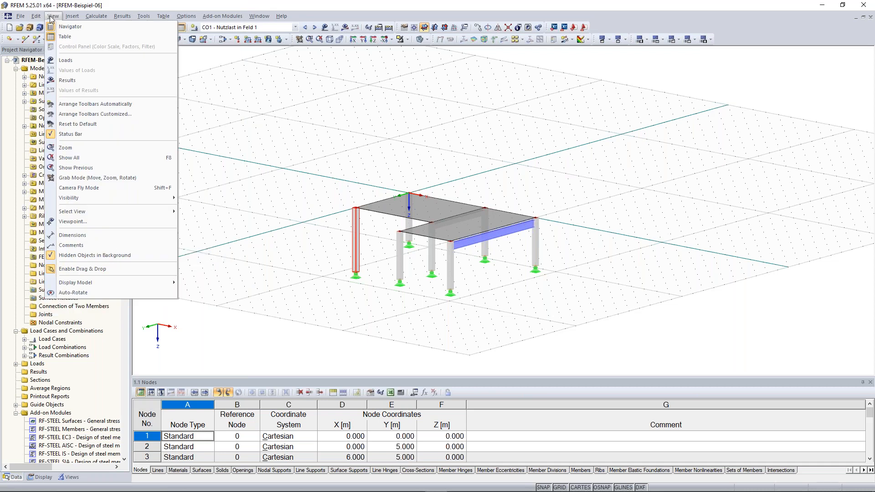
left_click(81, 62)
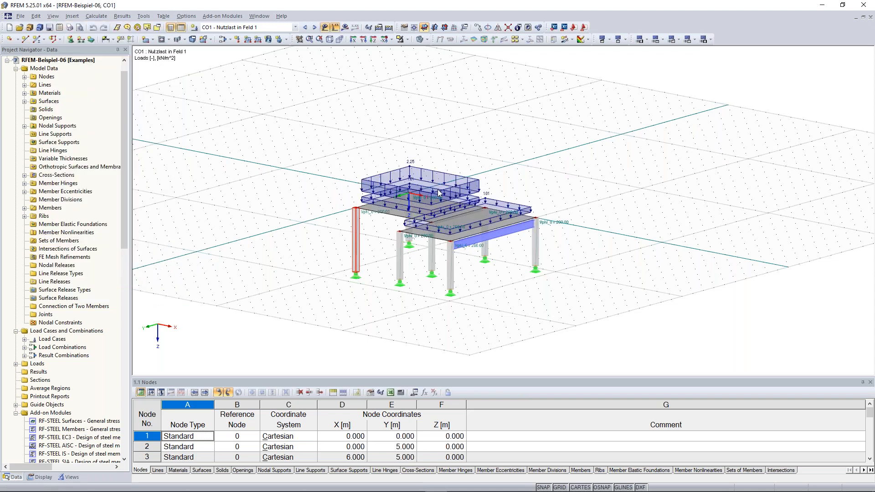
scroll(439, 193, "up", 1)
left_click(53, 15)
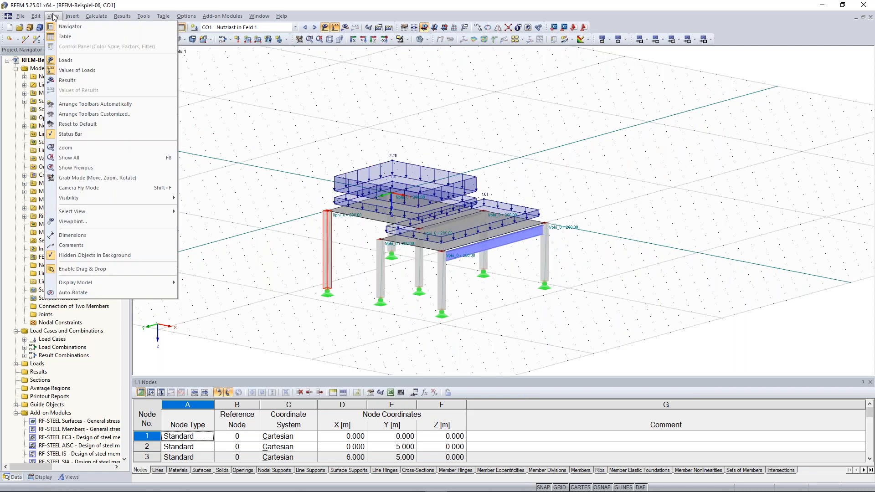
left_click(69, 80)
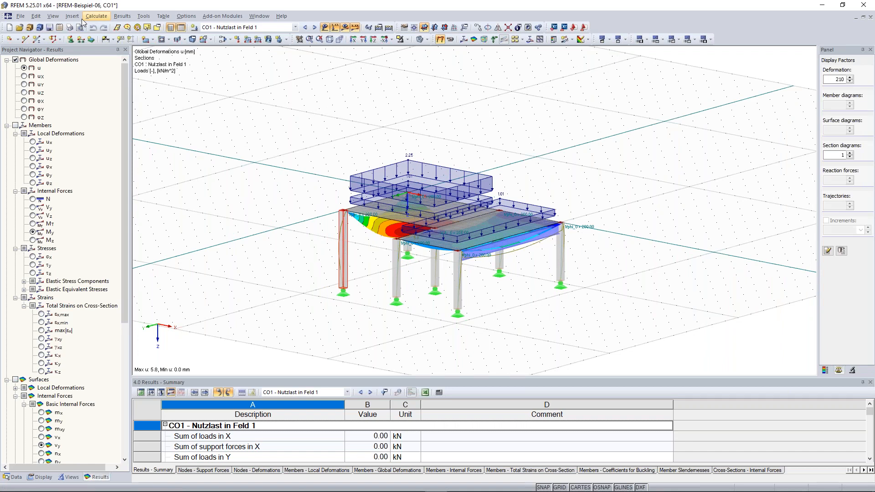
- Examine the view options, the commands for inserting model data, loads and load combinations, and the matching entries in the navigator's data tree
left_click(52, 16)
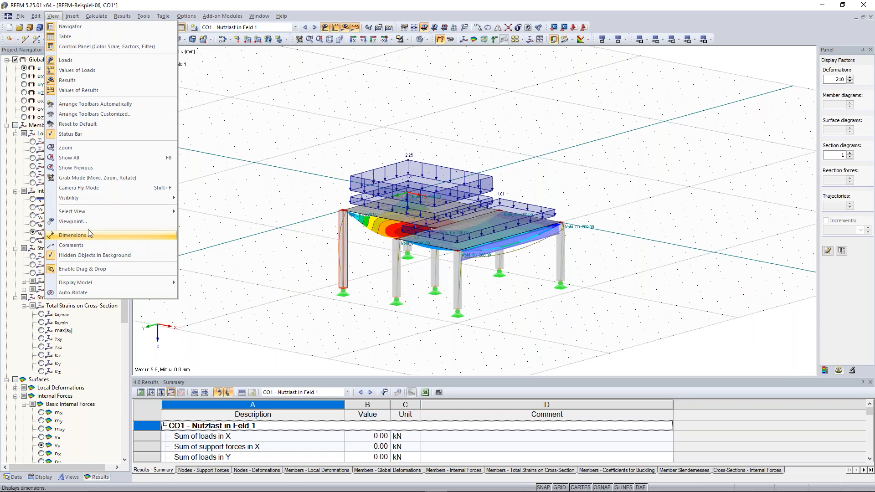
mouse_move(72, 16)
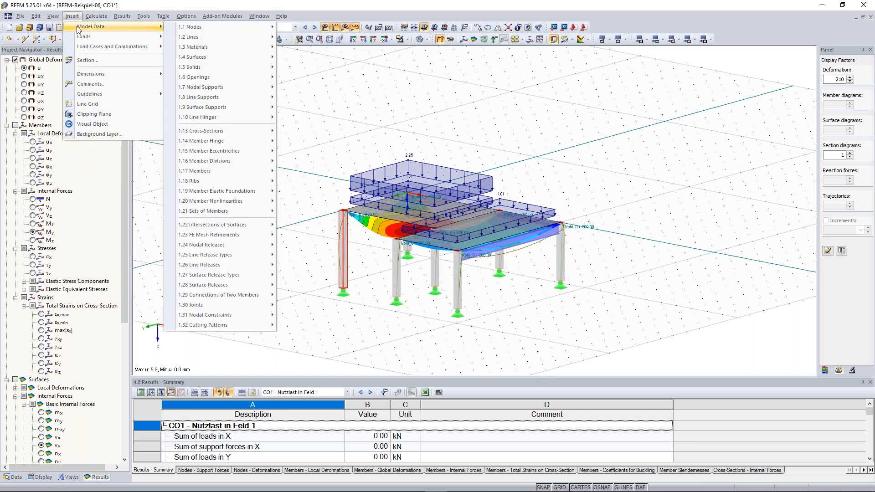
mouse_move(113, 39)
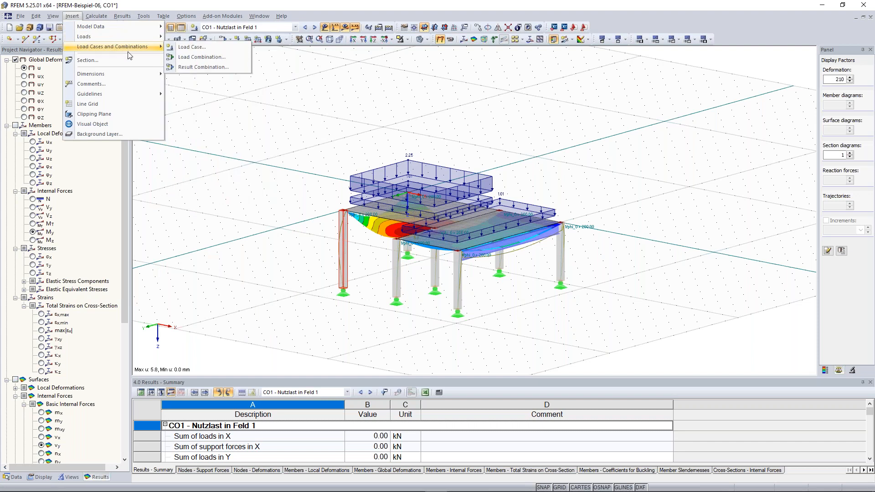
left_click(282, 150)
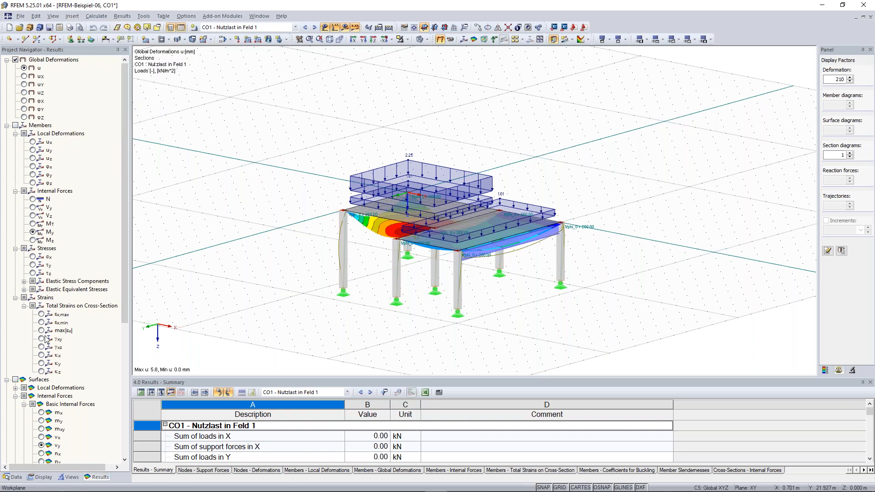
left_click(14, 478)
scroll(124, 237, "up", 2)
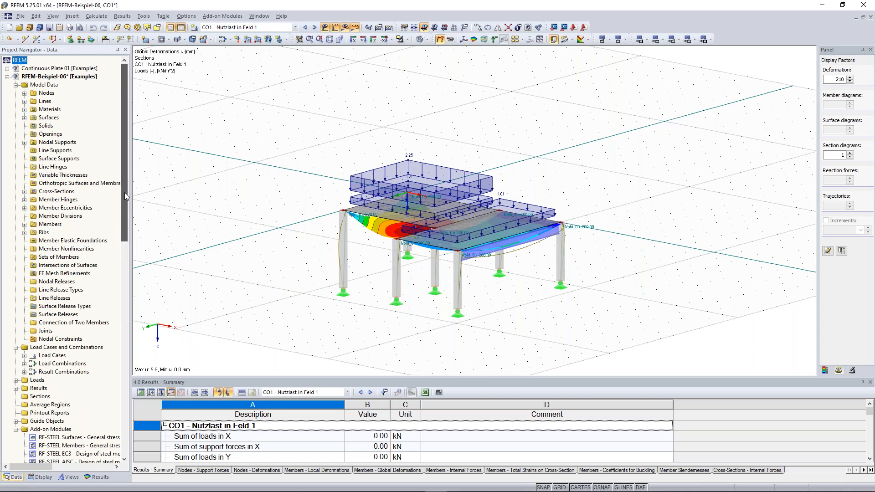
scroll(287, 152, "down", 2)
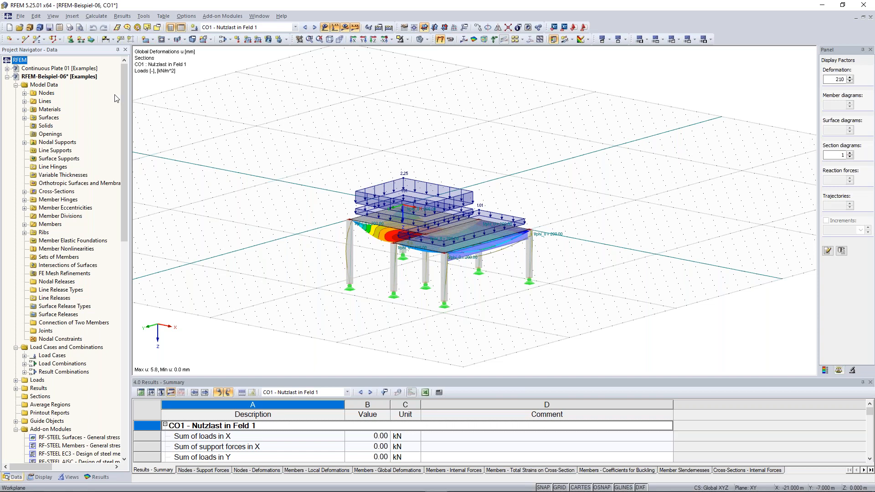
left_click(72, 16)
mouse_move(91, 26)
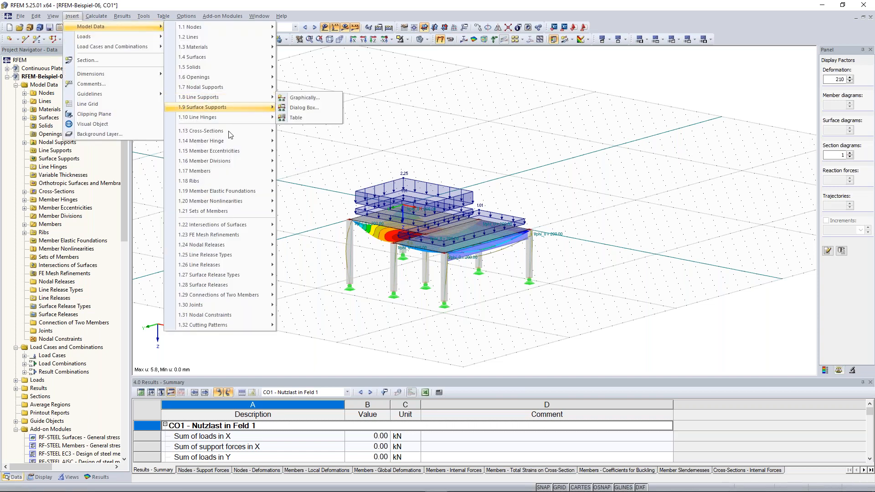
mouse_move(234, 162)
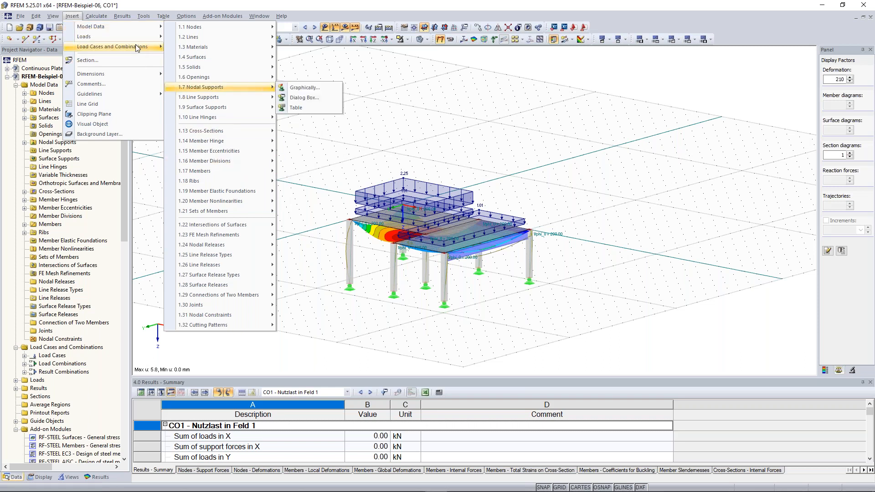
mouse_move(137, 48)
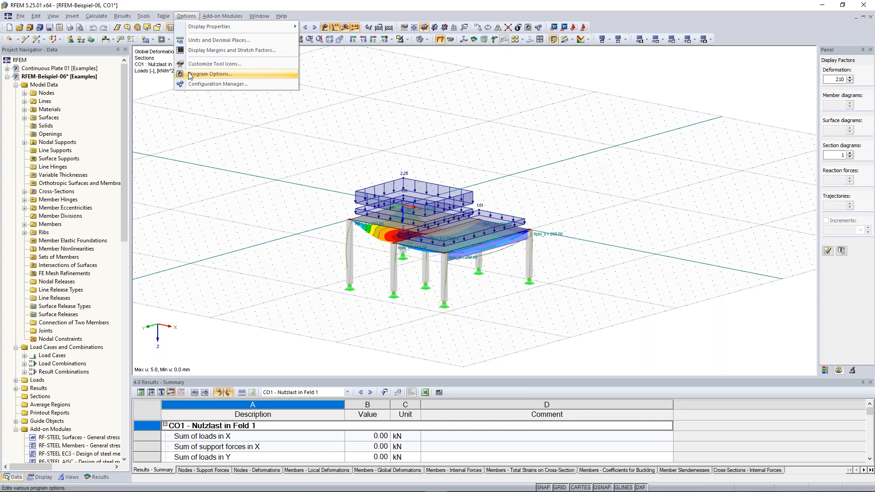
- Review the available program languages and general program settings in Program Options, leaving them unchanged
left_click(213, 75)
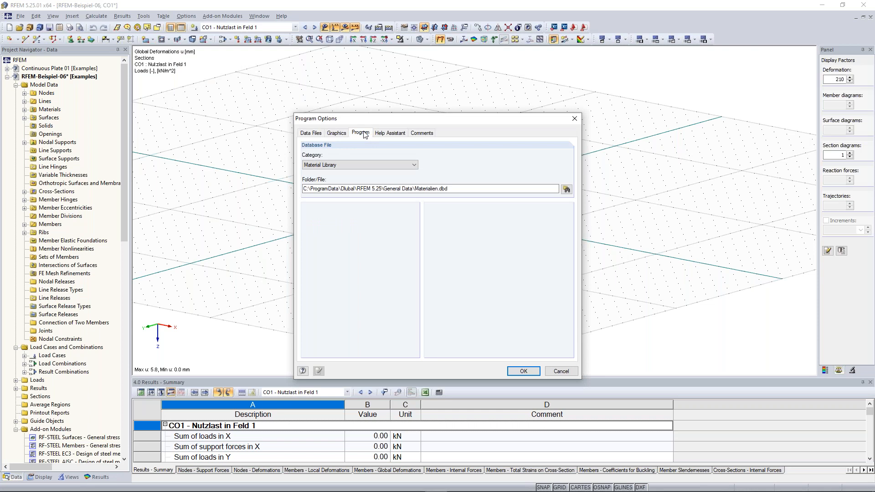
left_click(361, 133)
left_click(369, 155)
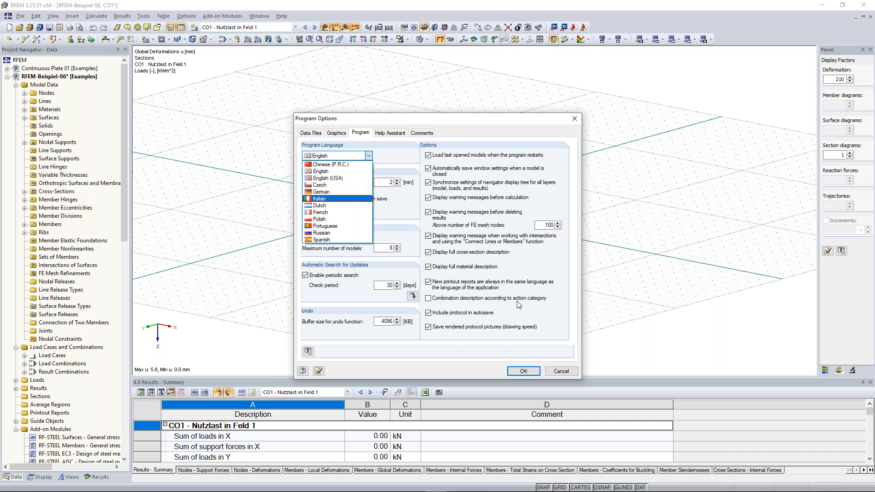
left_click(560, 372)
left_click(562, 372)
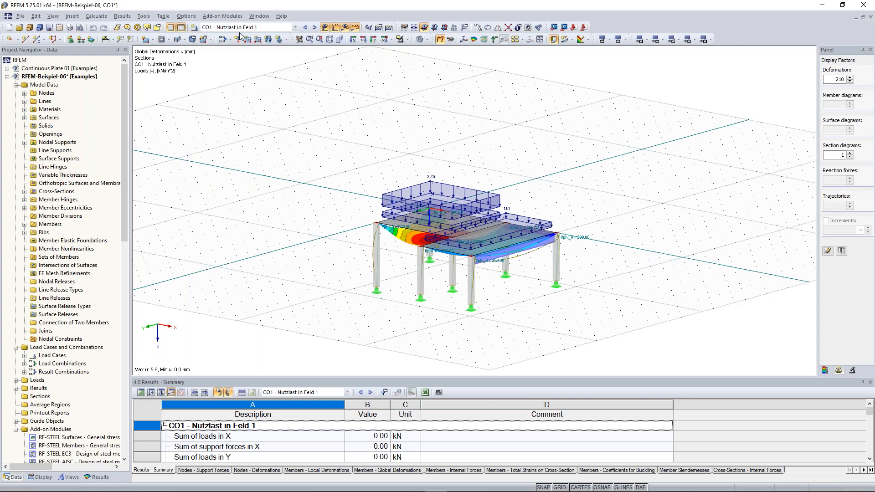
- Apply the display configuration Standard with black background in the Configuration Manager and close it
left_click(186, 16)
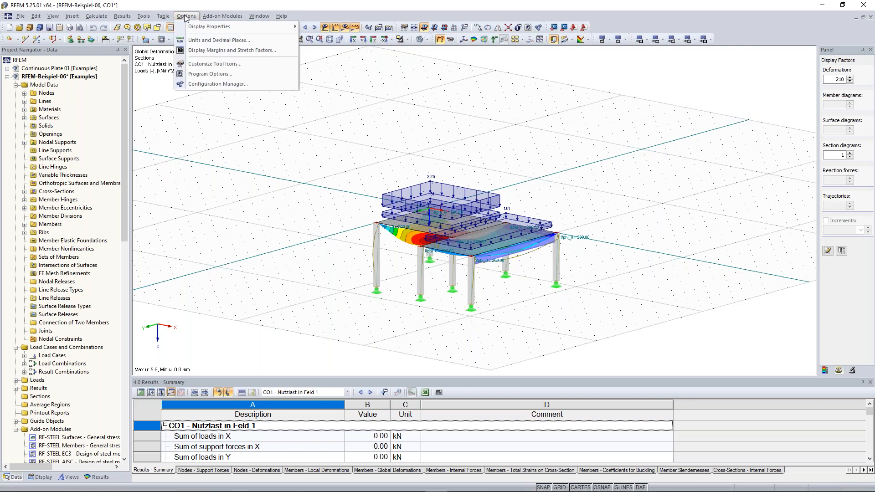
left_click(219, 85)
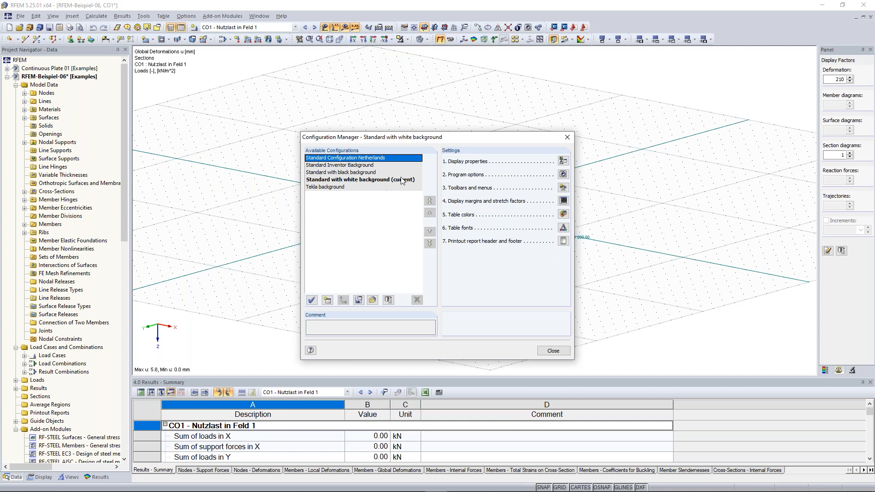
left_click(367, 174)
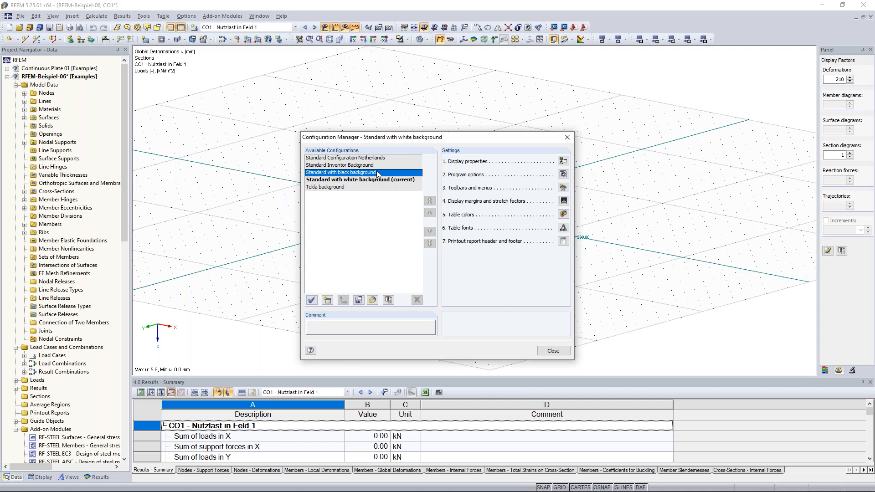
double_click(378, 174)
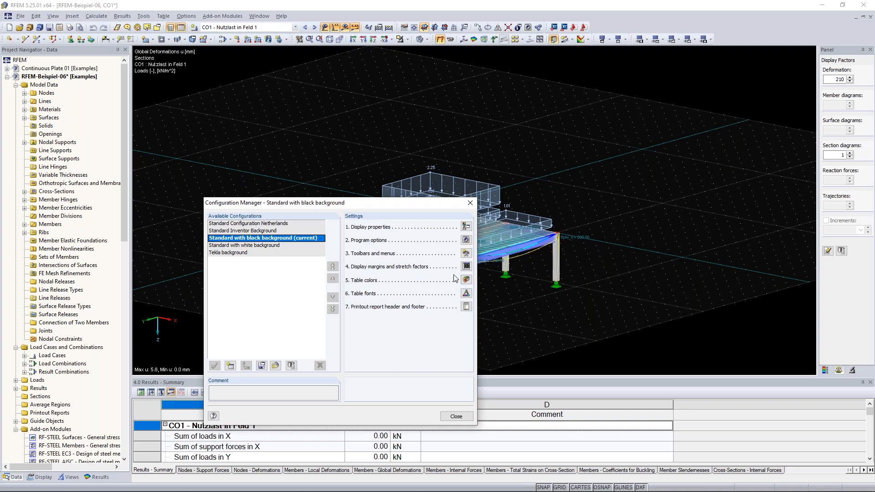
left_click_drag(401, 205, 472, 116)
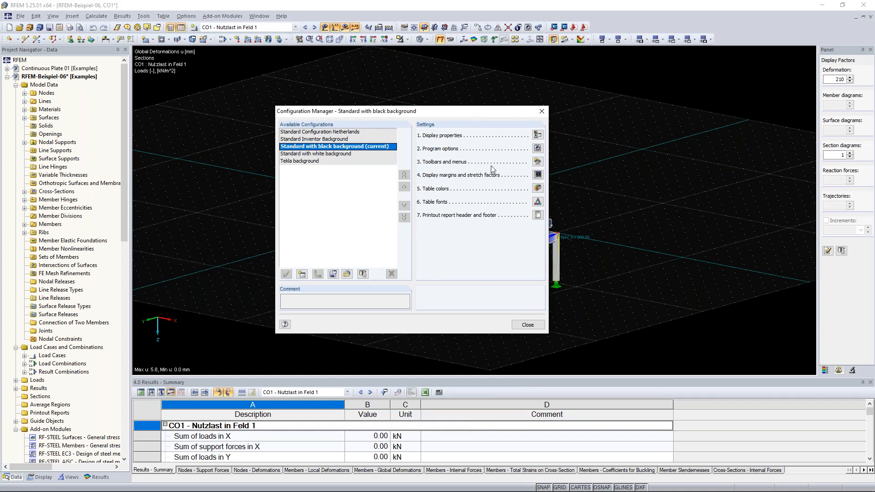
left_click(528, 325)
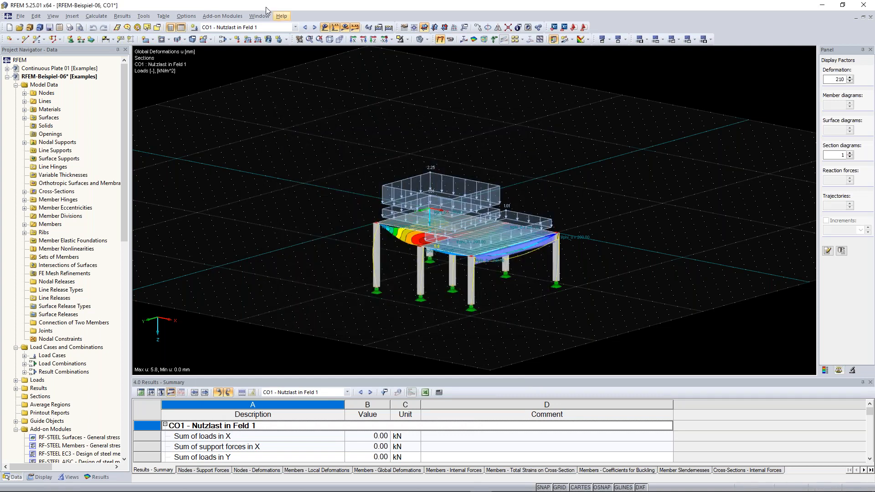
left_click(222, 16)
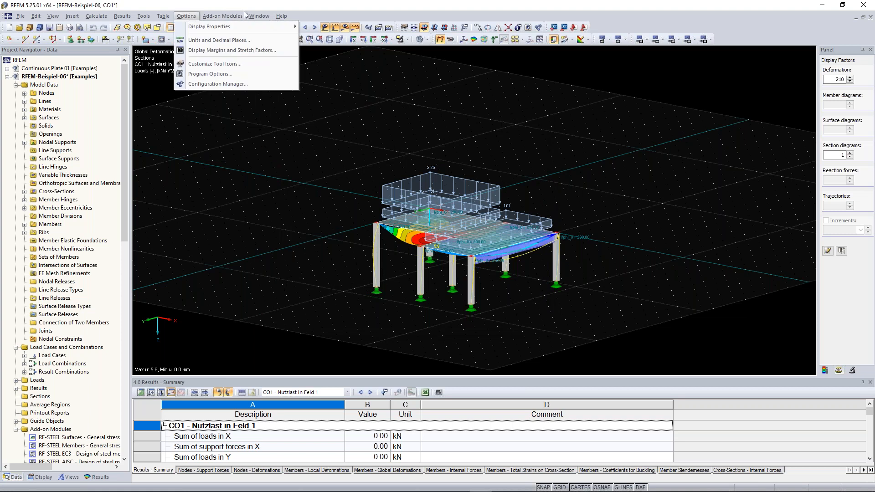
mouse_move(249, 19)
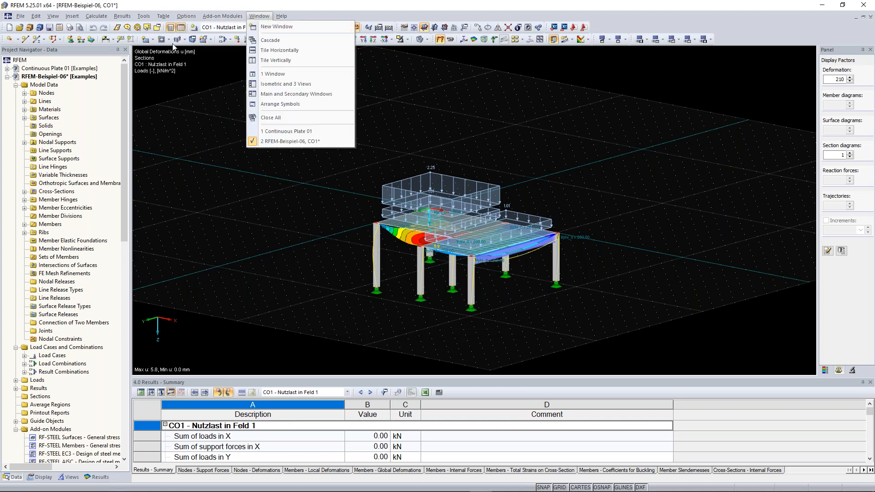
mouse_move(97, 16)
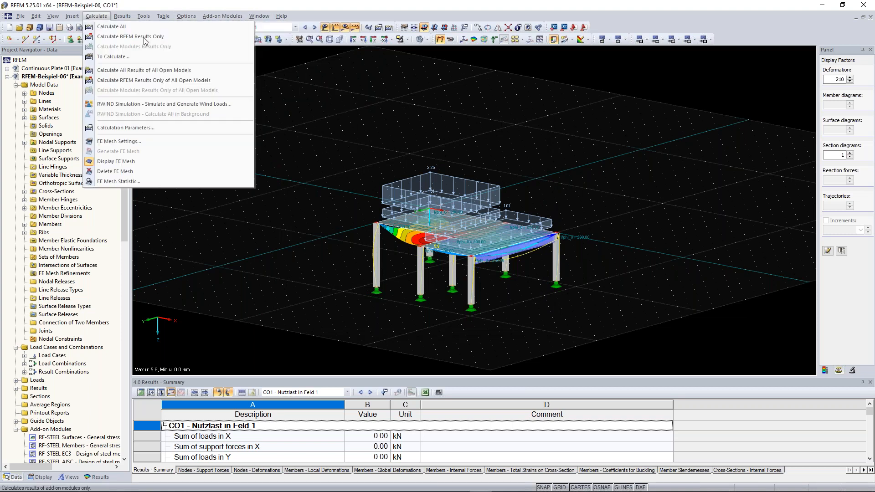
left_click(96, 16)
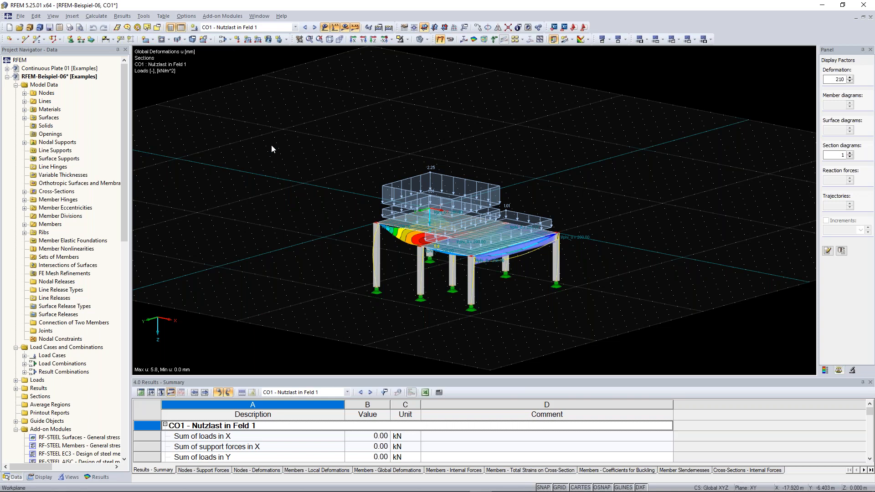
- Place three standard nodes on the work plane beside the structure, the last at X 1, Y -14, Z 0 m, and connect them with two lines
left_click(9, 41)
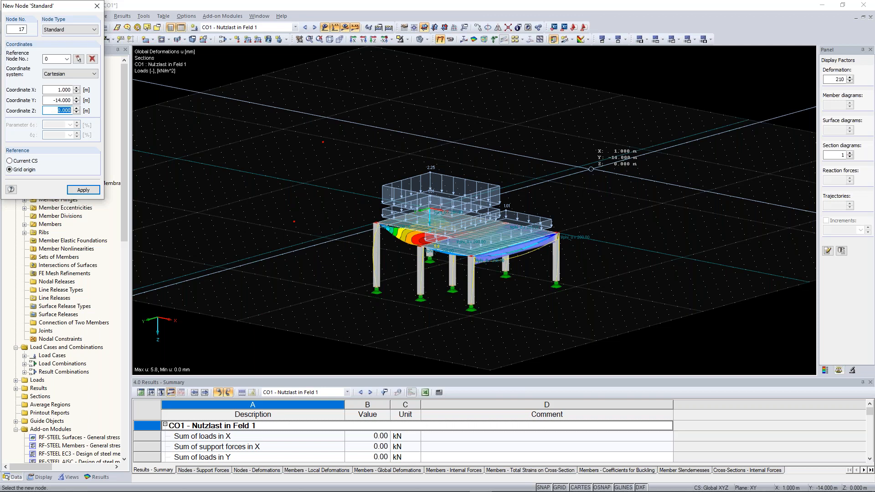
left_click(592, 169)
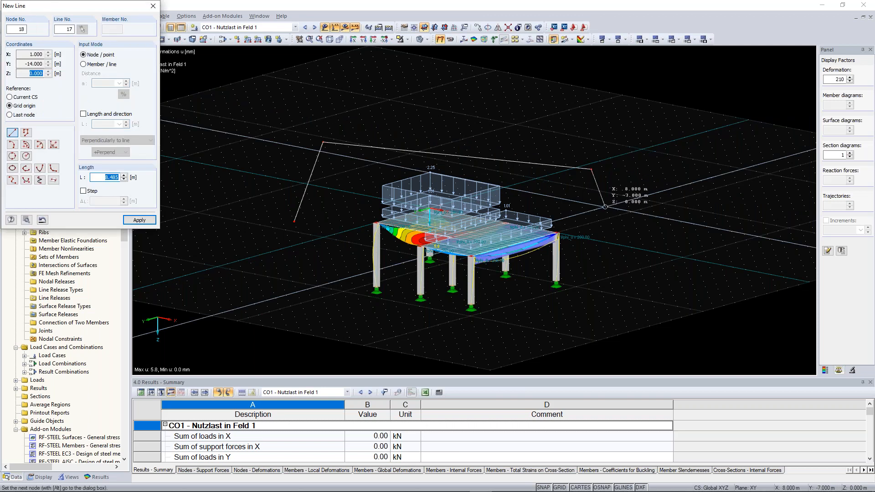
key("Escape")
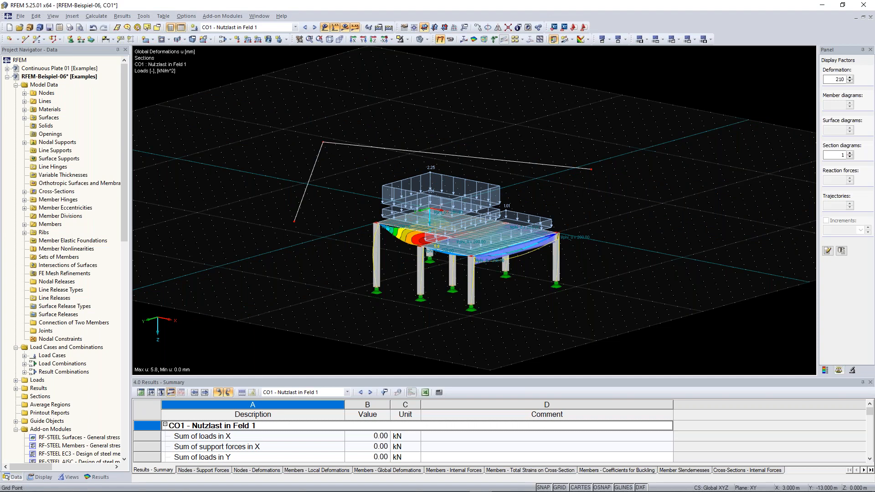
- Undo the nodes and lines placed beside the structure and apply a display configuration with white background in the Configuration Manager
key("ctrl+z")
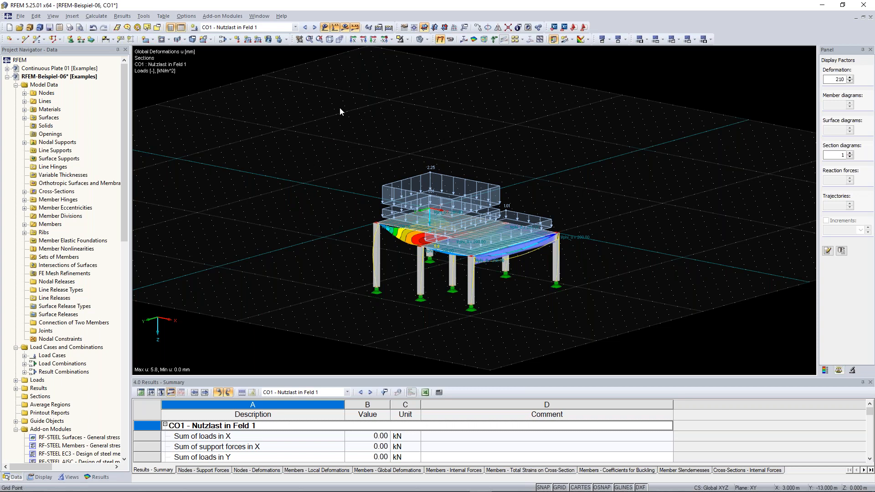
left_click(186, 16)
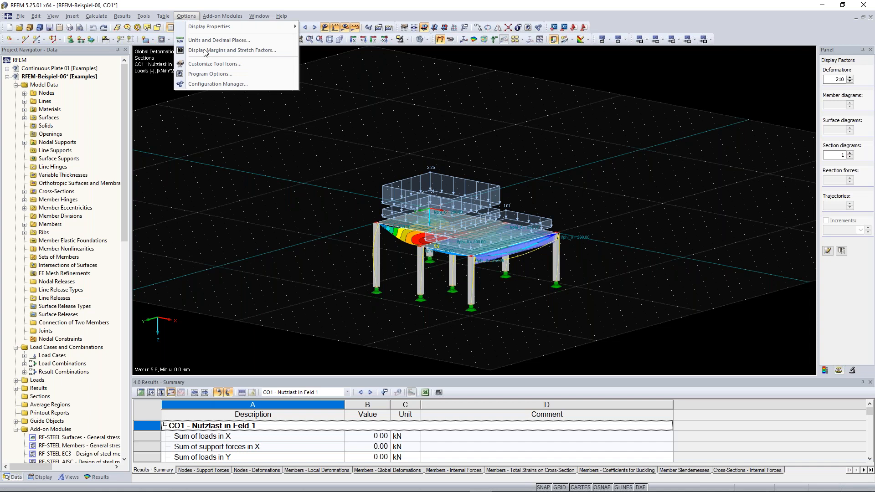
left_click(218, 84)
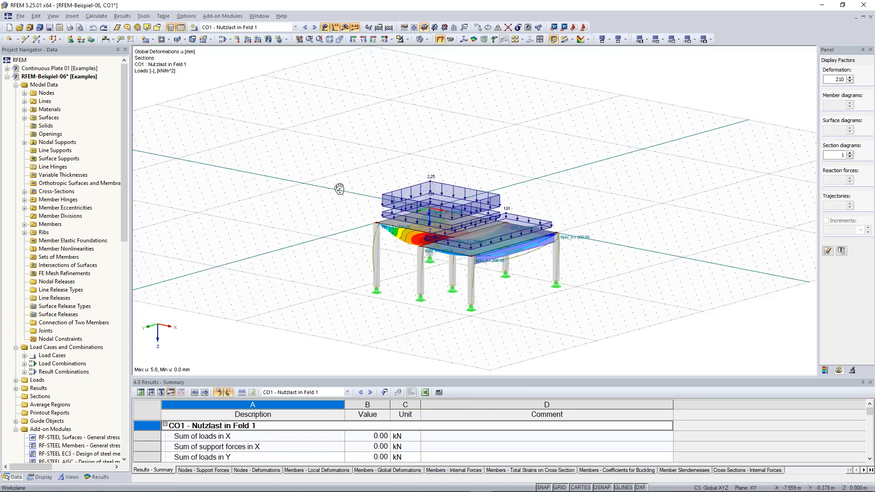
middle_click_drag(339, 190, 362, 187)
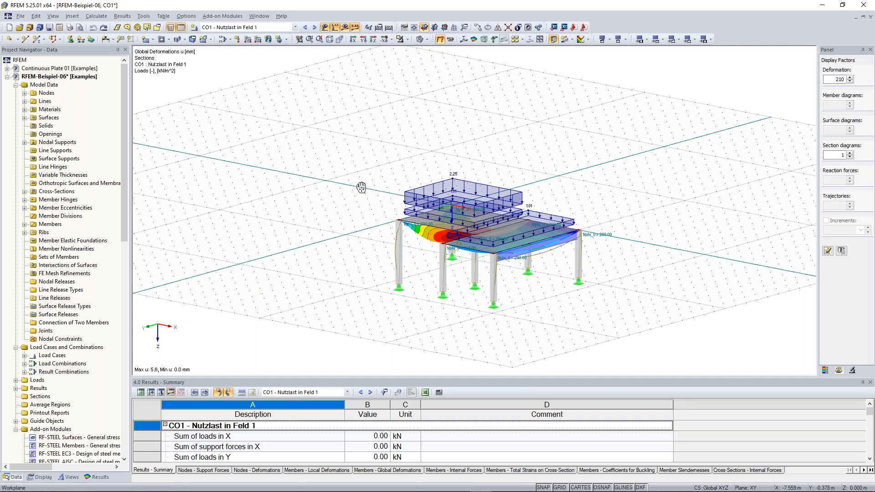
middle_click_drag(362, 187, 363, 187)
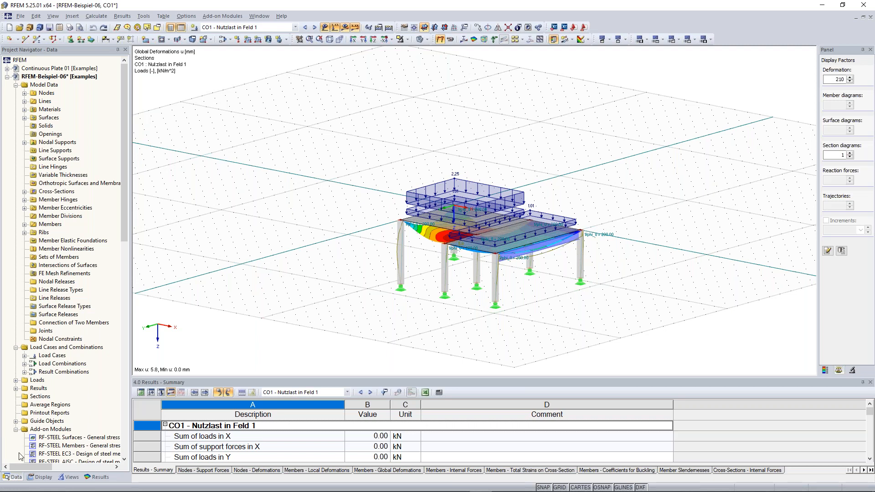
- Examine the commands and entries for nodes in the data tree and locate node 6 in the model
left_click(44, 478)
left_click(13, 478)
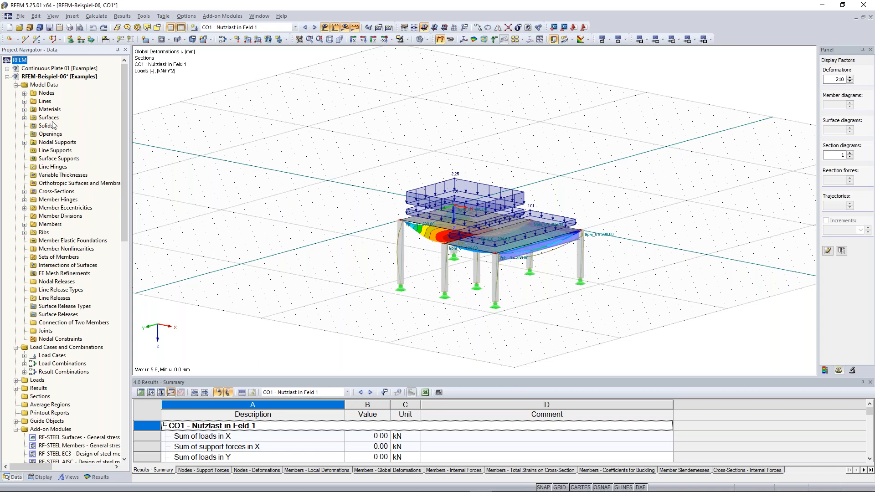
right_click(45, 94)
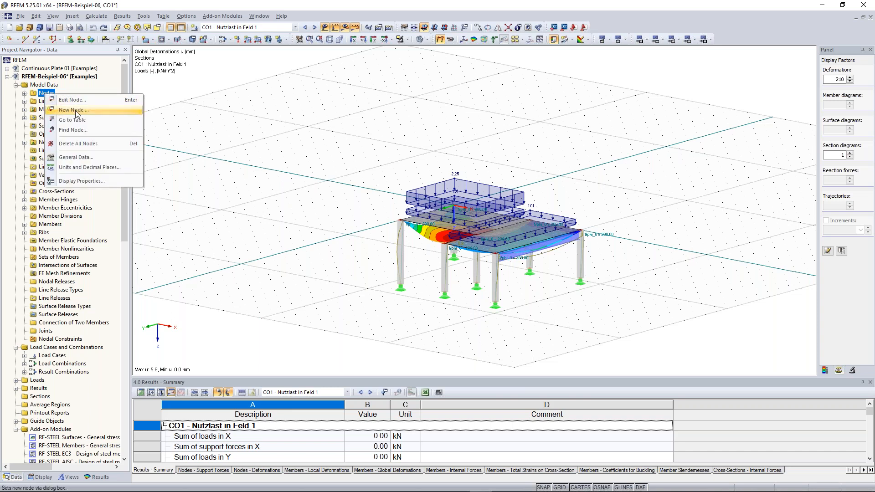
left_click(126, 88)
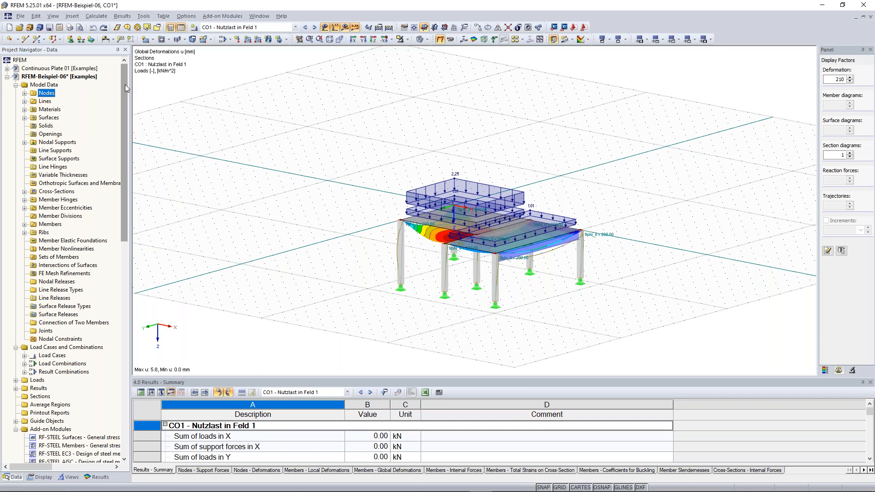
left_click(25, 93)
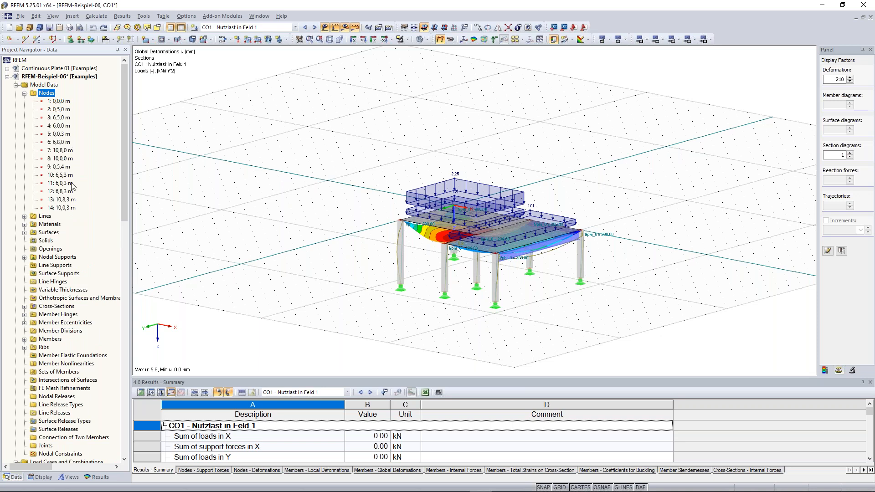
left_click(59, 143)
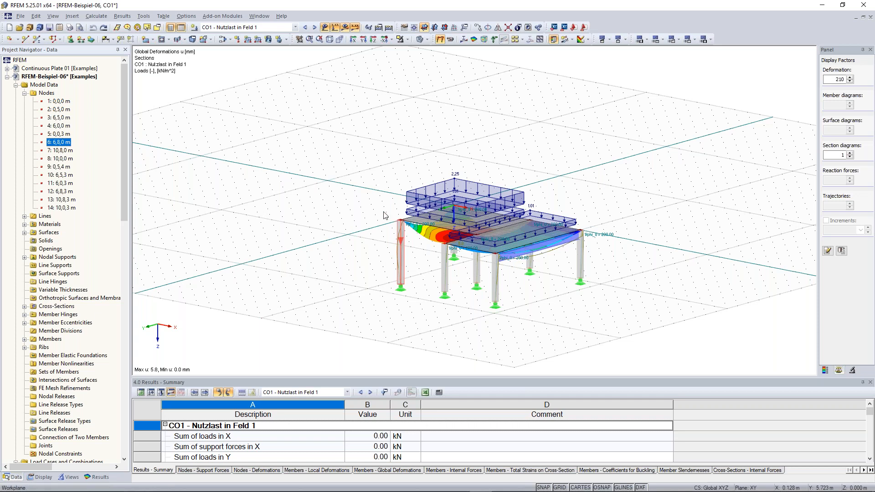
middle_click_drag(346, 203, 293, 191)
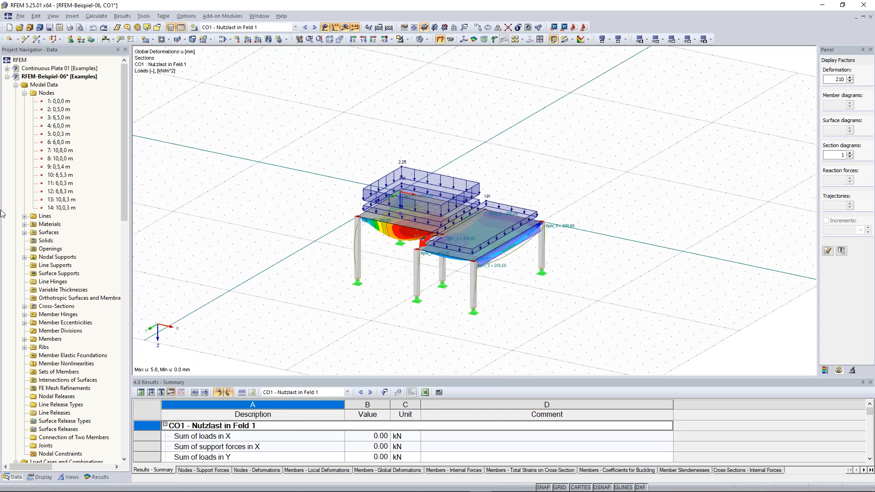
- Locate individual lines of the model through the data tree's list of lines and collapse the lines and nodes lists
left_click(24, 216)
left_click(69, 262)
left_click(66, 299)
left_click(25, 217)
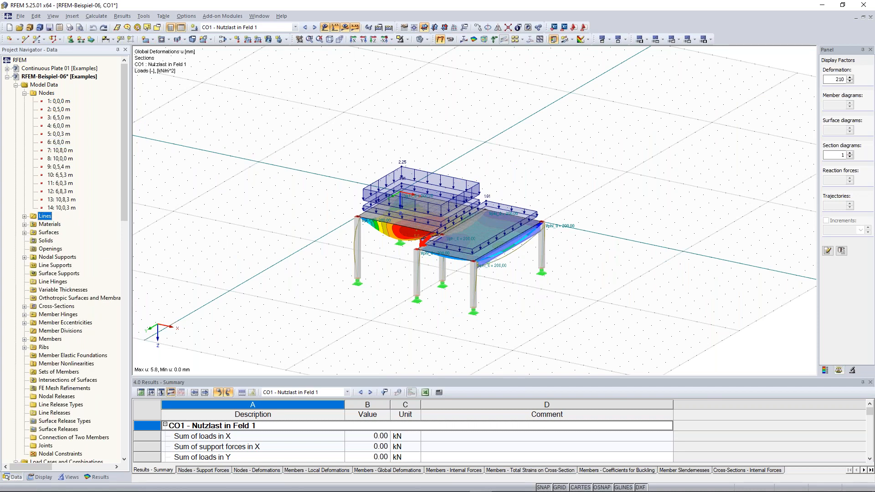
left_click(25, 94)
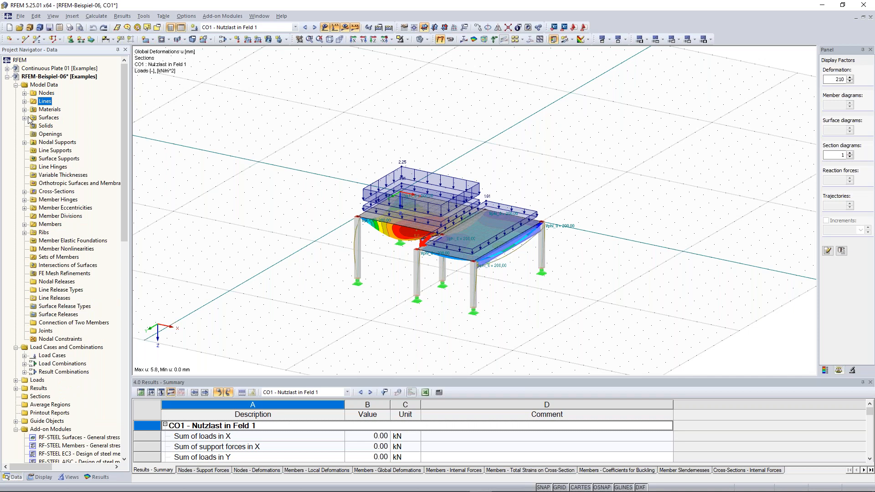
- Examine the data tree's surfaces and materials entries and the commands available for editing or adding materials
left_click(25, 117)
left_click(25, 118)
left_click(25, 116)
left_click(26, 115)
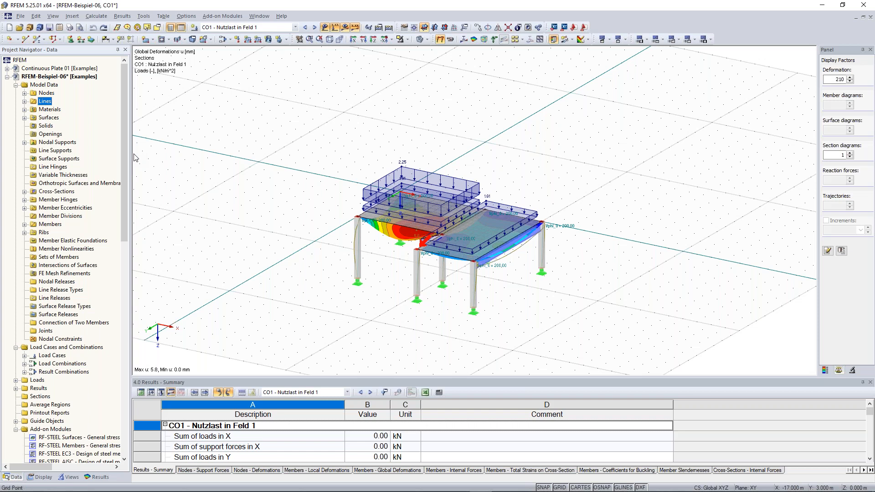
left_click(25, 109)
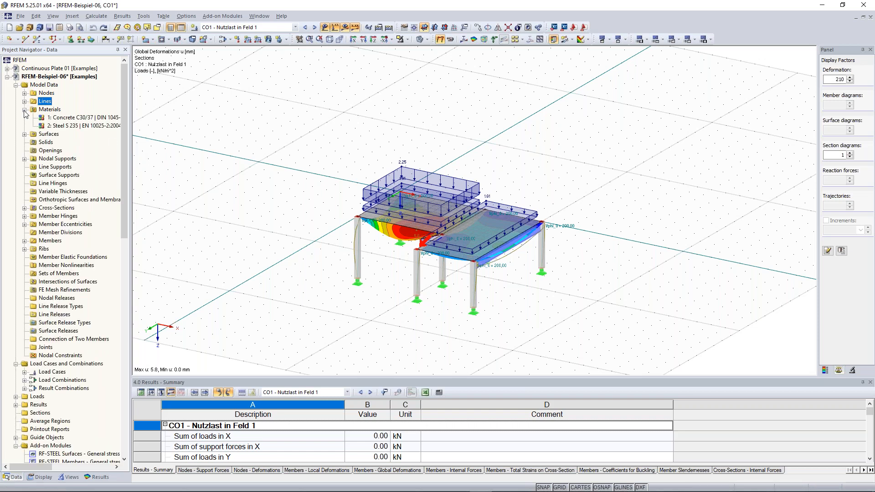
right_click(46, 110)
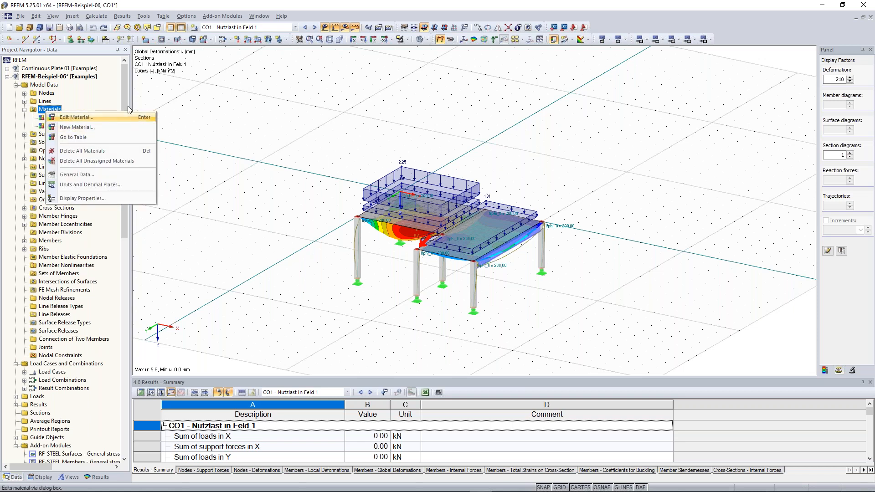
left_click(25, 110)
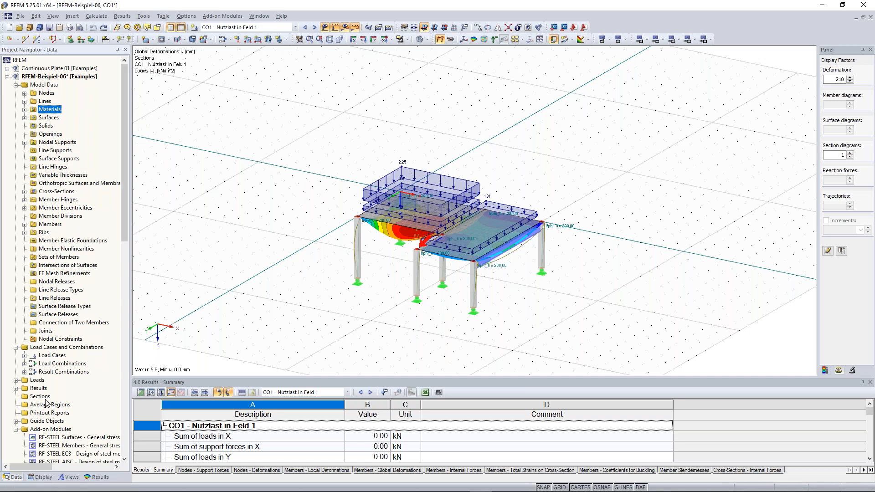
- Hide all loads through the navigator's display settings and show them again
left_click(42, 477)
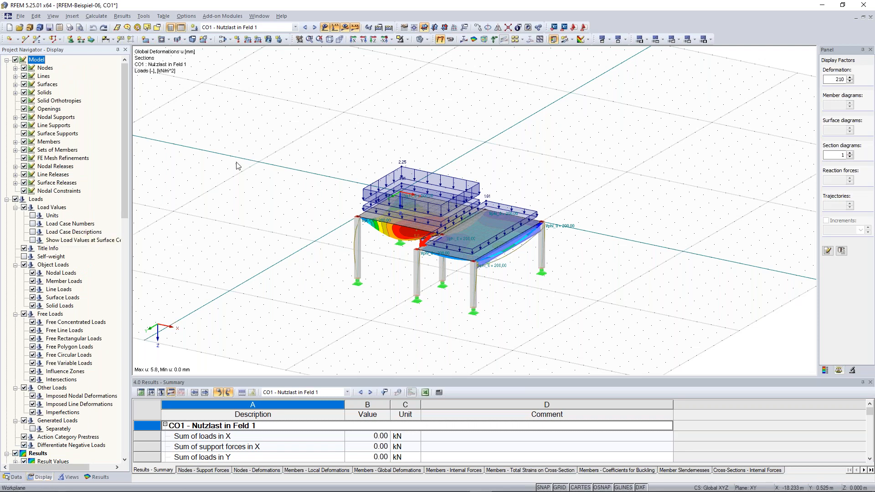
middle_click_drag(532, 169, 351, 164, "ctrl")
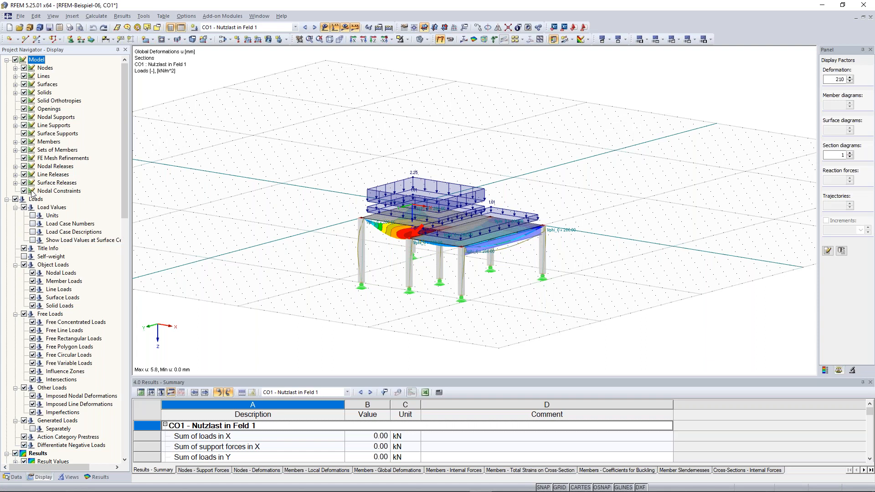
left_click(15, 199)
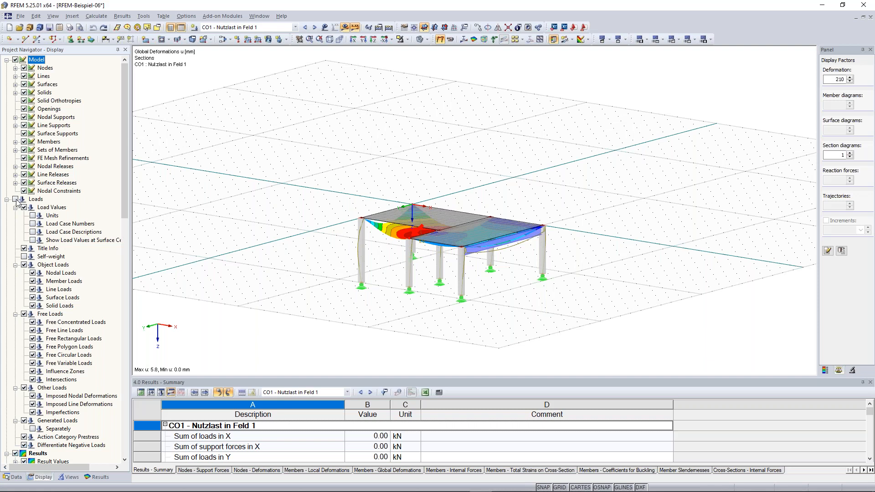
left_click(16, 200)
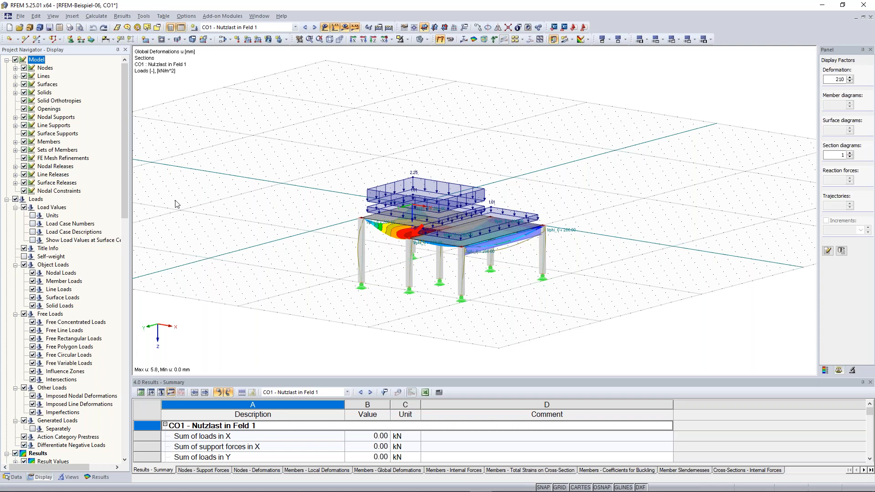
- Hide the loads so that only the structure and its deformation results are displayed
left_click(325, 28)
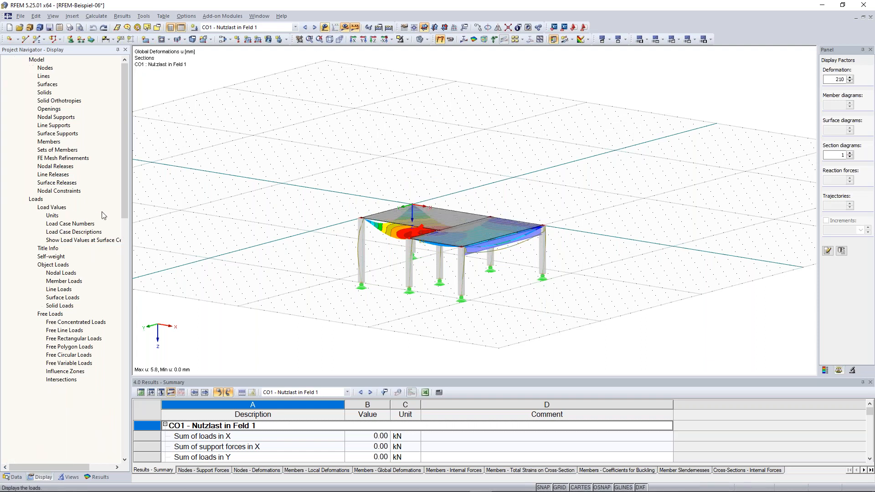
scroll(265, 176, "down", 1)
mouse_move(264, 176)
middle_mouse_down()
mouse_move(249, 187)
mouse_move(262, 163)
middle_mouse_up()
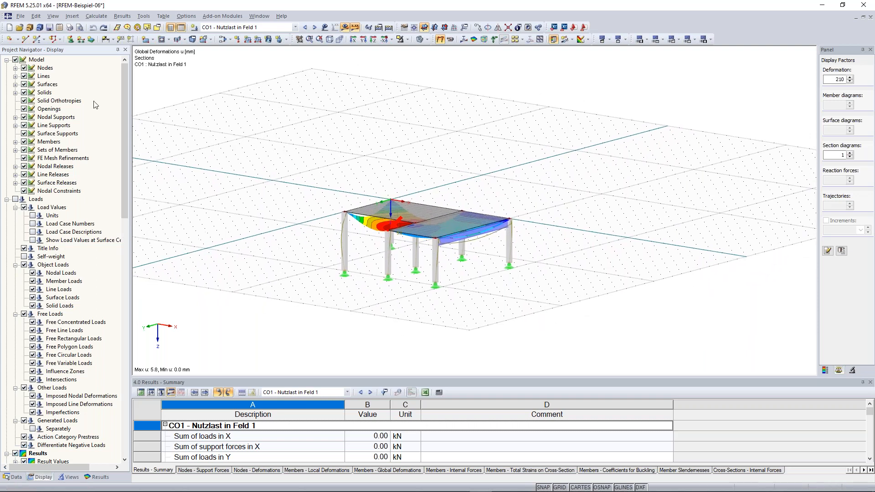
scroll(338, 191, "up", 1)
middle_click_drag(335, 189, 320, 181)
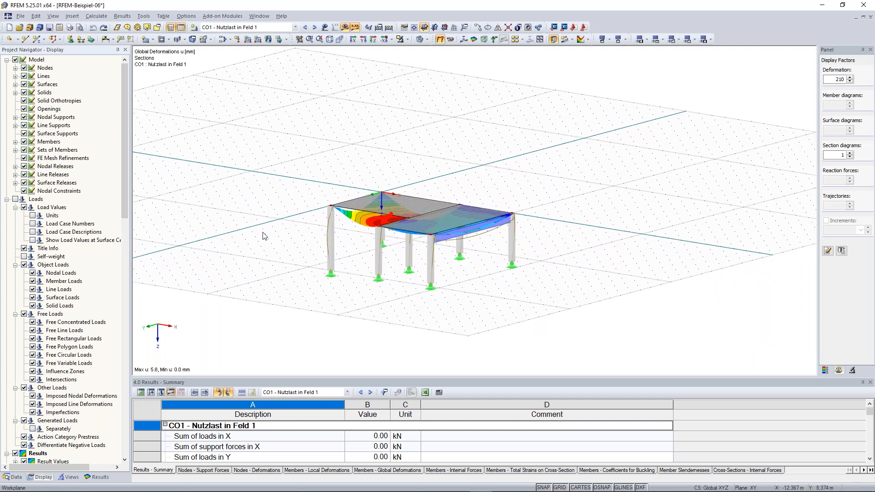
scroll(312, 268, "up", 2)
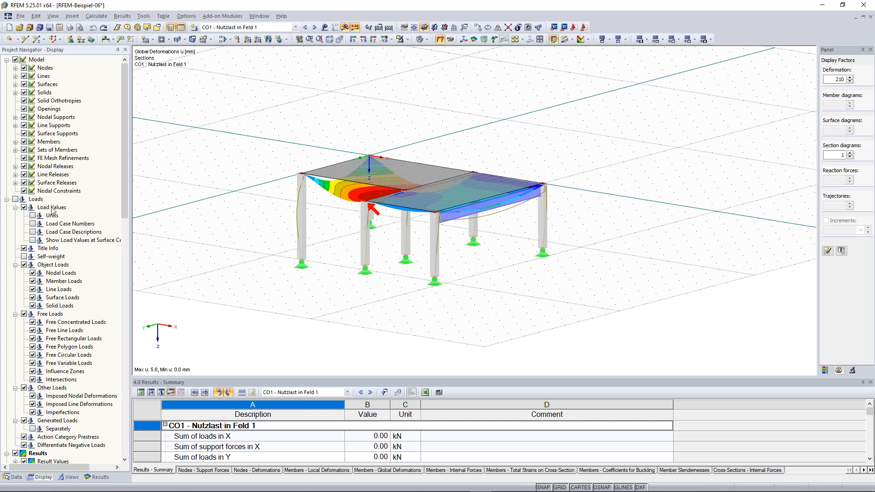
- Hide the work plane grid through the navigator's display settings
scroll(54, 211, "down", 15)
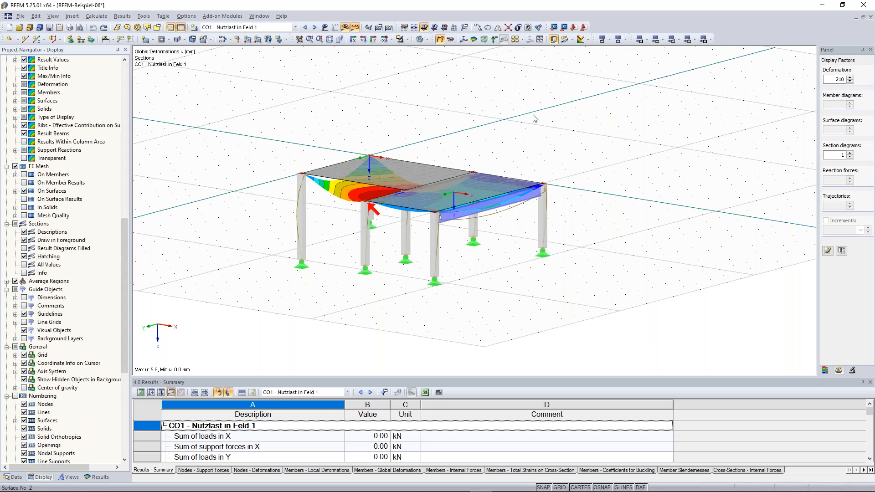
scroll(531, 114, "up", 4)
middle_click_drag(405, 164, 416, 180, "ctrl")
left_click(16, 167)
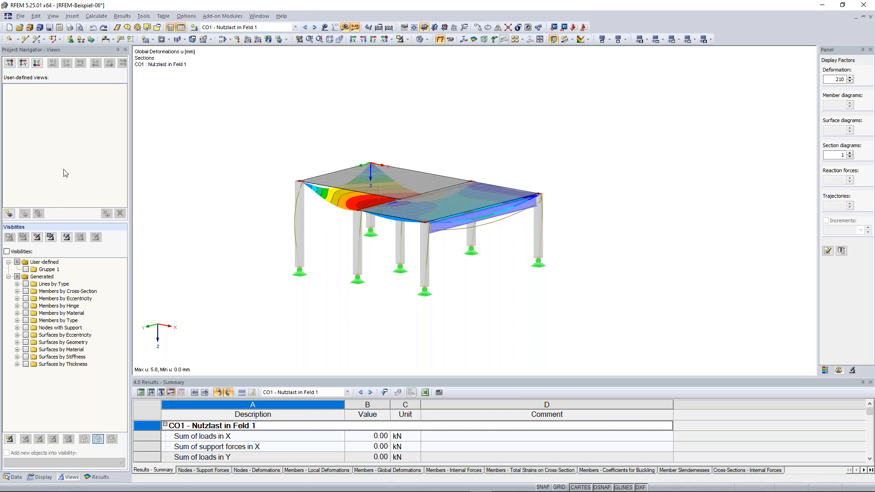
- Save the current model view as a user-defined view named Favorite
left_click(10, 214)
type("Favorite")
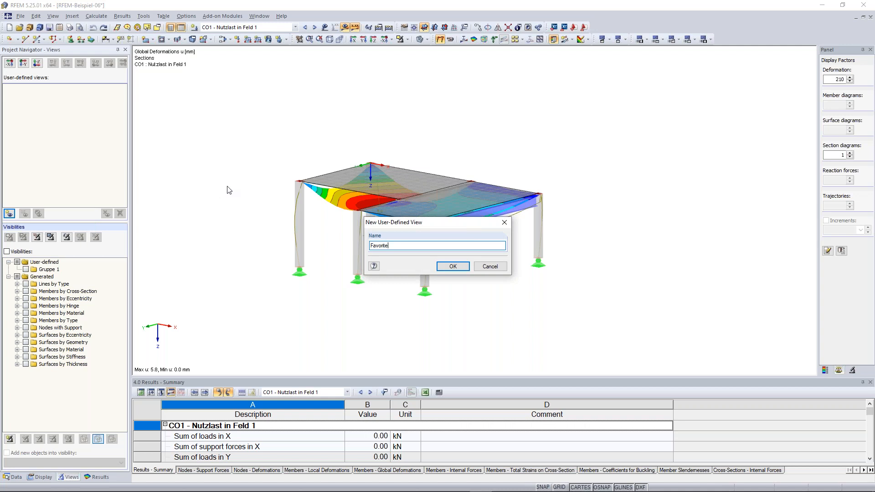
left_click(453, 268)
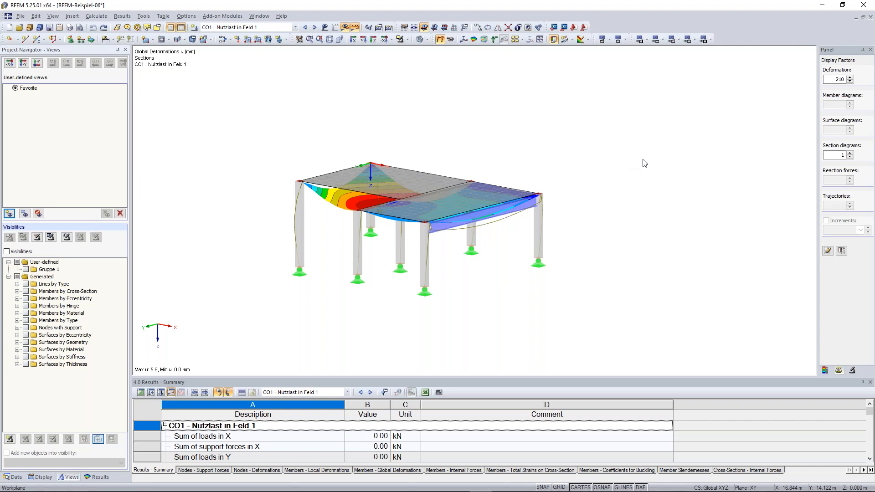
- Rotate the model to a different orientation and restore the saved Favorite view
middle_click_drag(670, 151, 547, 151, "ctrl")
middle_click_drag(528, 198, 464, 166, "ctrl")
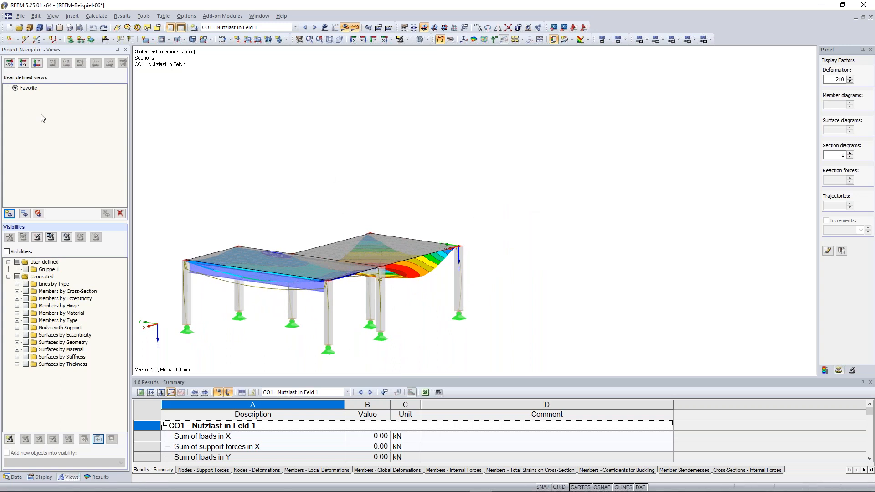
left_click(16, 88)
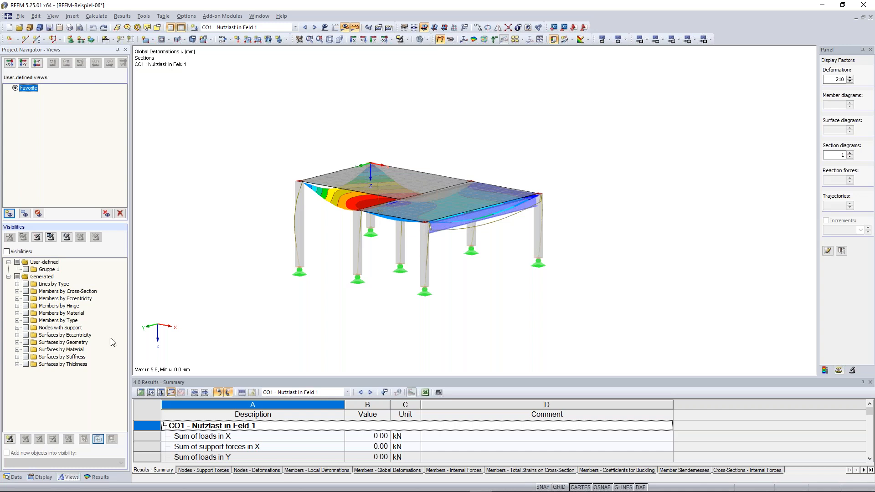
- Restrict the generated visibility by cross-section to the members with cross-section 2 - Rectangle 300/300
mouse_move(502, 284)
middle_mouse_down("ctrl")
mouse_move(475, 278)
mouse_move(499, 289)
mouse_move(492, 287)
middle_mouse_up("ctrl")
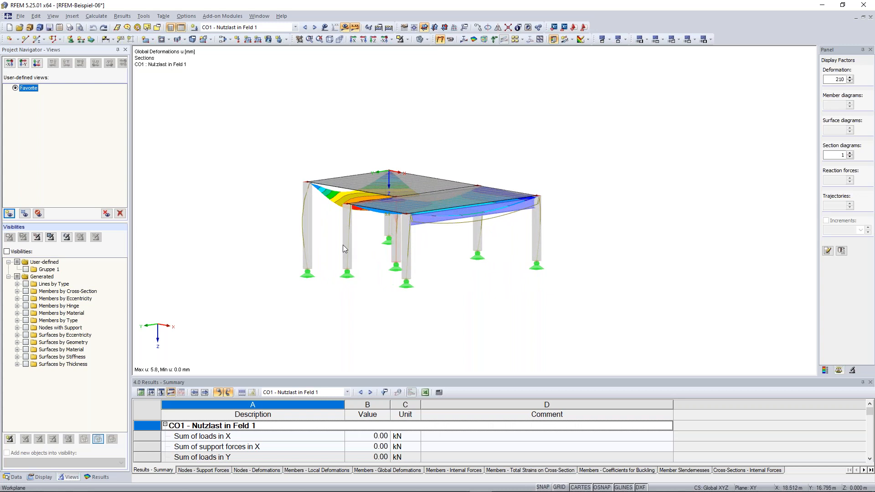
left_click_drag(319, 241, 286, 226)
left_click(286, 232)
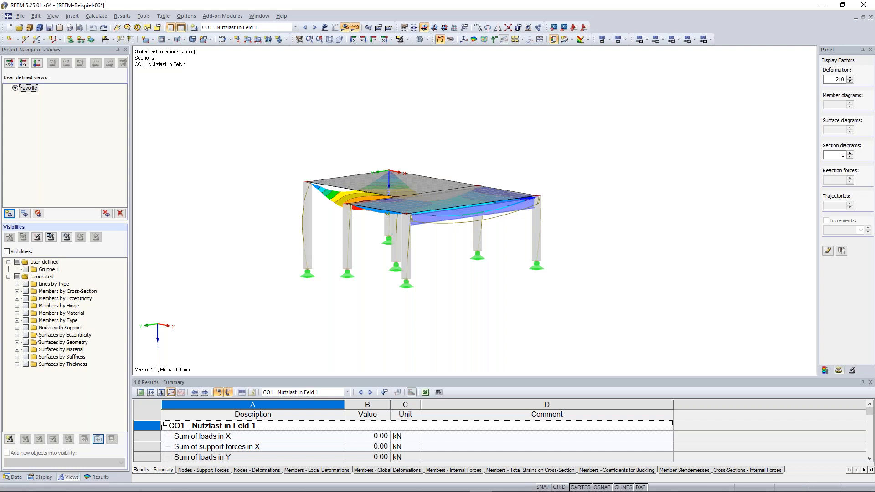
left_click(17, 291)
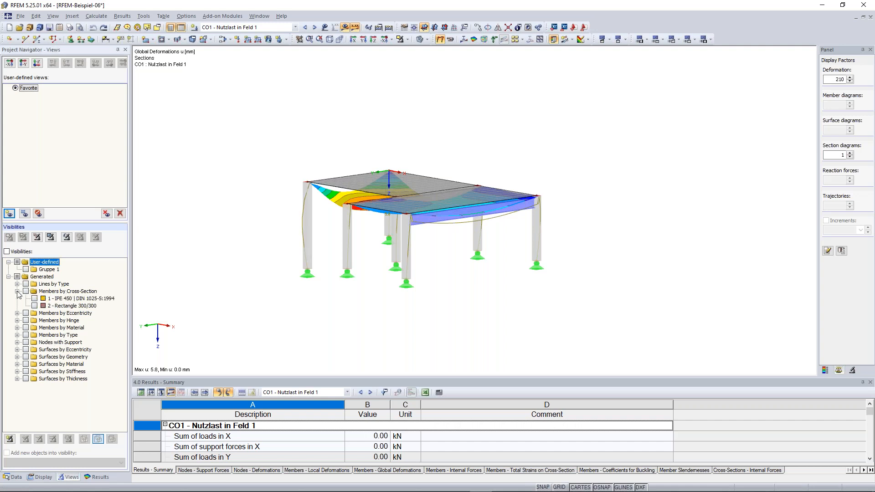
left_click(34, 306)
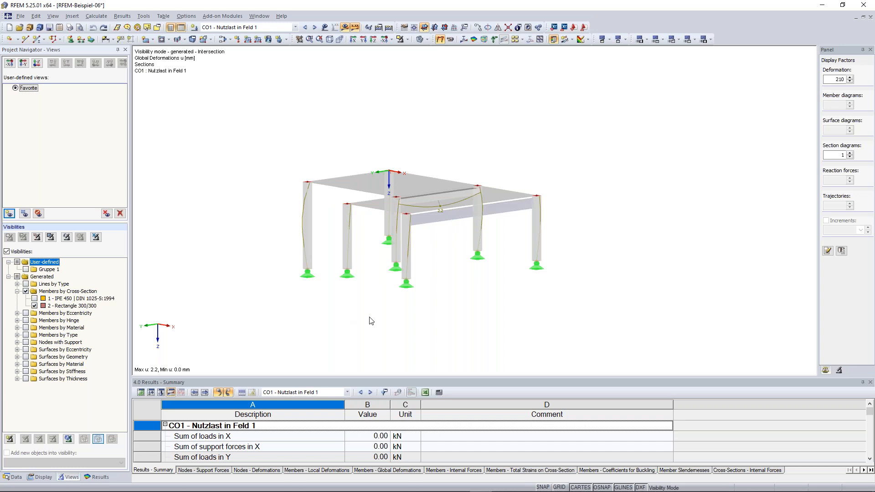
- Turn off the background display of hidden objects, leaving only the members with cross-section 2 - Rectangle 300/300 in view
middle_click_drag(391, 329, 375, 319, "ctrl")
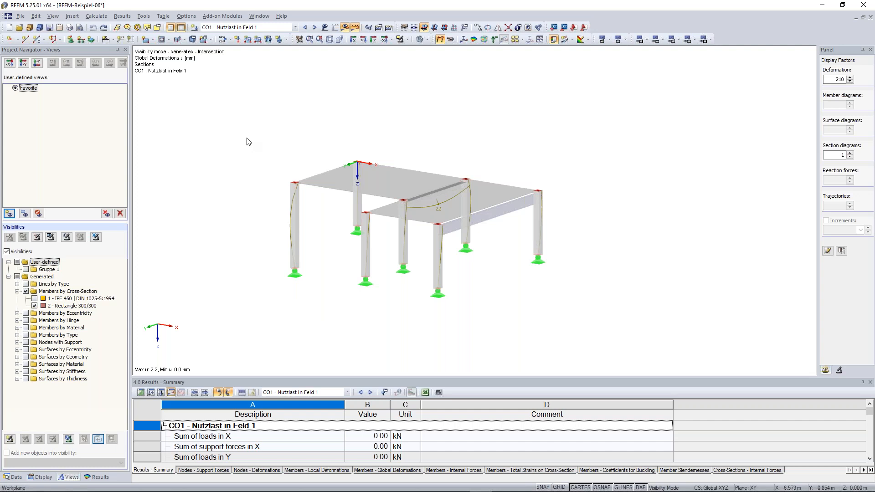
left_click_drag(252, 128, 314, 303)
left_click(335, 286)
right_click(634, 111)
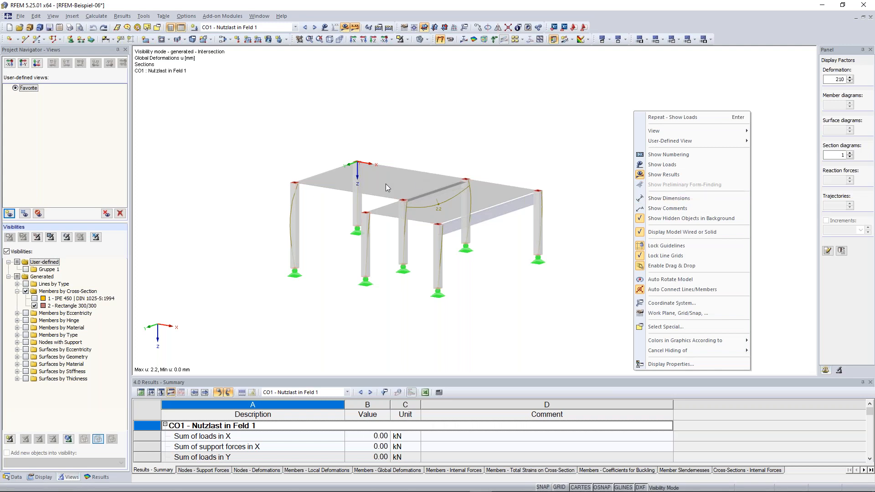
left_click(691, 218)
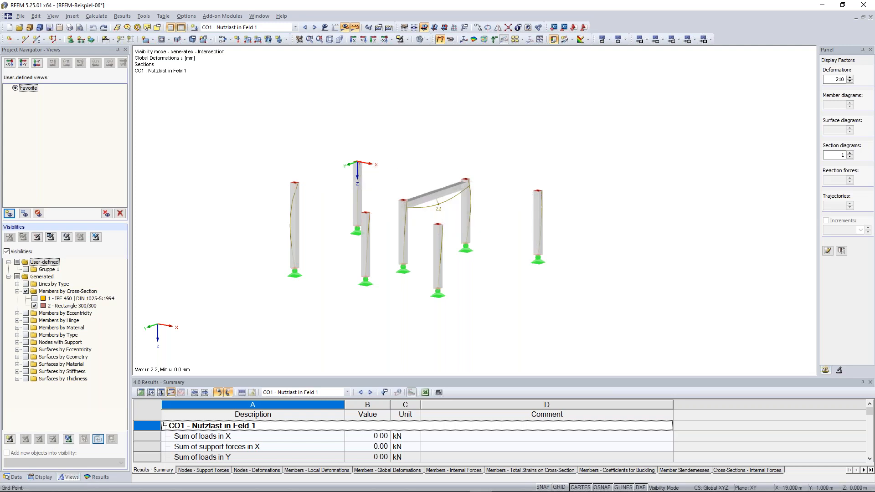
middle_click_drag(699, 201, 676, 228, "ctrl")
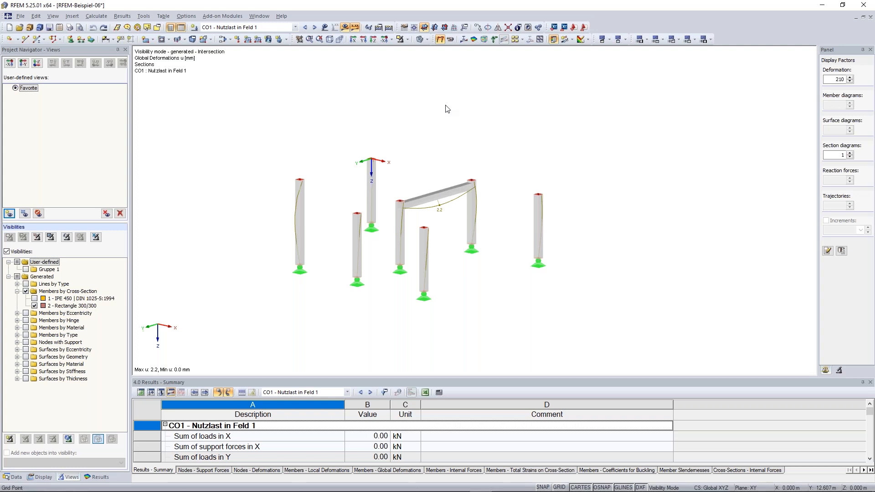
- Cancel the visibility mode to display the complete model with its deformation results again
scroll(435, 109, "down", 1)
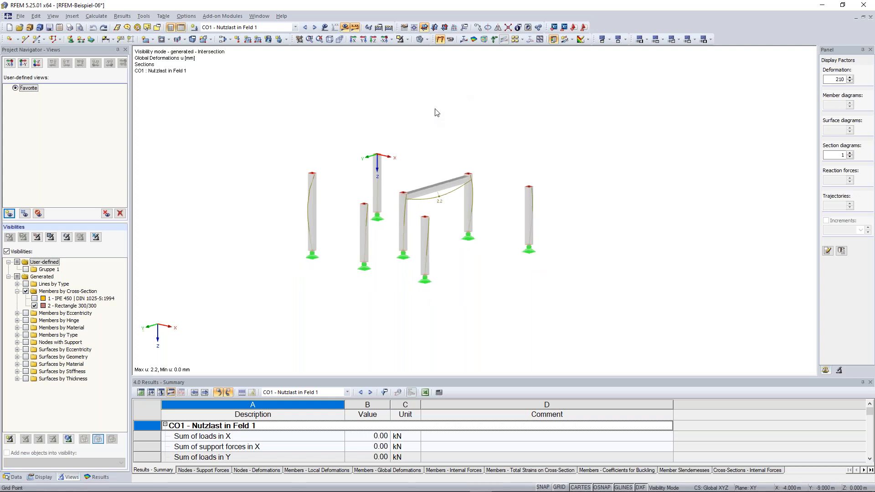
middle_click_drag(434, 110, 459, 141)
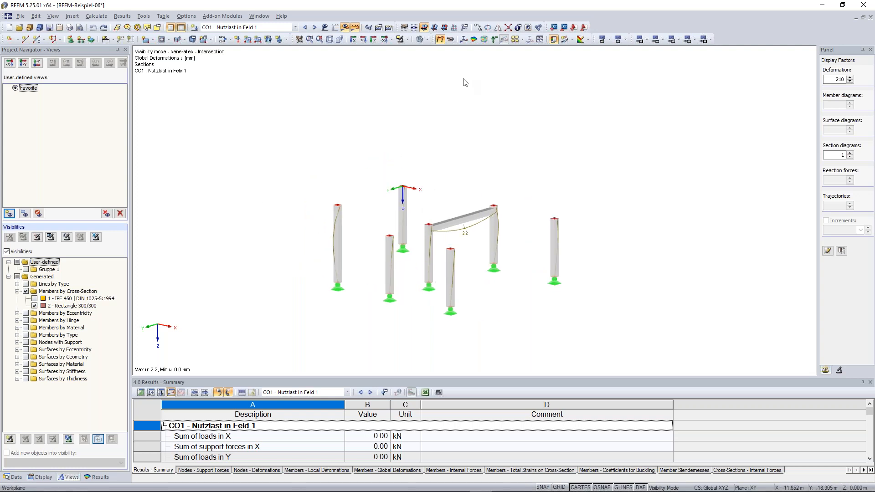
left_click(409, 41)
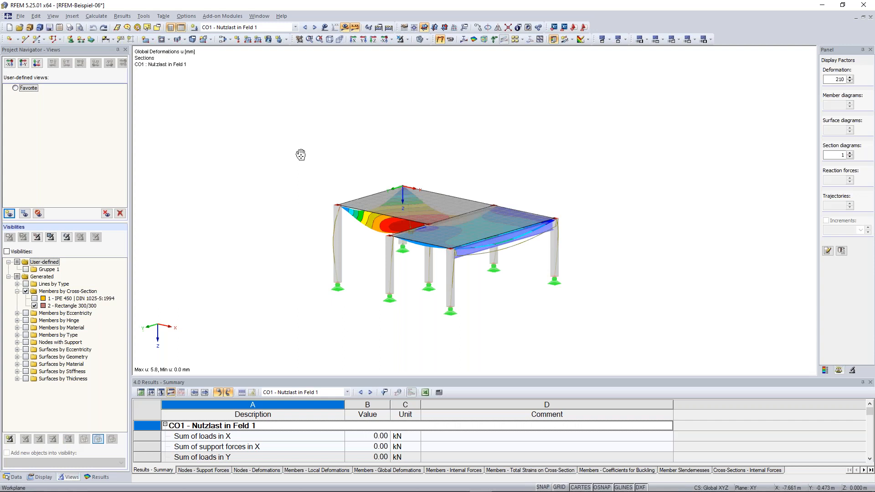
middle_click_drag(301, 155, 312, 147)
- Browse the available result categories and switch the display to member internal forces, viewing moment My and finally axial force N
left_click(98, 477)
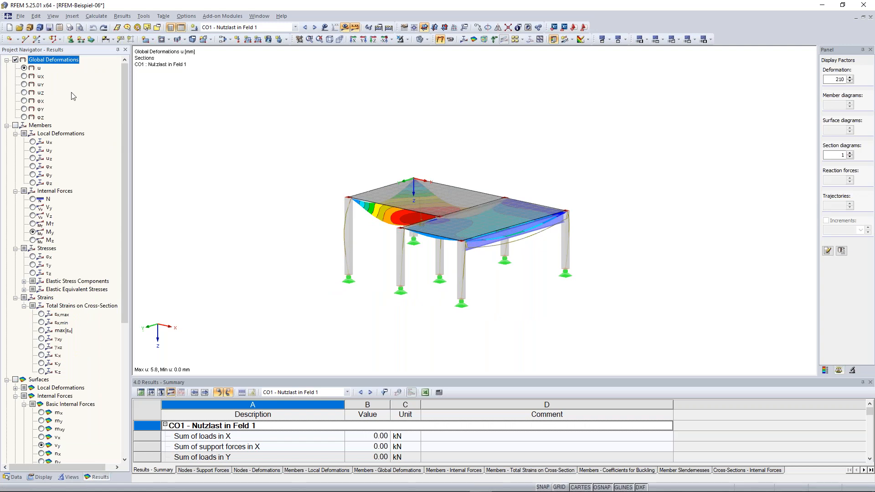
left_click_drag(126, 104, 125, 127)
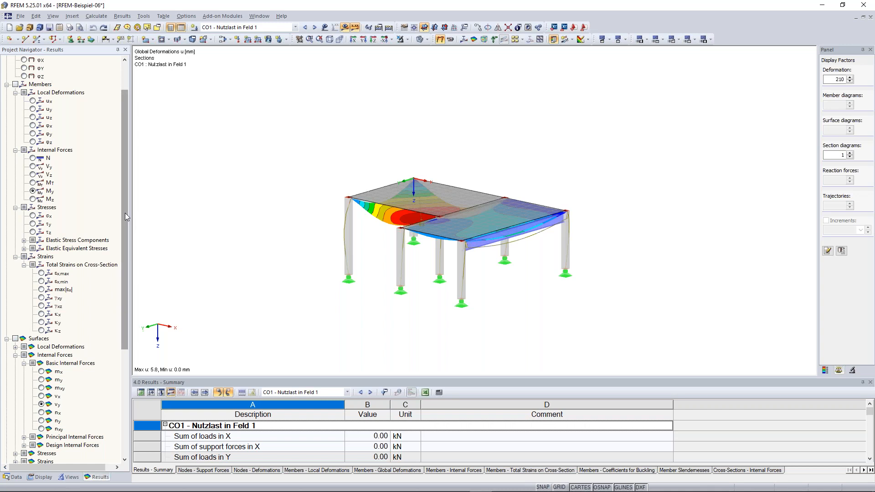
left_click_drag(121, 235, 121, 336)
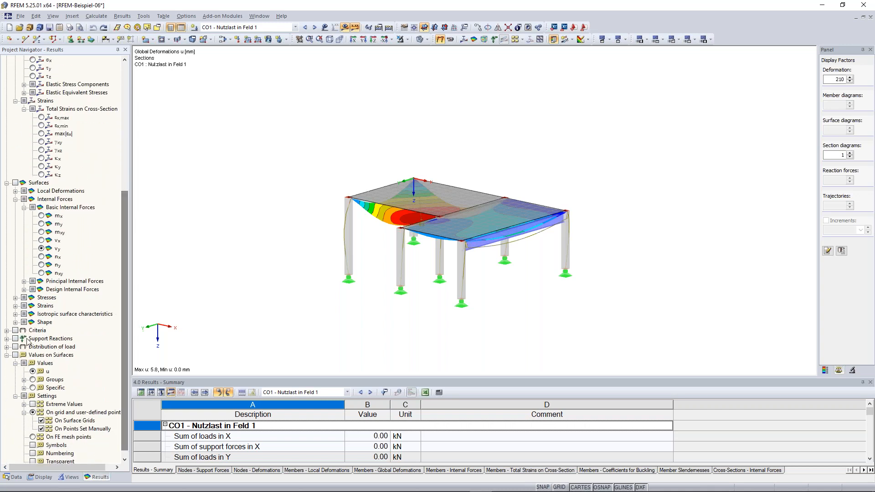
left_click_drag(126, 266, 136, 131)
middle_click_drag(332, 195, 400, 219, "ctrl")
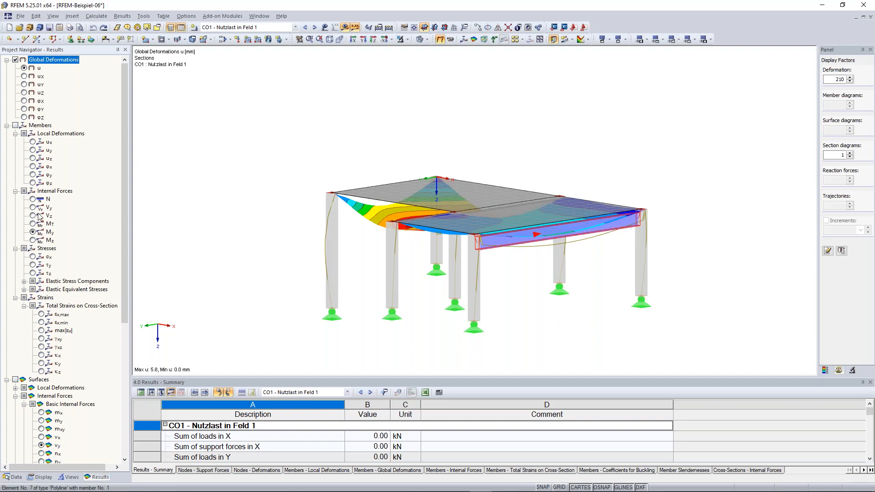
left_click(31, 232)
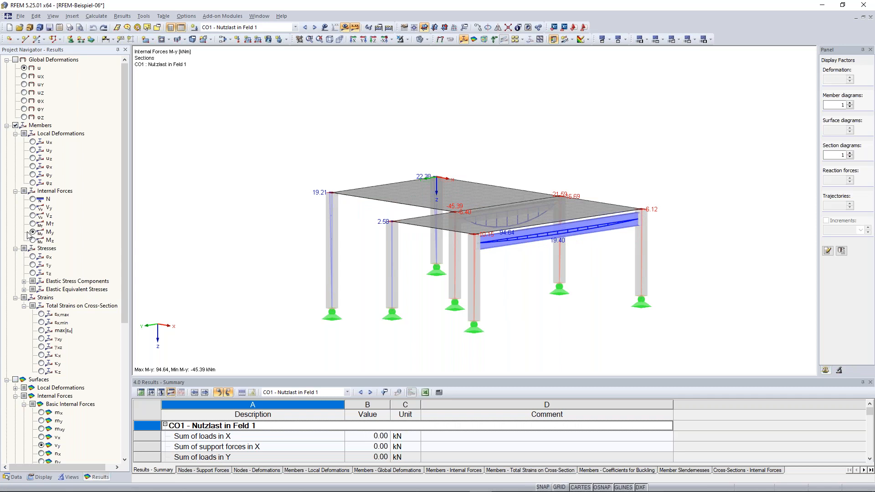
left_click(32, 200)
middle_click_drag(515, 305, 582, 318, "ctrl")
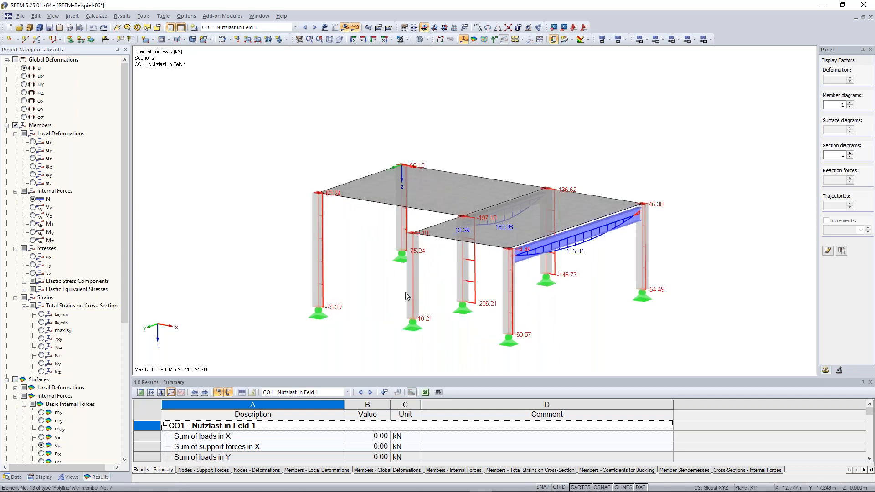
middle_click_drag(405, 296, 551, 295, "ctrl")
- Add surface results to the display and set the basic internal force to moment my after viewing mx
scroll(18, 254, "down", 7)
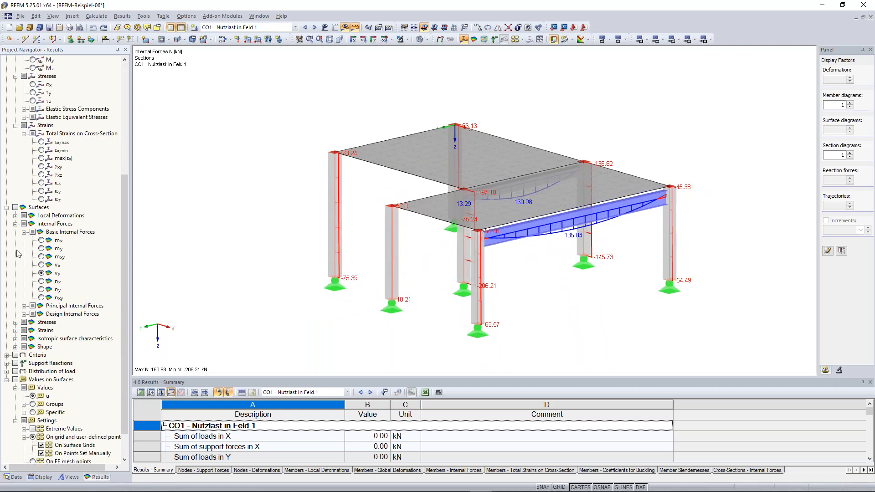
left_click(15, 208)
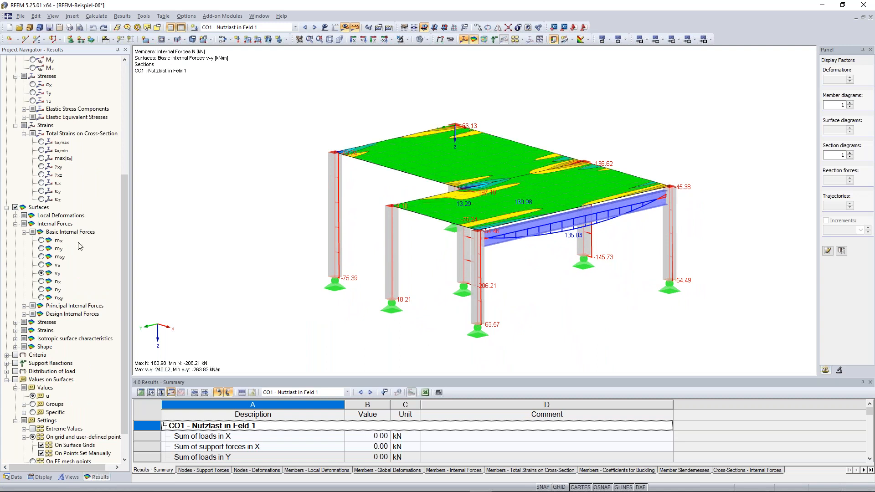
scroll(42, 208, "down", 2)
left_click(41, 208)
left_click(41, 216)
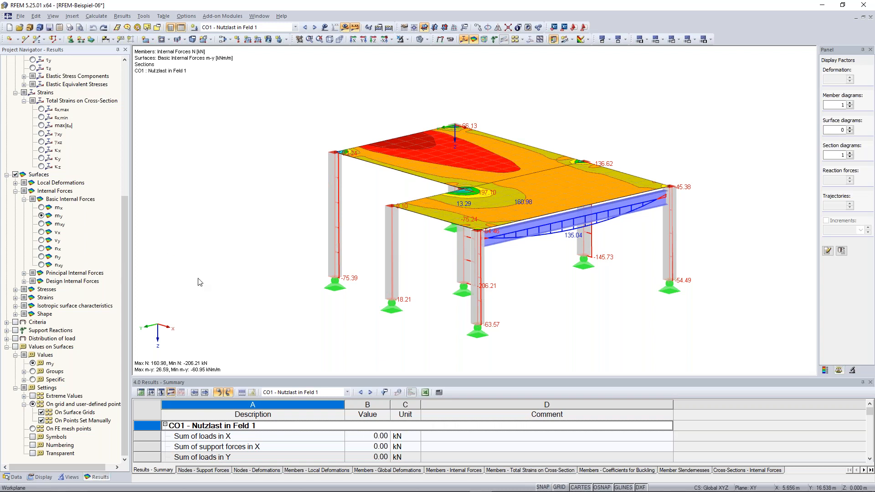
- Display the support reactions on the model together with the member and surface results
left_click(495, 40)
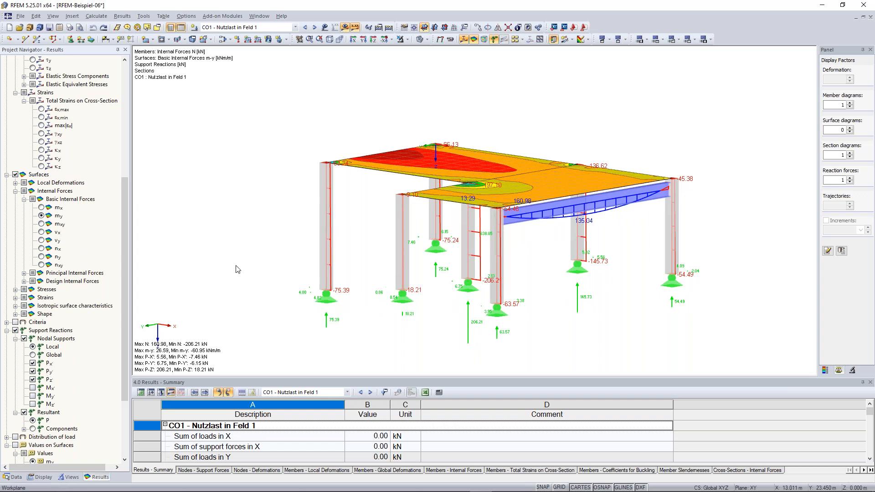
scroll(94, 173, "up", 8)
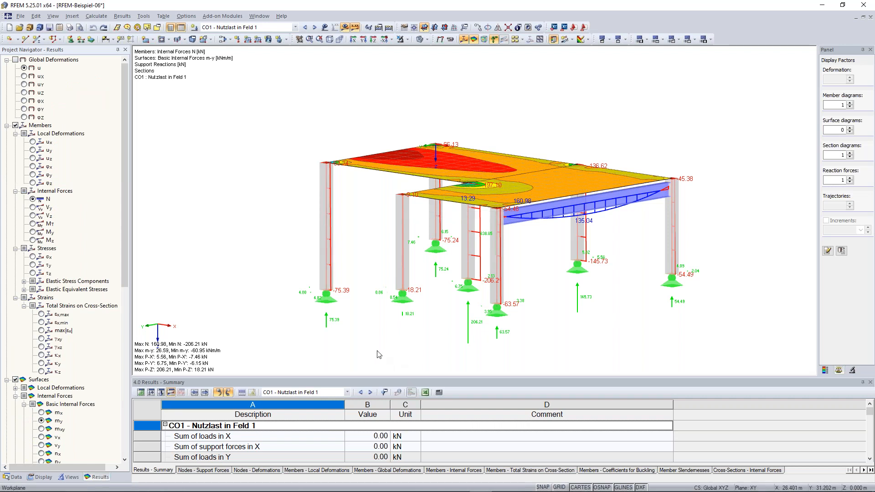
scroll(378, 352, "down", 1)
middle_click_drag(276, 256, 275, 224)
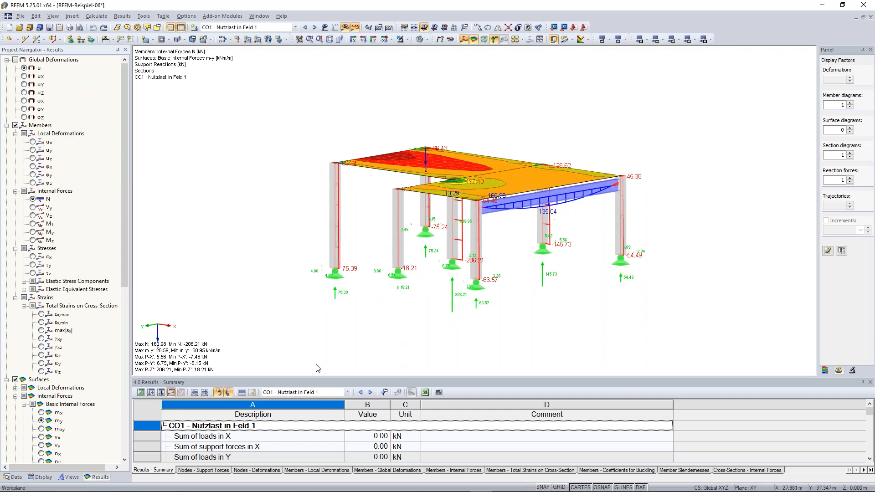
- Enlarge the table area and switch it from the results summary to the model data table of nodes
left_click_drag(341, 378, 343, 323)
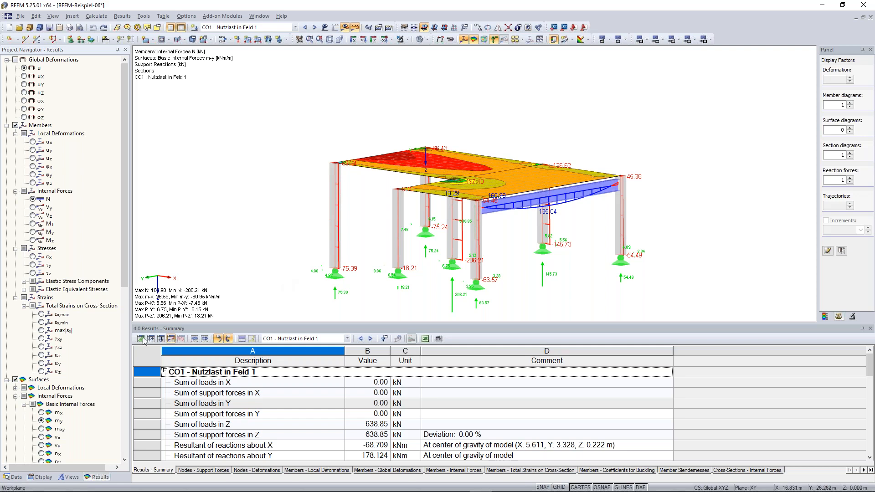
left_click(143, 339)
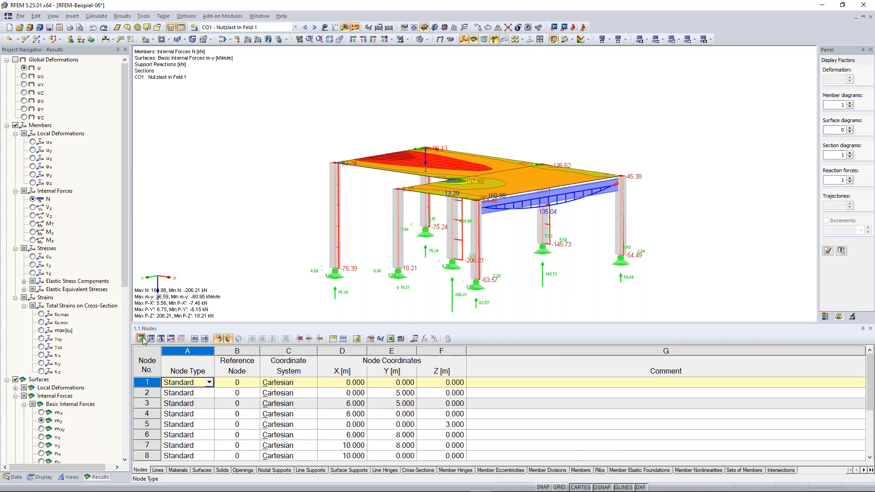
scroll(196, 296, "down", 1)
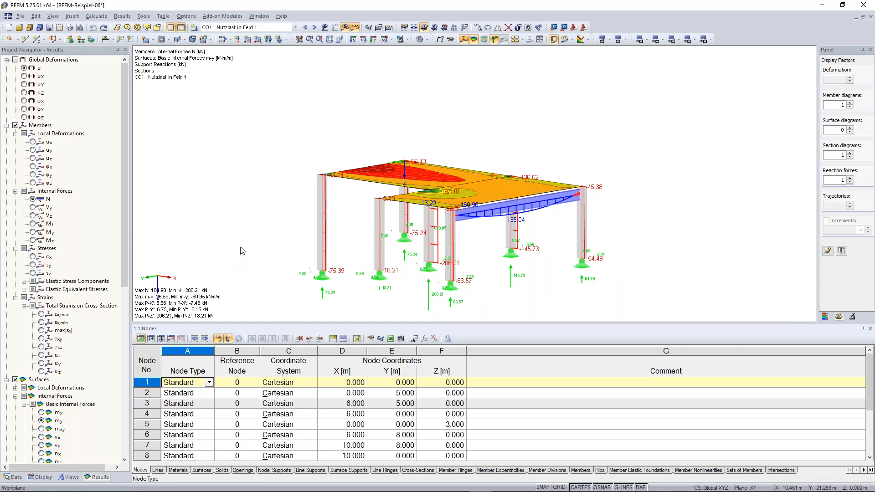
middle_click_drag(248, 233, 251, 226)
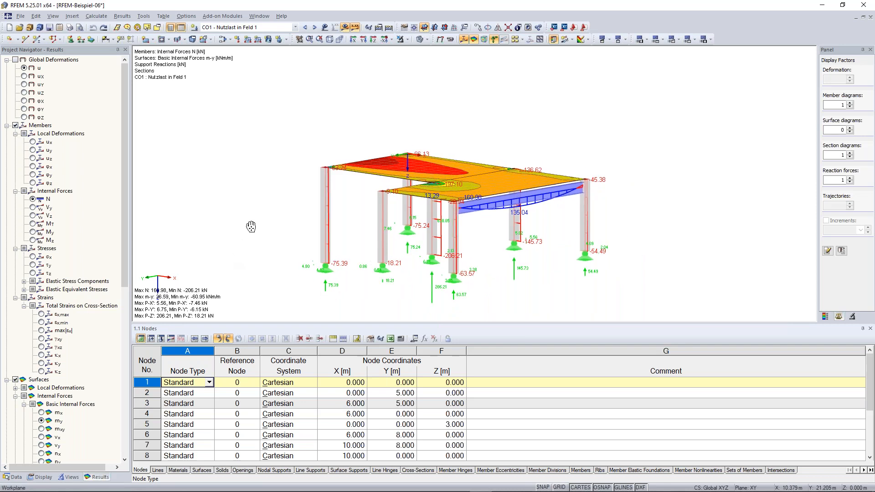
middle_click_drag(251, 227, 261, 210)
- Add node 15 in the nodes table with coordinates X 14, Y 0 and Z 3 m
scroll(205, 430, "down", 3)
scroll(178, 436, "up", 1)
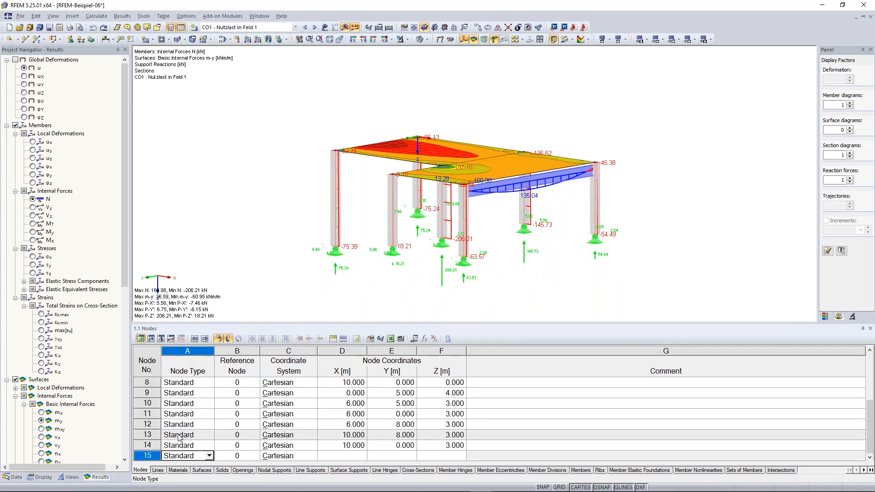
key("Tab")
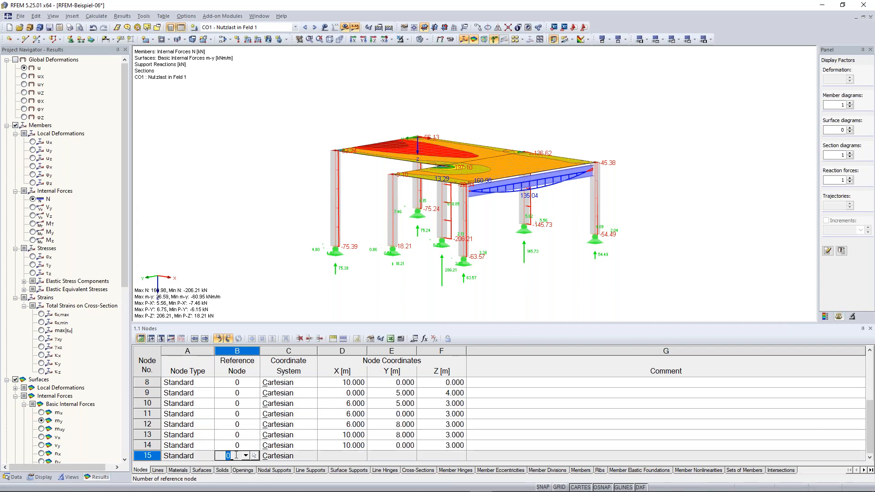
key("Tab")
key("Tab")
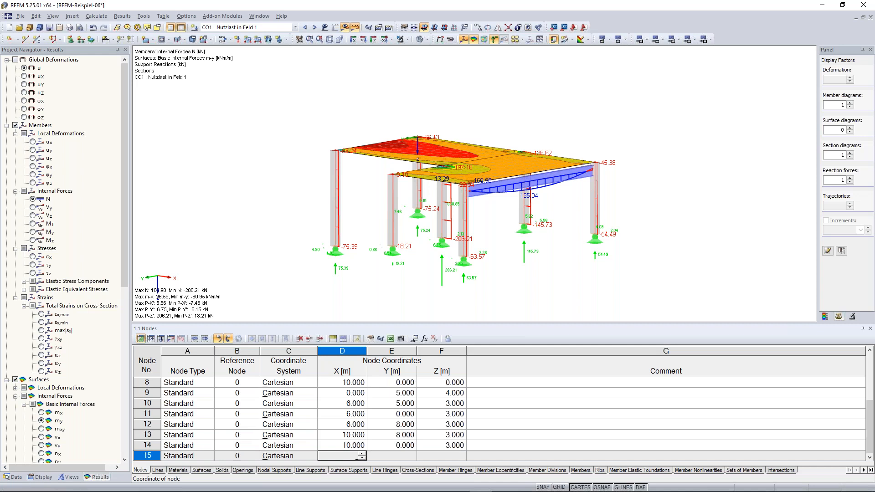
type("14")
key("Tab")
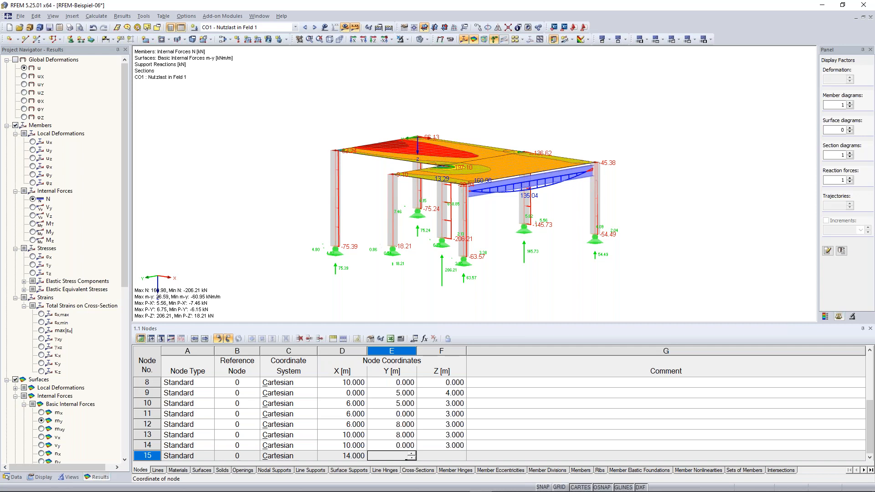
type("0")
key("Tab")
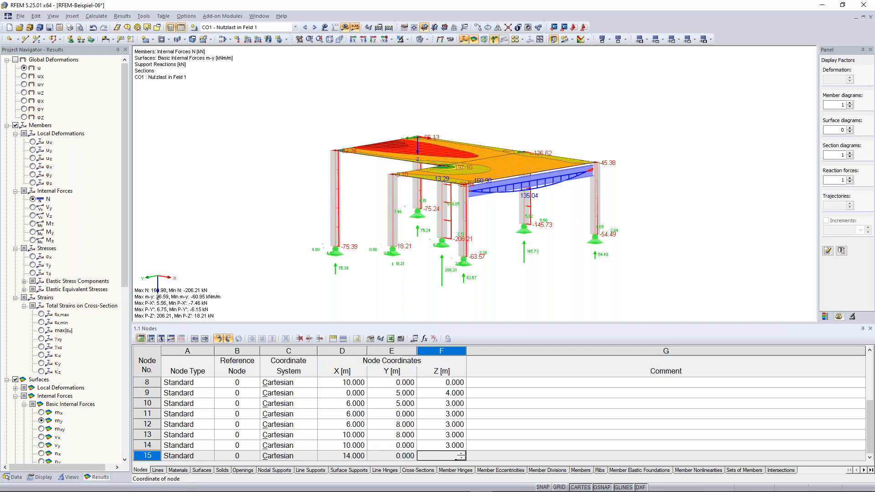
type("3")
key("Return")
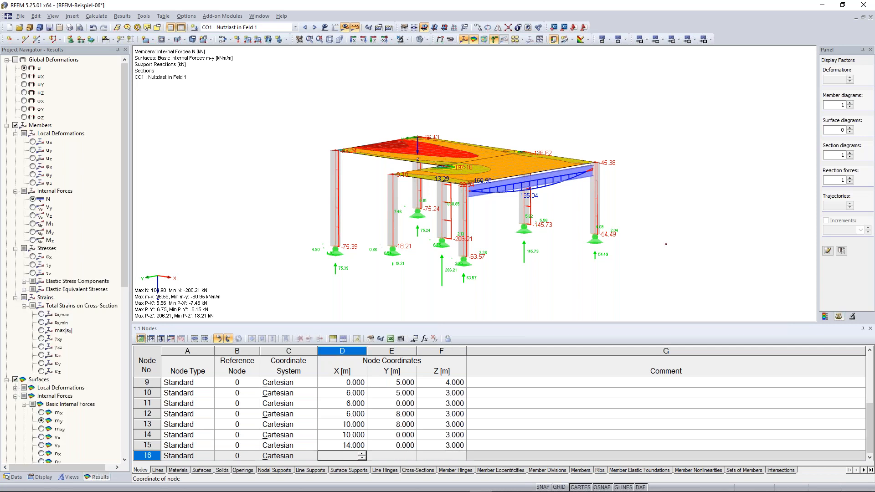
left_click(671, 231)
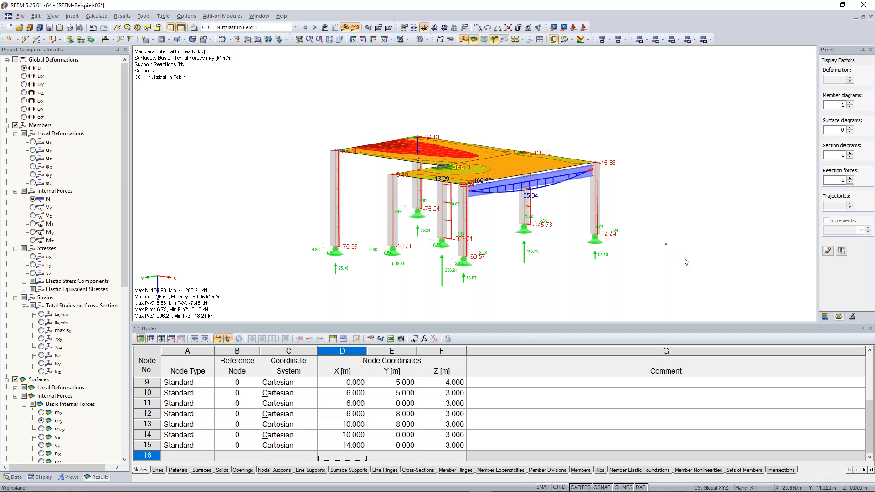
- Look through the lines and solids tables, the load cases table, the nodal loads table and the results tables
left_click(158, 471)
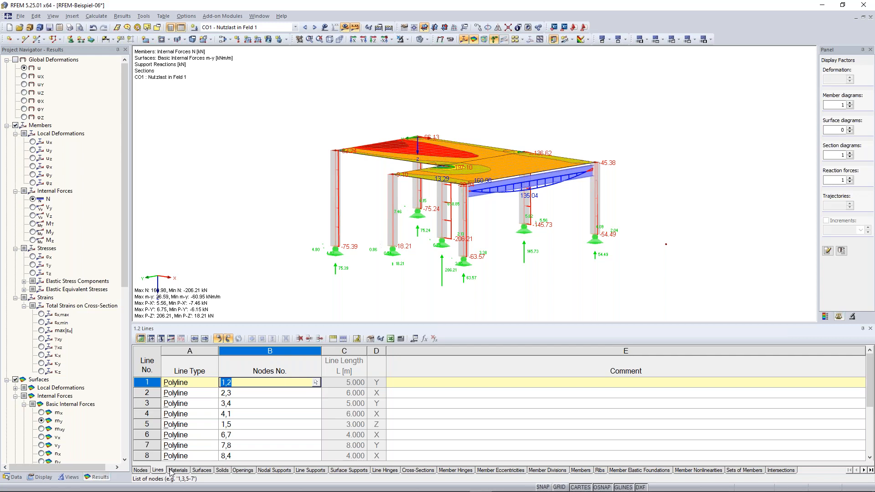
left_click(222, 471)
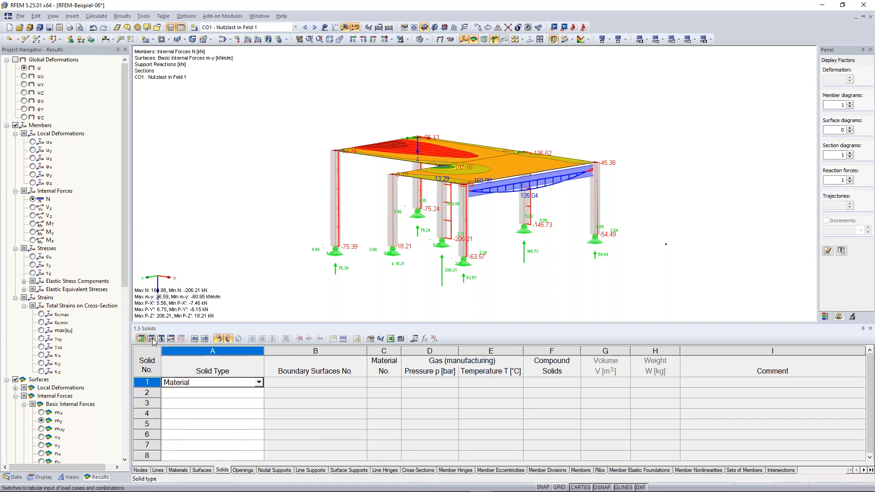
left_click(151, 339)
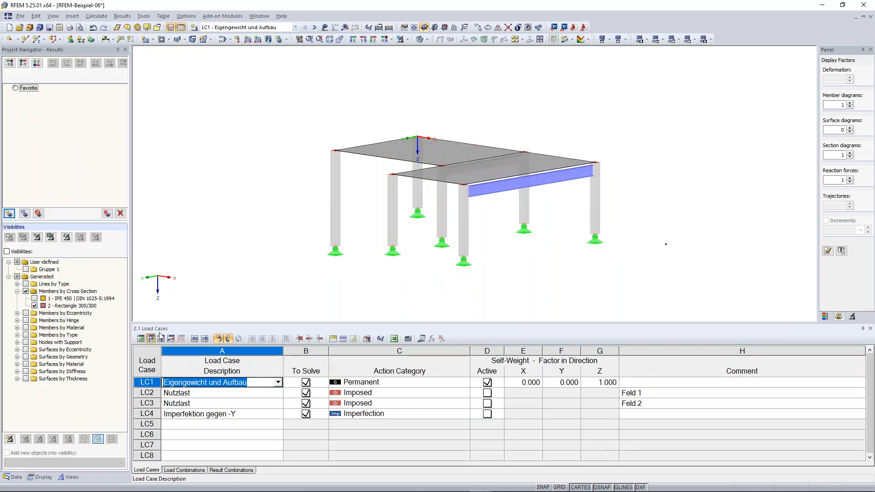
left_click(162, 339)
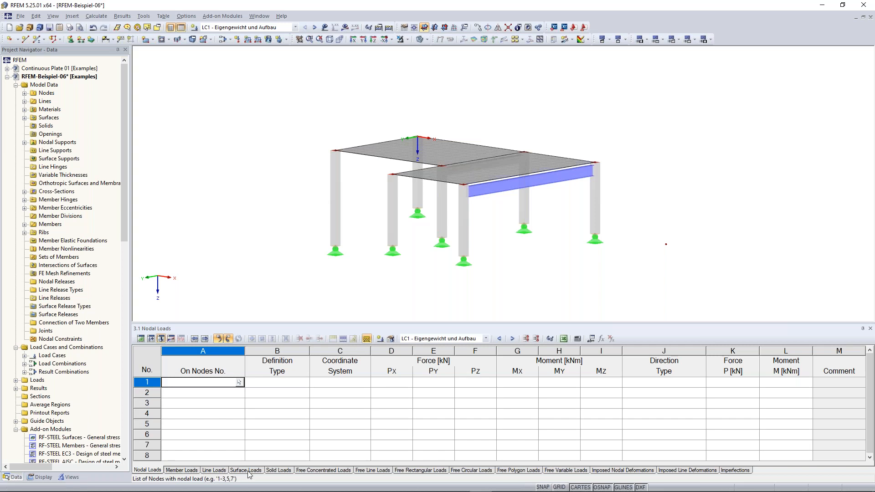
left_click(170, 340)
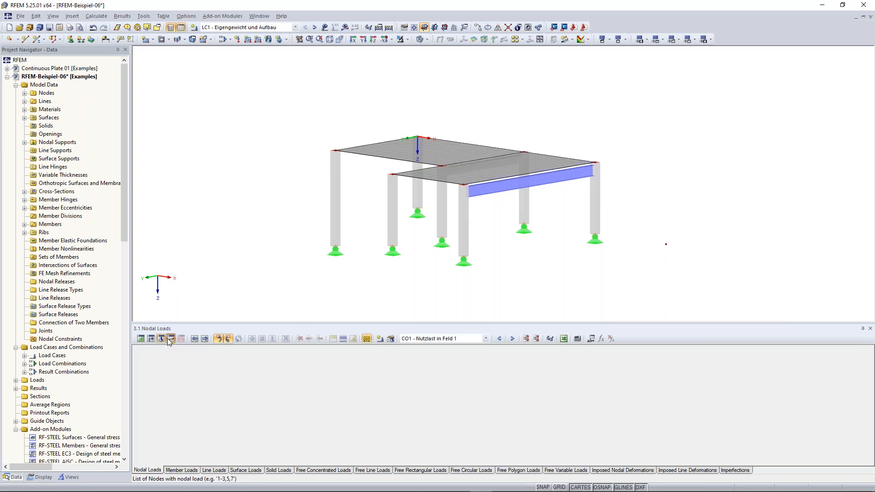
- Zoom, rotate and pan the 3D view of the frame model to examine it from a slightly different angle
scroll(300, 249, "down", 2)
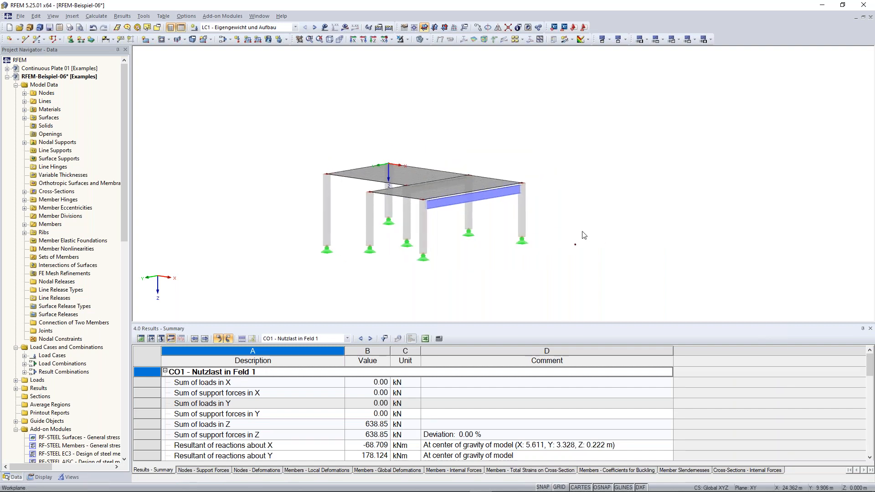
scroll(606, 265, "down", 1)
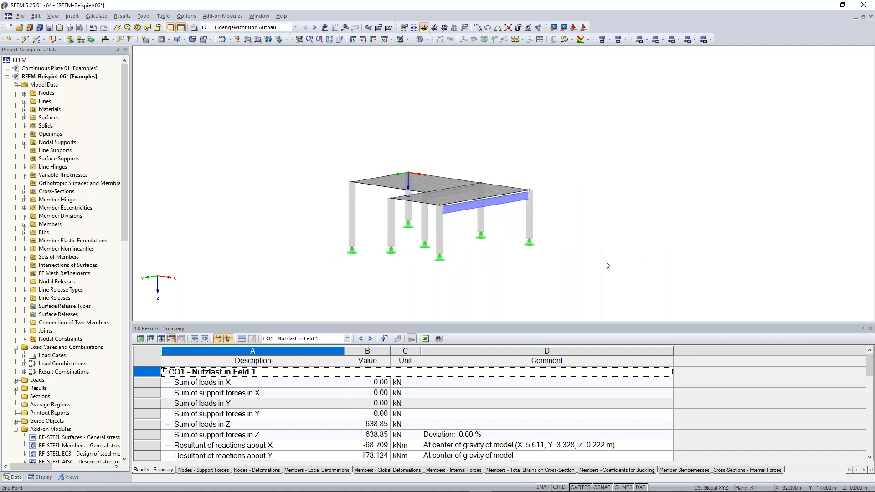
middle_click_drag(555, 174, 555, 175, "ctrl")
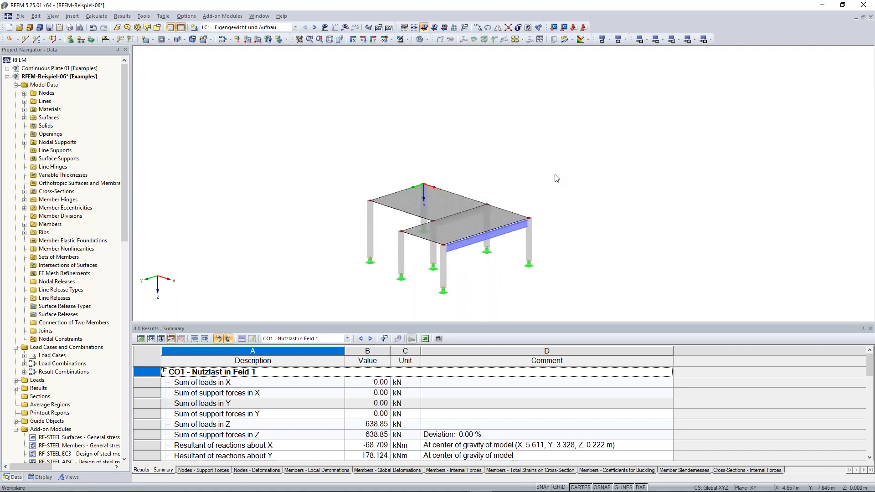
middle_click_drag(568, 221, 592, 220, "ctrl")
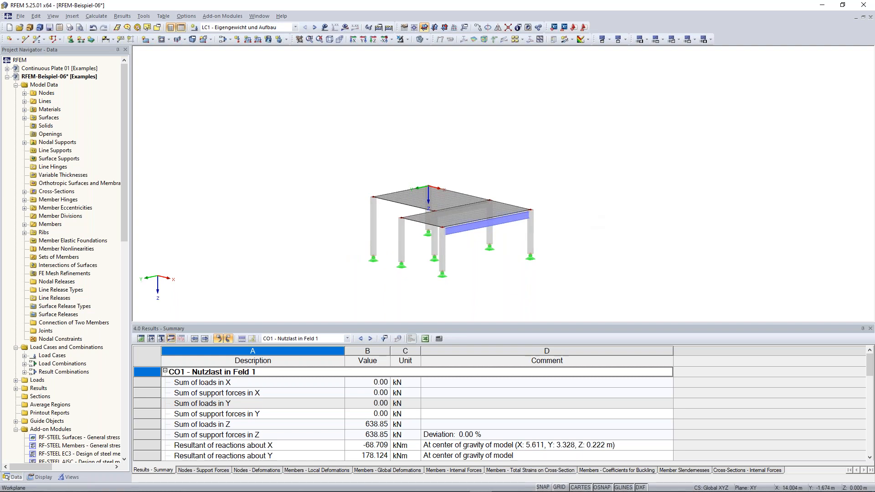
middle_click_drag(592, 220, 601, 191)
mouse_move(614, 235)
middle_mouse_down()
mouse_move(612, 173)
mouse_move(614, 251)
mouse_move(464, 246)
mouse_move(621, 224)
middle_mouse_up()
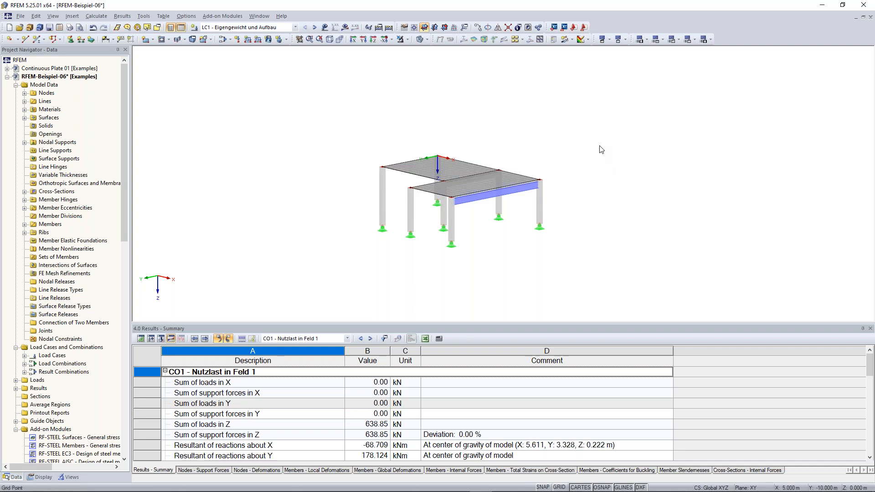
- Select the column at the outer end of the blue beam with a window enclosing only whole objects, and clear the selection
left_click_drag(585, 84, 685, 191)
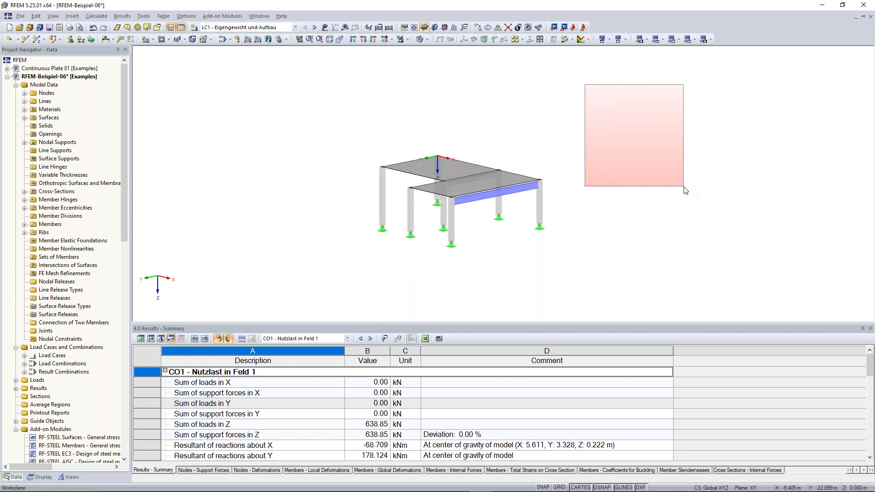
left_click_drag(685, 191, 685, 190)
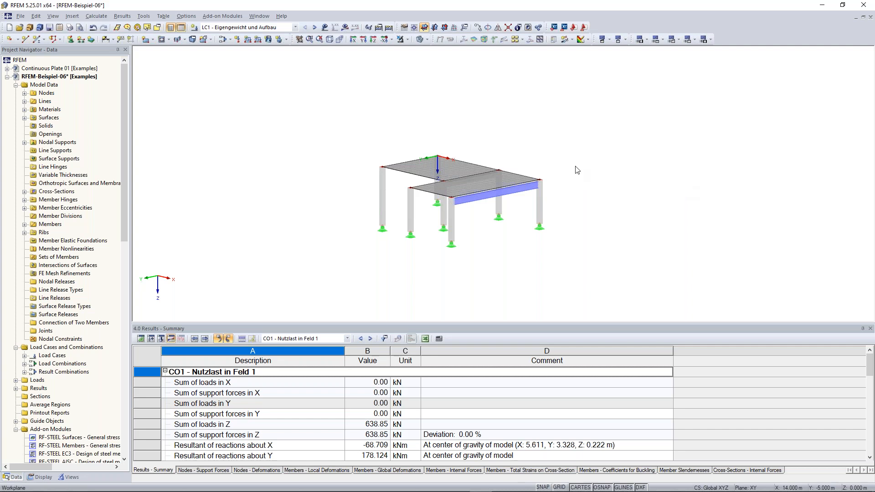
left_click_drag(524, 131, 601, 250)
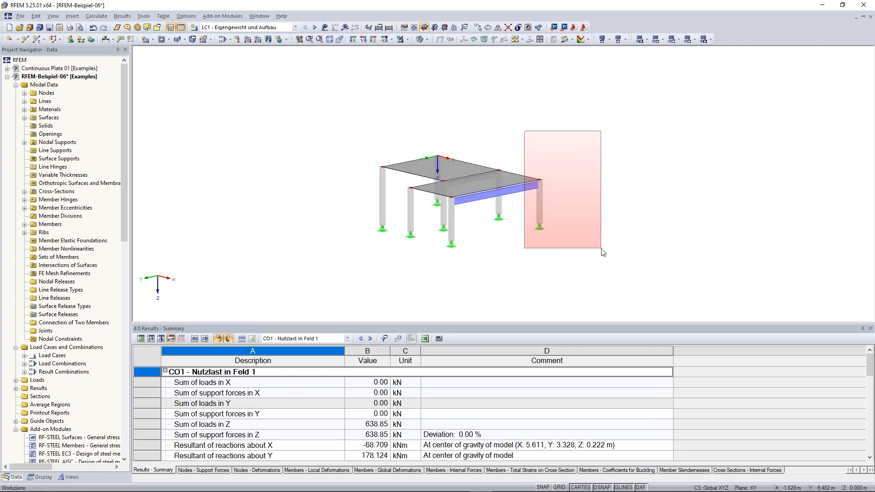
left_click_drag(601, 248, 602, 248)
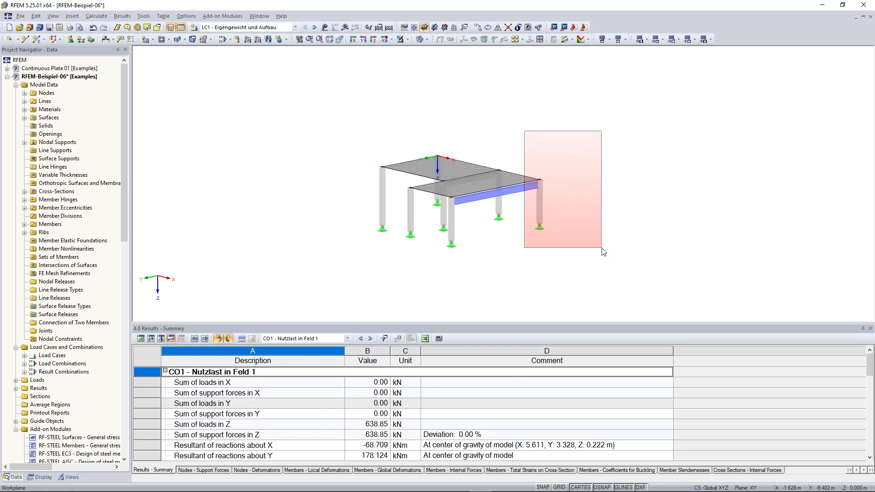
left_click_drag(602, 248, 602, 248)
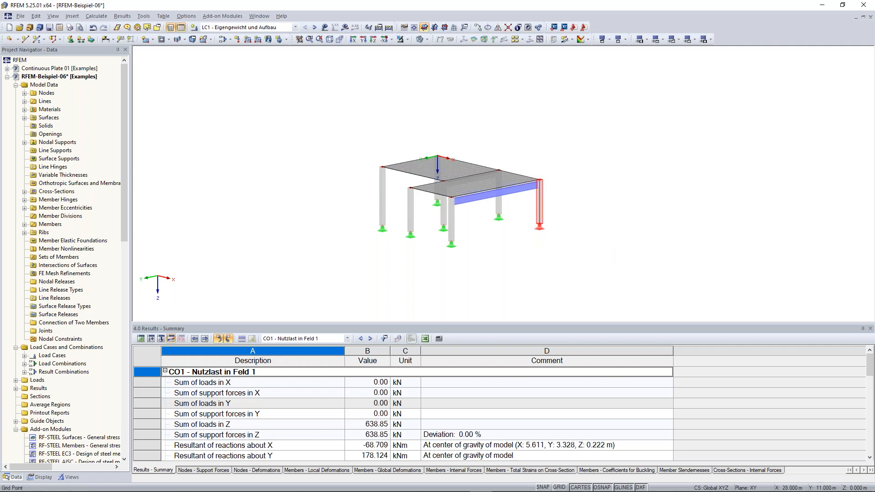
left_click(606, 248)
- Select the same column, the blue beam and the adjoining plate with a crossing window that cuts through them, and clear the selection
left_click_drag(613, 269, 584, 255)
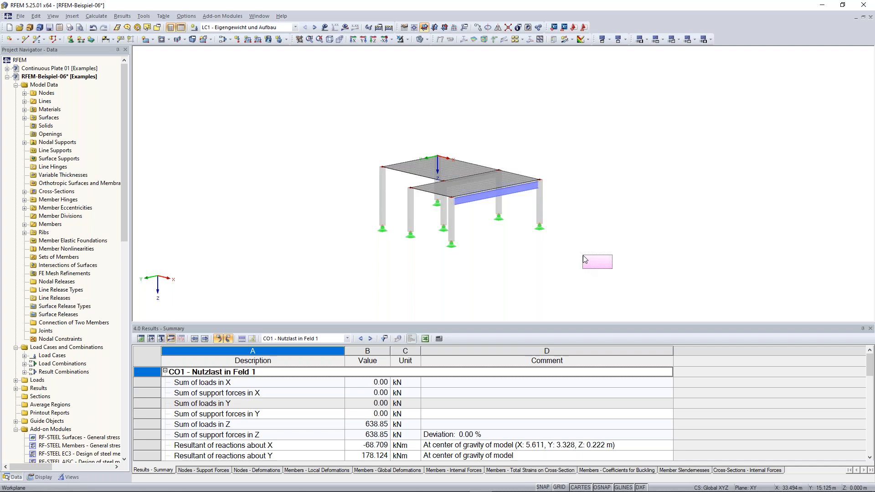
left_click_drag(583, 256, 514, 118)
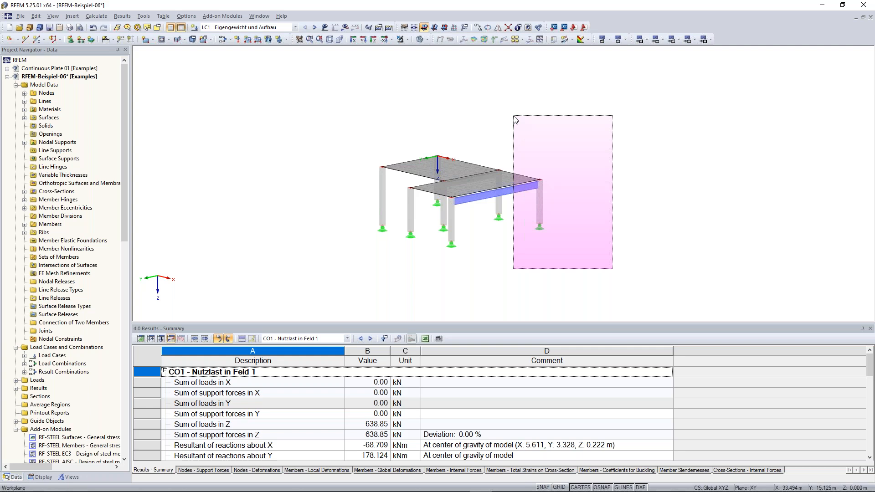
left_click_drag(516, 120, 514, 119)
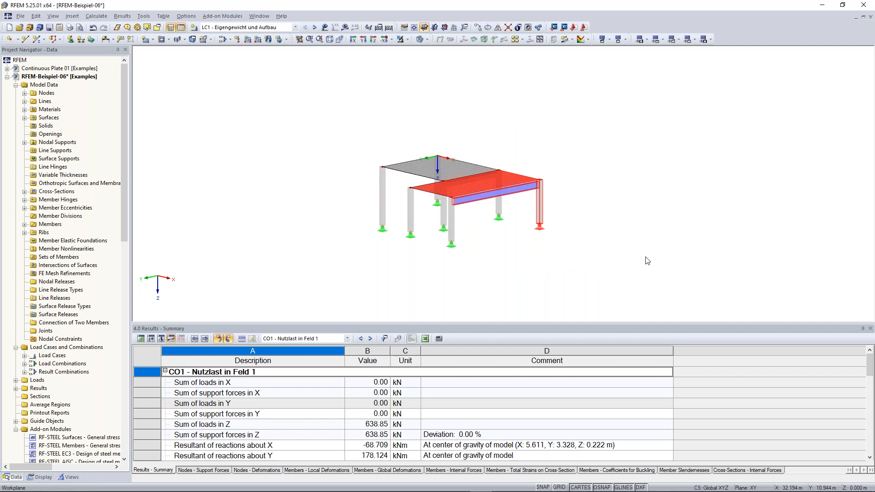
left_click(647, 260)
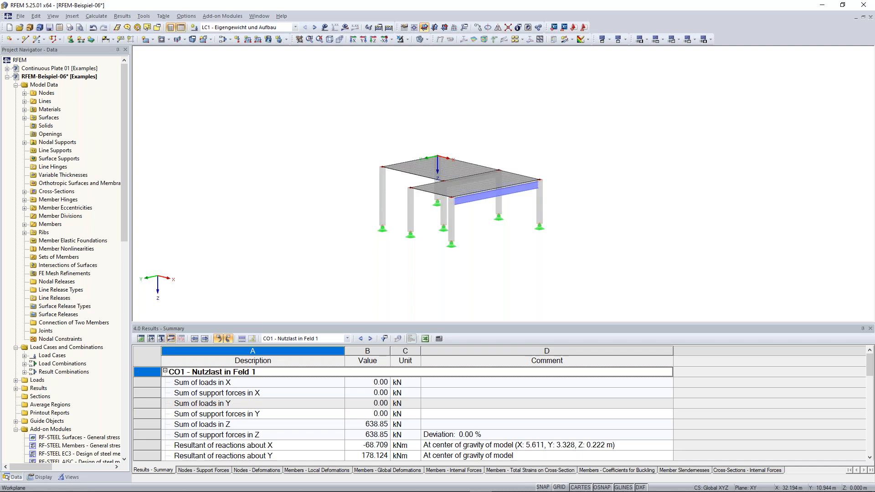
- Examine the frame by zooming and rotating it, and shift it sideways in the view with the Move/Zoom/Rotate tool
scroll(622, 210, "down", 2)
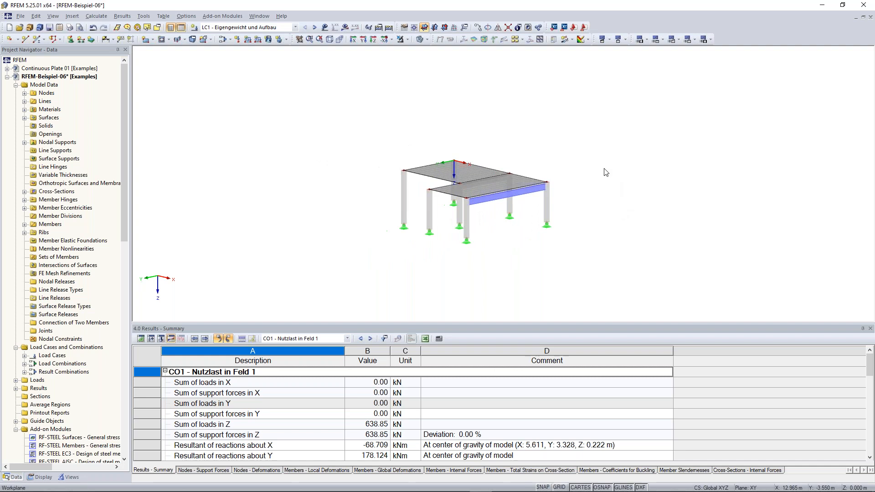
scroll(606, 177, "up", 2)
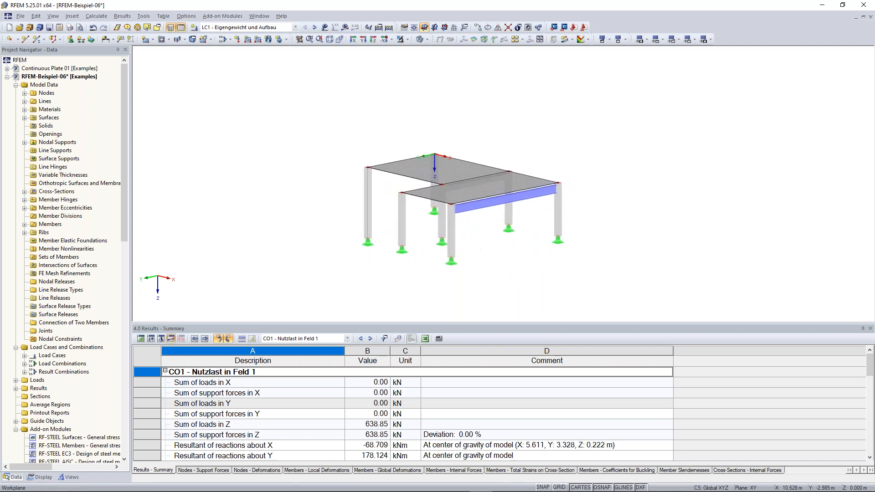
scroll(598, 174, "down", 2)
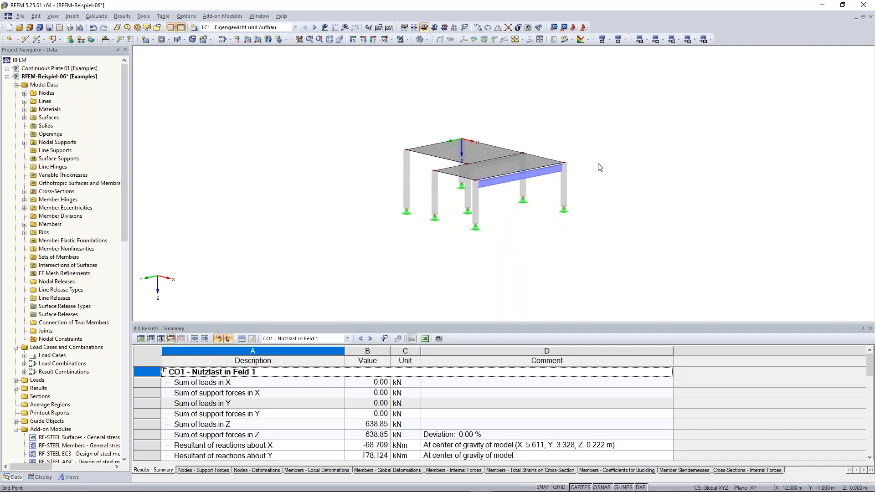
mouse_move(613, 156)
middle_mouse_down("ctrl")
mouse_move(487, 105)
mouse_move(411, 137)
mouse_move(336, 188)
mouse_move(607, 172)
mouse_move(658, 158)
mouse_move(621, 160)
middle_mouse_up("ctrl")
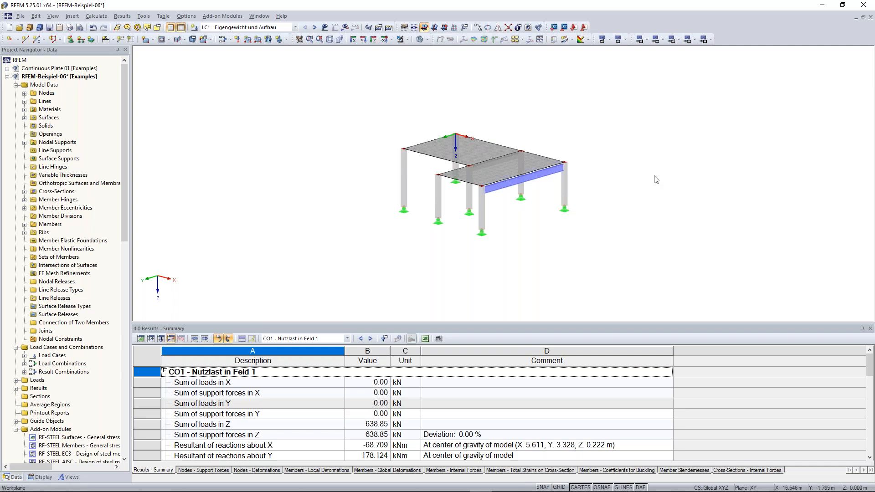
middle_click_drag(652, 173, 624, 154, "ctrl")
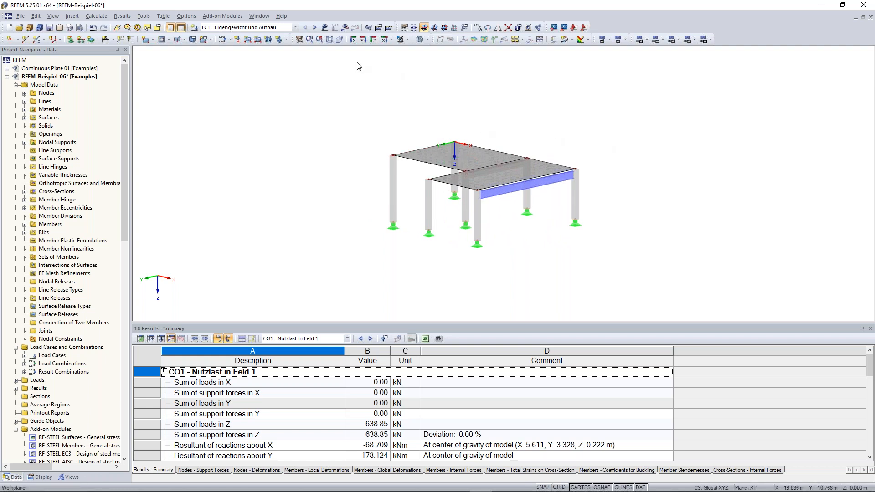
left_click(300, 40)
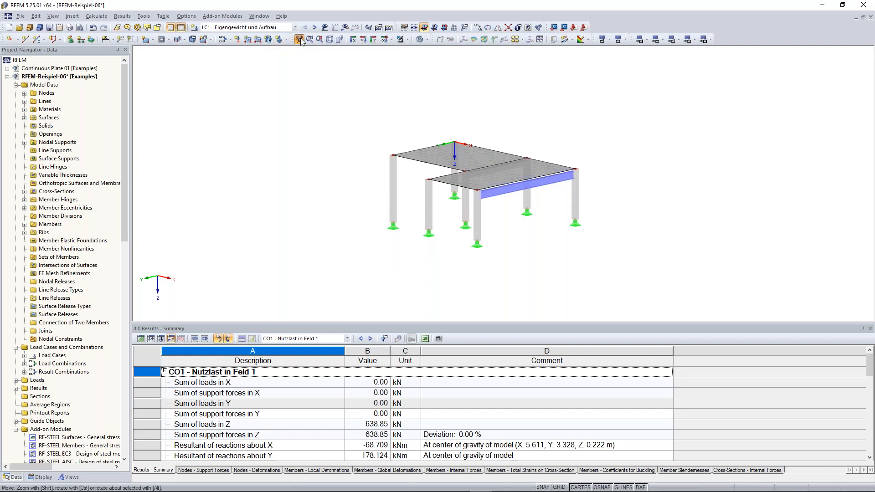
left_click_drag(346, 155, 299, 155)
key("Escape")
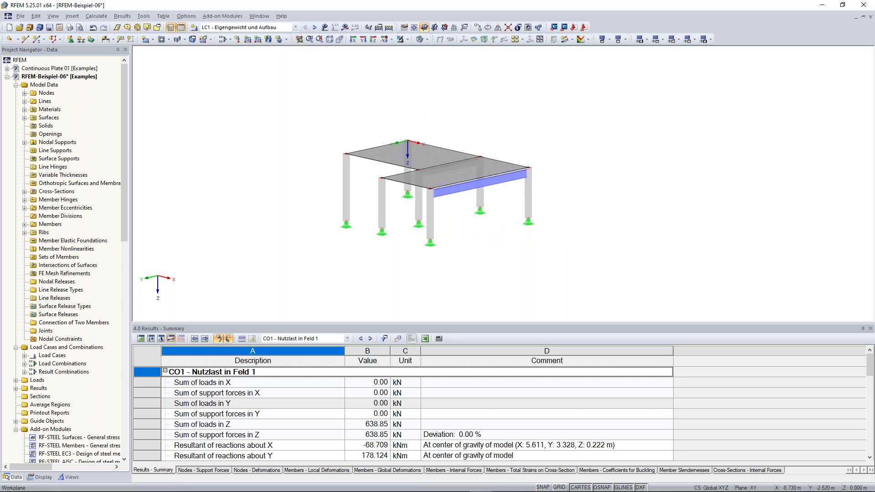
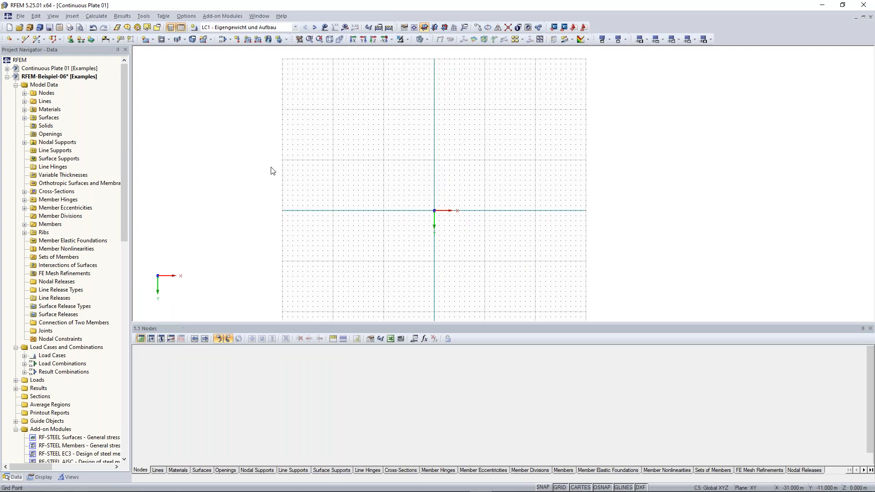
- Reduce the height of the nodes table in Continuous Plate 01 and enlarge the work plane grid around the origin
left_click_drag(356, 324, 361, 381)
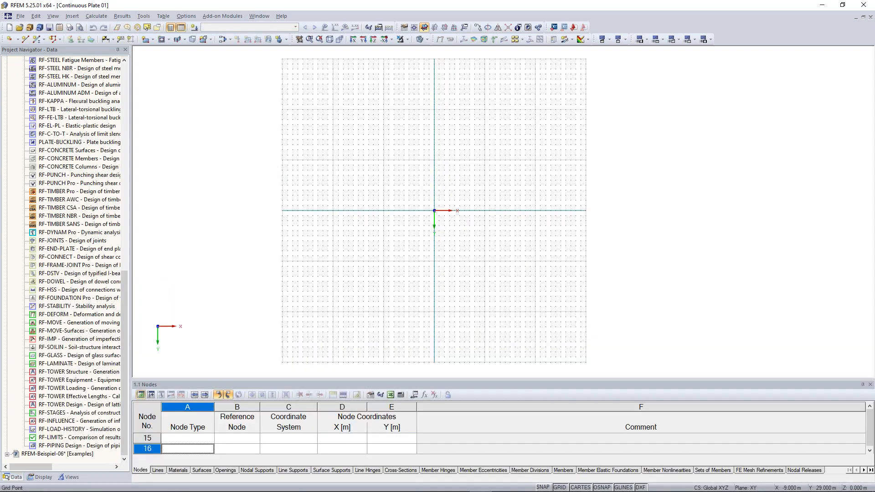
scroll(465, 235, "up", 3)
scroll(432, 173, "up", 1)
middle_click_drag(378, 137, 399, 186)
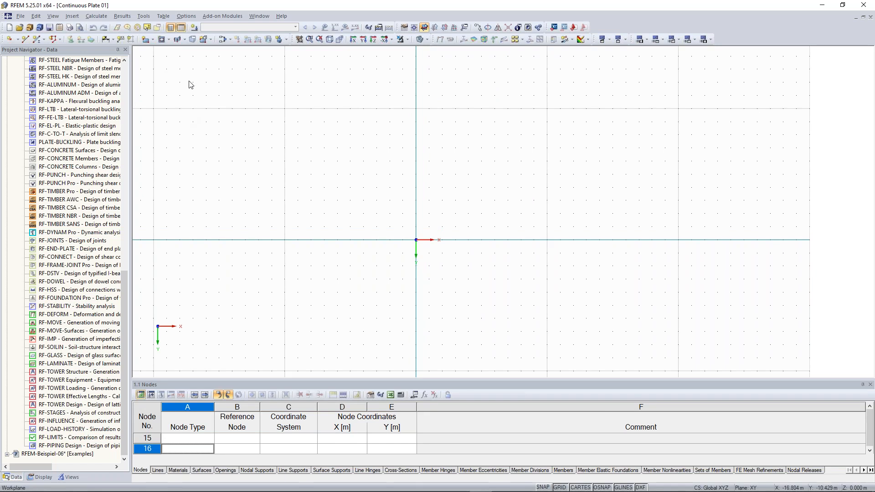
- Start a new rectangular surface and keep Concrete C30/37 as its material
left_click(152, 40)
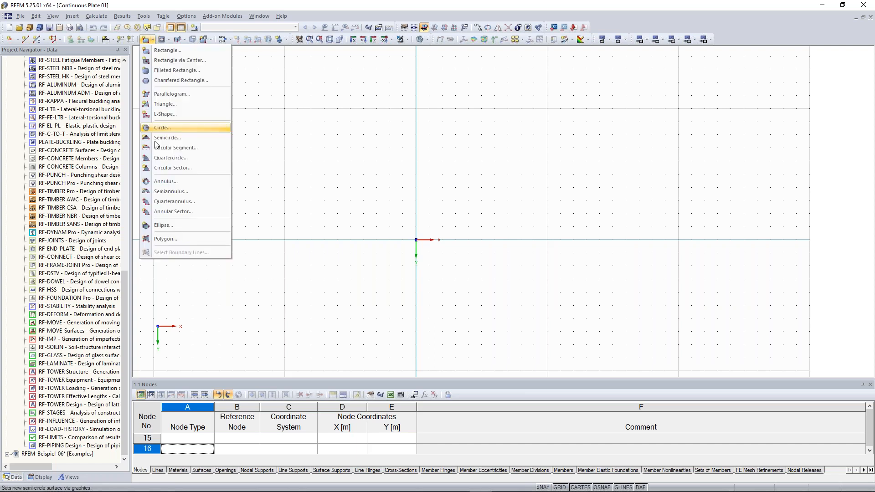
left_click(176, 51)
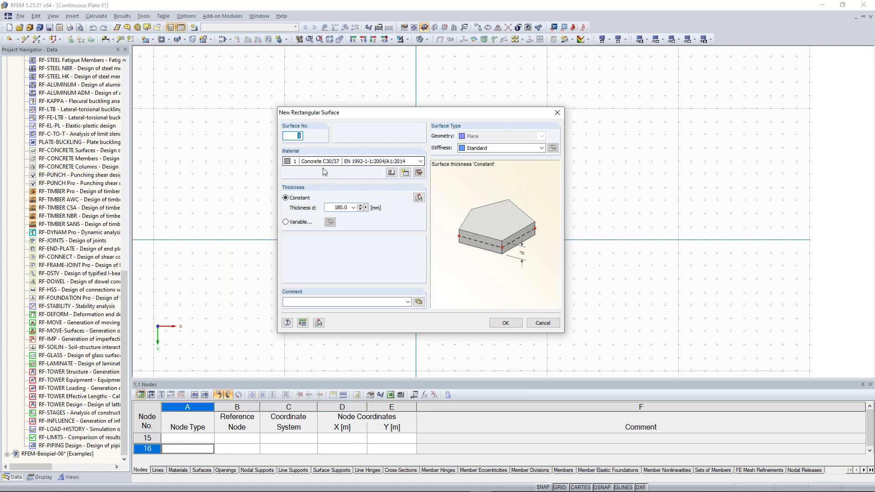
left_click(334, 163)
left_click(335, 164)
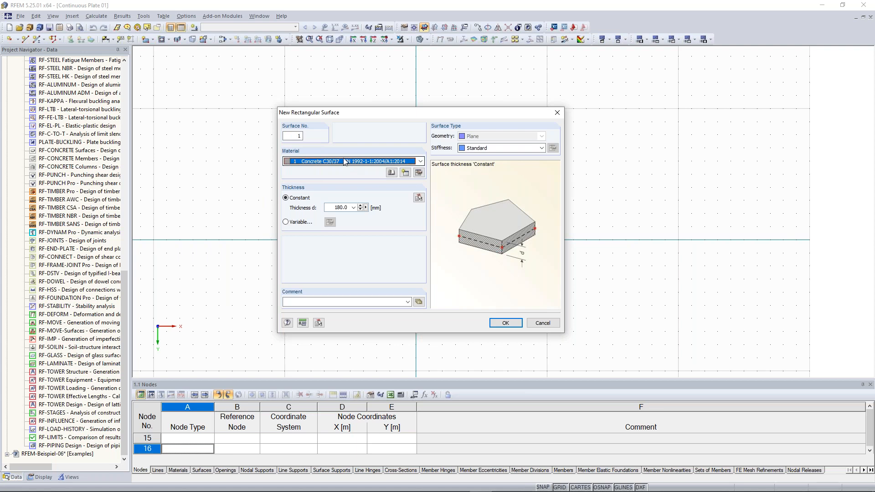
left_click(317, 162)
left_click(318, 165)
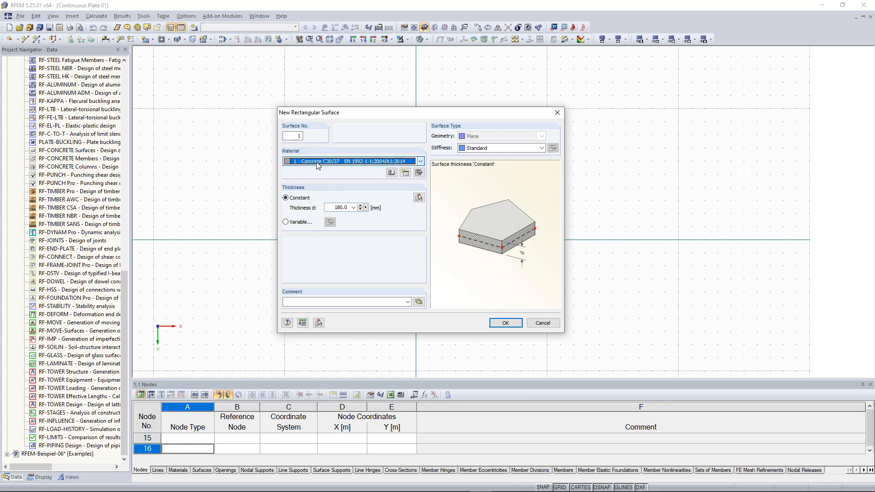
- Open the Concrete C30/37 material for editing and bring up the material library for its description
left_click(419, 173)
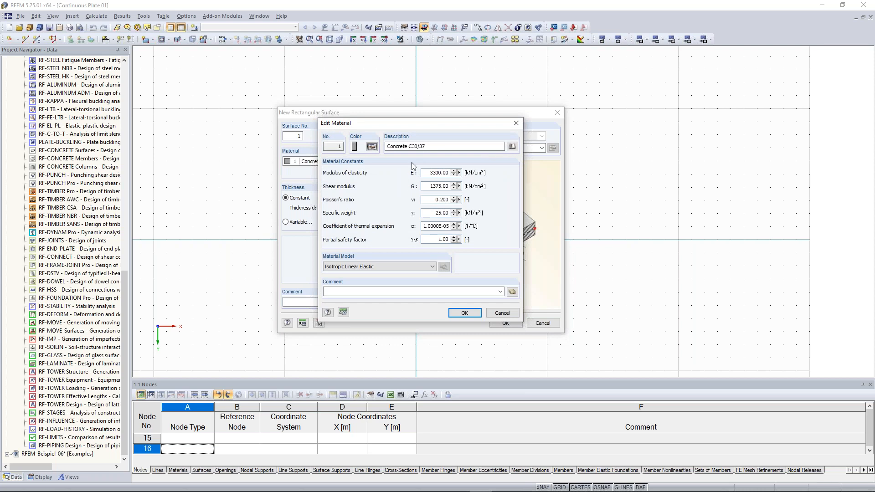
left_click_drag(403, 128, 369, 136)
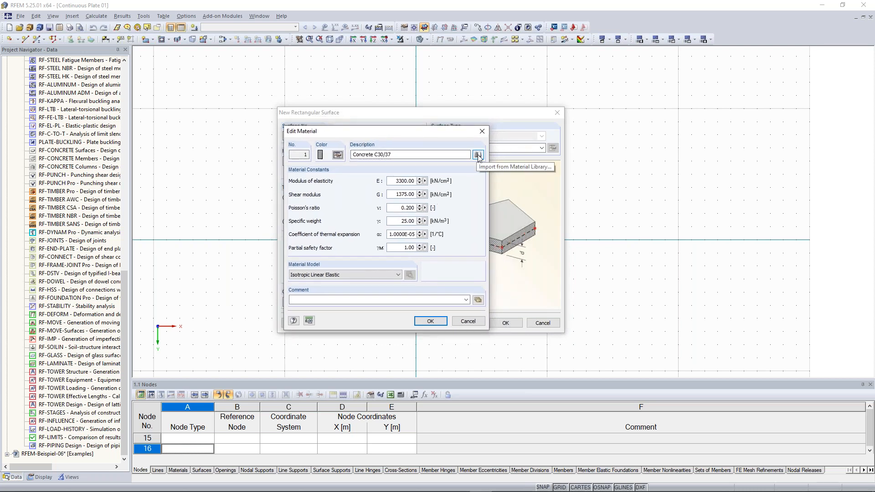
left_click(478, 155)
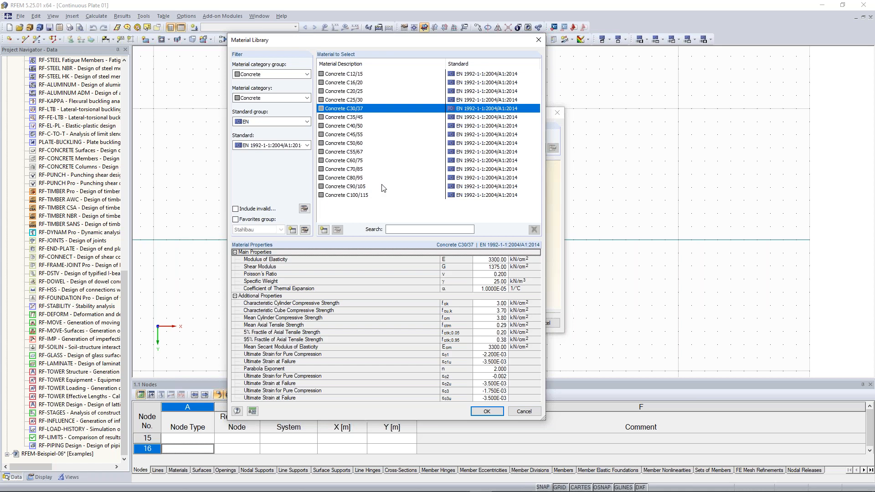
- Examine the material category group and material category choices of the material library, keeping Concrete for both
left_click(304, 75)
left_click(257, 81)
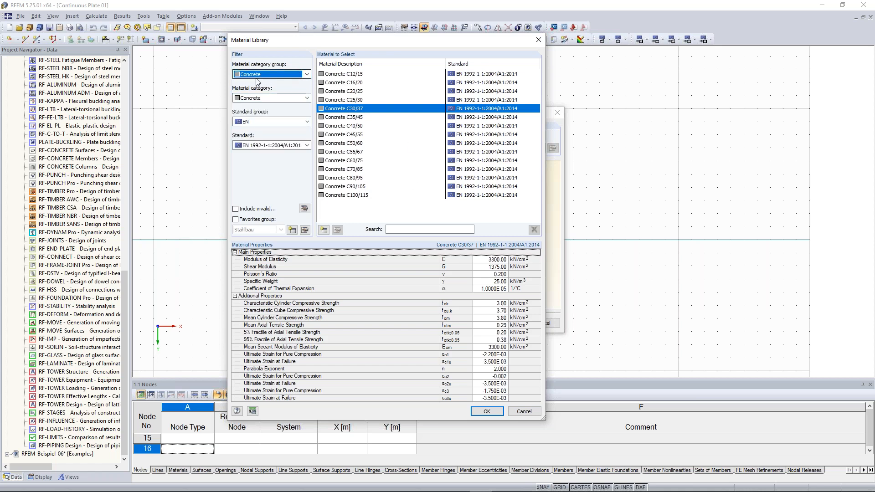
left_click(306, 75)
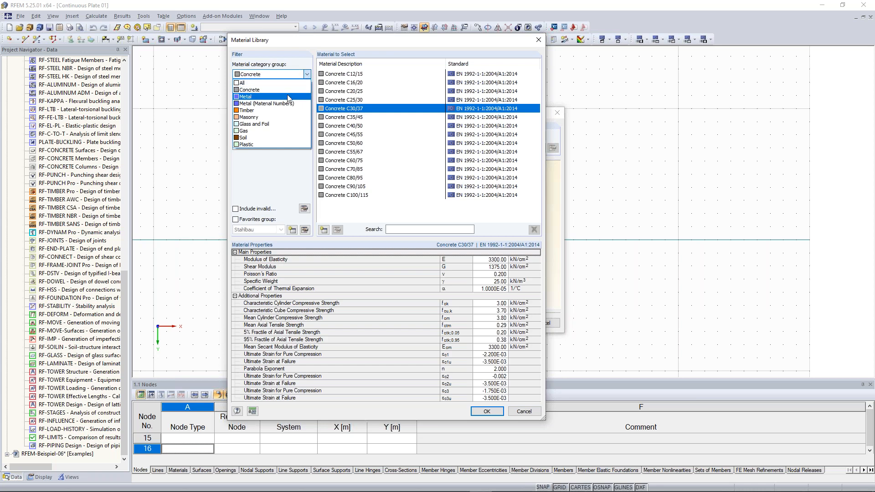
left_click(71, 180)
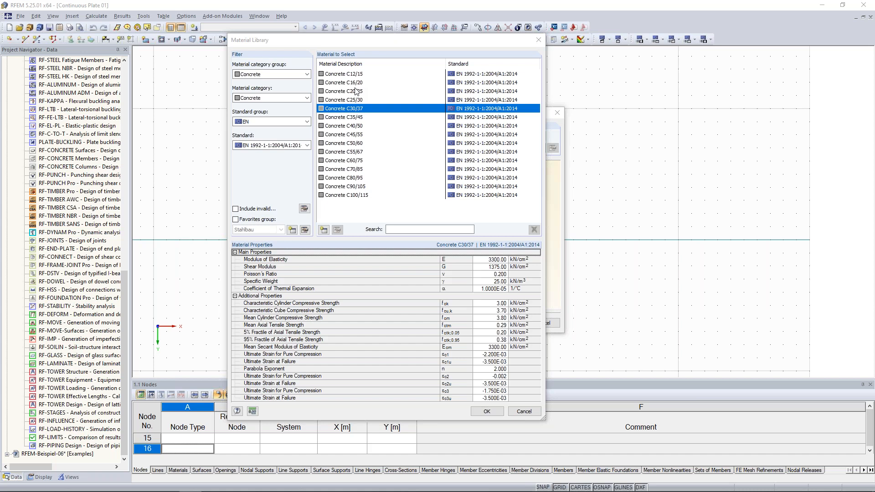
left_click(306, 98)
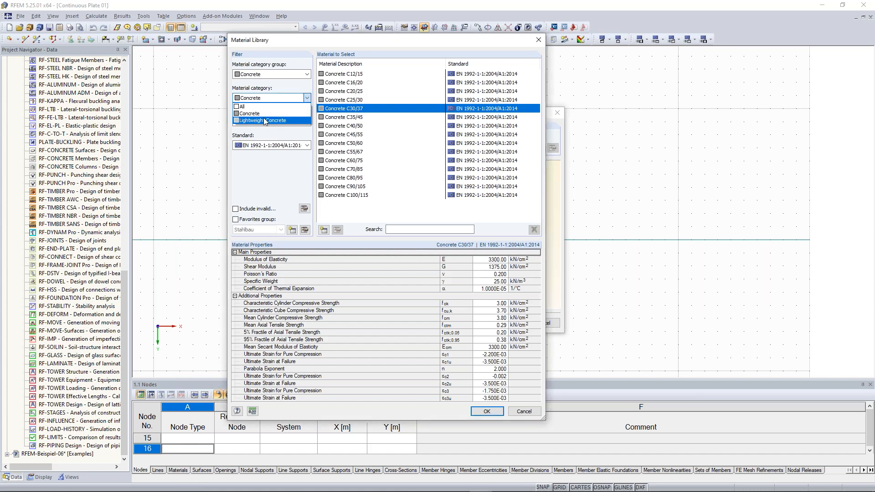
left_click(272, 113)
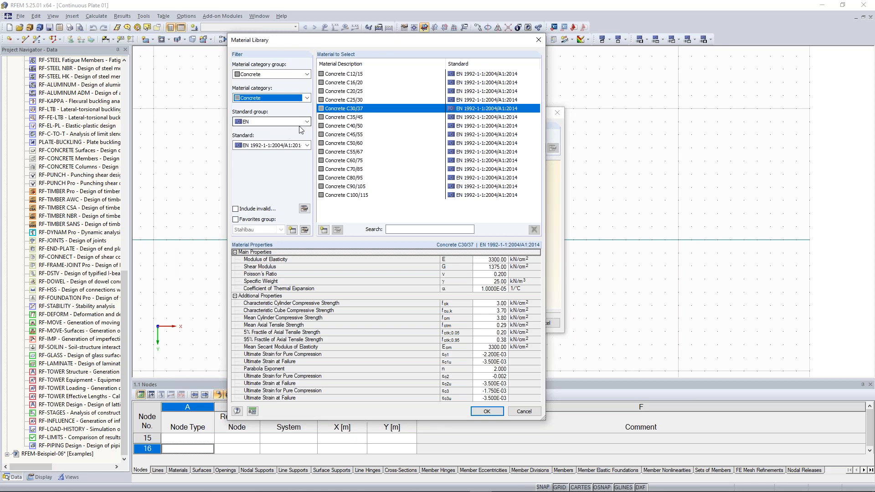
- Review the standard group and standard choices, keep EN and EN 1992-1-1:2004/A1:2014, and accept Concrete C30/37 from the library
left_click(307, 121)
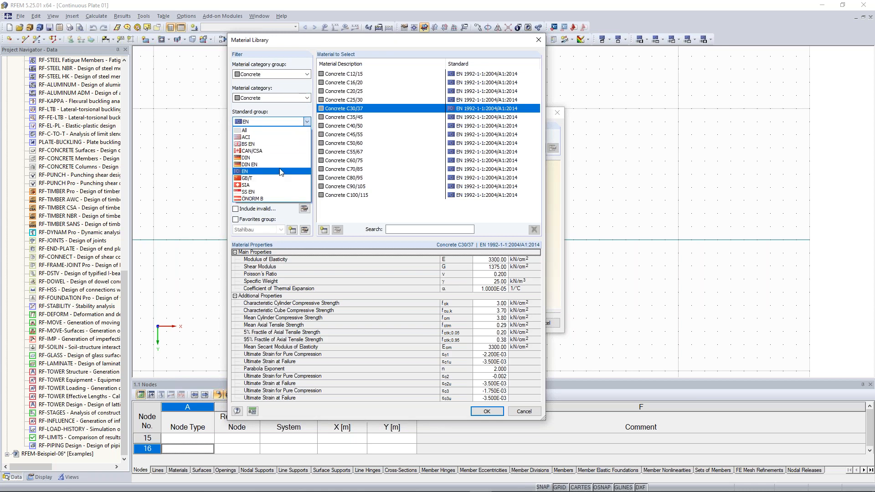
left_click(281, 172)
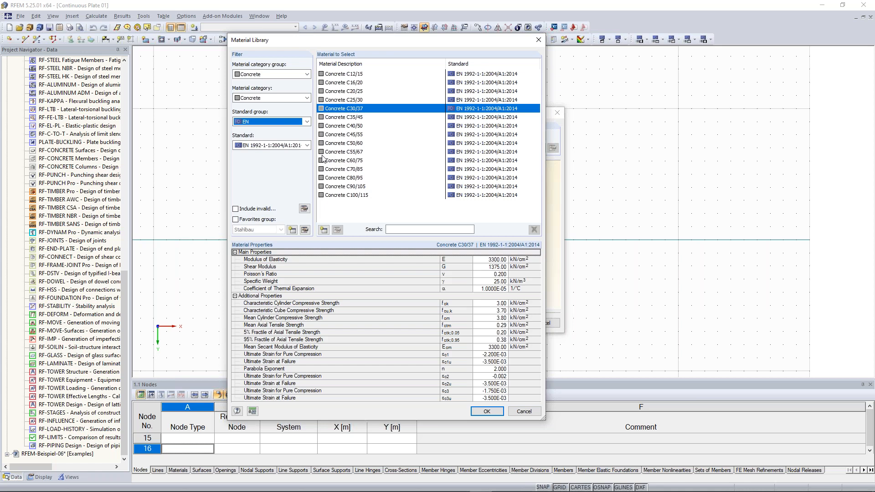
left_click(307, 122)
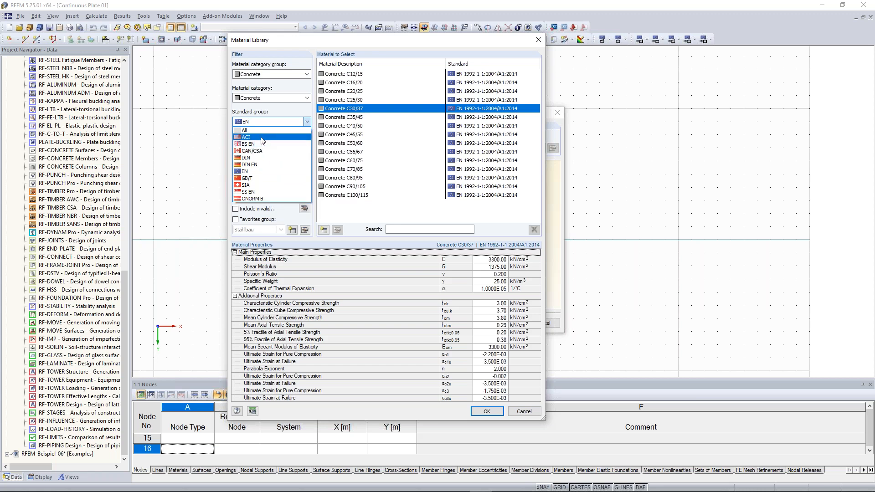
left_click(279, 208)
left_click(303, 147)
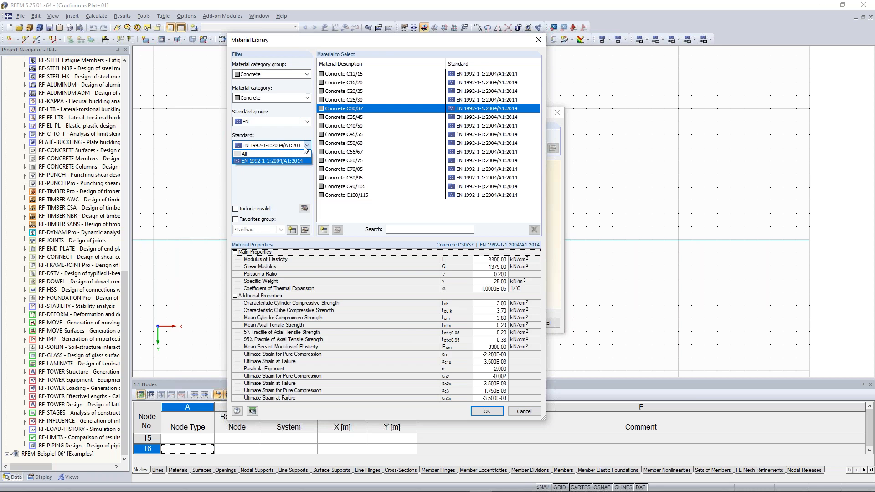
left_click(275, 185)
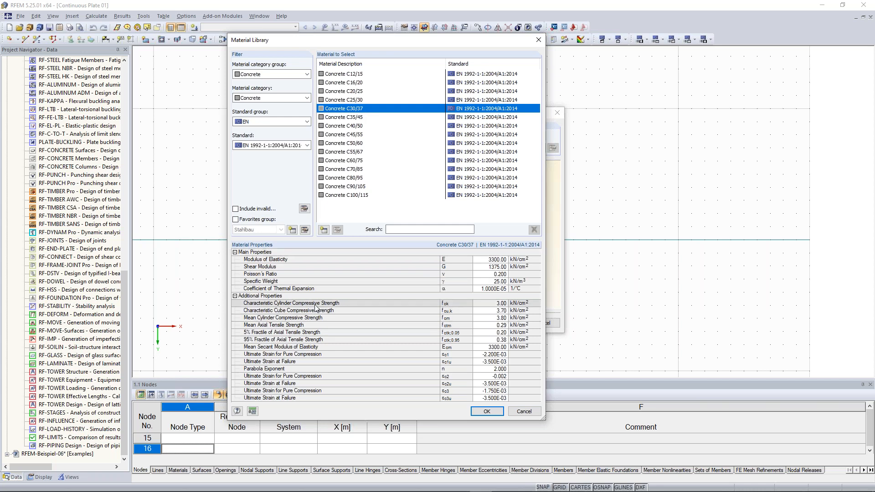
left_click(495, 415)
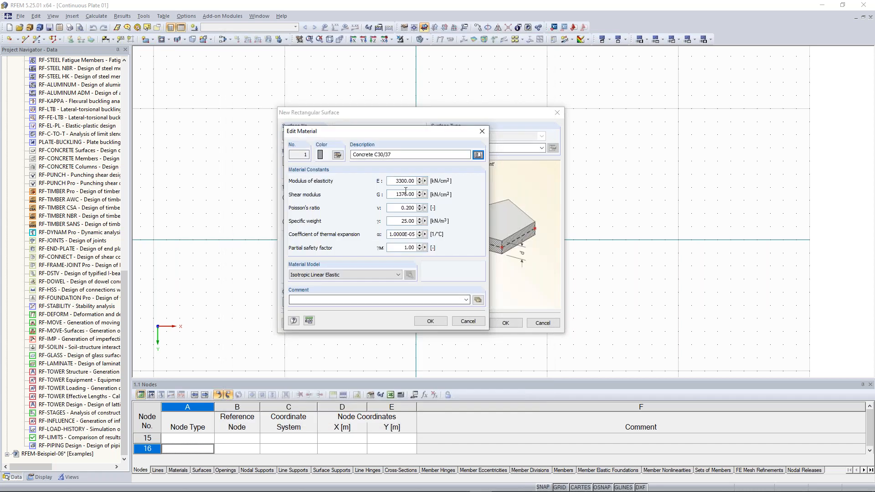
- Set the Poisson's ratio of Concrete C30/37 to 0 and accept the edited material
double_click(398, 208)
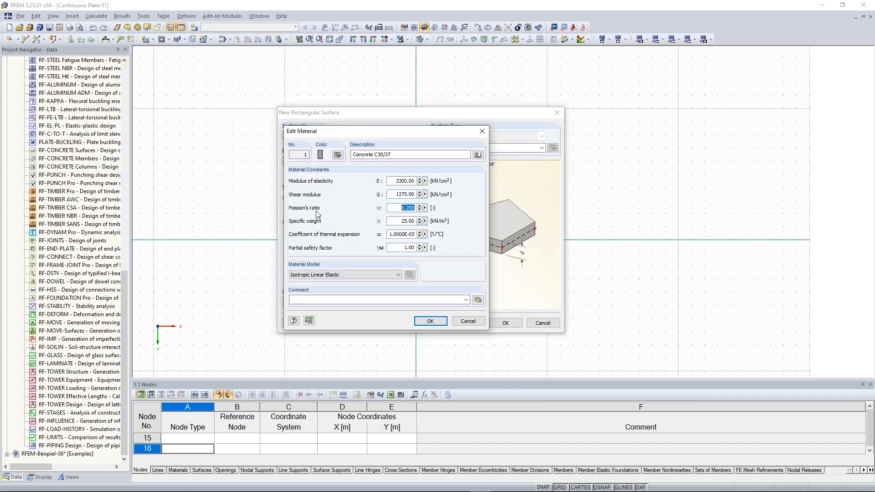
type("0")
left_click(401, 194)
left_click(440, 322)
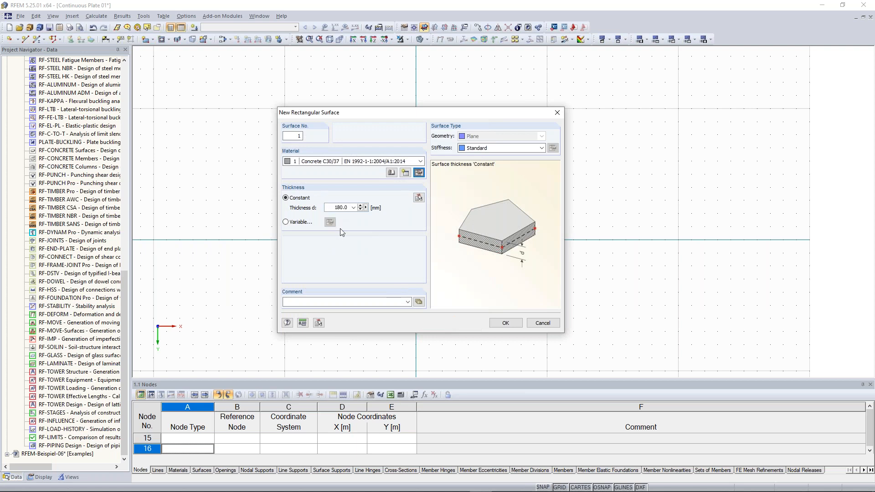
- Set the new rectangular surface's constant thickness to 300 mm and accept its settings
double_click(334, 208)
type("300")
left_click(506, 323)
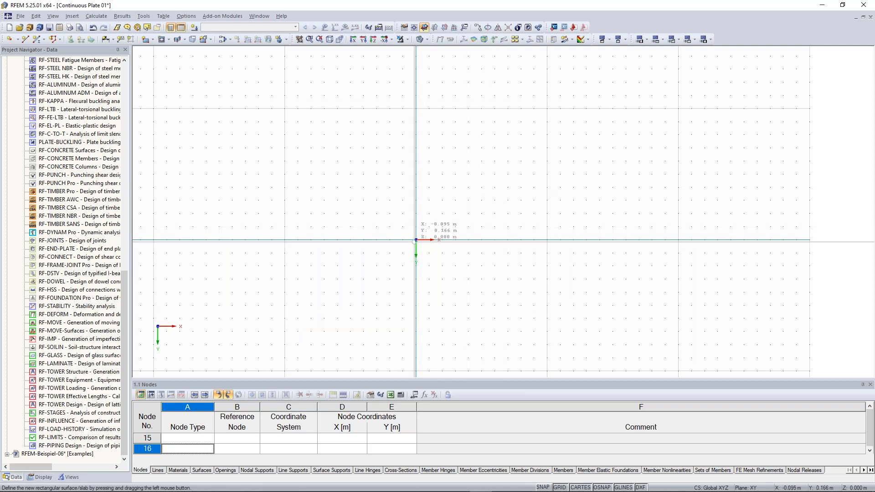
- Turn on snapping and draw a 10 m by 5 m rectangular surface from the origin to X 10 m, Y -5 m
left_click(543, 488)
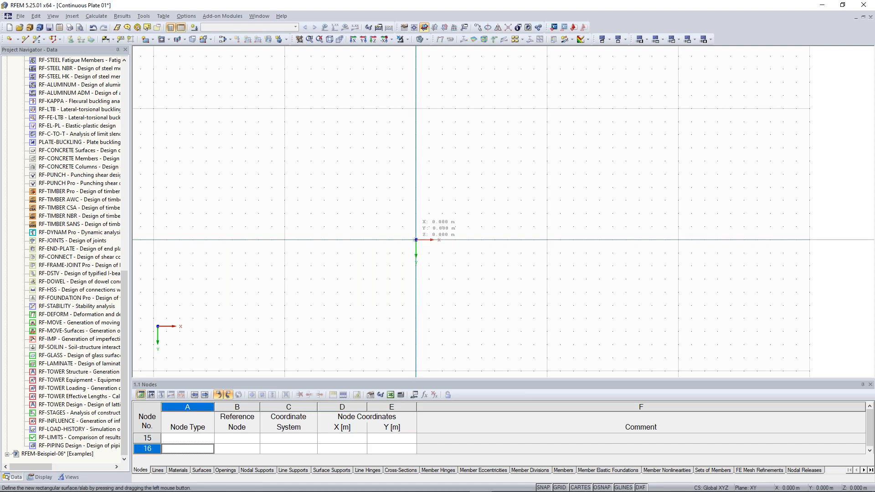
left_click(416, 239)
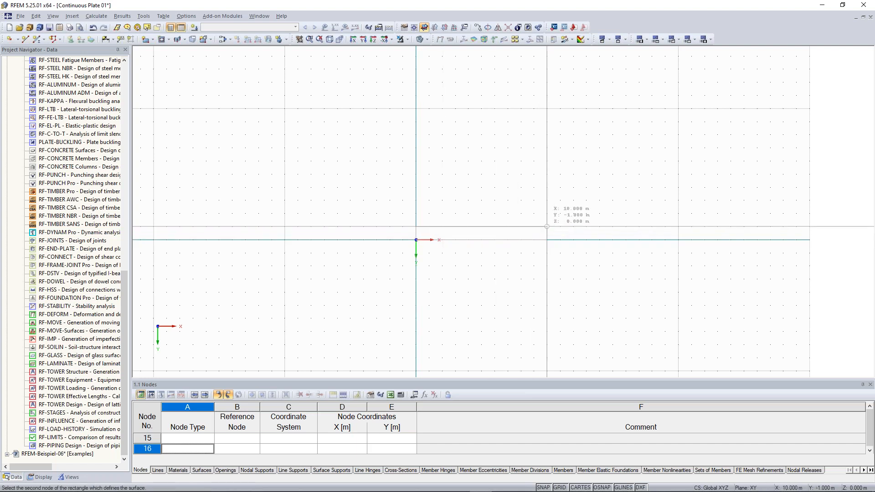
left_click(547, 174)
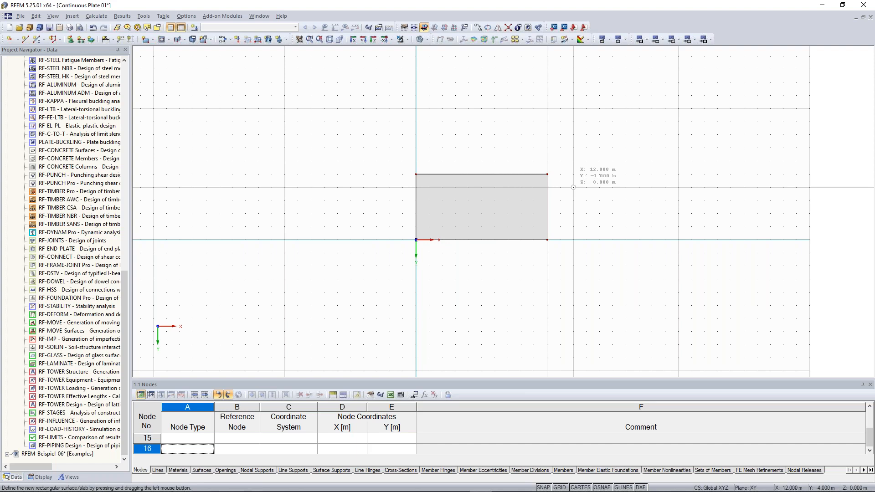
- Draw two more 300 mm thick Concrete C30/37 surfaces, 10 m by 5 m, starting at X 0, Y -10 m and X 0, Y -20 m
middle_click_drag(619, 199, 575, 233)
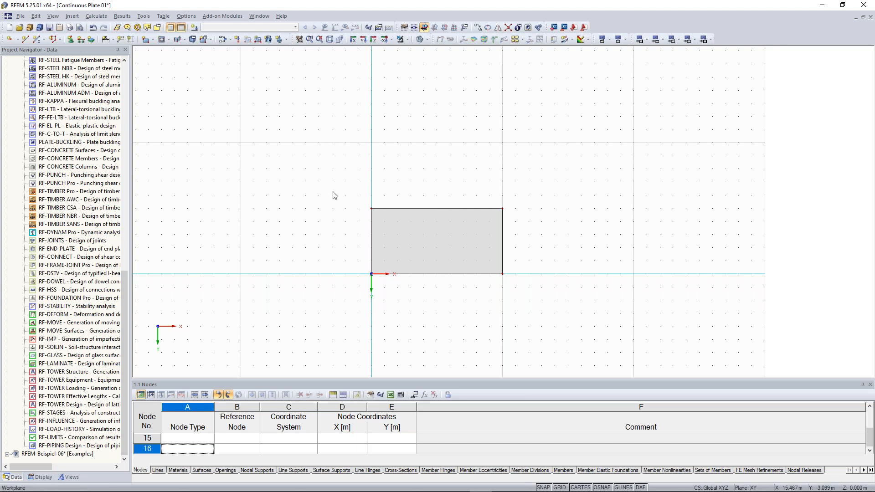
scroll(333, 192, "down", 1)
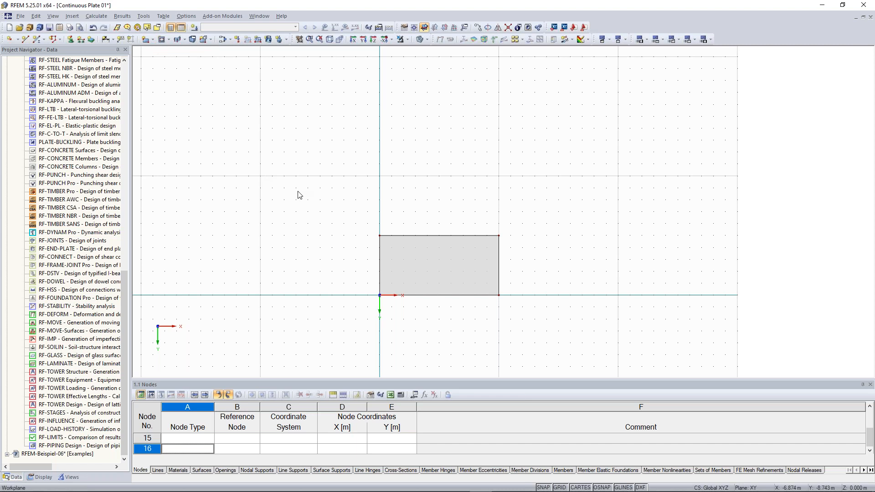
key("Return")
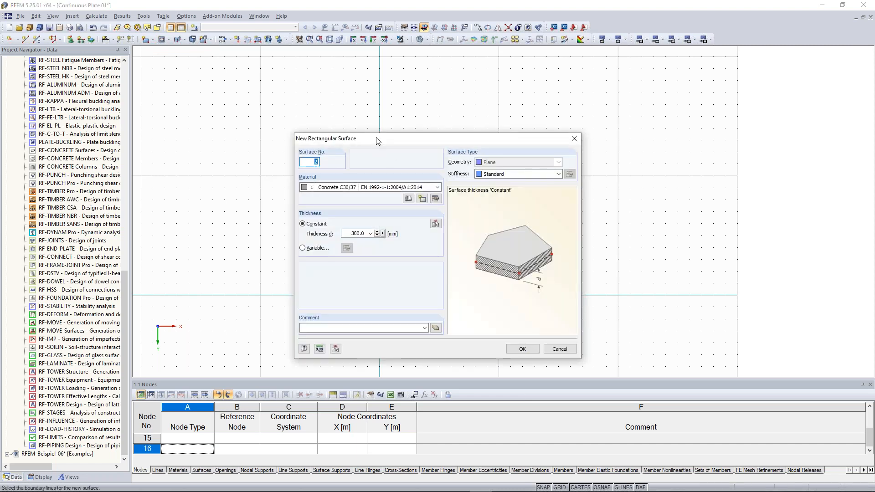
left_click_drag(375, 138, 363, 115)
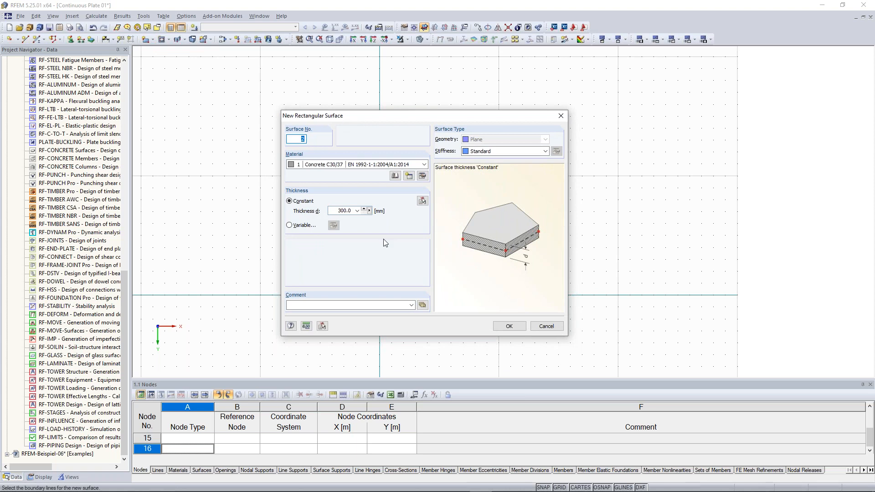
left_click(509, 326)
middle_click_drag(409, 188, 404, 223)
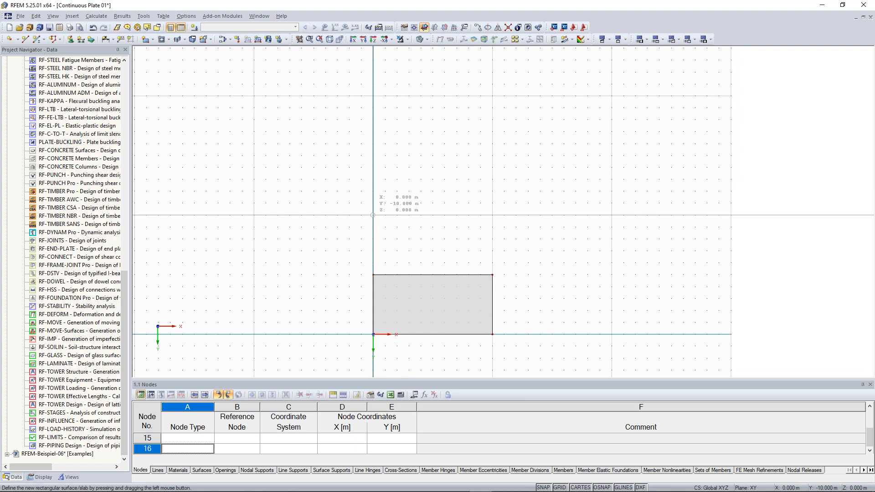
left_click_drag(373, 215, 492, 156)
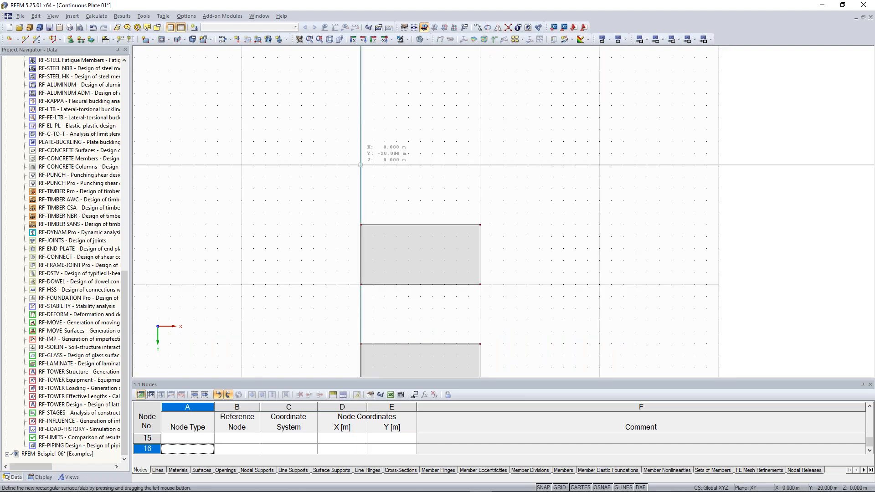
left_click_drag(361, 165, 480, 105)
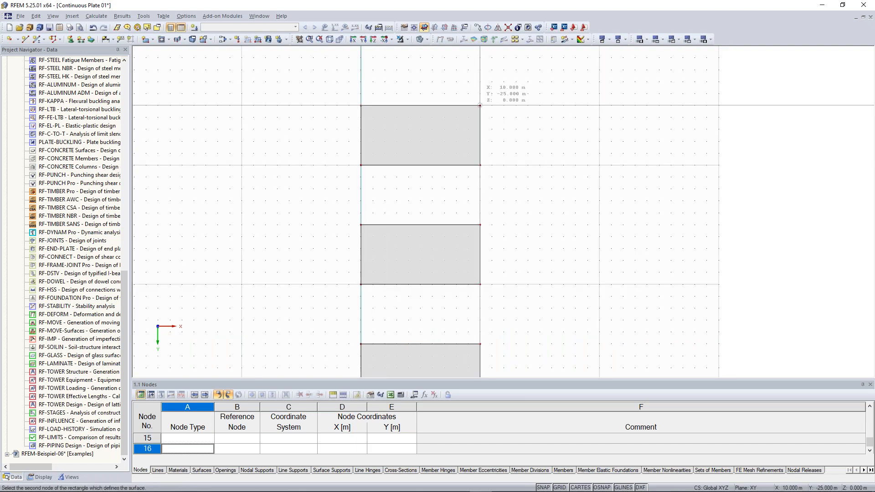
key("Escape")
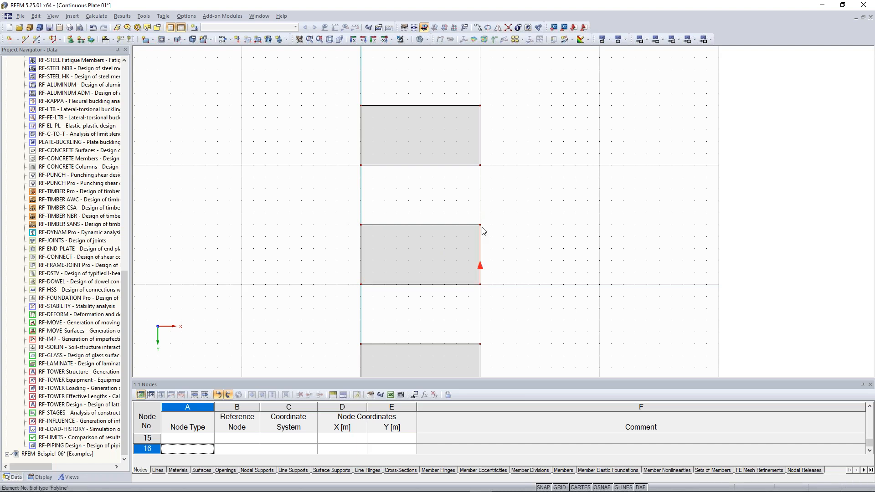
- Move all three surfaces together 10 m in positive Y so that the middle surface's corner lies at the origin
scroll(524, 305, "down", 1)
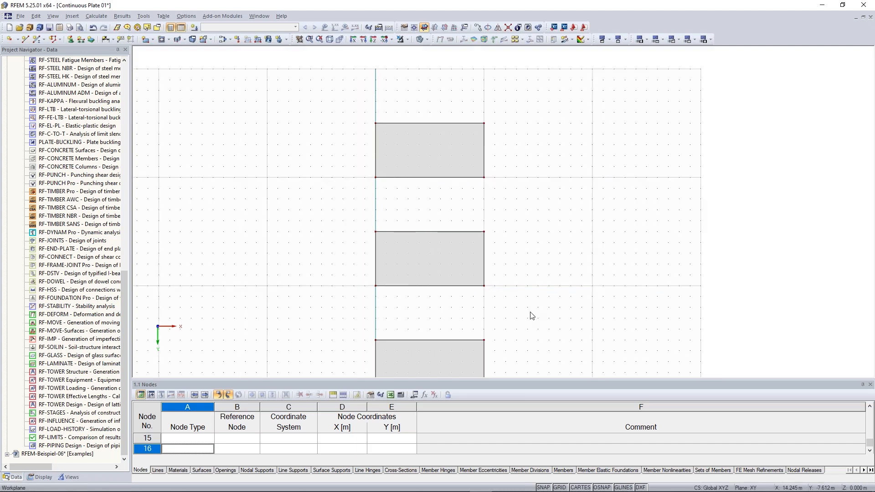
middle_click_drag(529, 312, 531, 263)
scroll(532, 251, "down", 2)
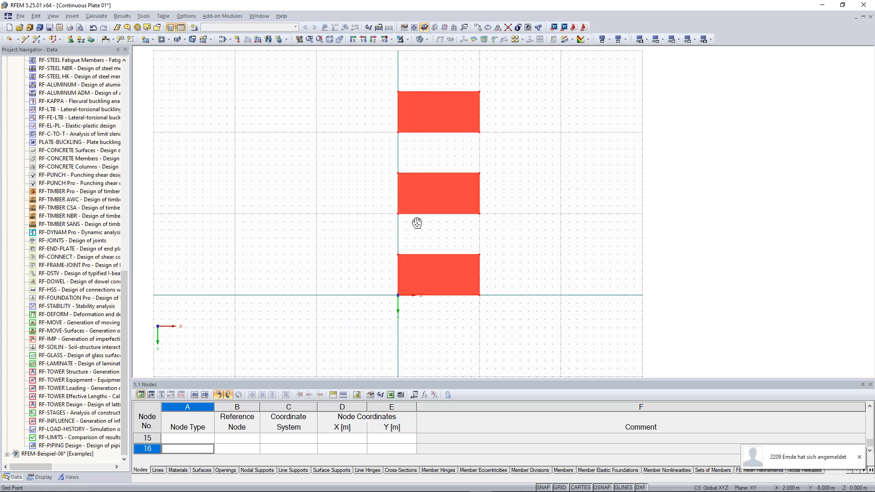
middle_click_drag(417, 223, 423, 213)
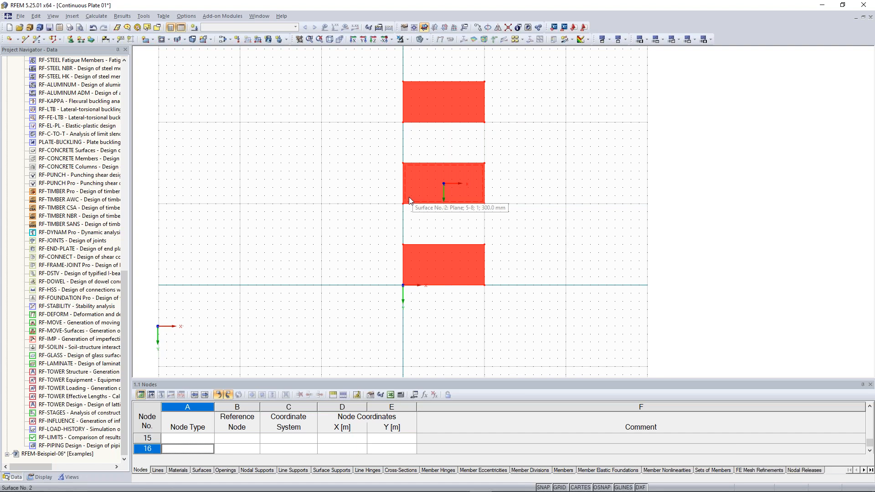
left_click_drag(409, 201, 405, 285)
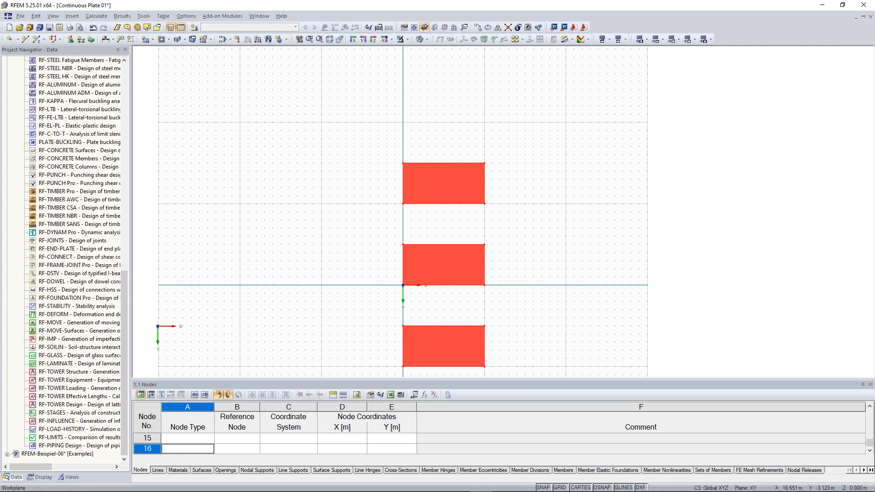
key("Escape")
scroll(547, 258, "down", 1)
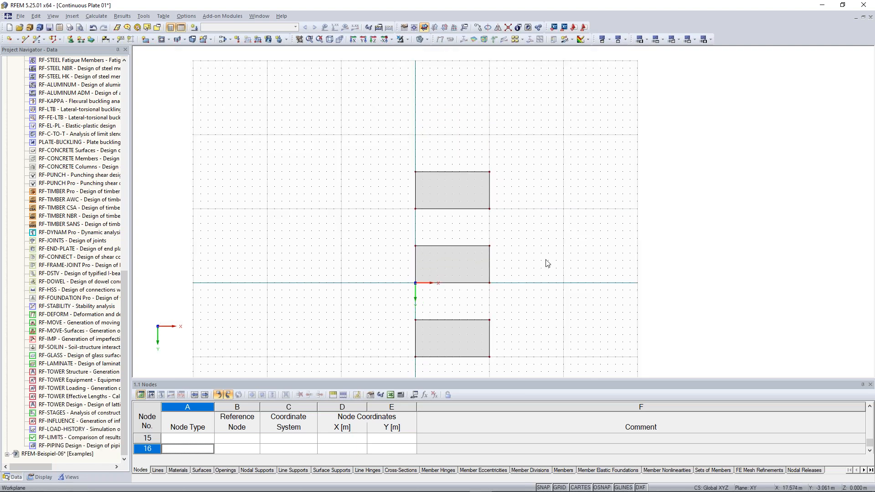
- Start a new single beam member and create a solid rectangular cross-section for its start
middle_click_drag(543, 248, 528, 184)
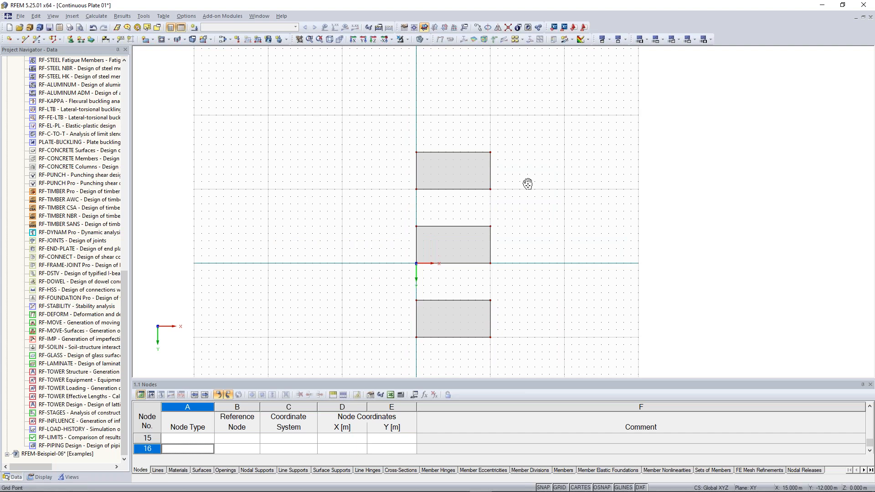
middle_click_drag(528, 184, 536, 230)
scroll(535, 231, "up", 3)
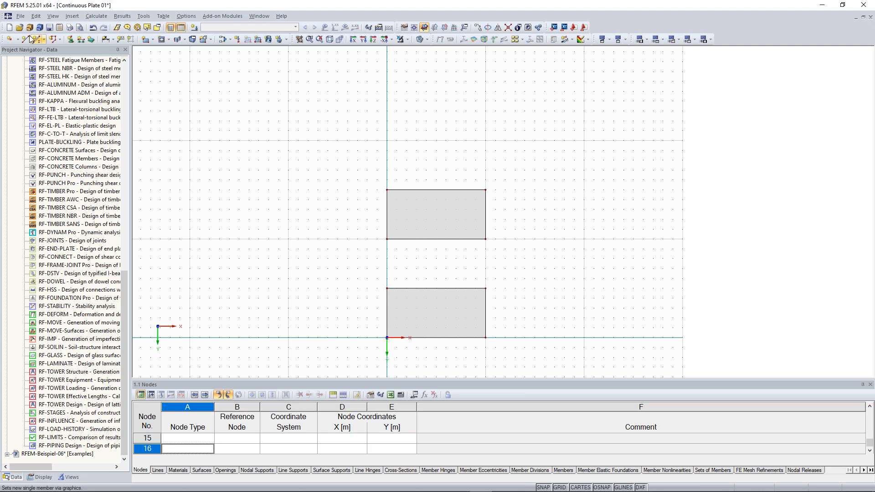
left_click(38, 41)
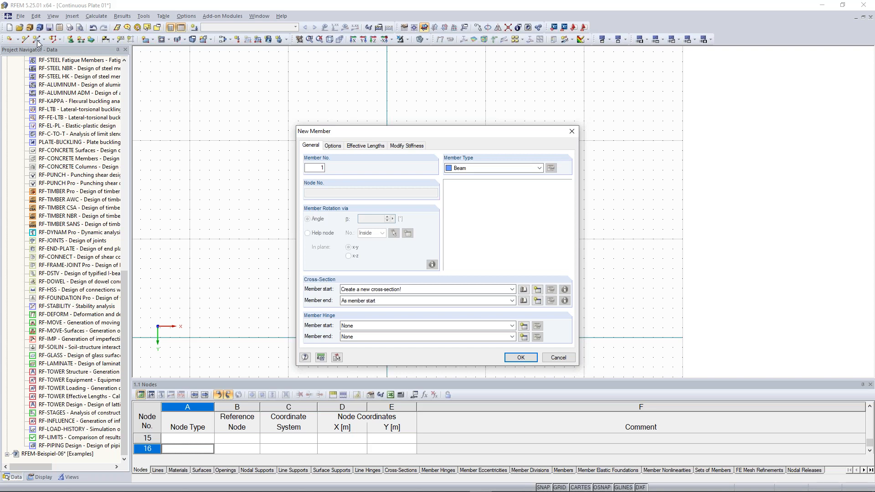
left_click(538, 290)
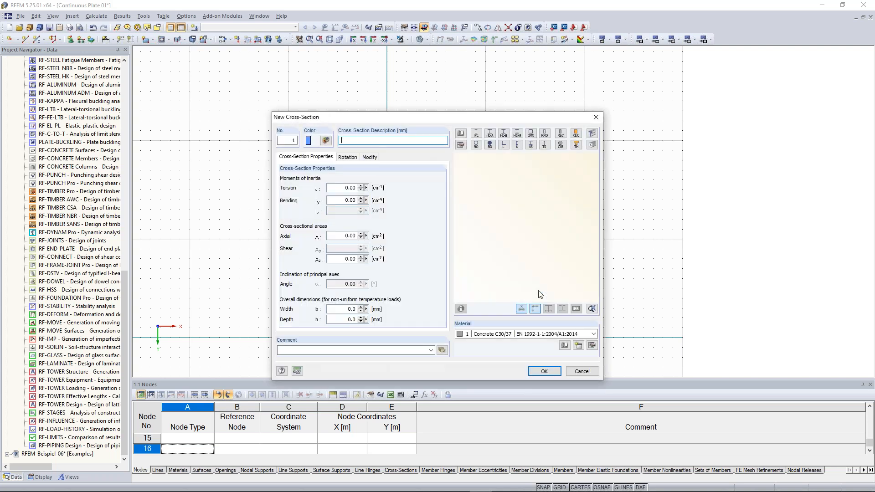
left_click(561, 133)
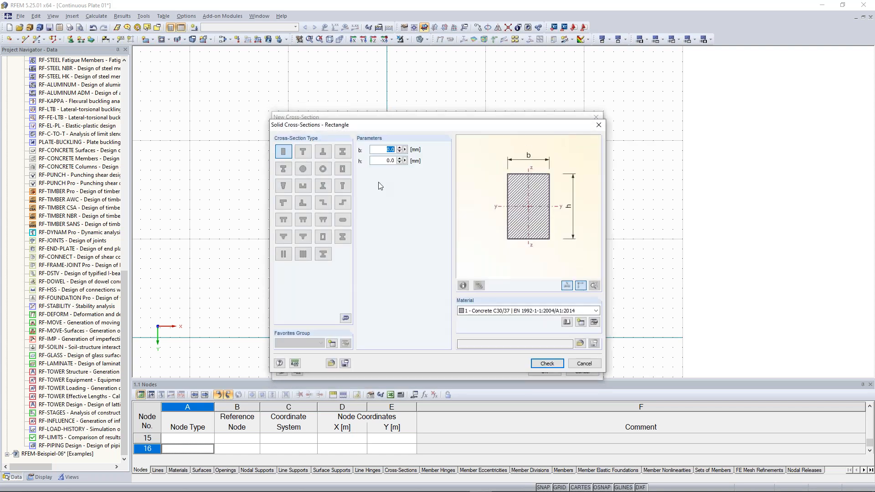
- Define the rectangle with b 1000 mm and h 300 mm in Concrete C30/37, and accept the dimensions
left_click_drag(382, 150, 404, 151)
type("1000")
key("Tab")
type("3")
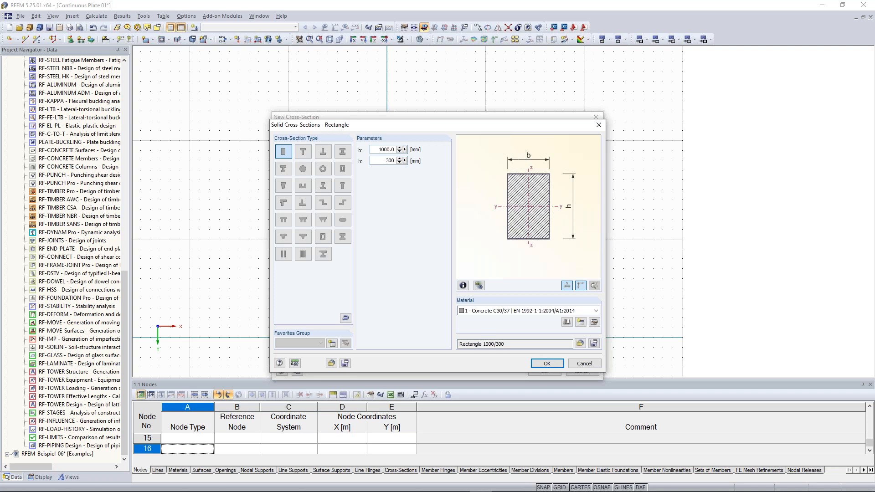
left_click(487, 313)
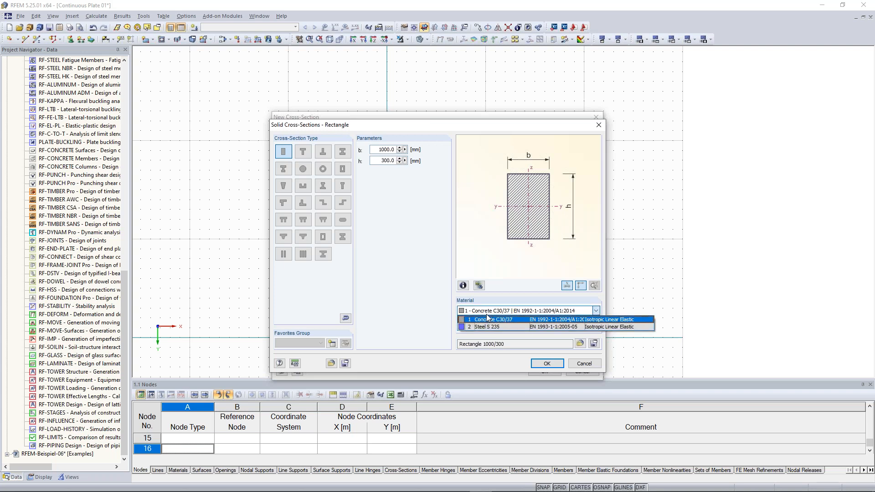
left_click(487, 314)
left_click(487, 314)
left_click(492, 323)
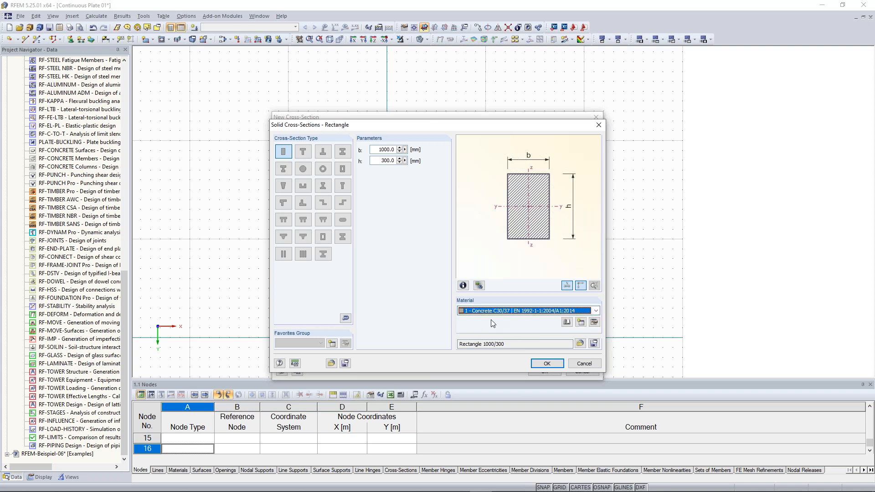
left_click(546, 367)
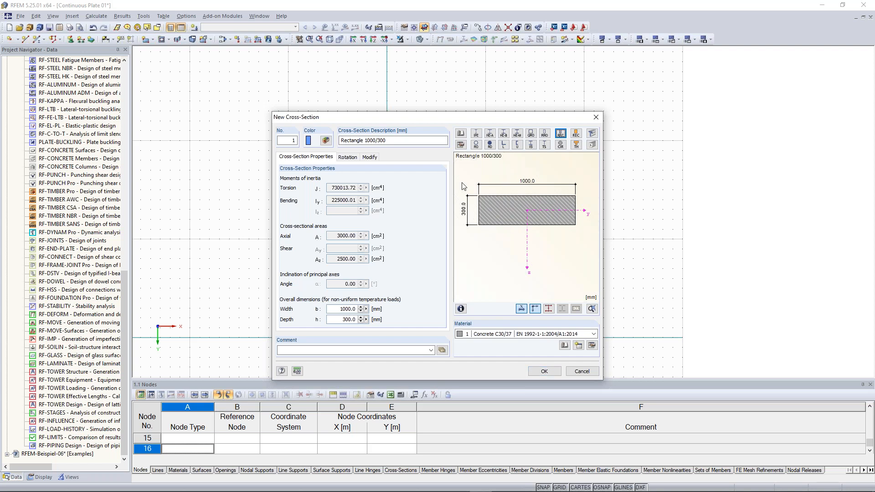
- Examine the new cross-section's description, torsion and bending moments of inertia, and axial and shear areas
left_click(397, 139)
left_click_drag(397, 139, 343, 140)
left_click(396, 142)
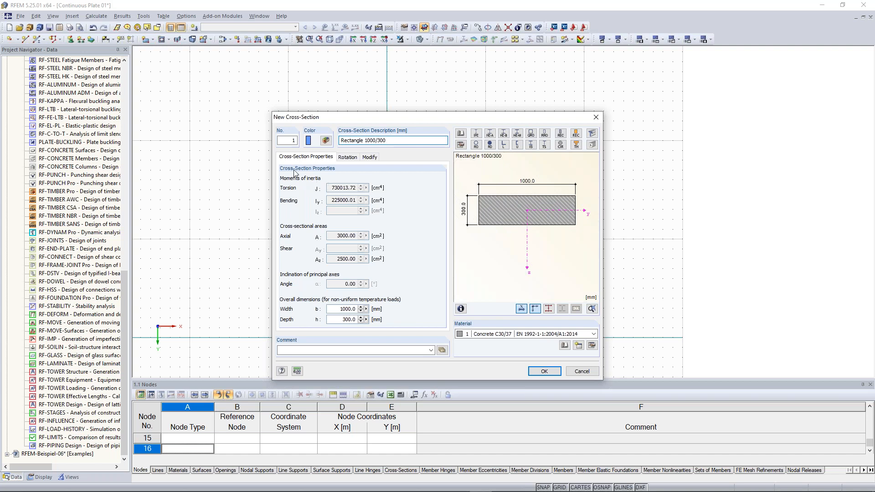
double_click(329, 189)
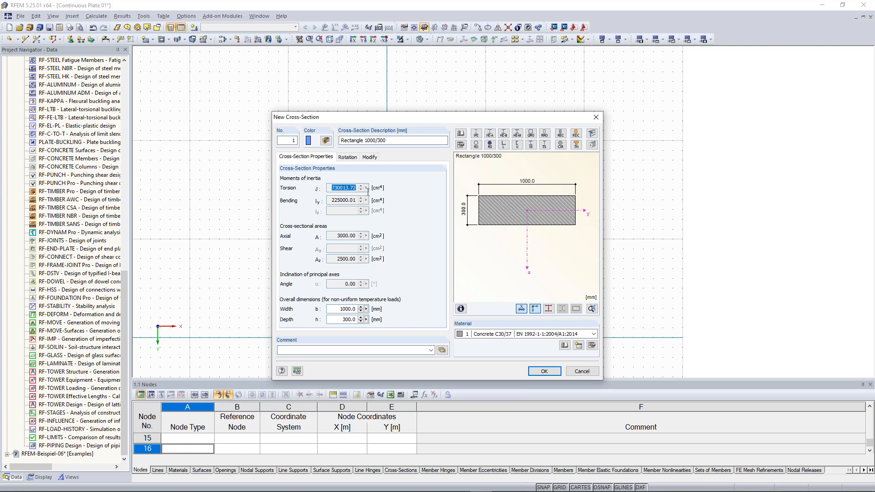
double_click(328, 201)
left_click(331, 187)
double_click(335, 188)
left_click_drag(329, 201, 357, 201)
left_click(346, 188)
left_click_drag(336, 236, 356, 259)
- Accept the cross-section and beam settings, and draw the member from X 0, Y -20 m to X 10, Y -20 m
left_click(545, 372)
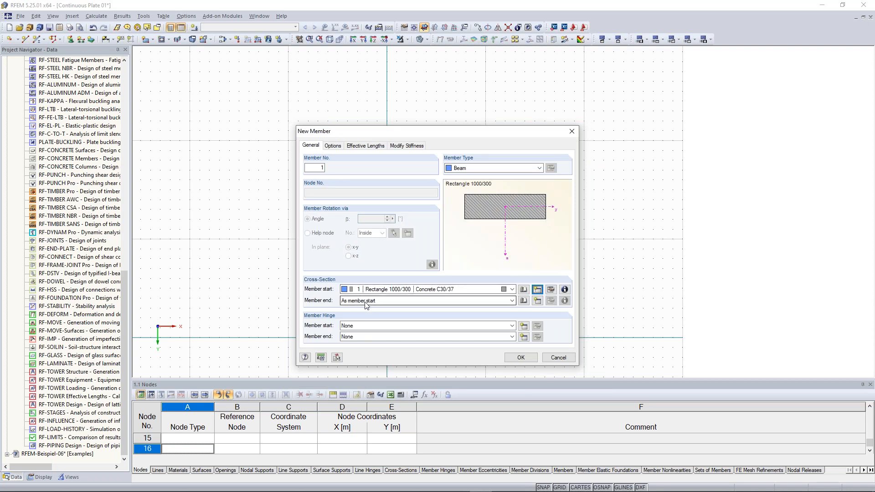
left_click(520, 358)
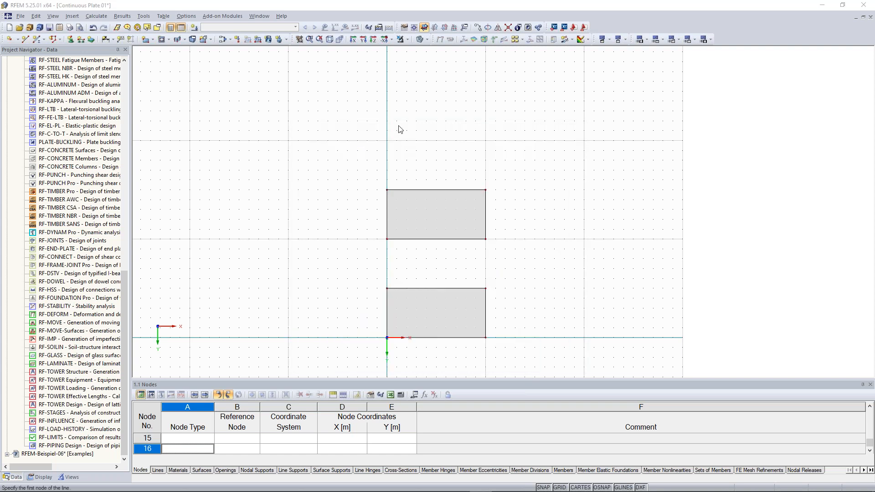
scroll(400, 128, "up", 1)
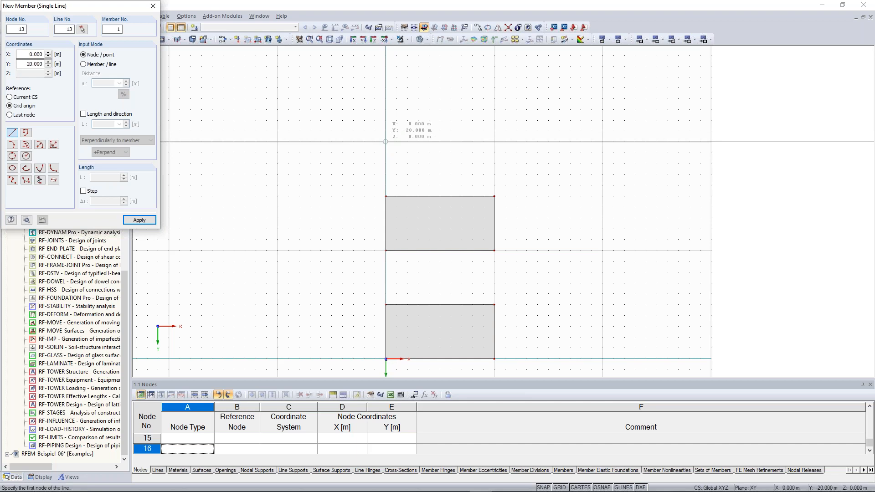
left_click(385, 142)
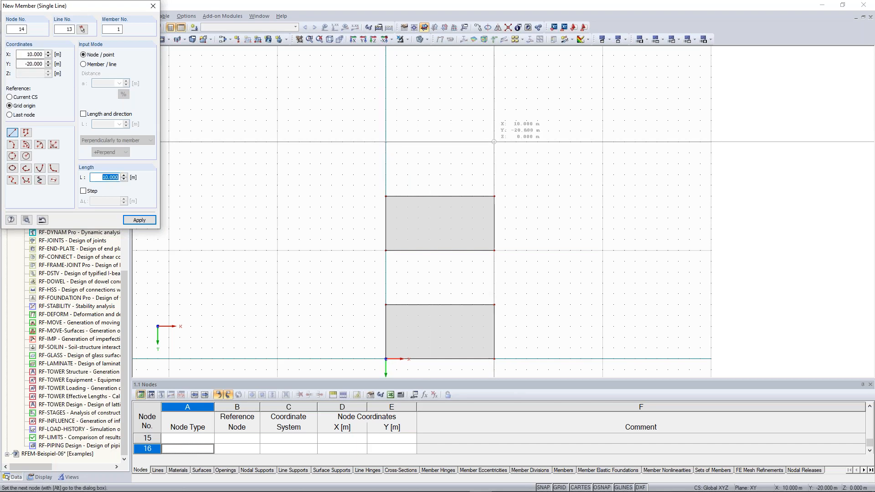
left_click(494, 142)
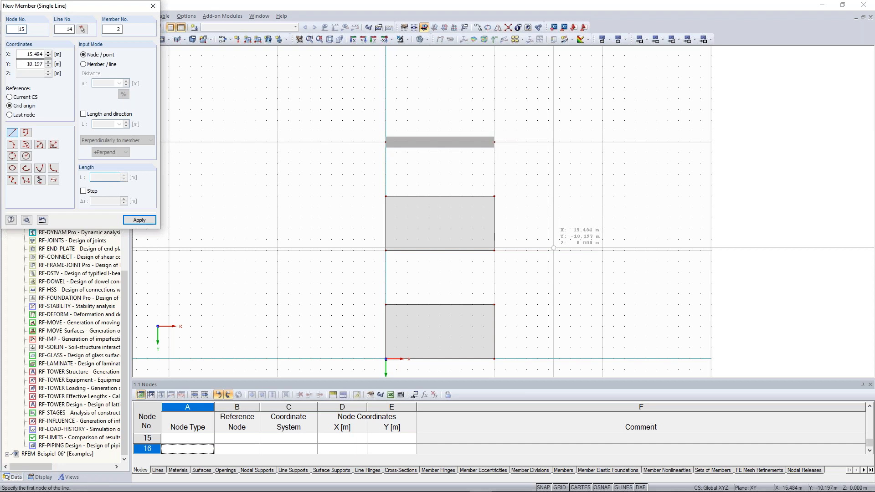
key("Escape")
- Examine the three surfaces and the new member together, first in plan and in a tilted 3D view
scroll(528, 325, "down", 2)
middle_click_drag(527, 327, 518, 236)
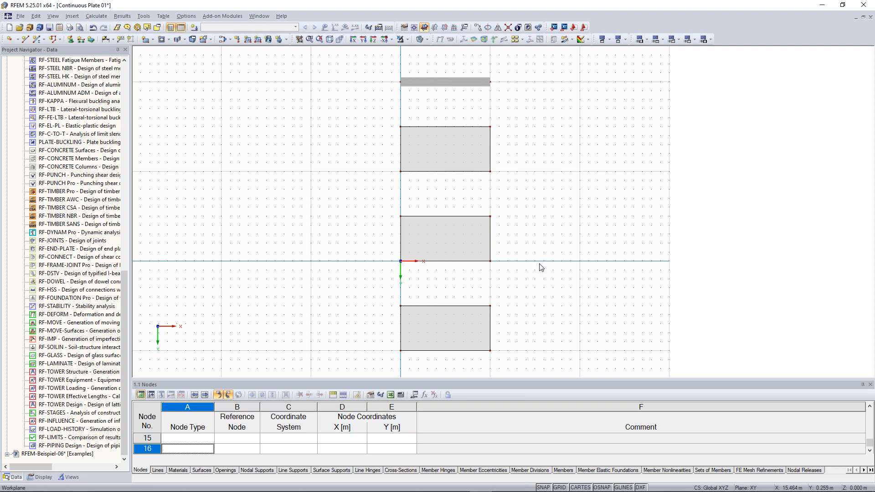
scroll(542, 268, "down", 1)
scroll(570, 289, "down", 1)
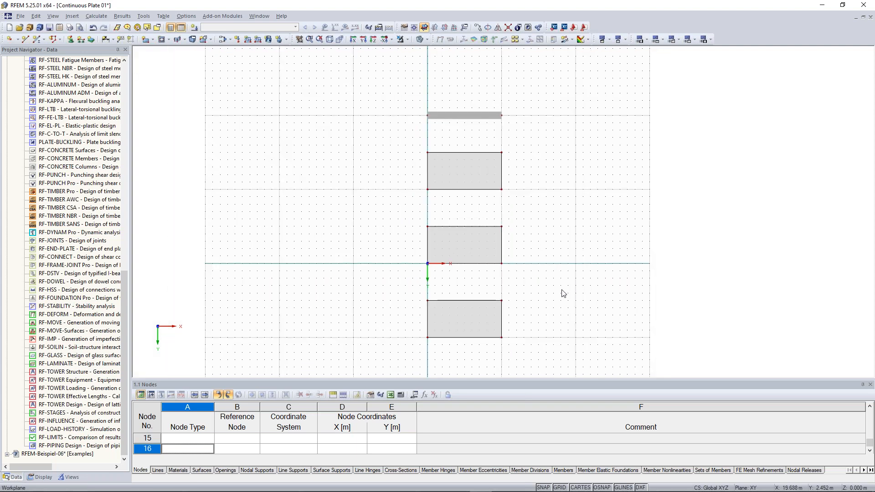
middle_click_drag(549, 283, 530, 252)
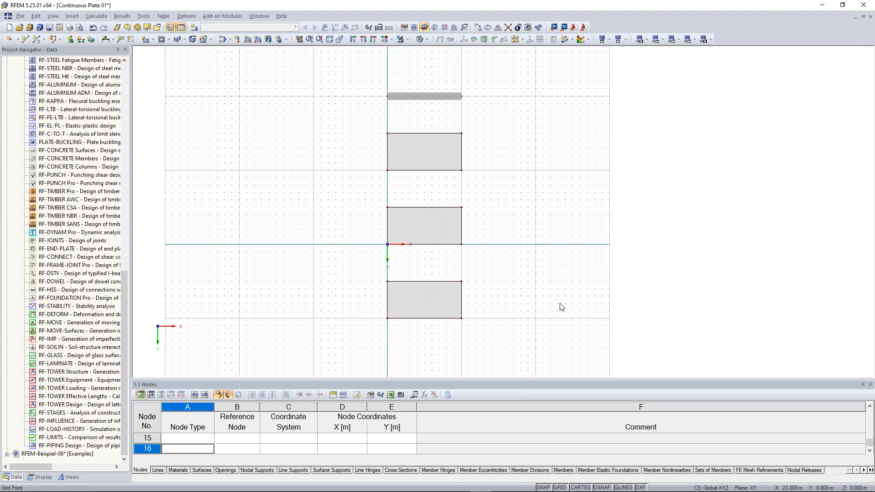
middle_click_drag(547, 287, 374, 135, "ctrl")
scroll(374, 135, "up", 2)
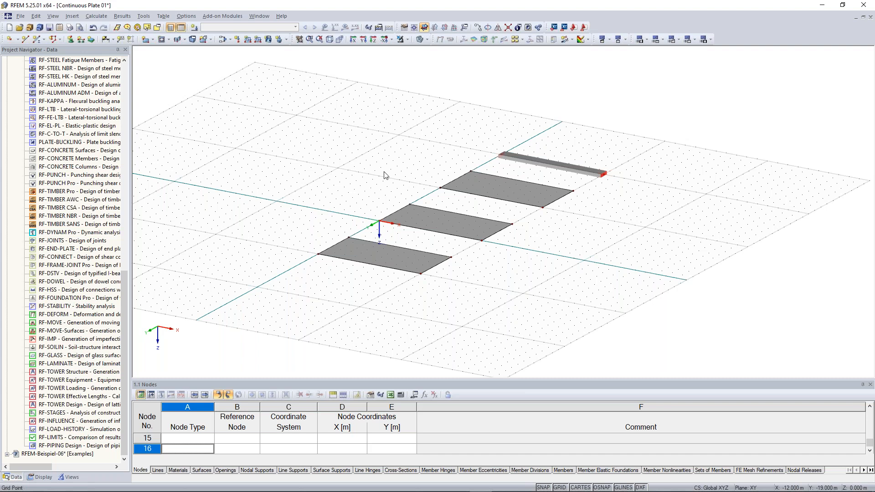
scroll(385, 175, "up", 2)
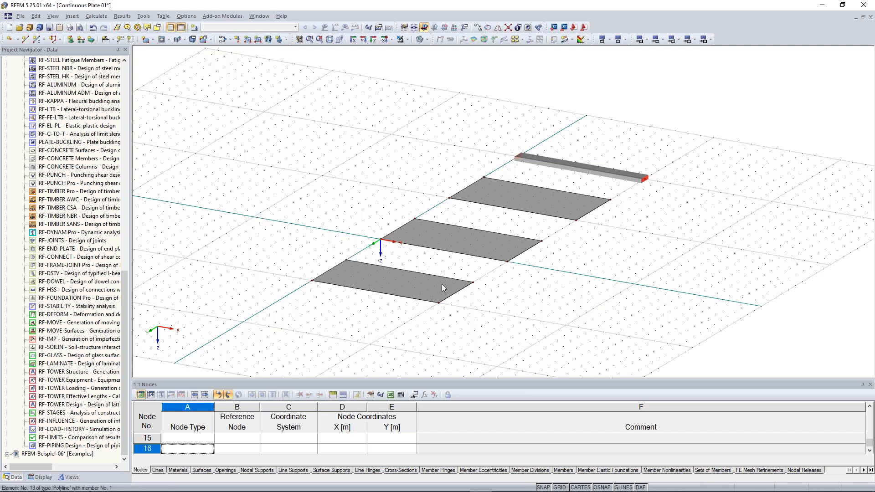
- Turn on the display of the lines' local axis systems
scroll(441, 283, "up", 1)
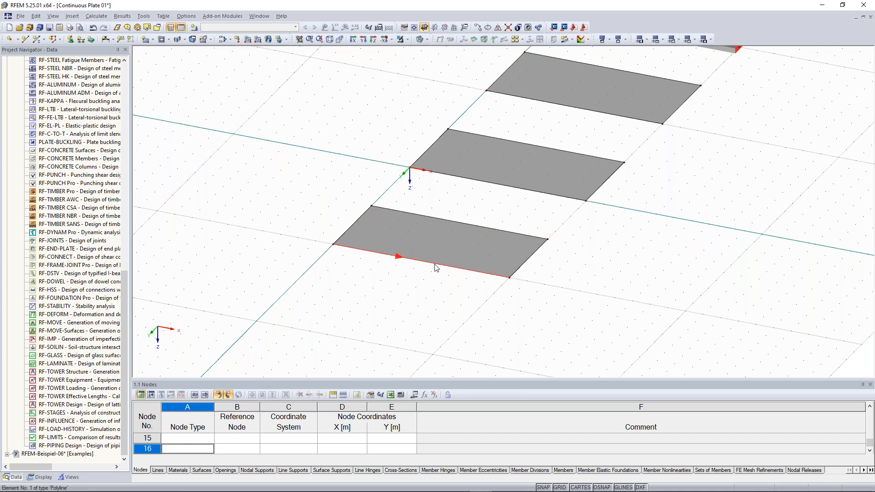
right_click_drag(437, 268, 514, 201)
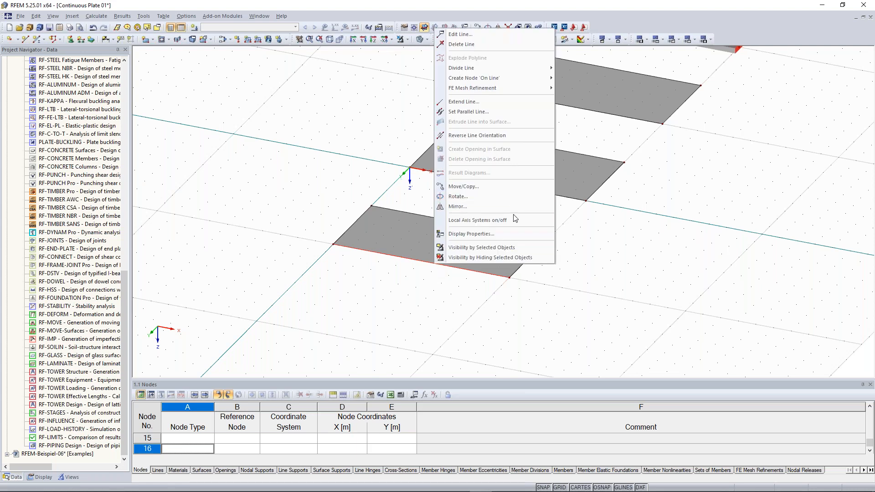
left_click(514, 227)
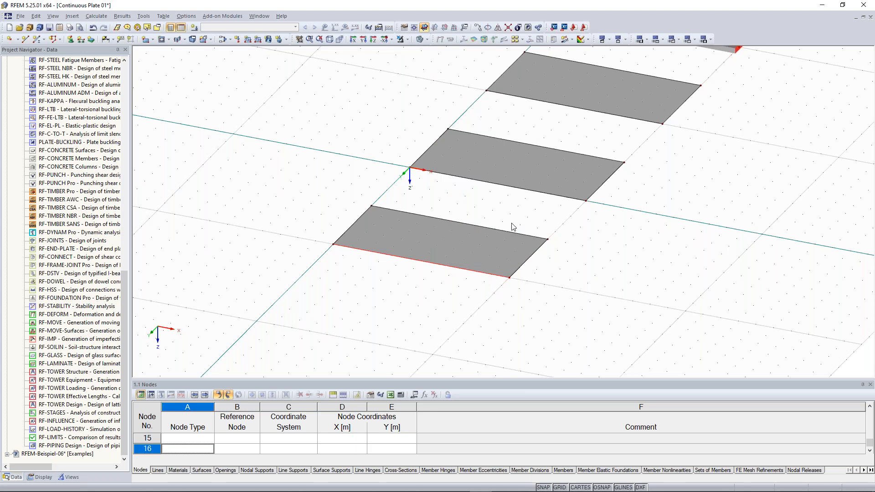
- Examine the local axis directions along the surface edges and on the member, including the options offered for the member
scroll(420, 282, "up", 3)
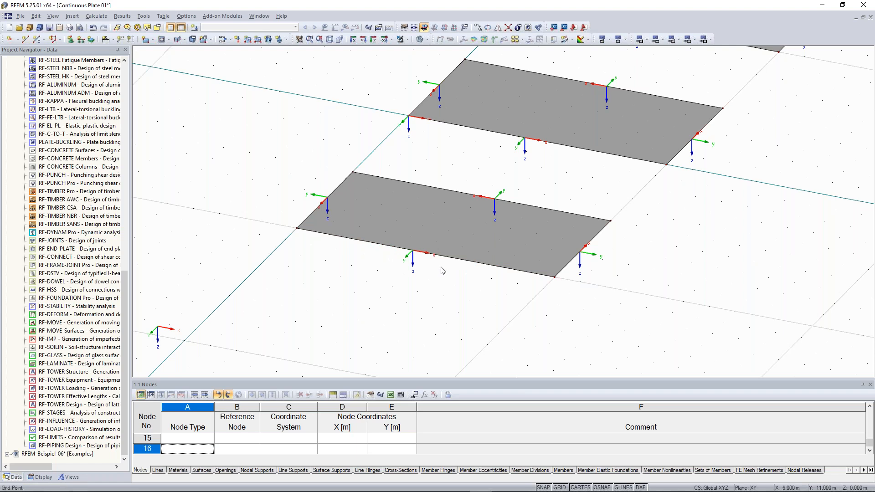
scroll(524, 208, "down", 2)
middle_click_drag(727, 145, 545, 311)
scroll(540, 152, "up", 3)
middle_click_drag(568, 114, 518, 155)
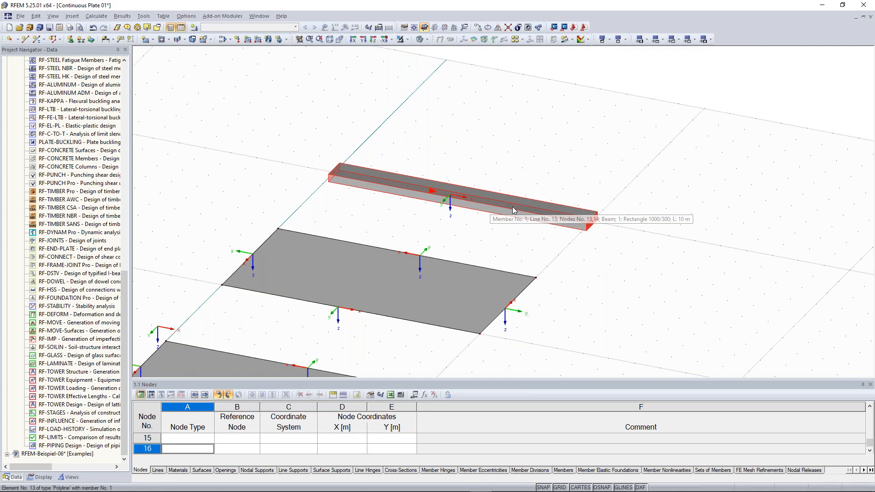
right_click_drag(513, 210, 557, 222)
mouse_move(557, 222)
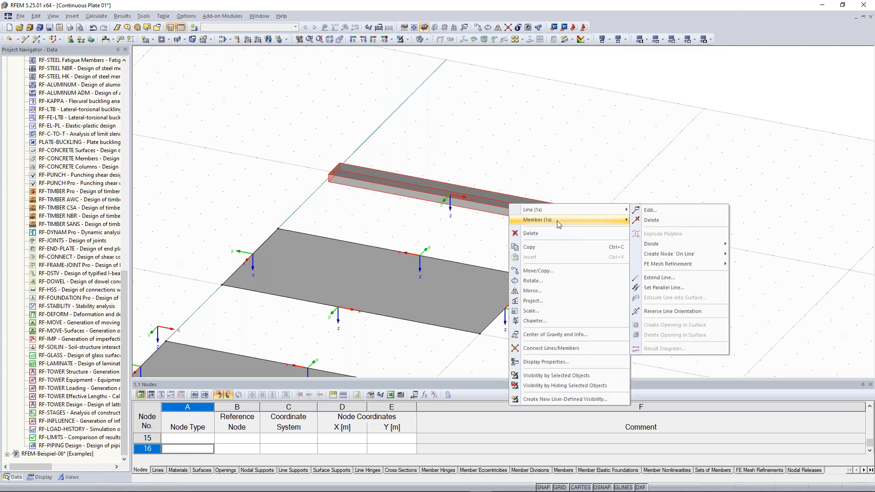
left_click(551, 164)
scroll(449, 237, "down", 3)
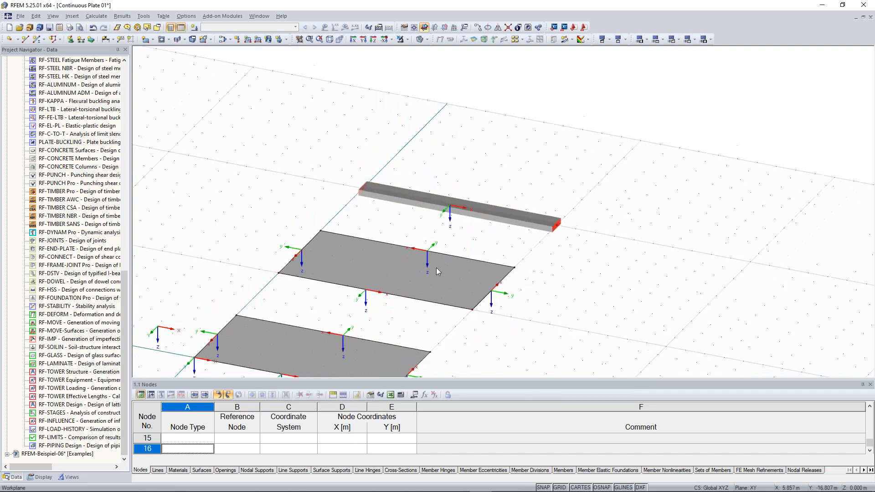
middle_click_drag(482, 258, 639, 89)
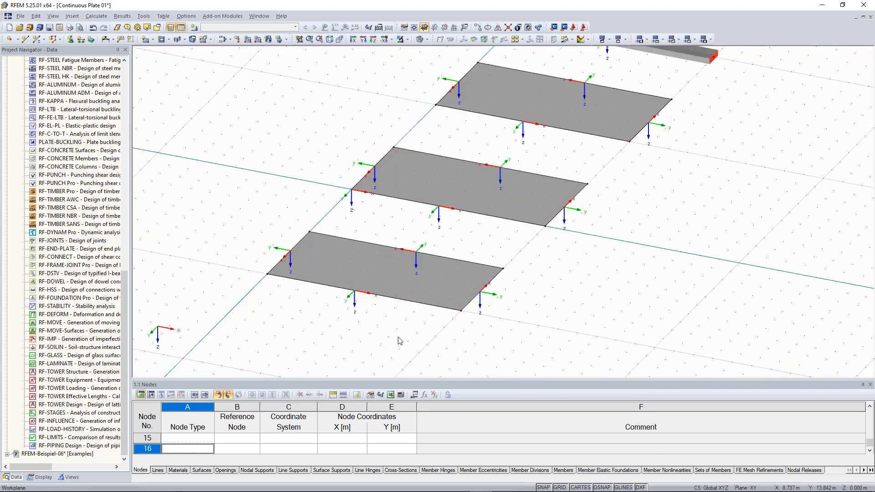
middle_click_drag(664, 248, 572, 363)
scroll(584, 123, "up", 3)
middle_click_drag(574, 125, 548, 151)
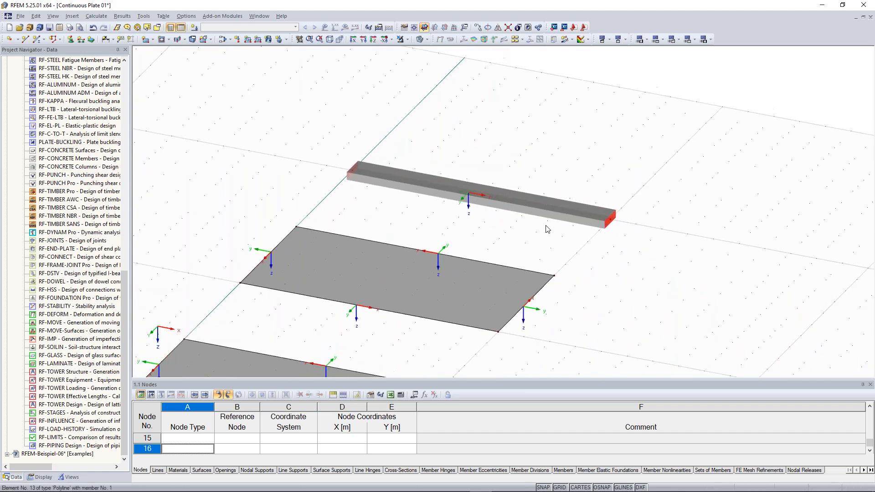
- Turn off the display of the lines' local axis systems
right_click(530, 205)
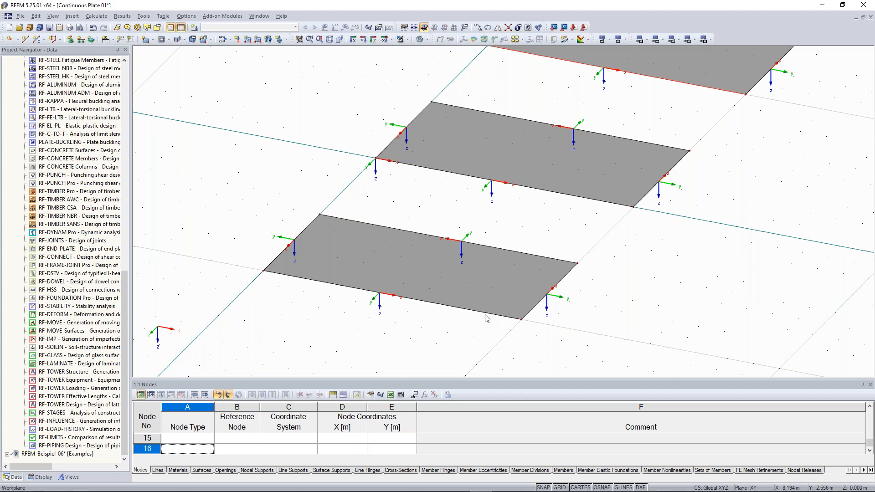
right_click(455, 306)
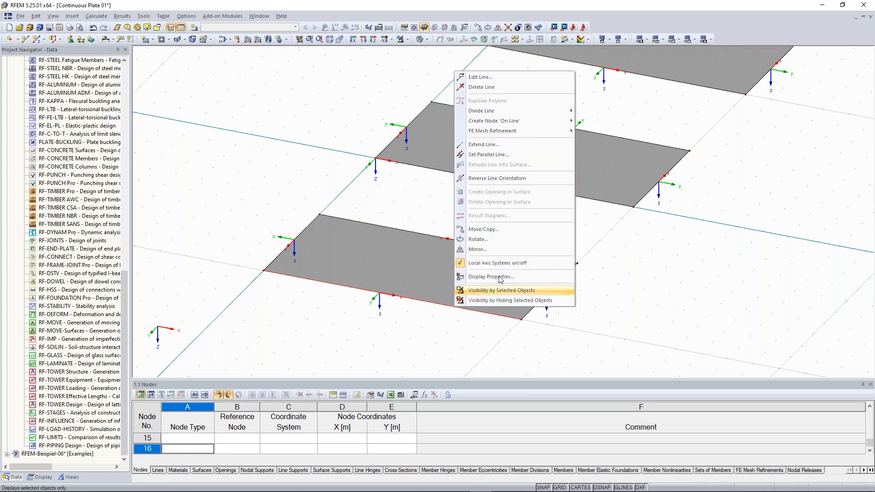
left_click(496, 263)
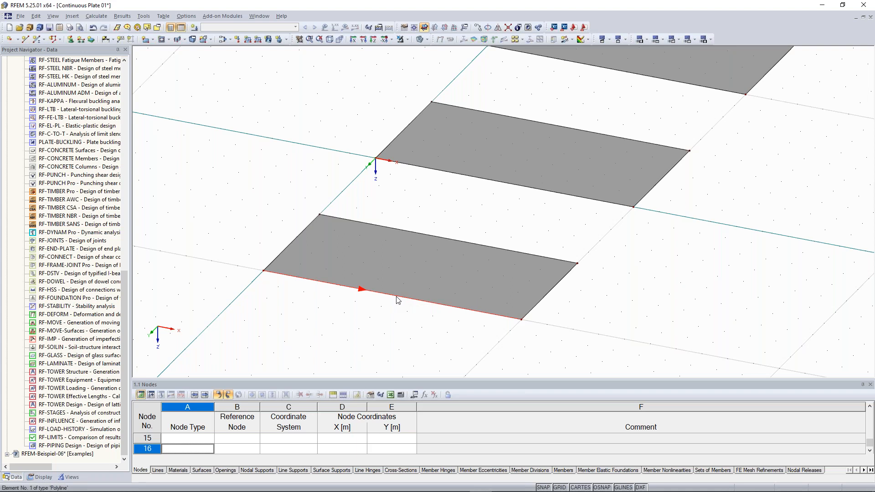
- Divide the front long edge of the nearest surface (line 1) with 1 intermediate node
right_click(397, 300)
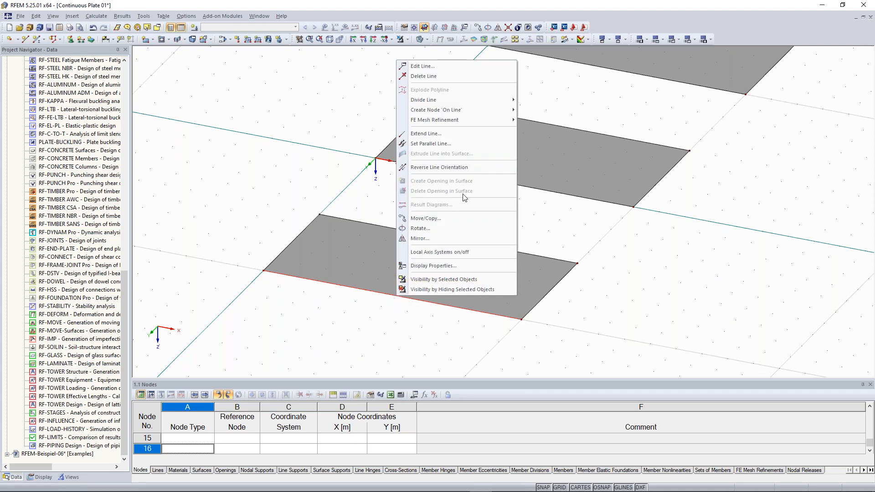
mouse_move(479, 103)
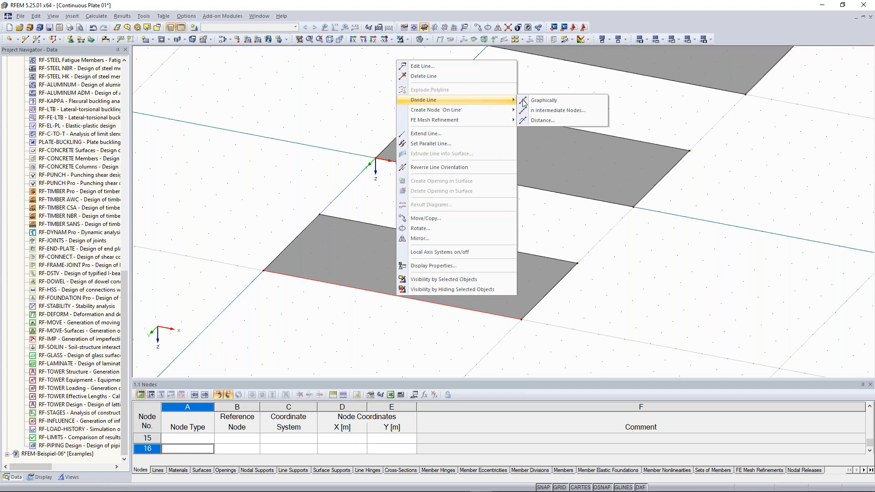
left_click(573, 114)
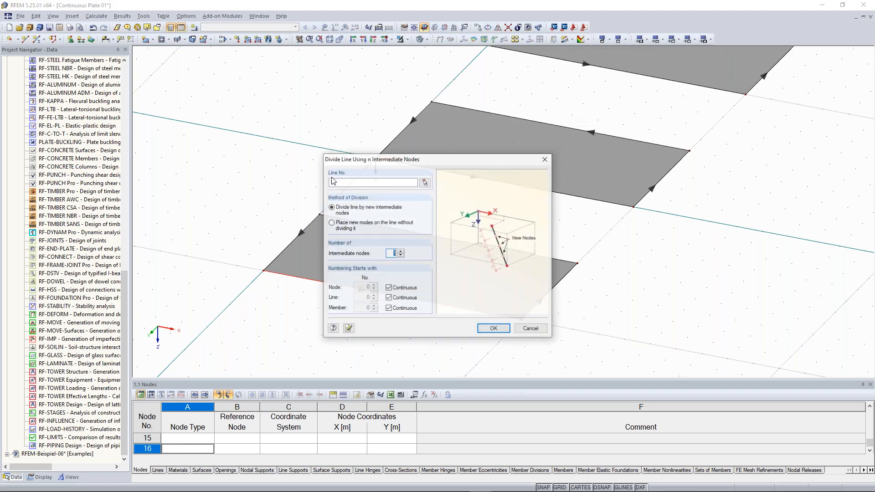
left_click_drag(424, 102, 629, 82)
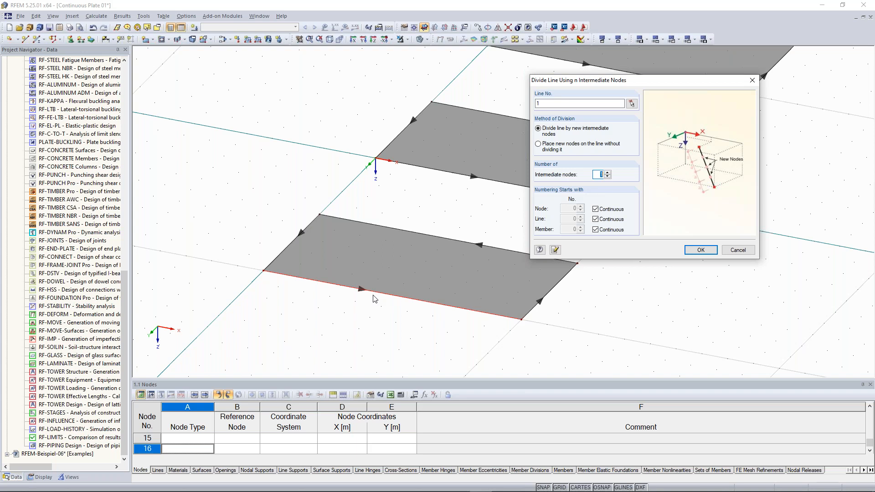
type("2")
left_click(607, 177)
left_click(701, 250)
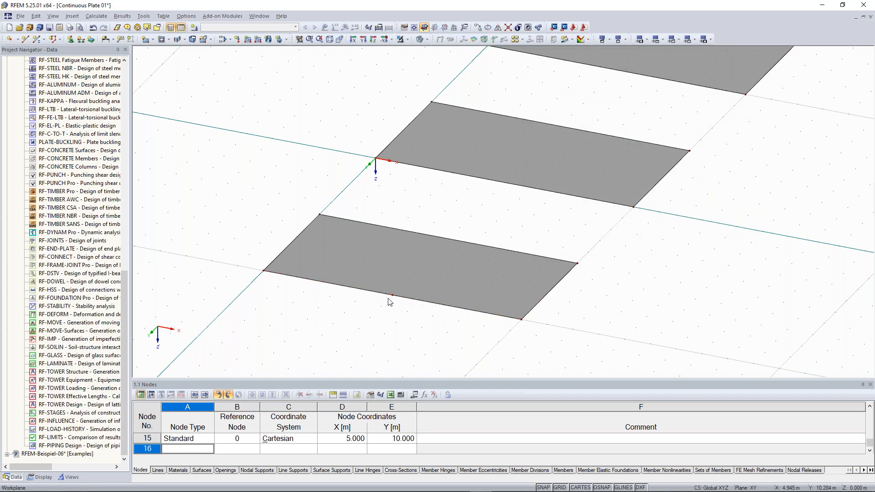
- Draw a line across the nearest surface from its front edge midpoint (5, 10 m) to the opposite edge at (5, 5 m)
scroll(394, 299, "up", 1)
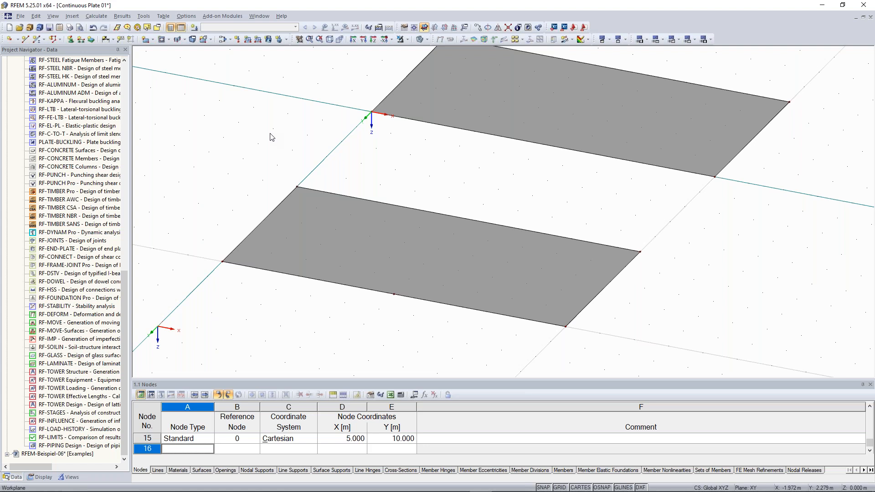
left_click(27, 42)
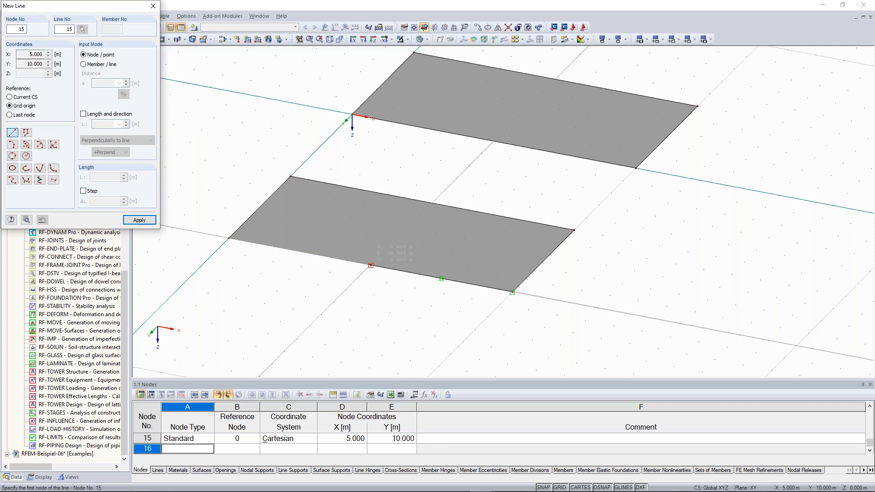
left_click(370, 264)
left_click(432, 203)
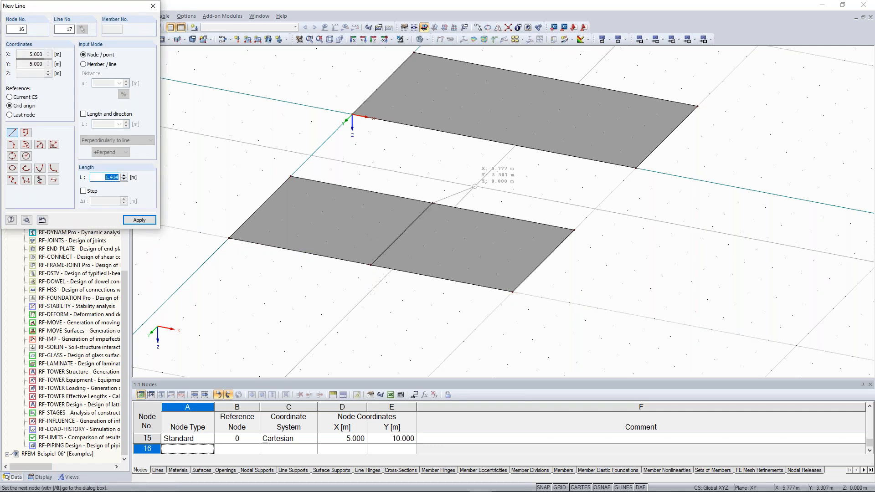
right_click(487, 175)
right_click(487, 175)
- Add matching dividing lines at mid-length across the other two surfaces
scroll(486, 174, "down", 2)
middle_click_drag(486, 174, 415, 234)
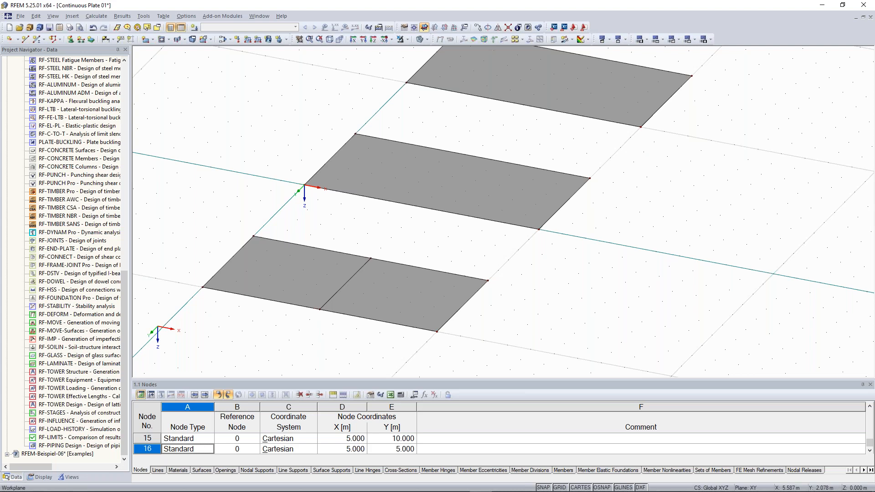
left_click(337, 295)
scroll(396, 202, "down", 1)
middle_click_drag(350, 217, 358, 231)
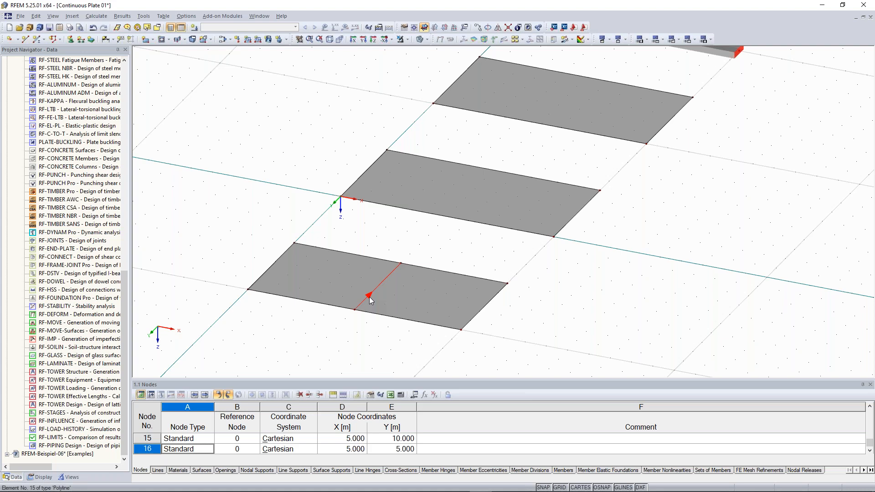
middle_click_drag(419, 228, 335, 283)
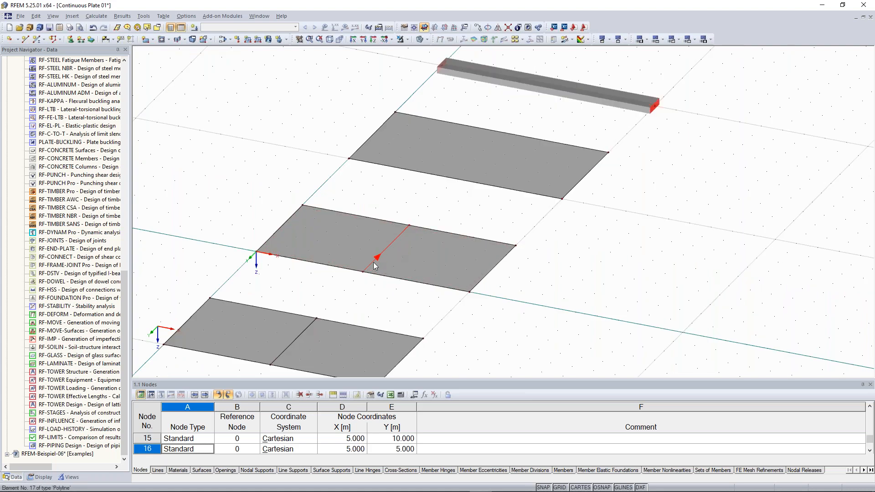
left_click(373, 263)
left_click(456, 177)
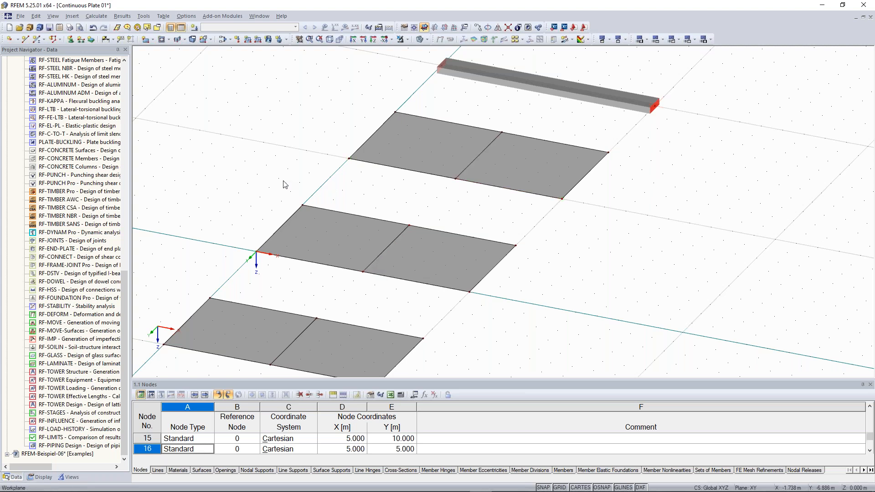
- Open the division by distance for the rectangular member
scroll(264, 177, "down", 2)
middle_click_drag(263, 177, 317, 174, "ctrl")
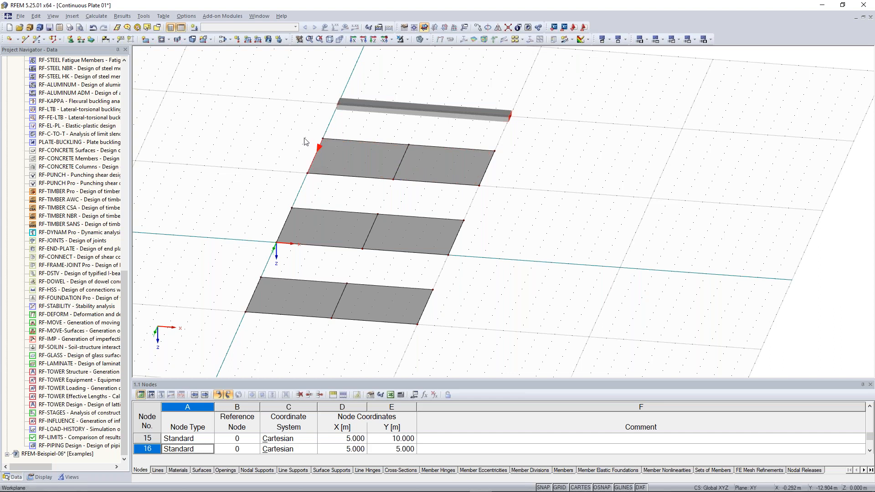
scroll(461, 246, "up", 2)
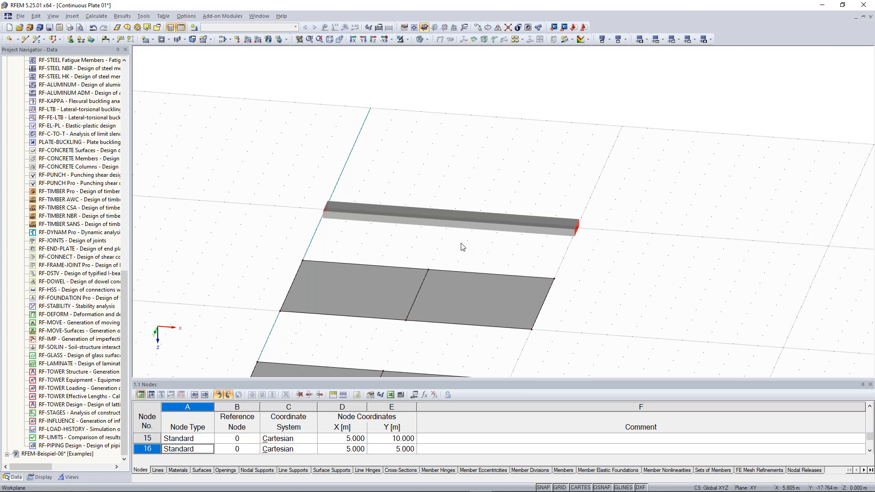
left_click_drag(404, 144, 694, 86)
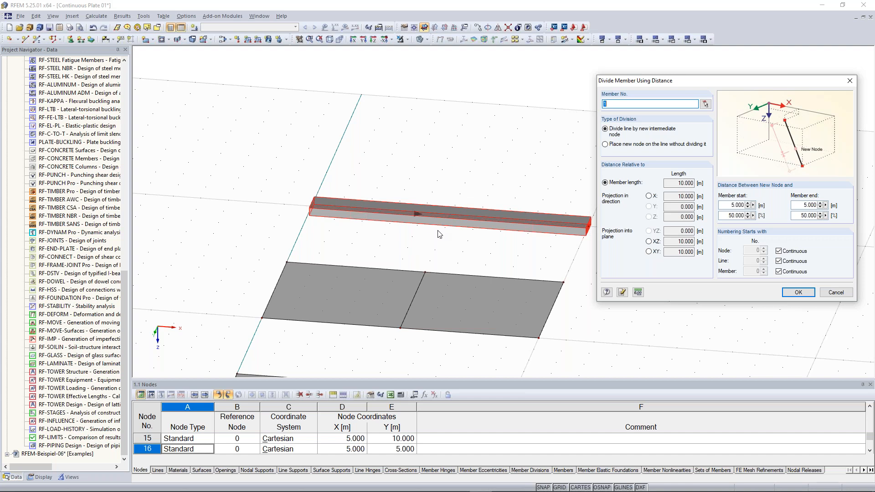
- Try placing the member's new node by distance, with 3 m from the member start and 6 m from the member end
double_click(732, 215)
left_click(727, 216)
left_click_drag(730, 205, 743, 206)
left_click(728, 205)
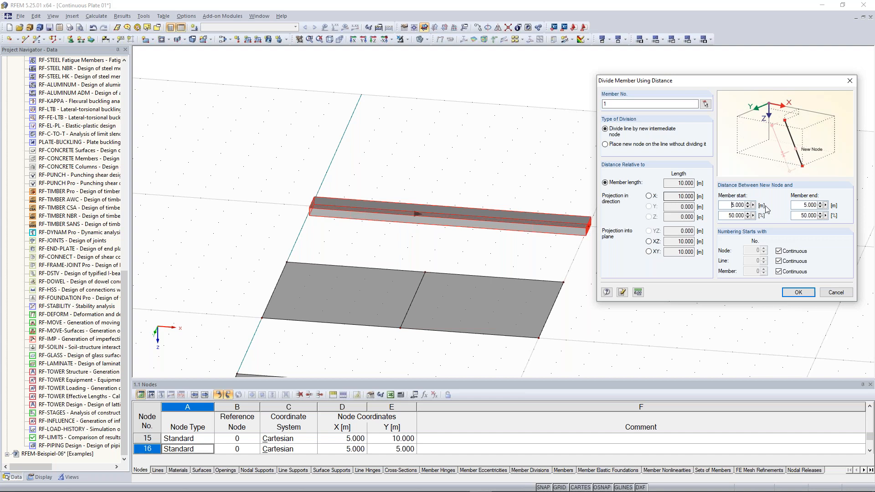
left_click_drag(732, 205, 752, 209)
type("3")
left_click(804, 204)
left_click_drag(731, 205, 749, 203)
left_click_drag(803, 206, 819, 204)
type("6")
left_click(733, 205)
- Divide the member with a new intermediate node at 50% of its length and check the division point
double_click(731, 215)
type("50")
left_click(732, 205)
left_click(797, 293)
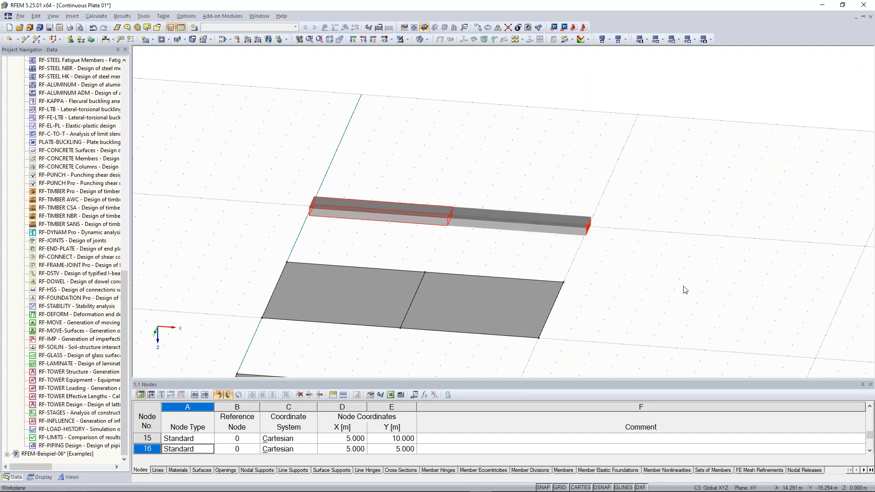
left_click_drag(451, 215, 481, 249)
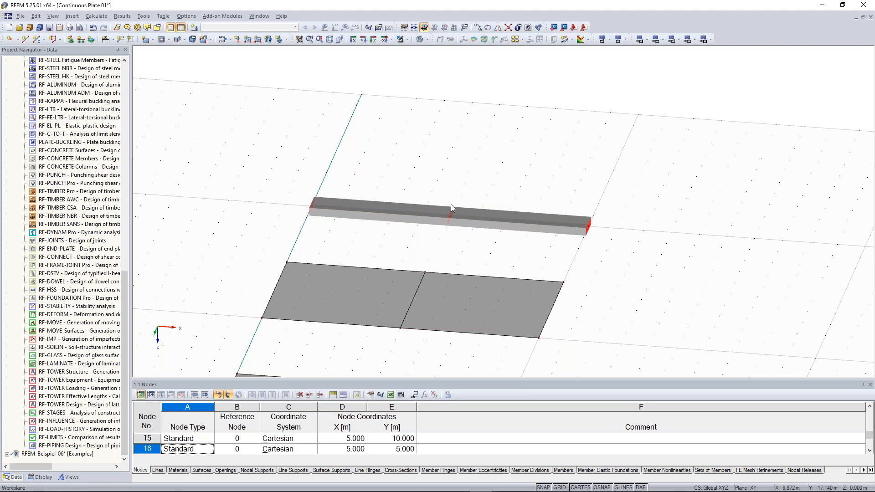
left_click_drag(435, 177, 480, 244)
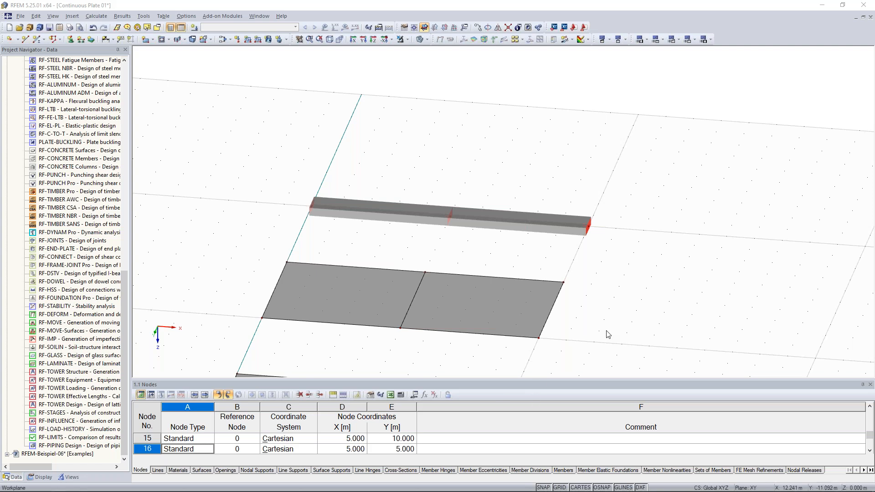
- Open the member's existing cross-section for editing and try the description Rectangle 900/300
scroll(608, 335, "down", 2)
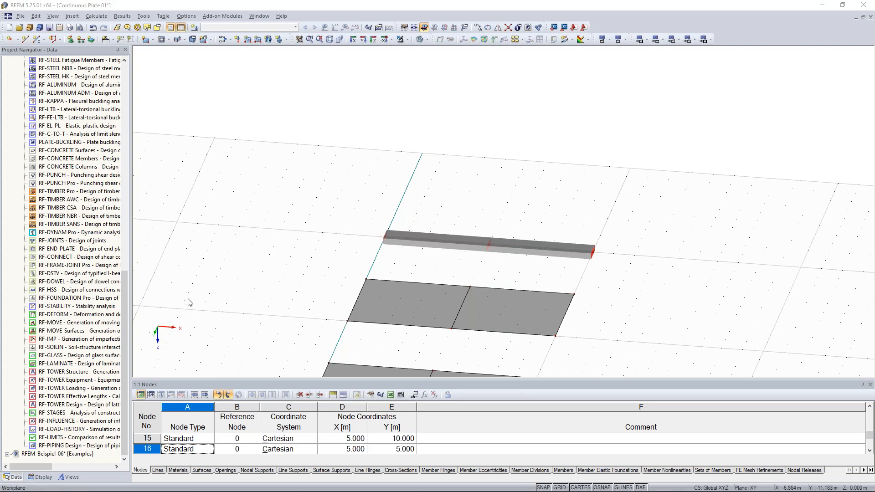
scroll(113, 137, "up", 12)
scroll(117, 118, "up", 6)
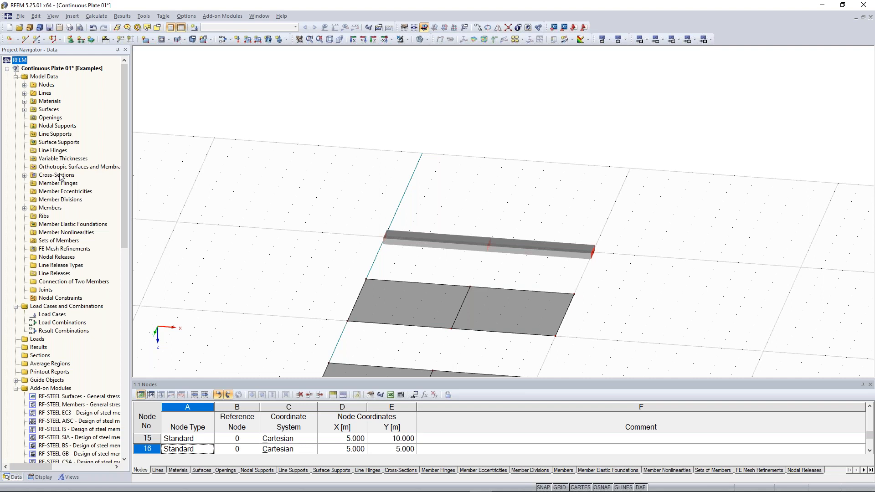
left_click(25, 176)
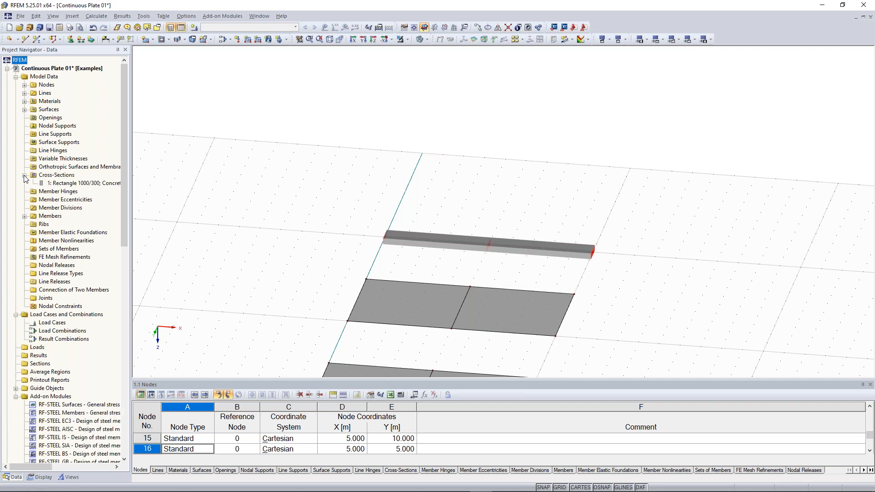
right_click(62, 183)
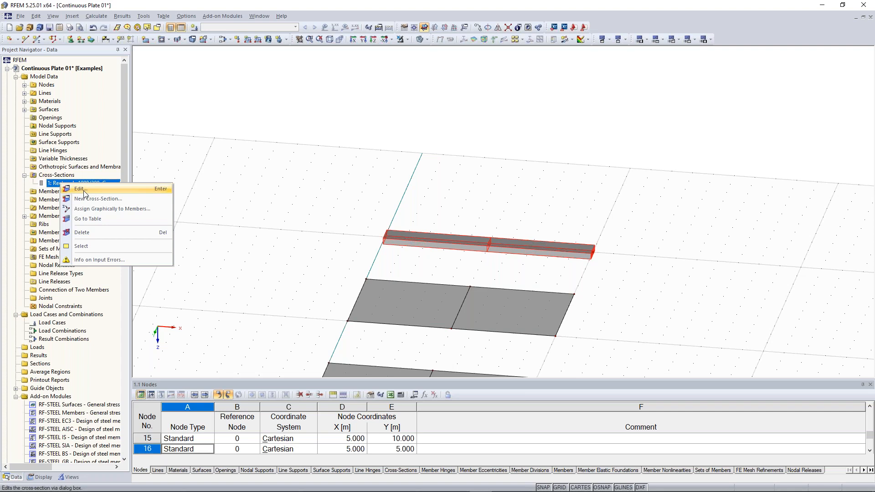
left_click(80, 189)
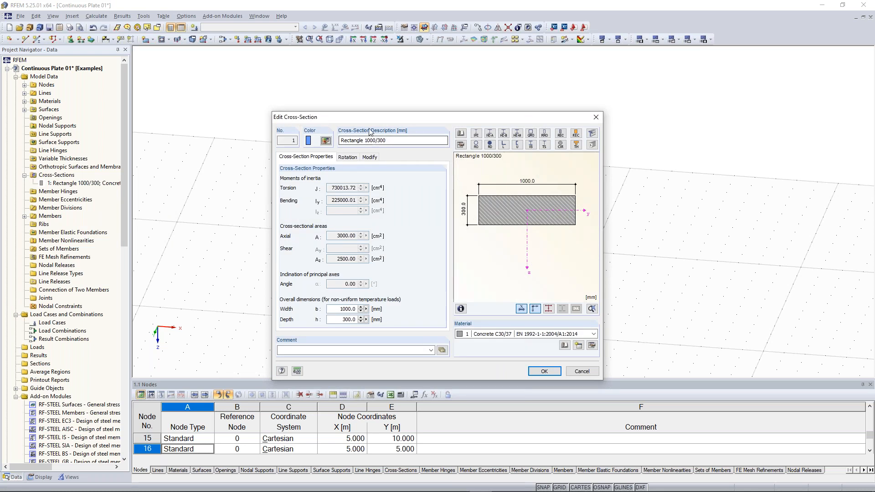
left_click_drag(365, 142, 374, 141)
type("900")
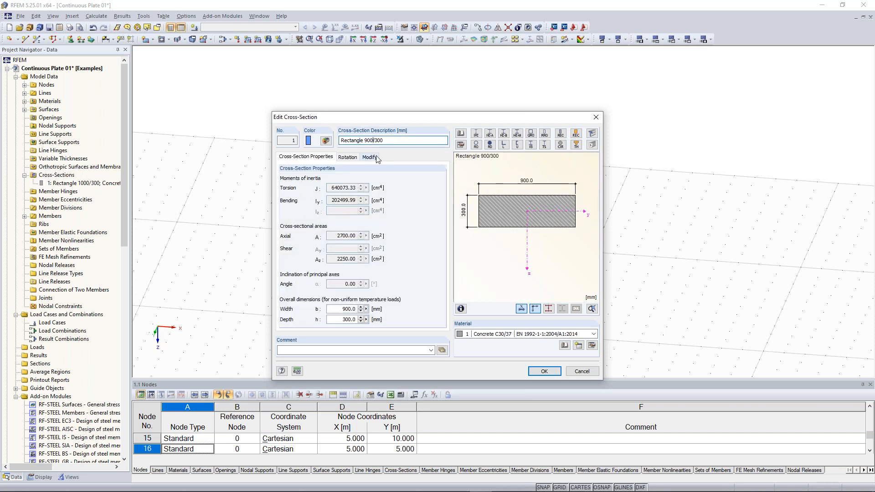
- Try the cross-section description as Rectangle 100/200 and 1000/200, and return it to Rectangle 1000/300
left_click_drag(374, 140, 384, 140)
type("200")
left_click_drag(365, 140, 373, 135)
type("100")
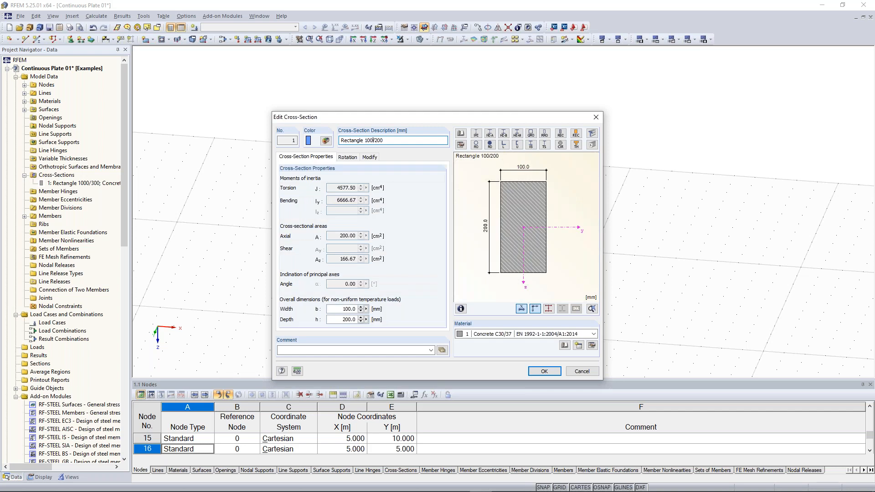
type("0/")
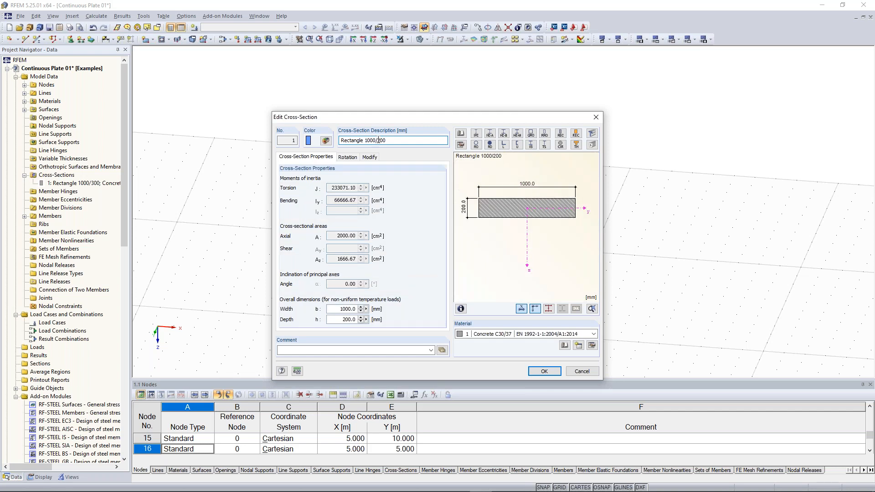
type("3")
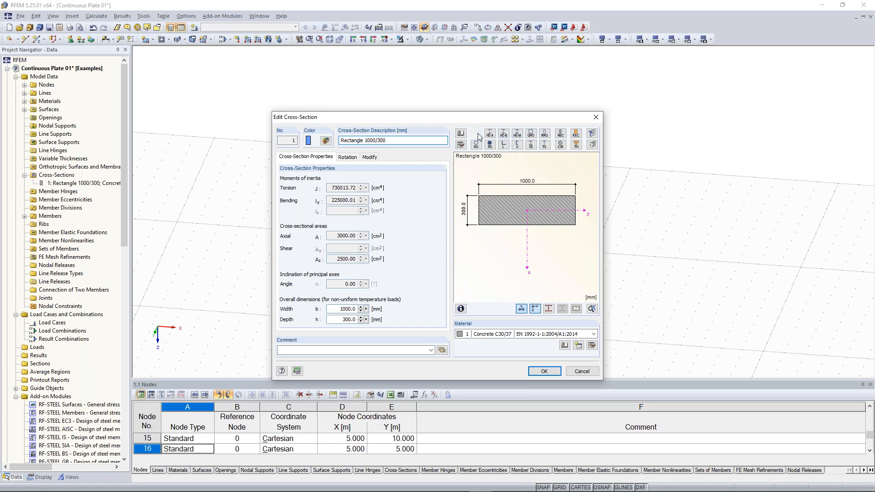
- Look at the rolled IPE sections in the cross-section library and leave the cross-section editing without applying anything
left_click(477, 134)
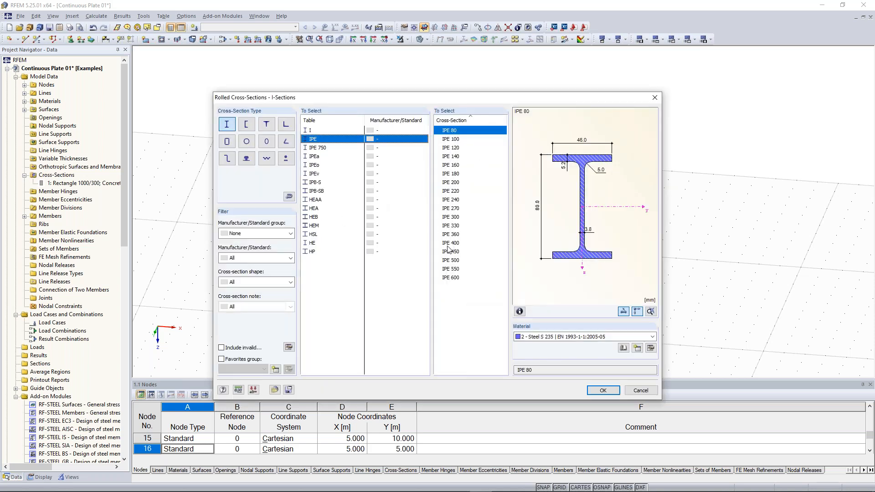
left_click(646, 391)
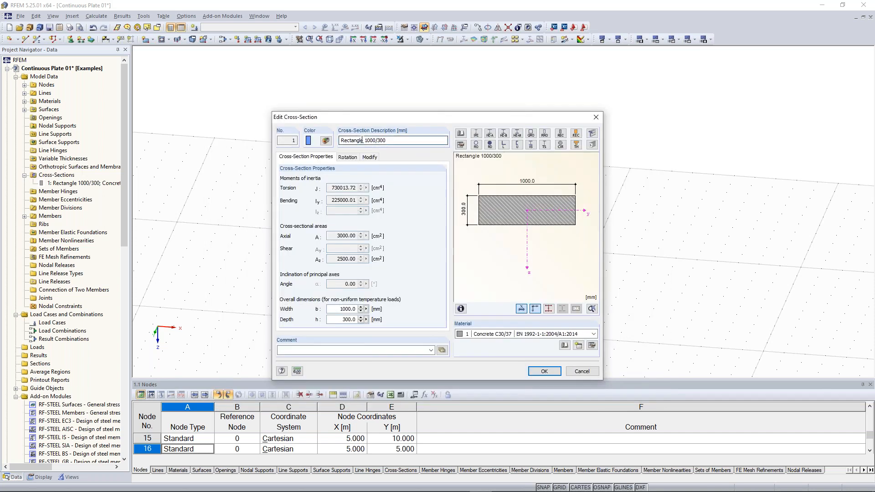
left_click(395, 142)
left_click(583, 372)
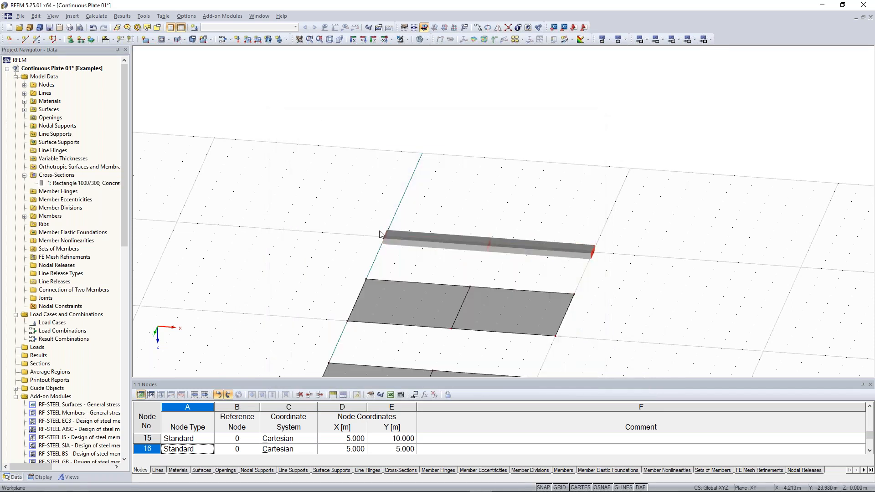
- Open both spans of the divided member together for editing, check their cross-section assignment, and leave without changes
left_click(407, 246)
middle_click_drag(593, 232, 342, 80, "ctrl")
middle_click_drag(572, 262, 514, 175, "ctrl")
left_click_drag(519, 157, 616, 314)
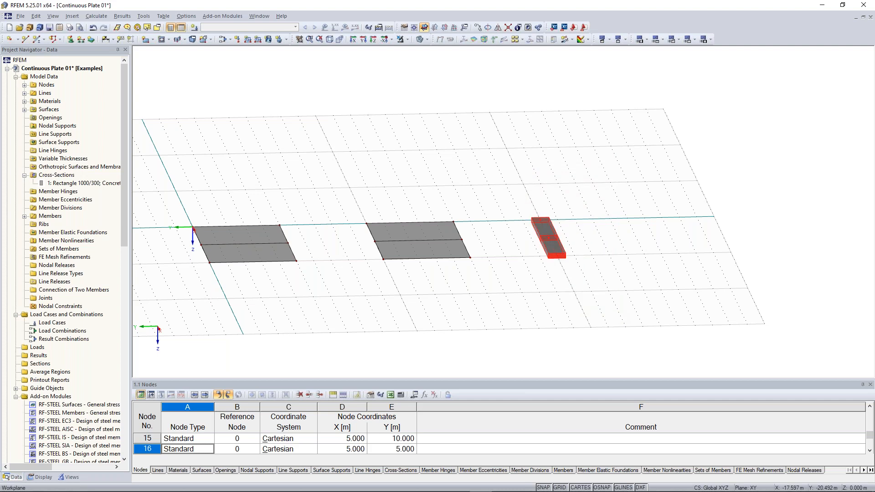
right_click(552, 243)
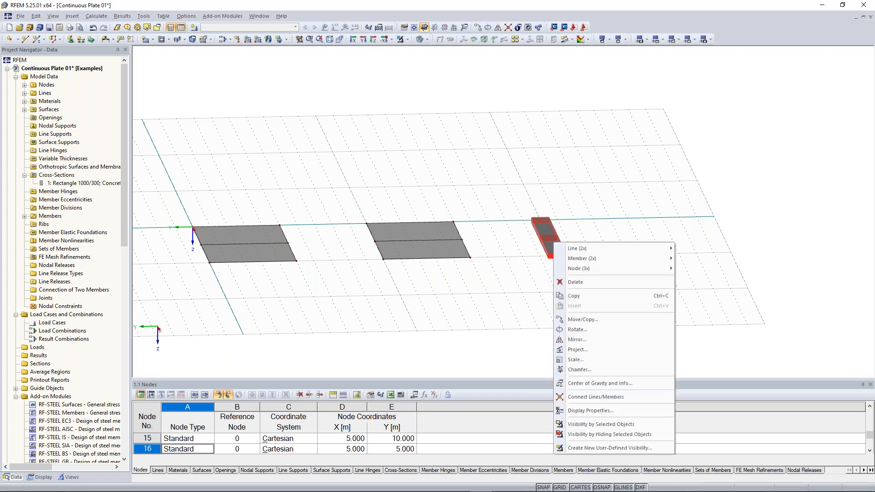
mouse_move(579, 258)
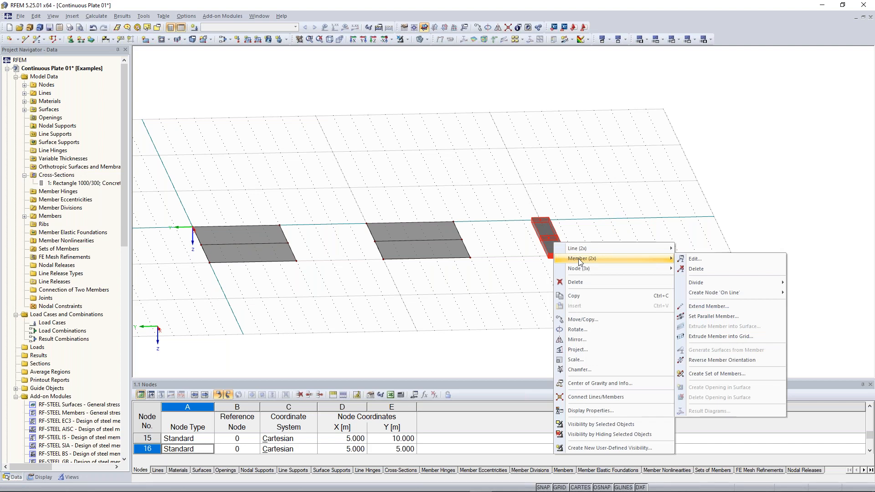
left_click(695, 259)
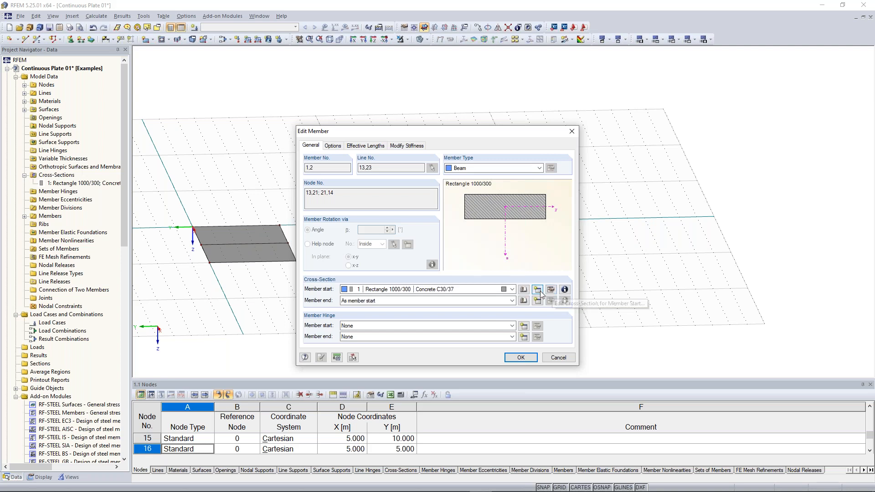
left_click(572, 135)
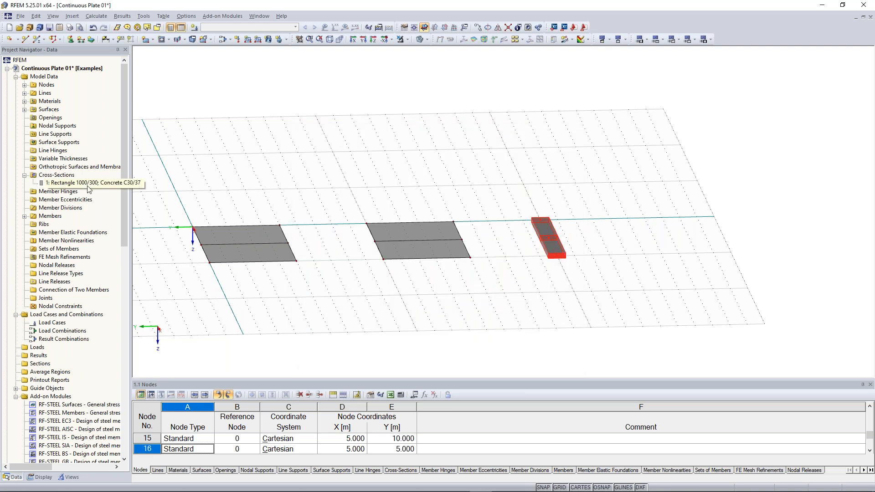
- Place line supports along the two end lines and the middle dividing line of all three plates
scroll(320, 200, "down", 3)
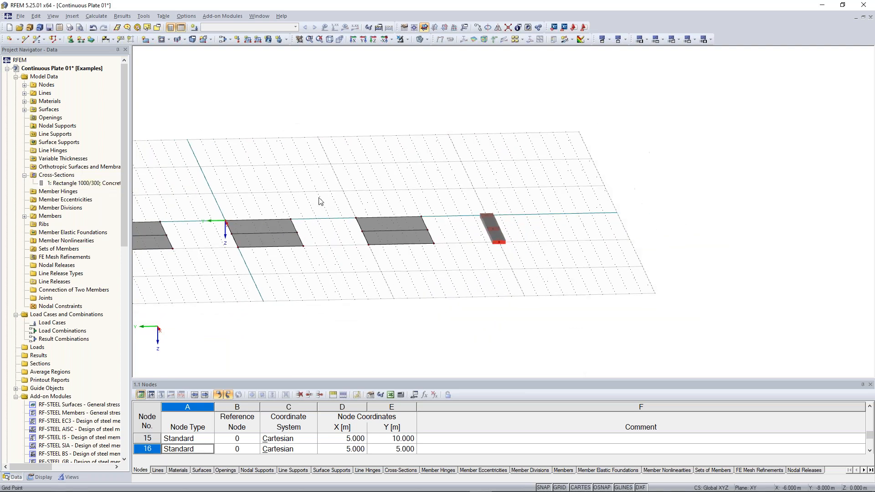
middle_click_drag(297, 193, 562, 224)
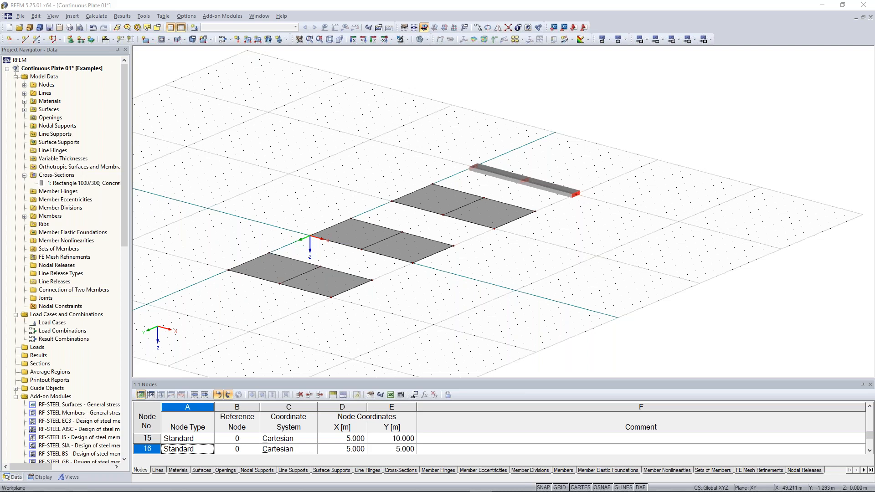
scroll(366, 248, "up", 1)
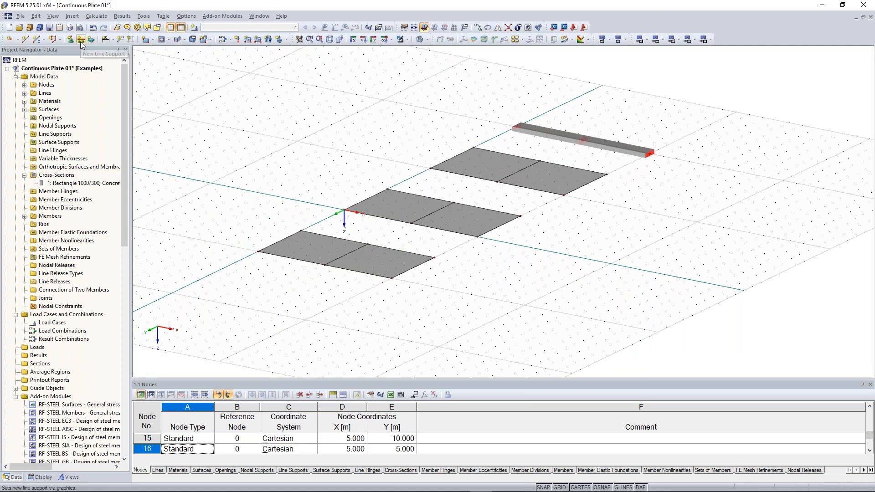
left_click(81, 41)
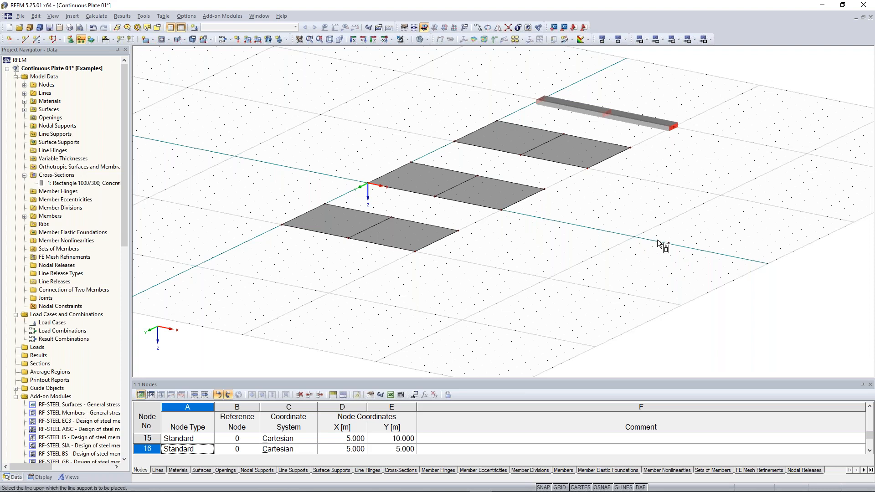
middle_click_drag(655, 220, 498, 184)
middle_click_drag(453, 145, 438, 200)
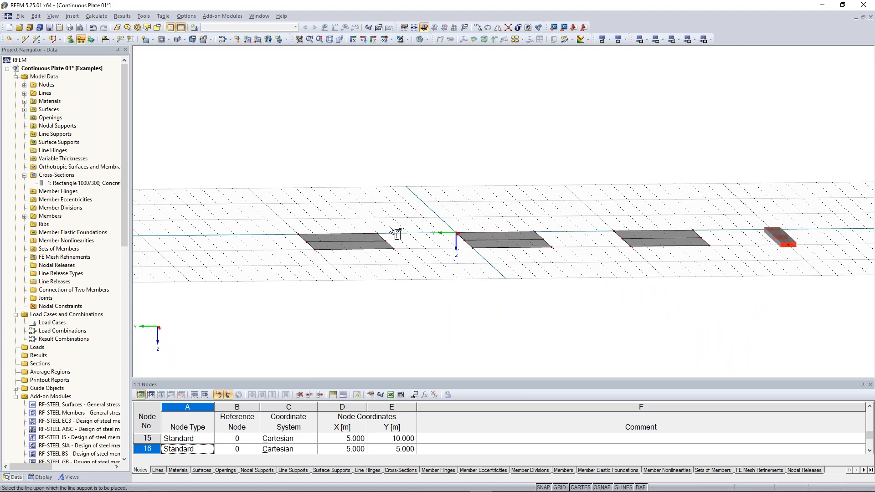
middle_click_drag(390, 229, 336, 266, "ctrl")
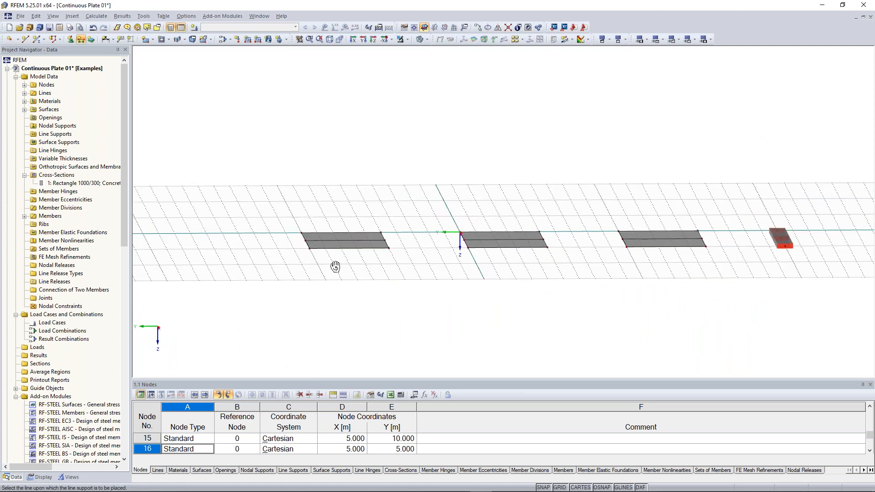
middle_click_drag(335, 267, 320, 262, "ctrl")
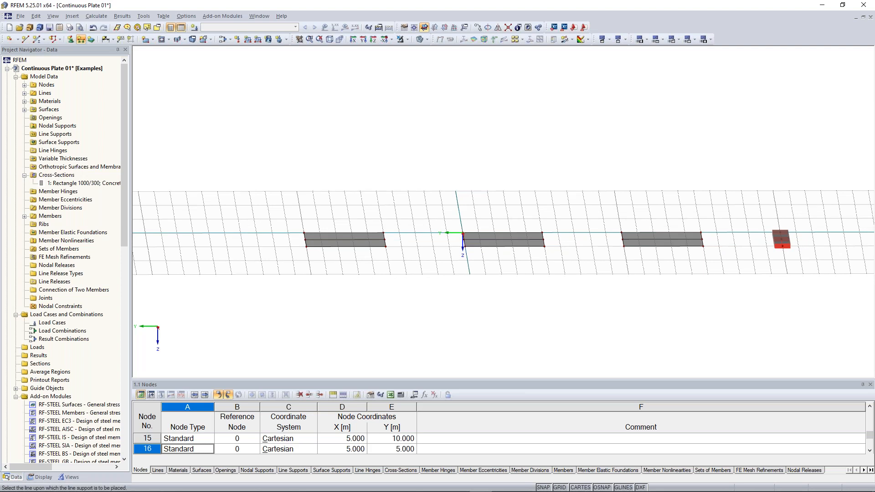
left_click(520, 240)
left_click(664, 244)
middle_click_drag(422, 179, 663, 297, "ctrl")
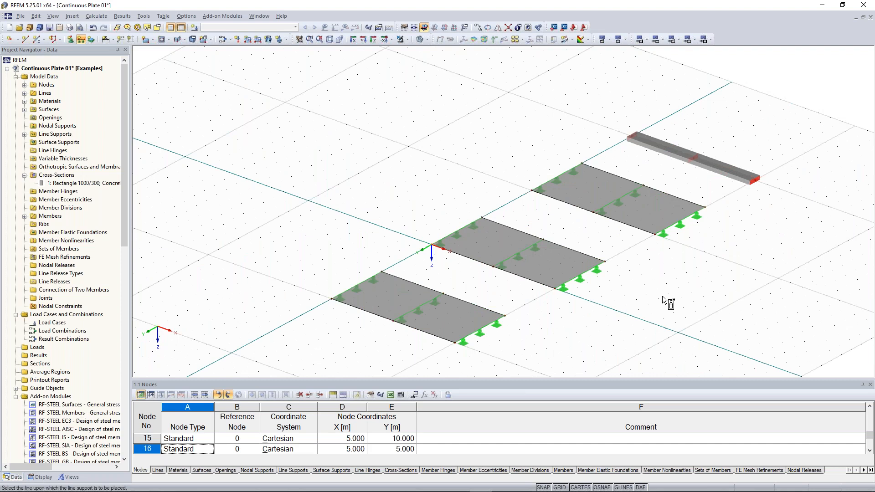
key("Escape")
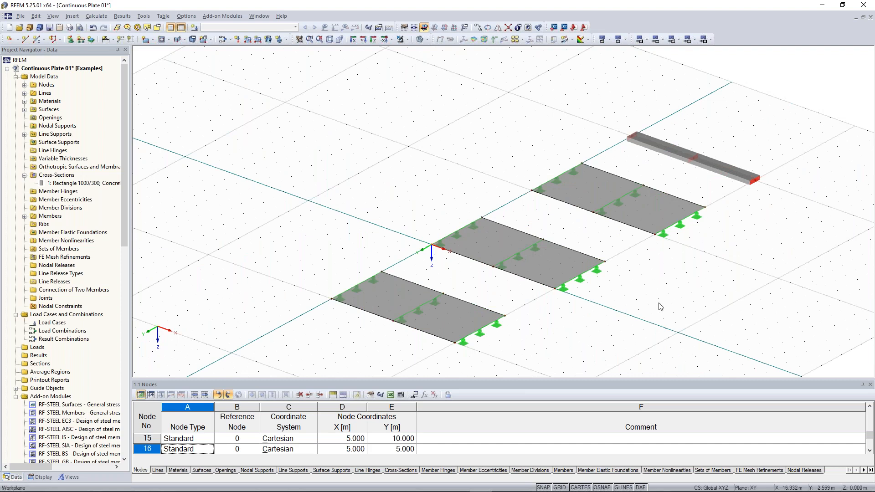
- Define a new nodal support type in the global axis system with uZ support and the φX rotation restrained
scroll(662, 298, "down", 2)
middle_click_drag(664, 298, 573, 295)
middle_click_drag(697, 196, 607, 218, "ctrl")
scroll(606, 217, "up", 2)
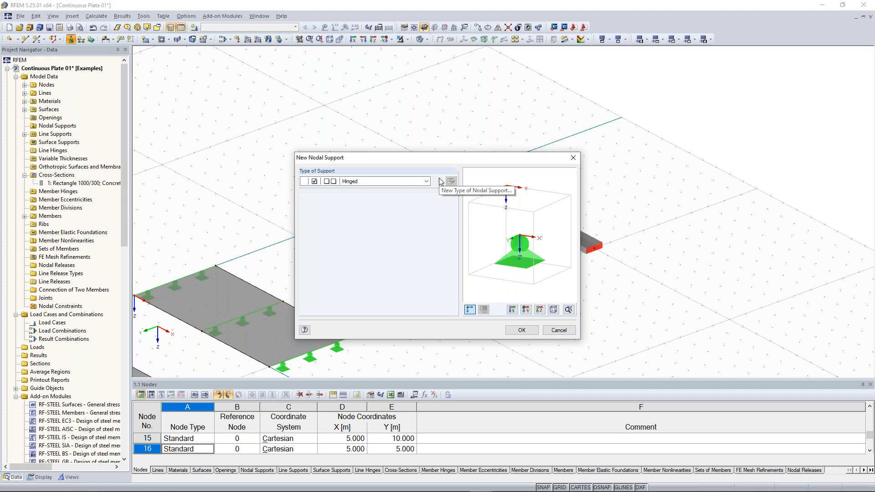
left_click(439, 182)
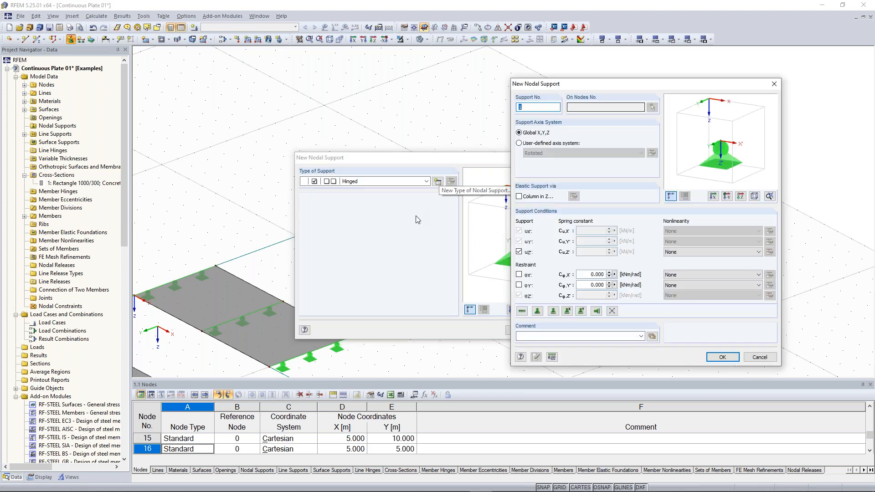
left_click_drag(613, 88, 546, 74)
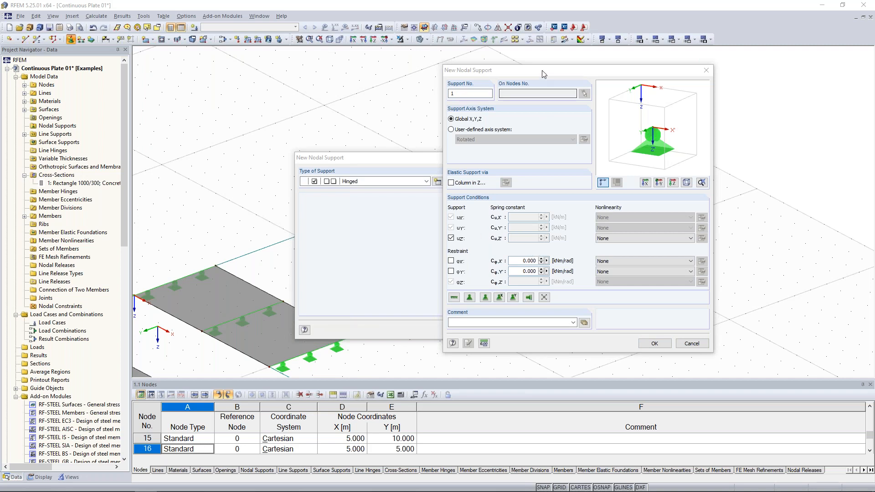
left_click_drag(542, 70, 516, 81)
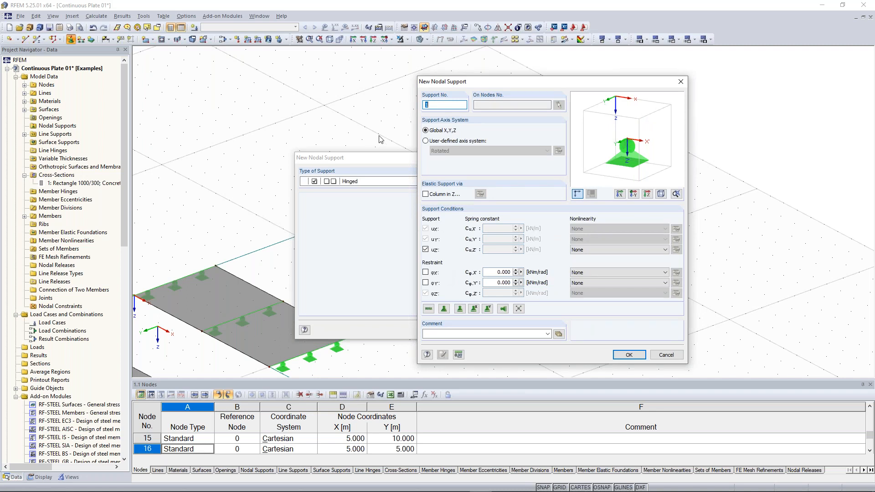
left_click(427, 273)
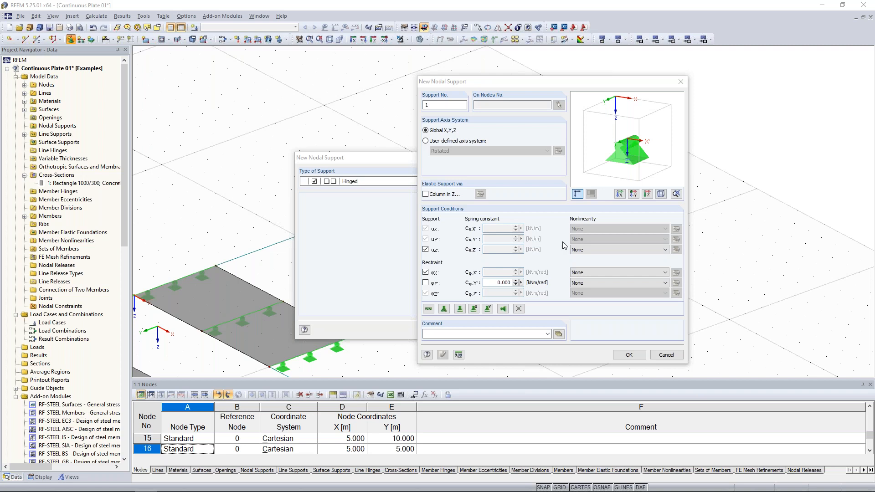
left_click(629, 355)
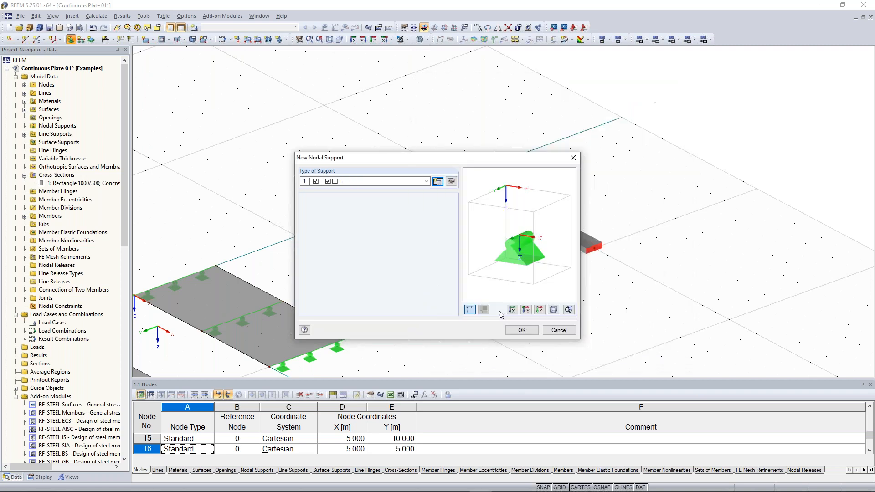
- Place the new nodal support type on the member's unsupported start node at the Y axis
key("Return")
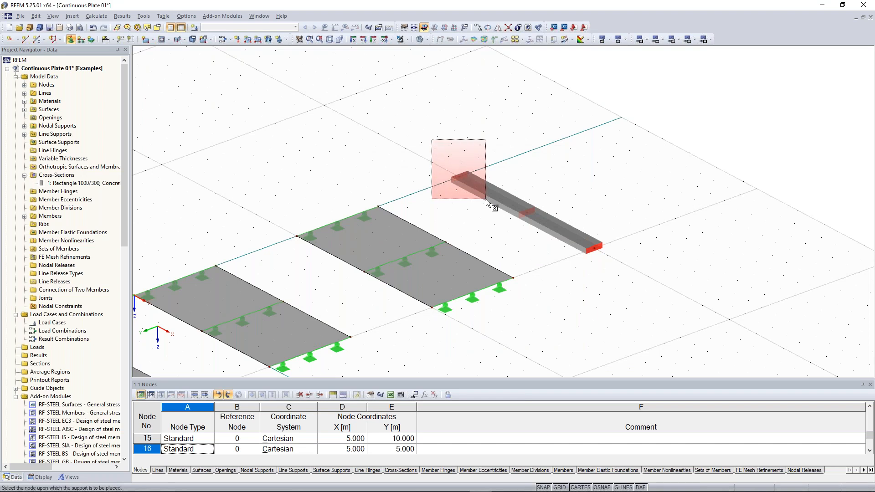
left_click_drag(431, 139, 486, 198)
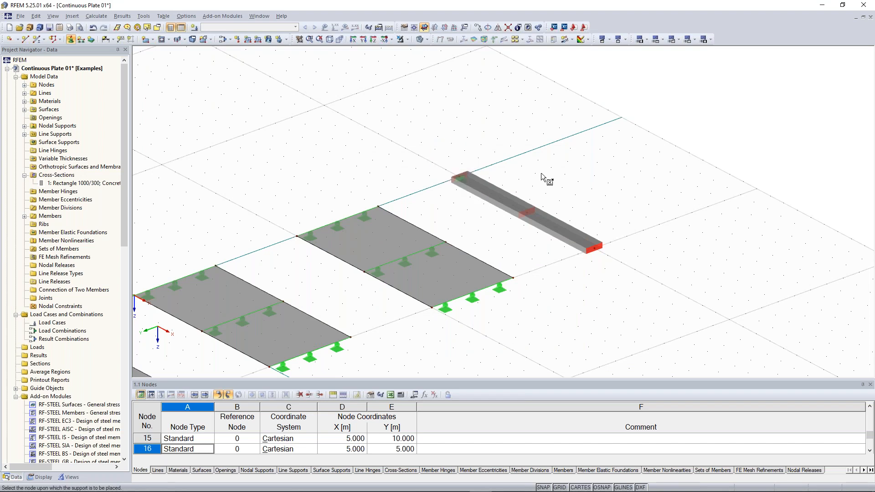
middle_click_drag(542, 174, 526, 180, "ctrl")
key("Escape")
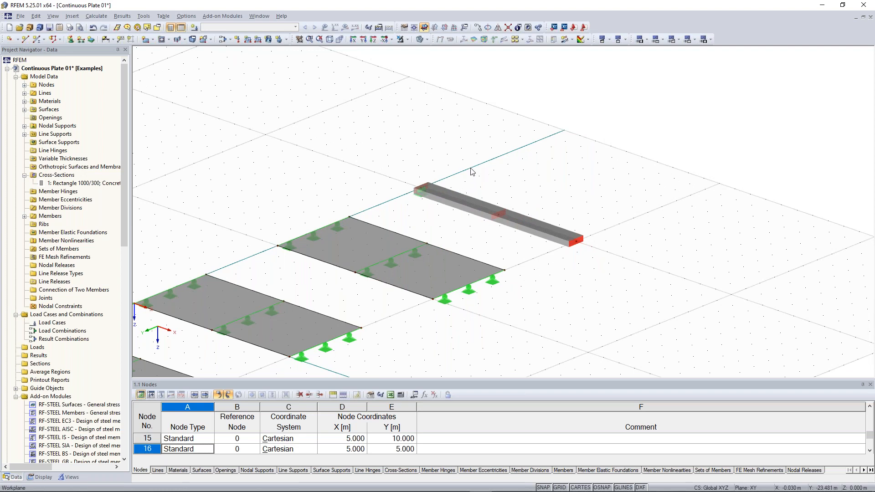
- Select the member's second span and assign Hinged nodal supports to its nodes 14 and 21
left_click_drag(470, 164, 597, 254)
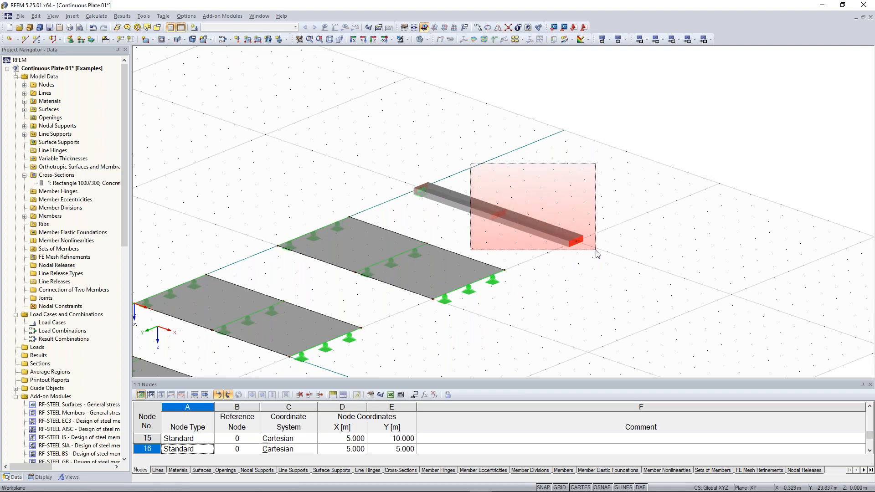
left_click_drag(597, 254, 598, 255)
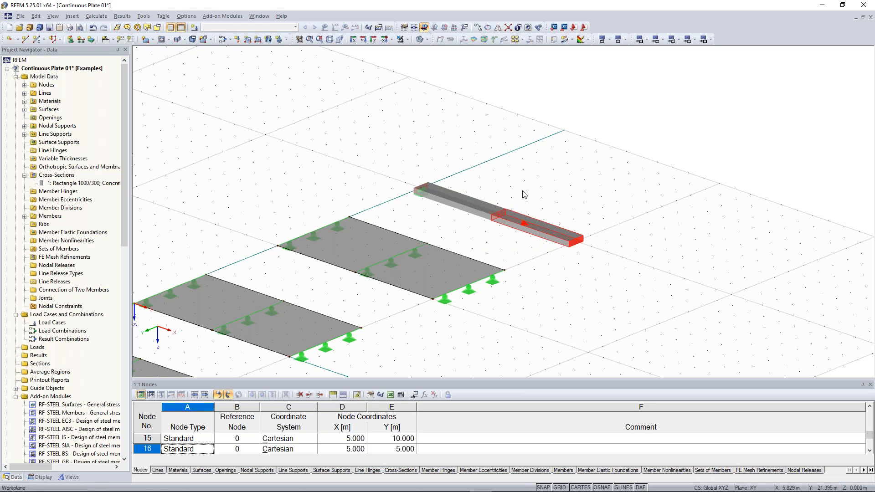
scroll(517, 198, "up", 1)
scroll(523, 194, "up", 2)
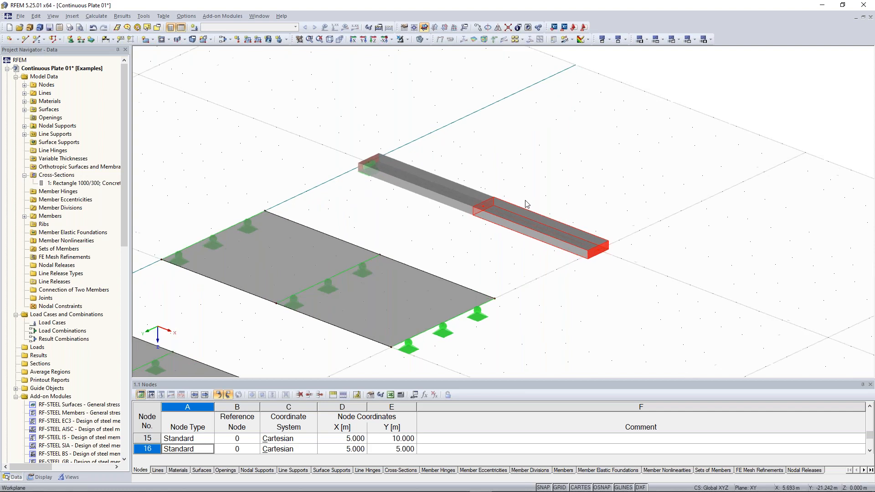
scroll(523, 144, "down", 1)
middle_click_drag(524, 145, 530, 175)
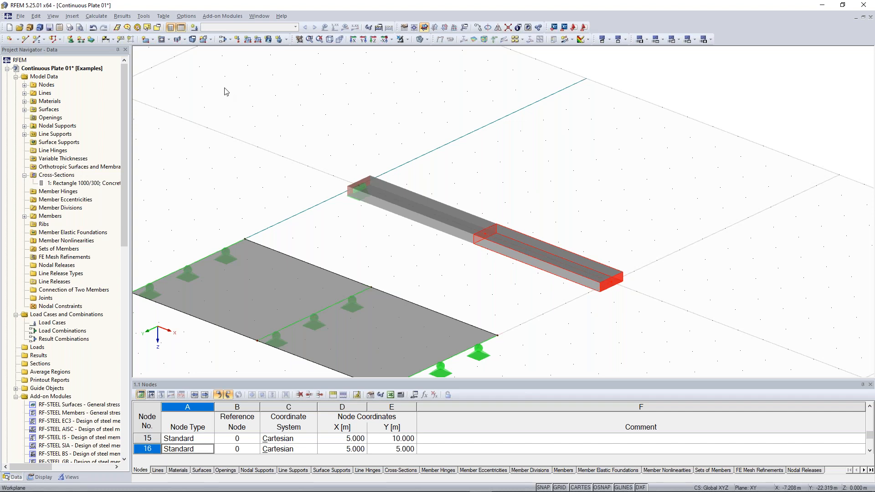
left_click(70, 39)
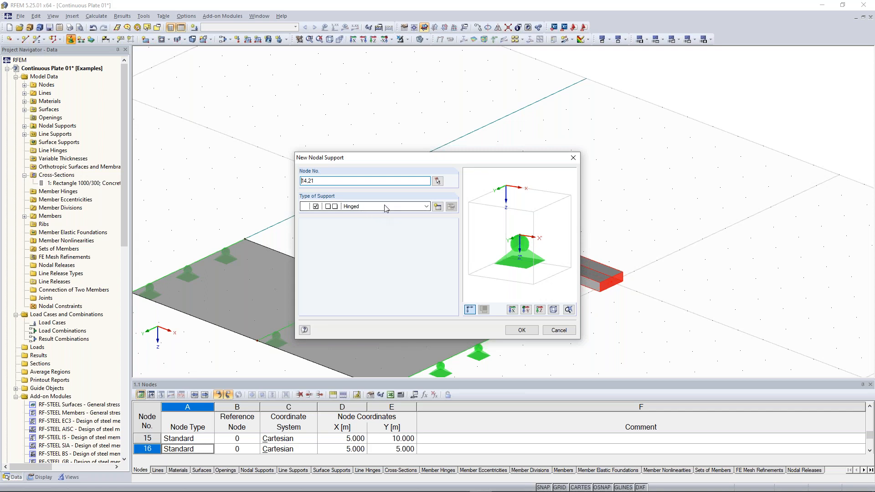
left_click_drag(318, 159, 611, 59)
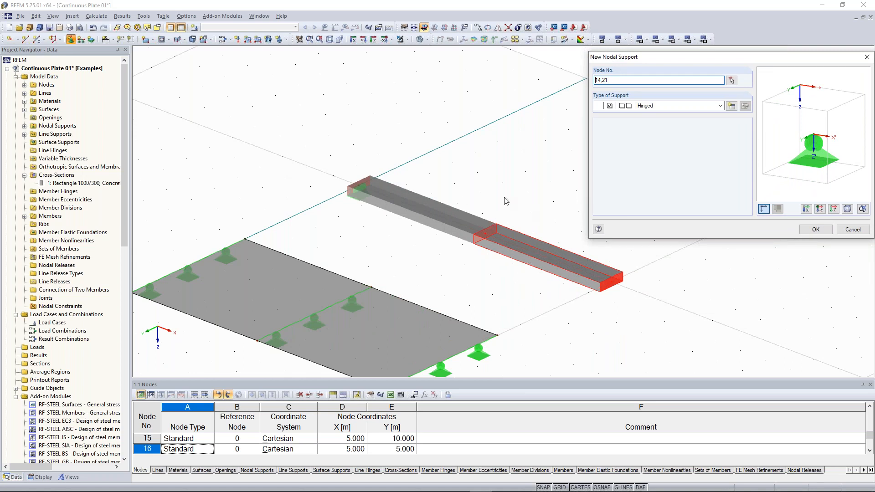
left_click_drag(612, 81, 595, 82)
left_click(611, 81)
left_click(825, 232)
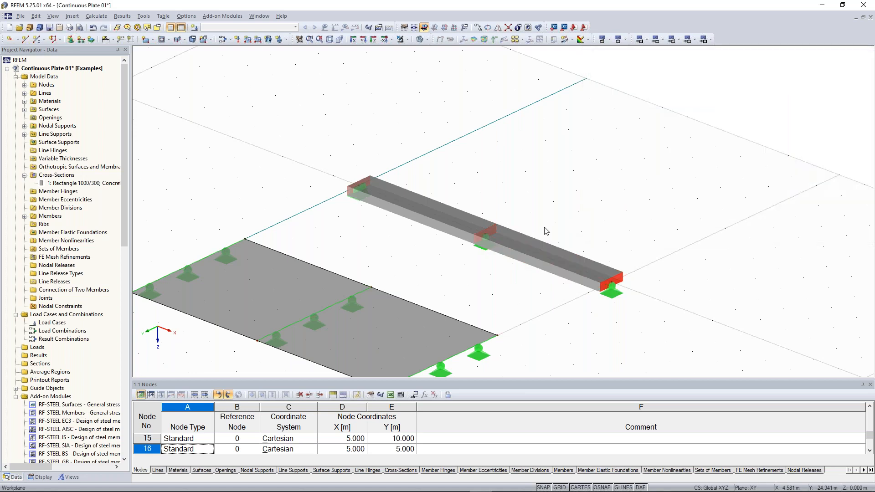
- Create load case 1 described as Test load in the Permanent action category, with self-weight deactivated
scroll(542, 232, "down", 5)
middle_click_drag(531, 312, 566, 269)
scroll(408, 208, "up", 3)
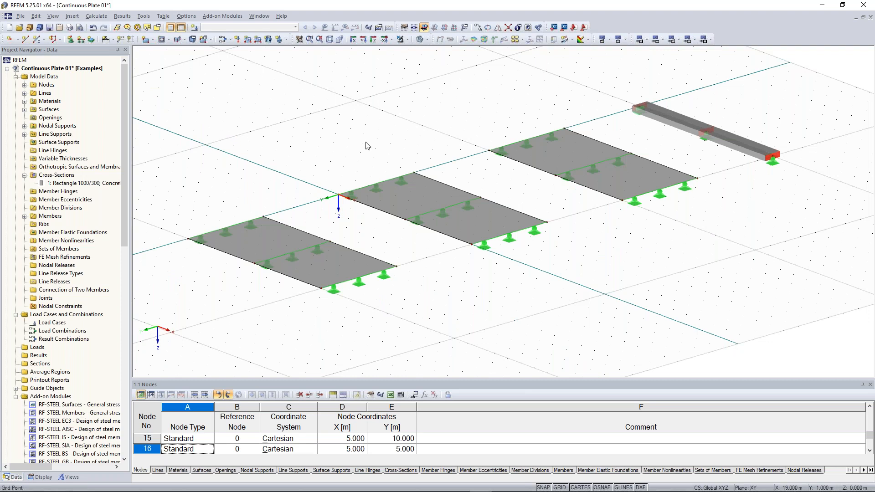
scroll(368, 146, "up", 1)
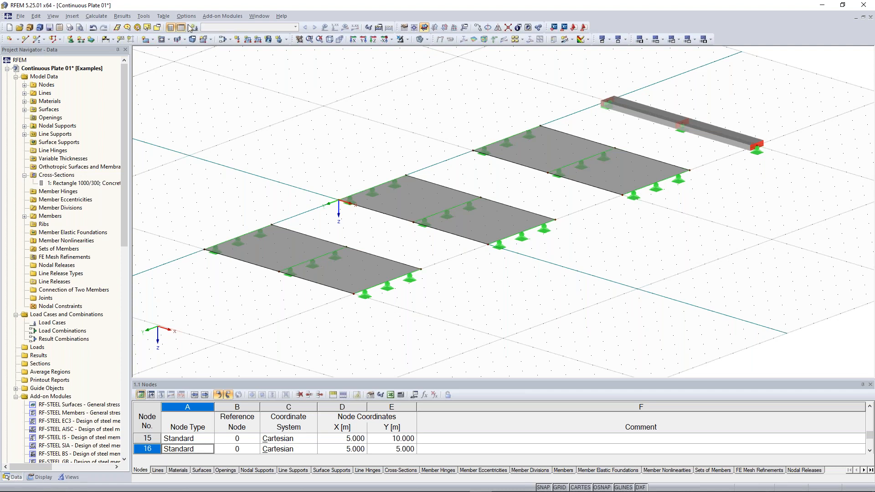
right_click(55, 318)
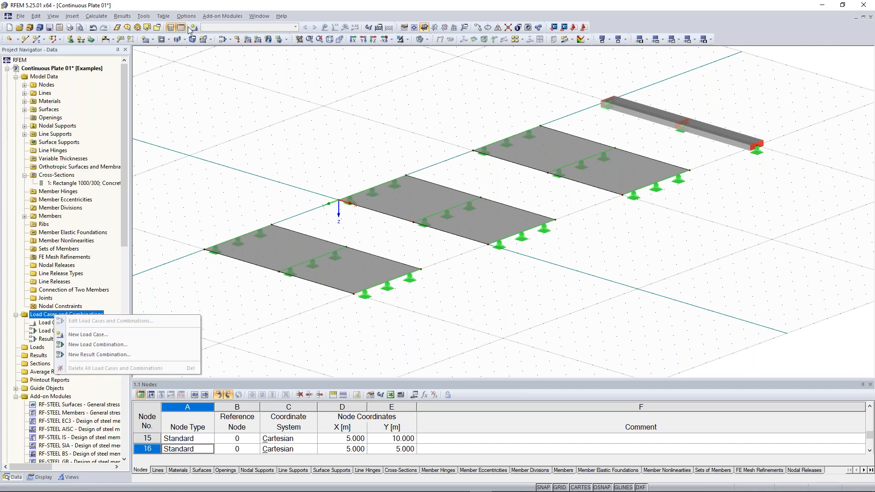
left_click(199, 8)
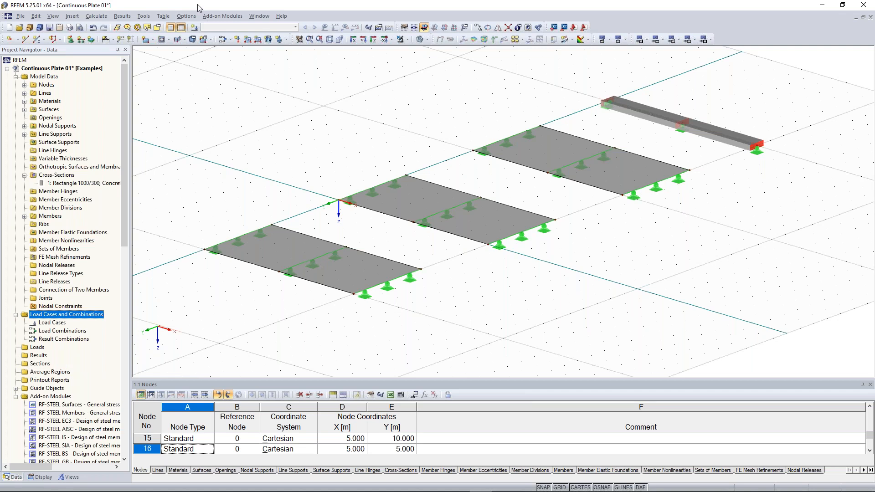
left_click(194, 27)
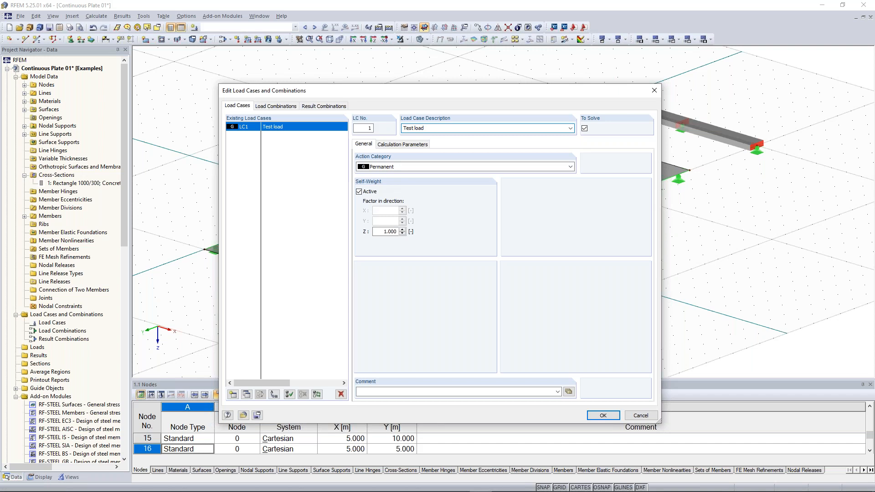
left_click(369, 192)
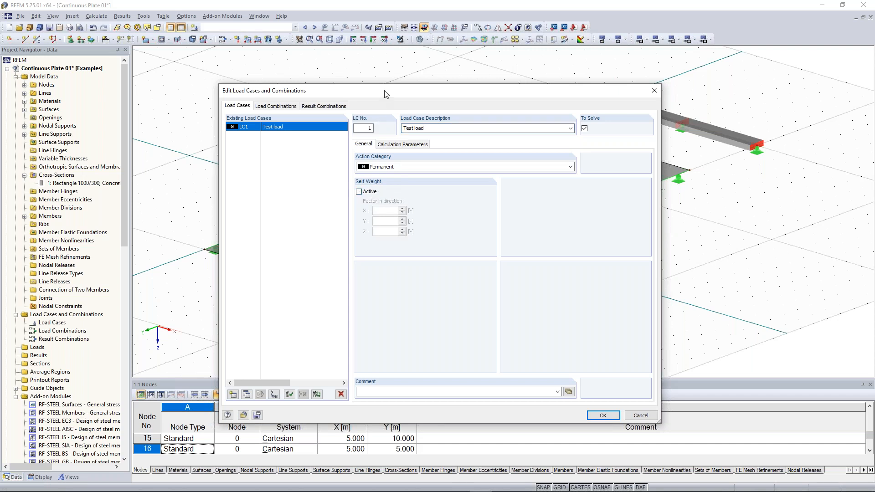
left_click_drag(384, 91, 381, 78)
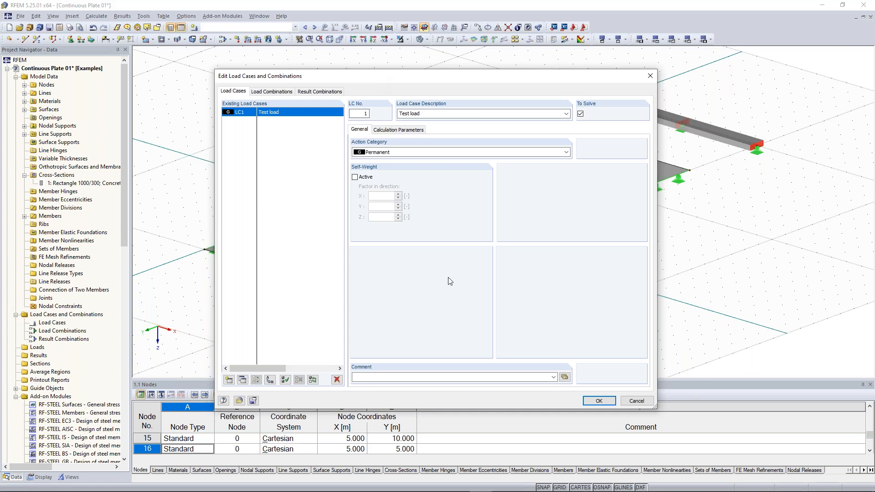
left_click(599, 401)
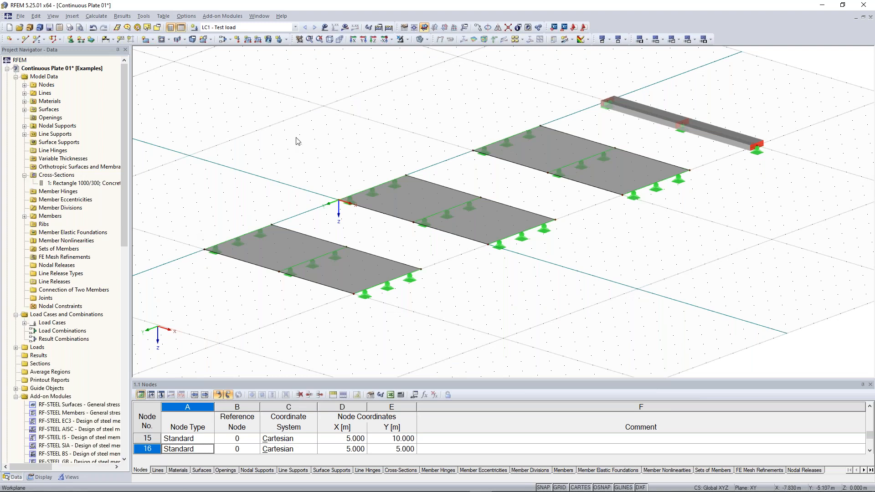
- Apply a uniform surface force load of 10 kN/m² in global direction ZL to all three plates
middle_click_drag(311, 146, 282, 123)
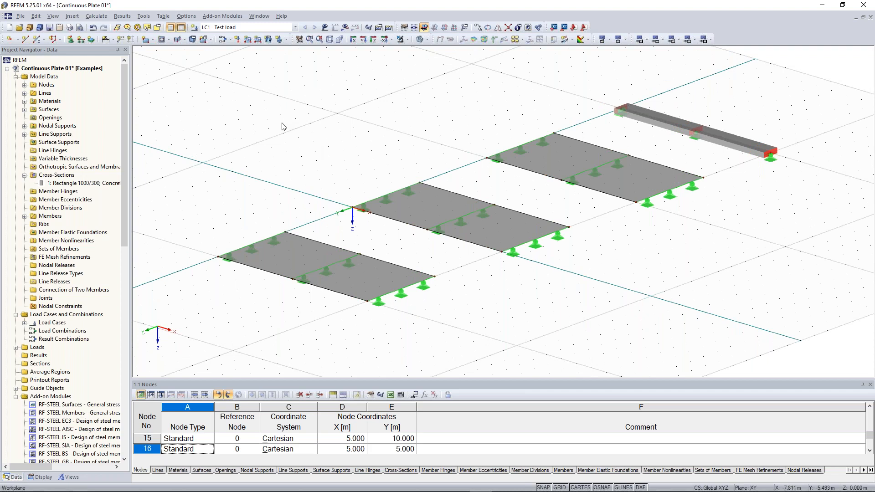
left_click(268, 40)
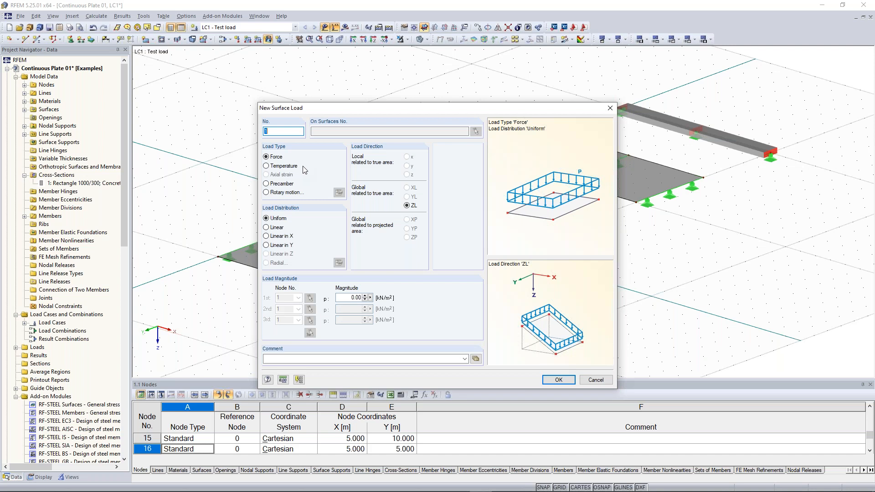
left_click(272, 228)
left_click_drag(416, 105, 415, 76)
double_click(348, 267)
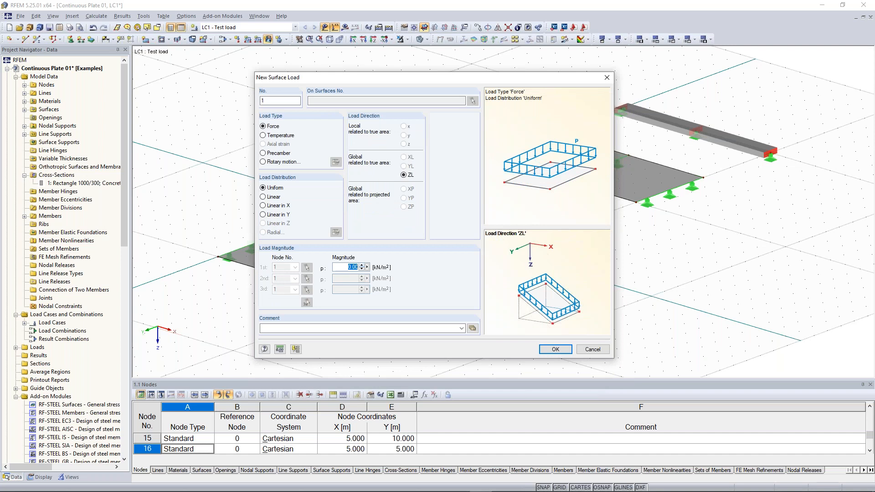
type("10")
left_click(556, 349)
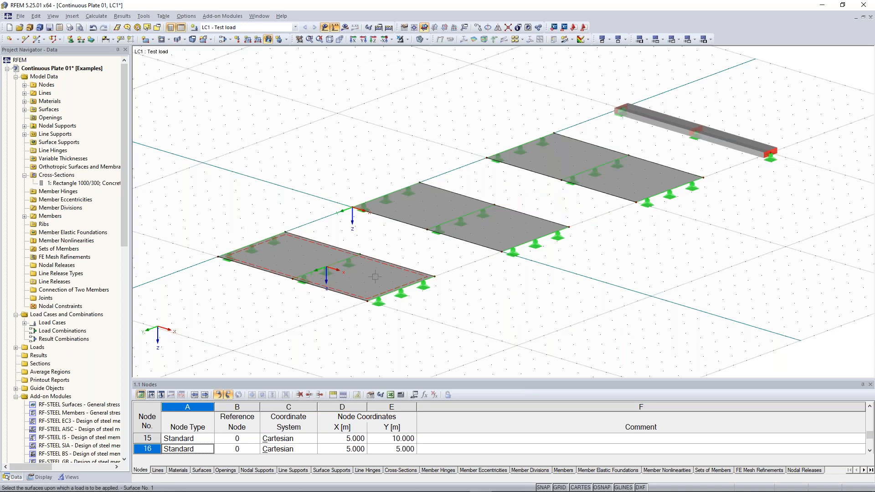
left_click(375, 276)
left_click(474, 228)
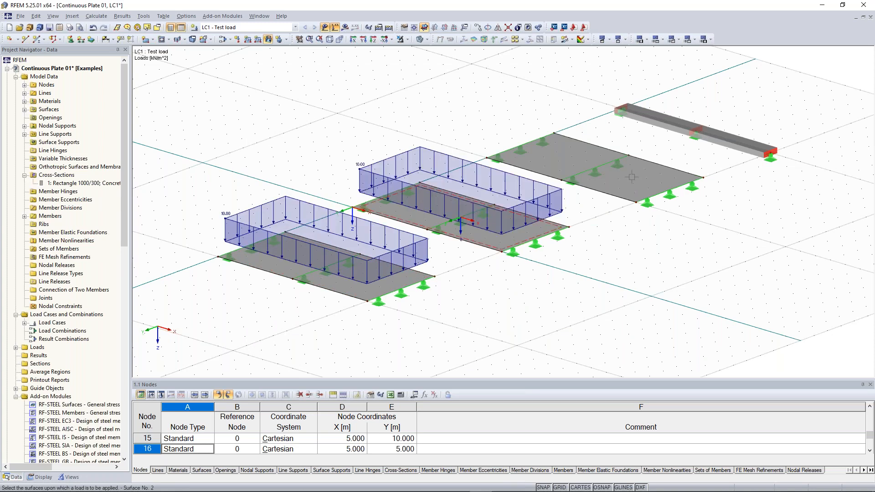
left_click(632, 177)
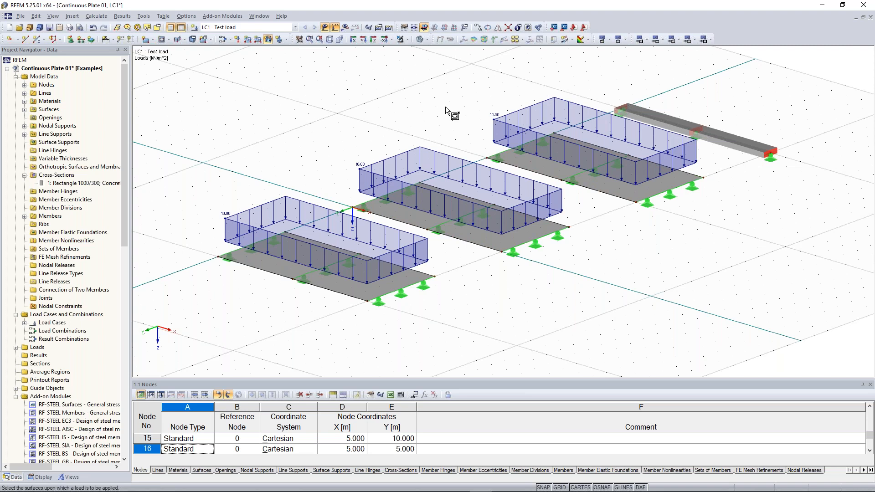
key("Escape")
- Examine the surface loads on the plates and the long edge lines of the first plate
middle_click_drag(726, 265, 814, 237)
middle_click_drag(733, 248, 612, 277)
middle_click_drag(612, 277, 619, 279, "ctrl")
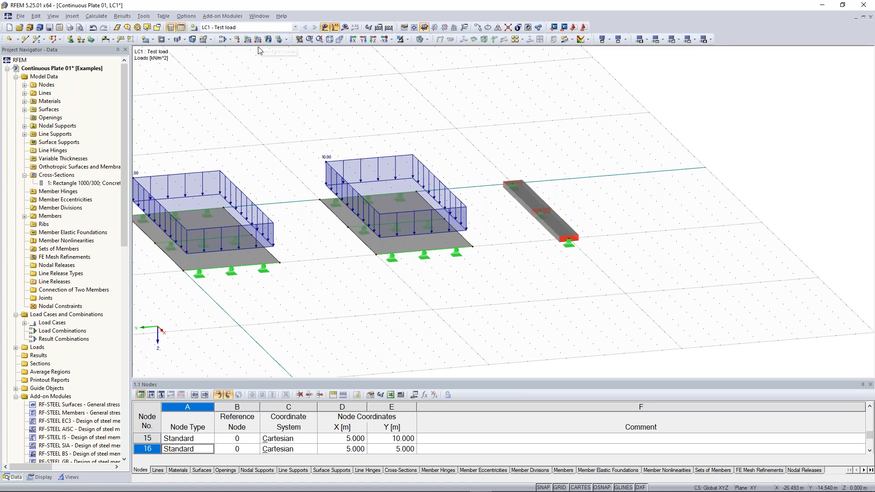
middle_click_drag(275, 102, 663, 104)
scroll(356, 256, "up", 3)
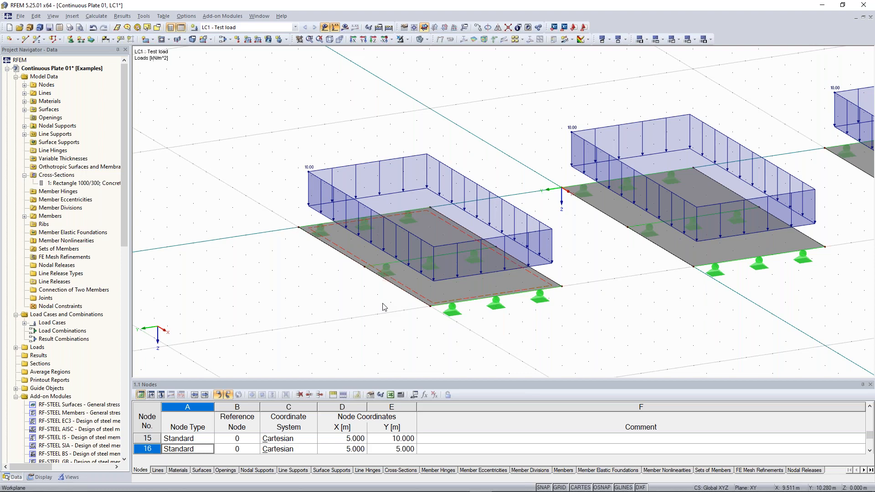
scroll(383, 307, "up", 1)
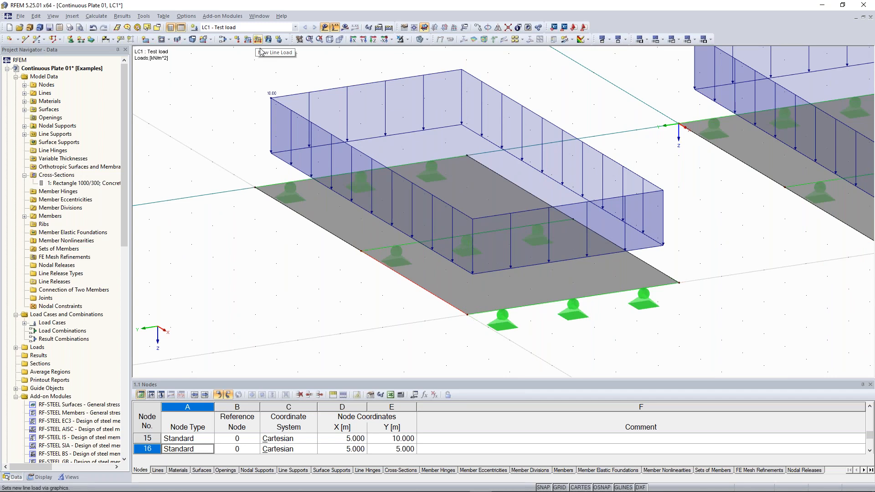
mouse_move(428, 309)
middle_mouse_down()
mouse_move(453, 283)
mouse_move(422, 293)
mouse_move(440, 305)
middle_mouse_up()
left_click(416, 278)
scroll(414, 277, "down", 2)
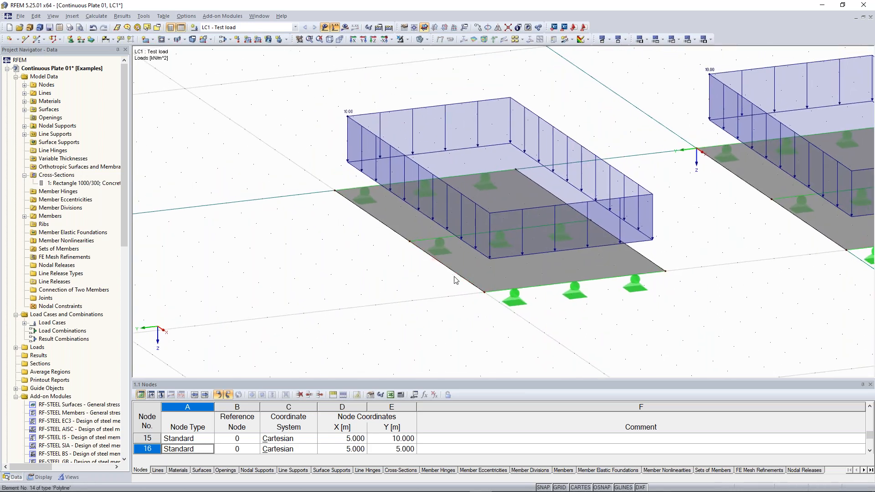
left_click(258, 40)
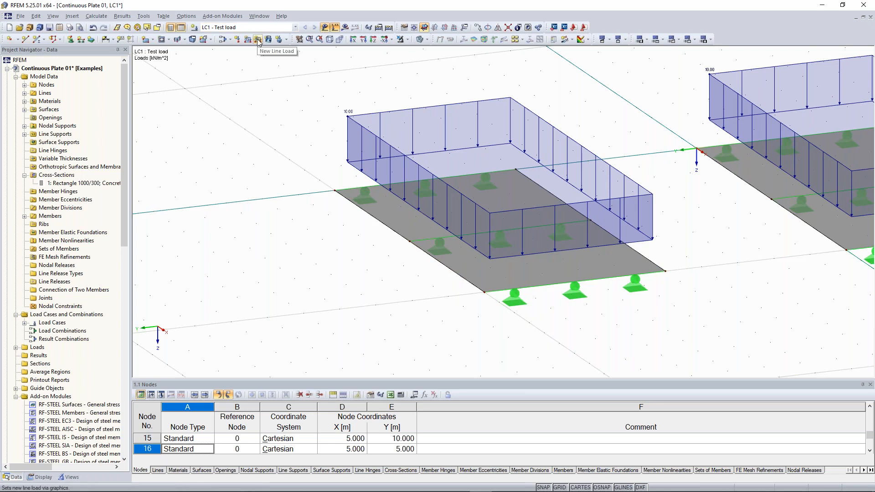
scroll(276, 188, "down", 2)
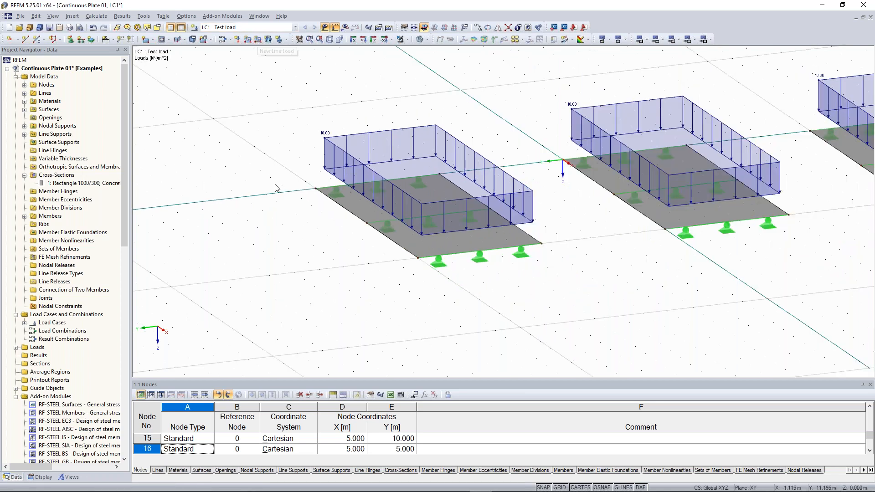
scroll(276, 188, "down", 1)
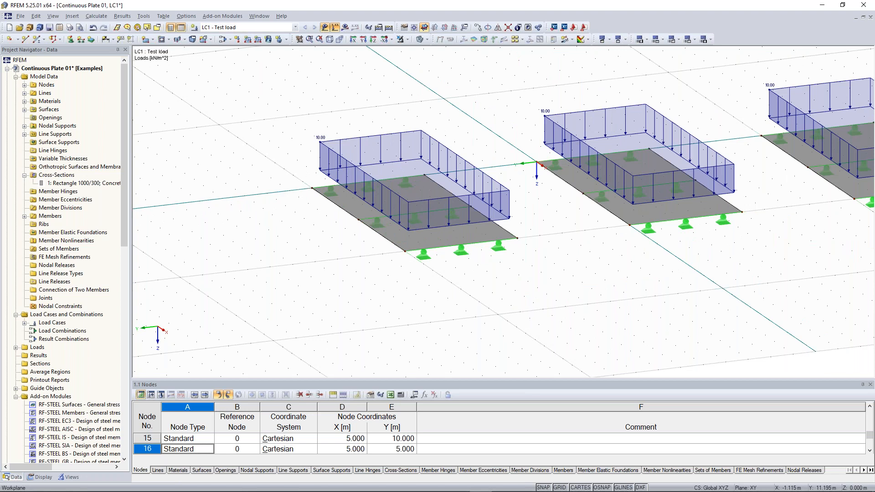
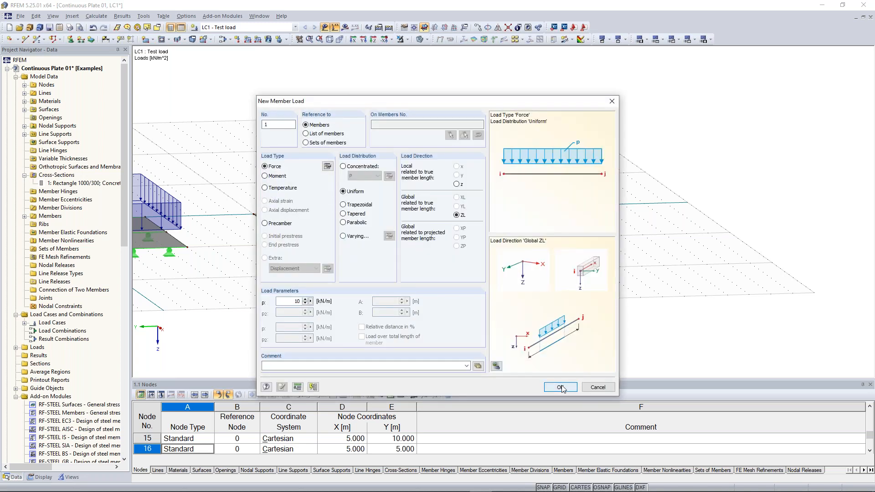
- Apply a uniform member force load of 10 kN/m in global direction ZL to both spans of the member
left_click(562, 387)
left_click_drag(439, 156, 572, 293)
scroll(576, 255, "up", 3)
scroll(653, 288, "down", 4)
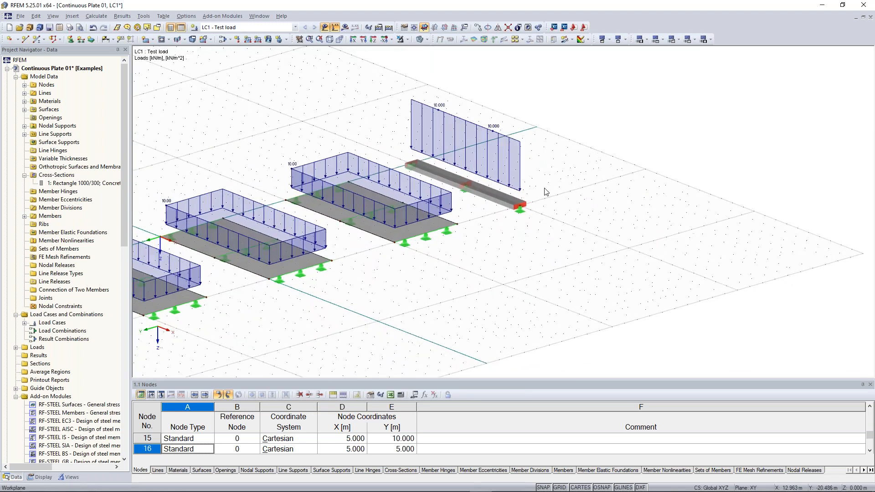
middle_click_drag(567, 264, 578, 269)
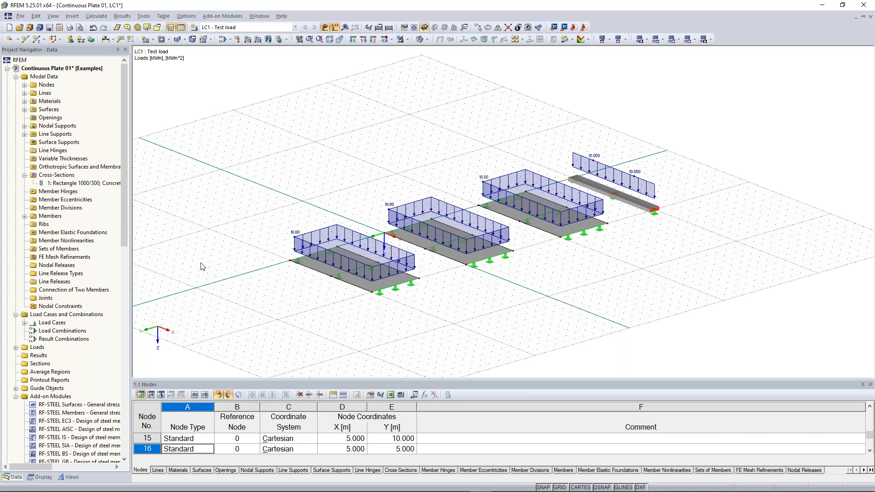
middle_click_drag(202, 266, 228, 268, "ctrl")
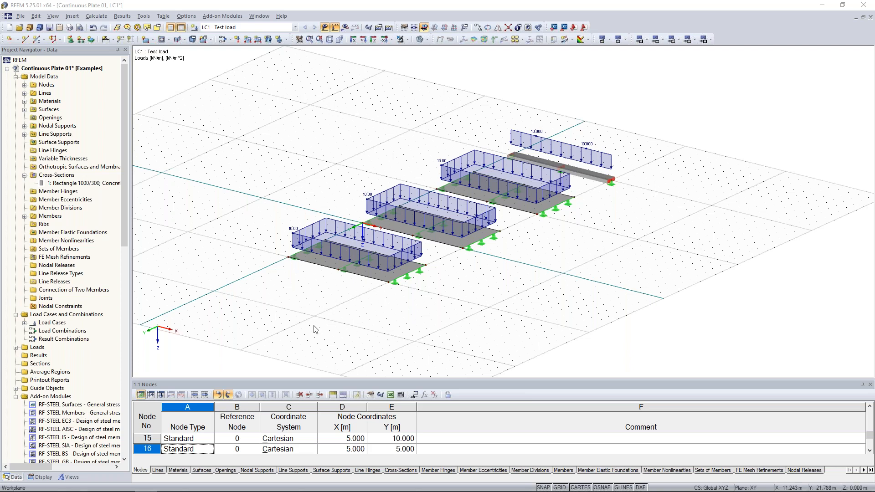
- Review the general FE mesh settings, including the target length of finite elements, and leave without changes
scroll(314, 329, "up", 2)
scroll(319, 326, "up", 3)
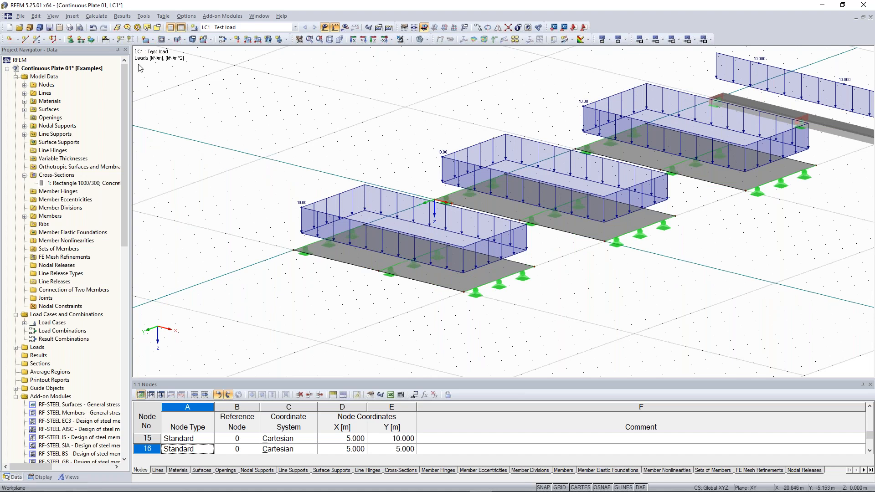
left_click(95, 18)
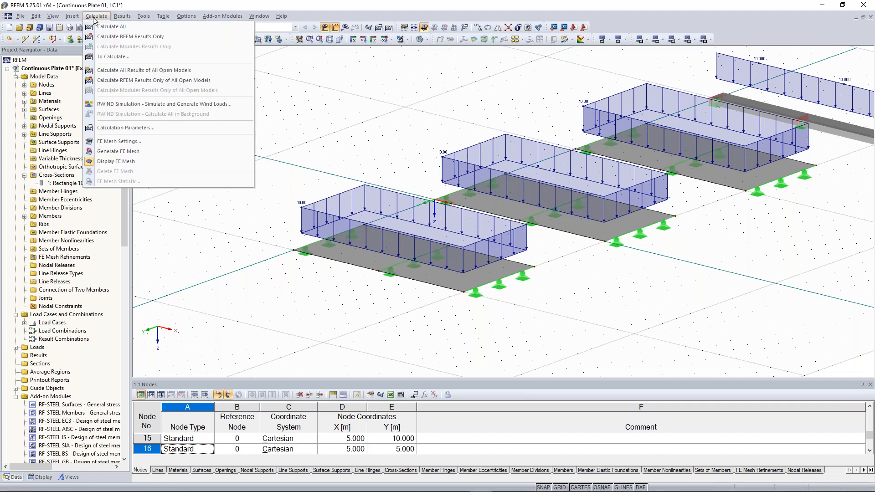
left_click(131, 142)
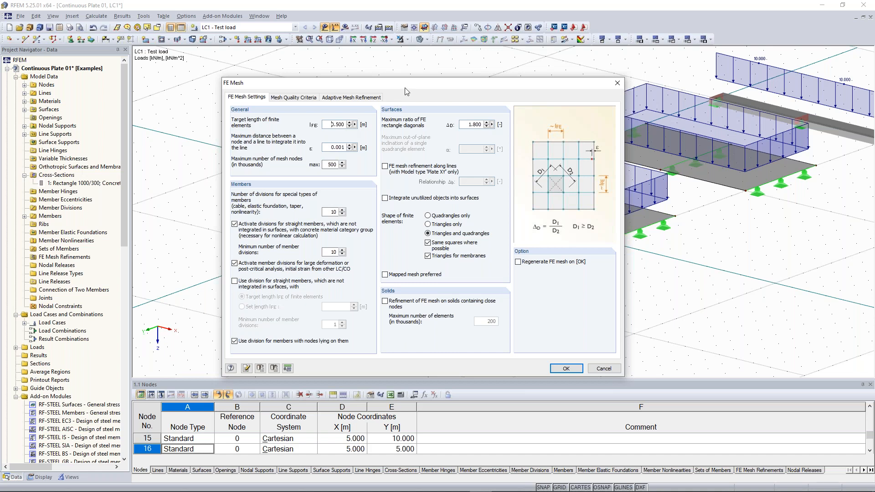
left_click_drag(412, 85, 324, 274)
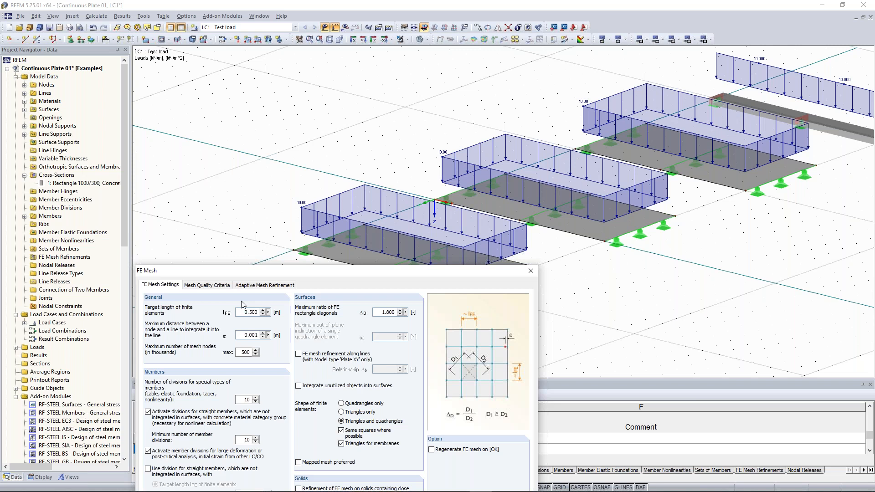
key("Escape")
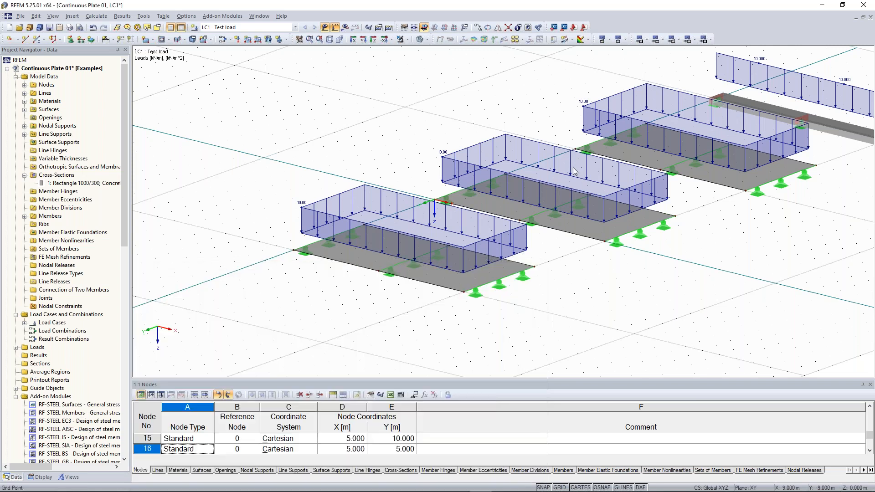
- Create a surface FE mesh refinement with a target FE length of 1 m on the first plate, surface 1
right_click(60, 259)
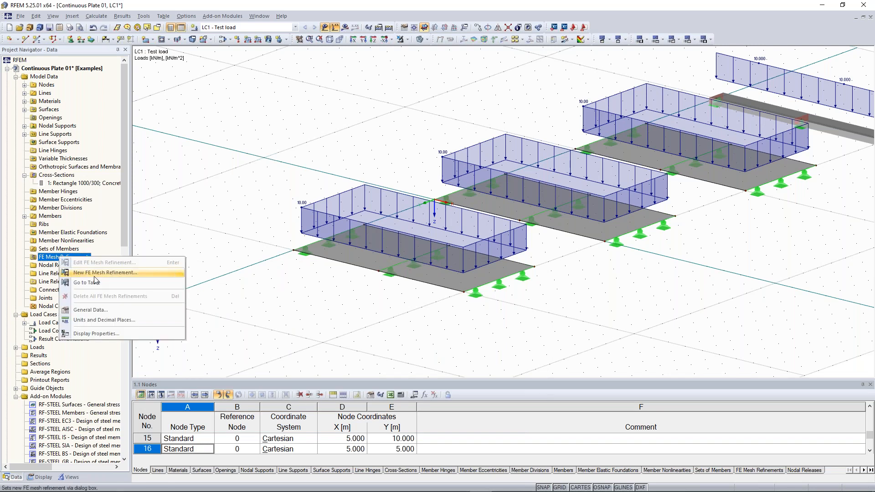
left_click(120, 272)
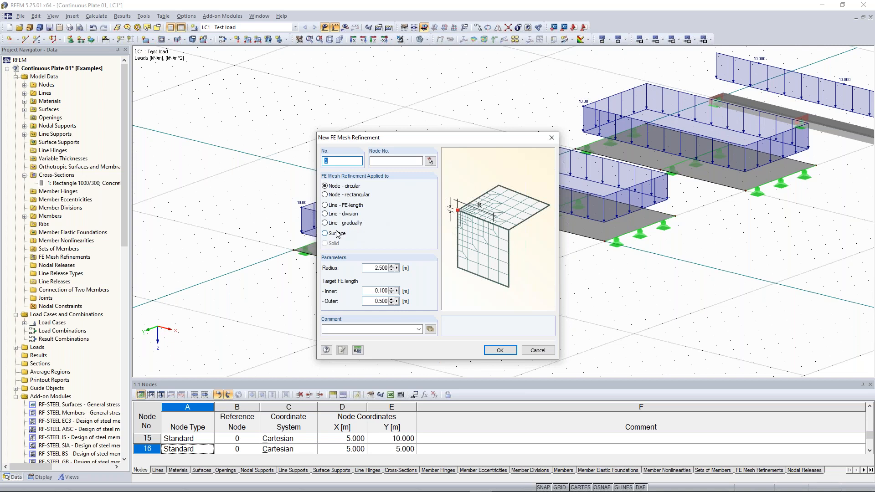
left_click(325, 233)
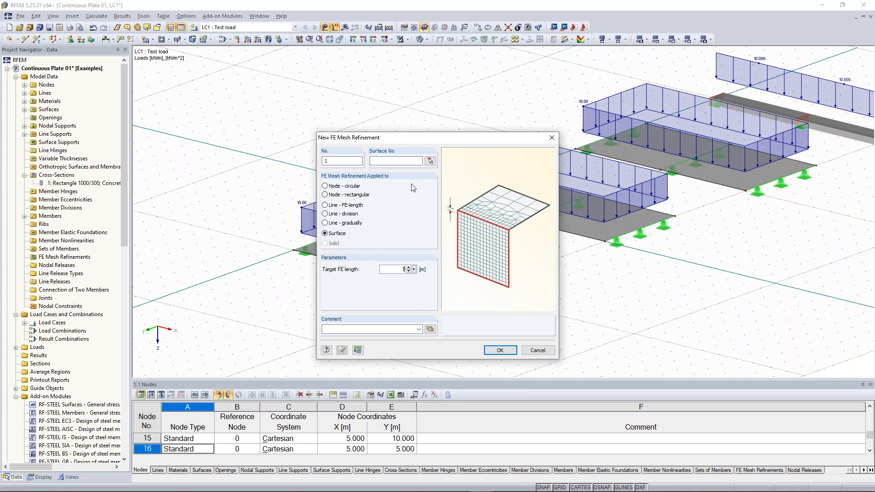
left_click(401, 162)
left_click(429, 161)
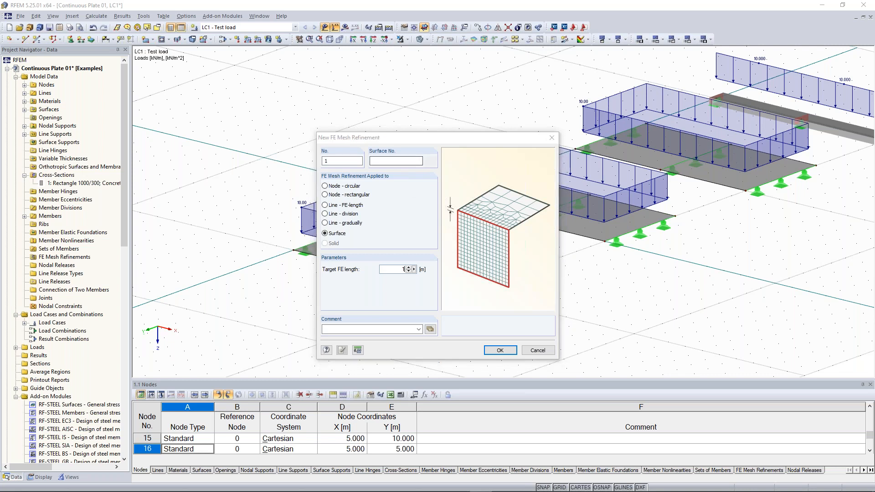
left_click(383, 262)
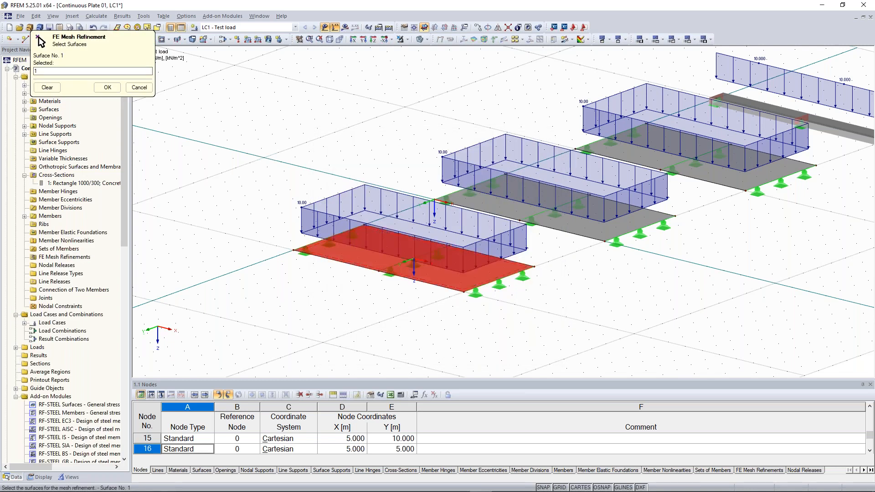
left_click(107, 88)
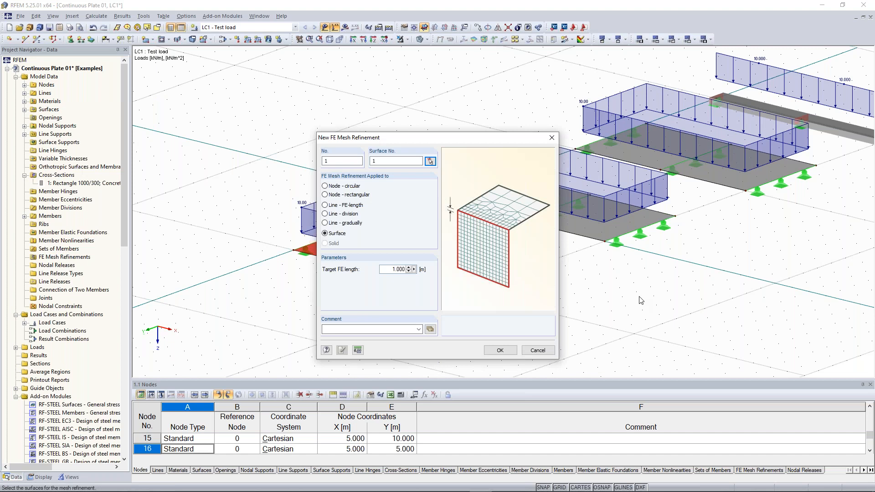
key("Return")
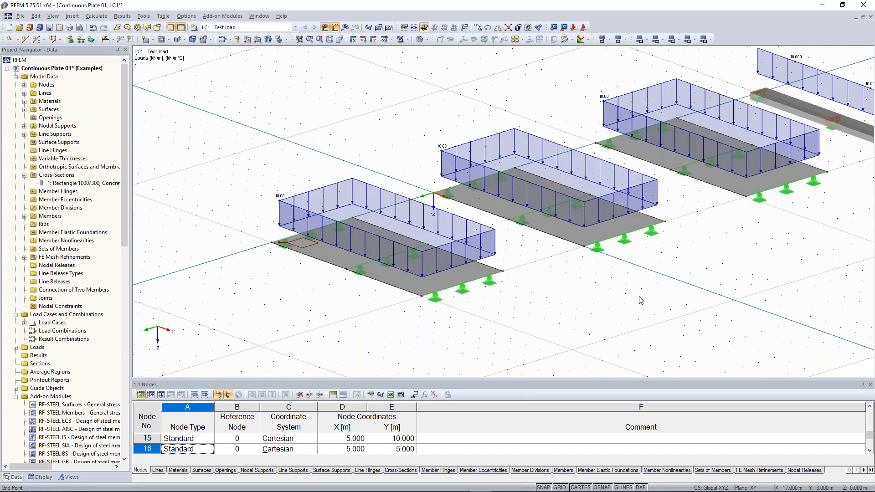
- Create a surface FE mesh refinement with a target FE length of 0.5 m on the middle plate, surface 2
right_click(65, 257)
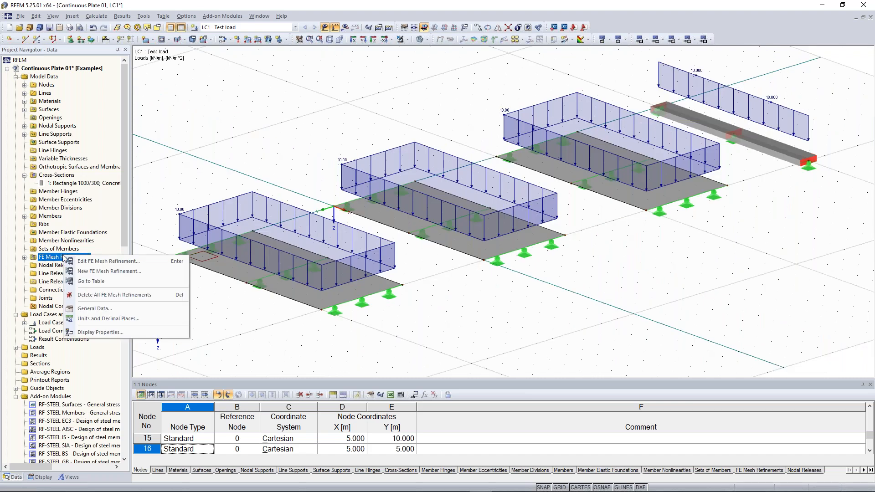
left_click(111, 271)
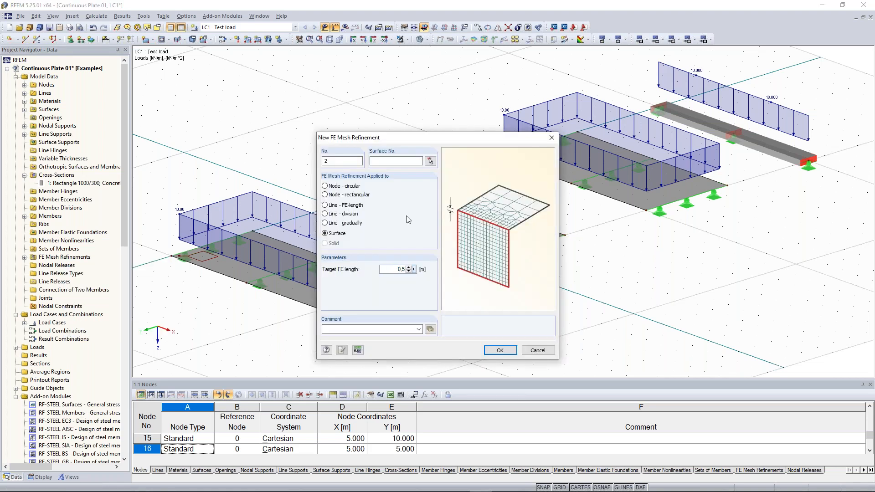
left_click(428, 164)
left_click(411, 225)
left_click(107, 87)
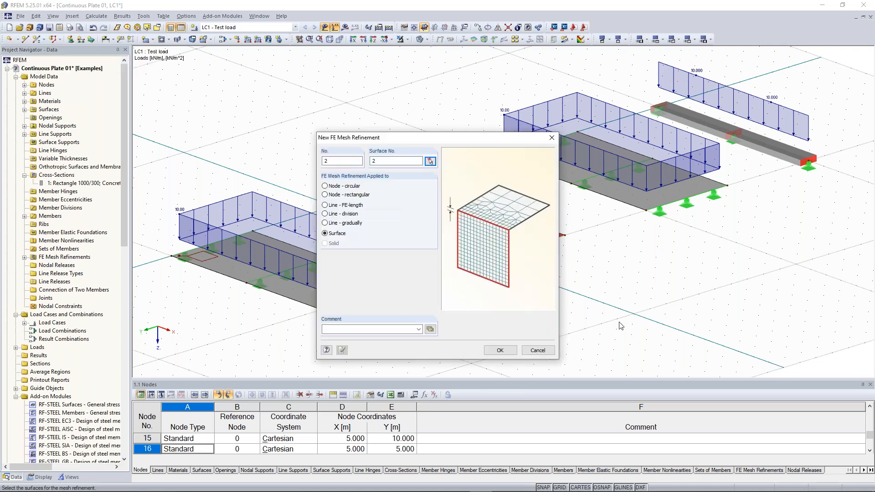
left_click(502, 350)
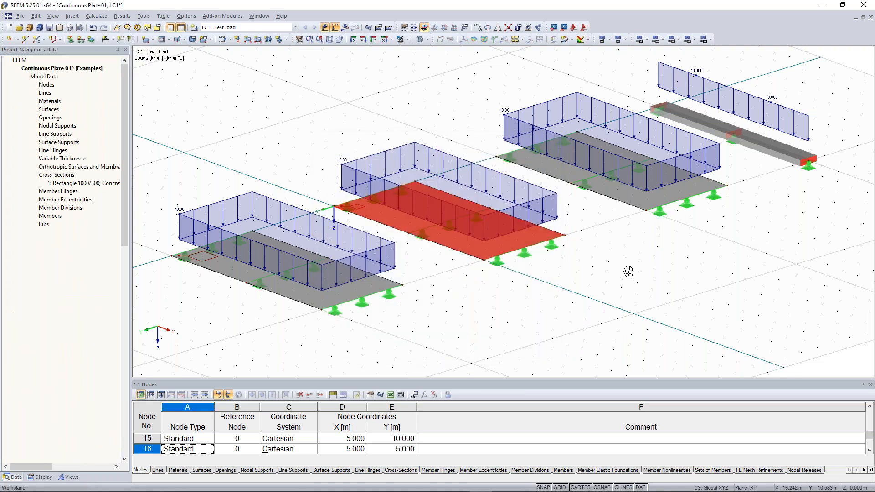
- Assign a new FE mesh refinement with a target FE length of 0.1 m to the third plate, surface 3
middle_click_drag(744, 243, 619, 273)
left_click(562, 245)
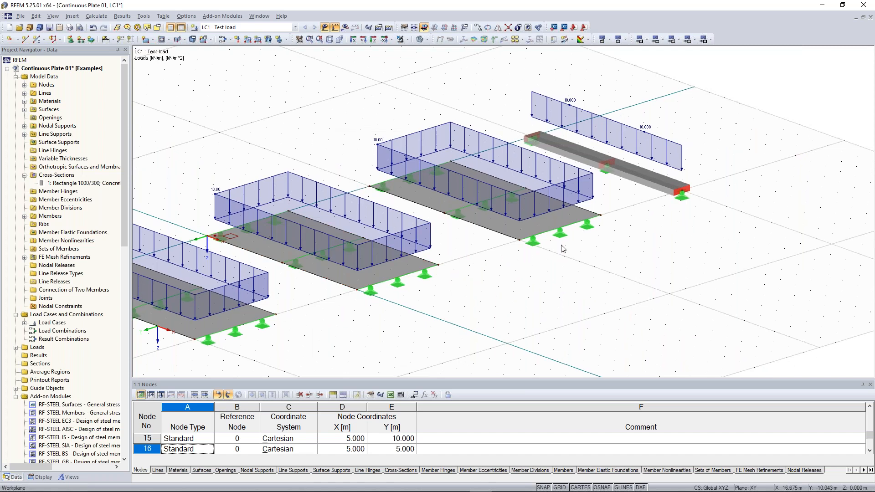
left_click(519, 239)
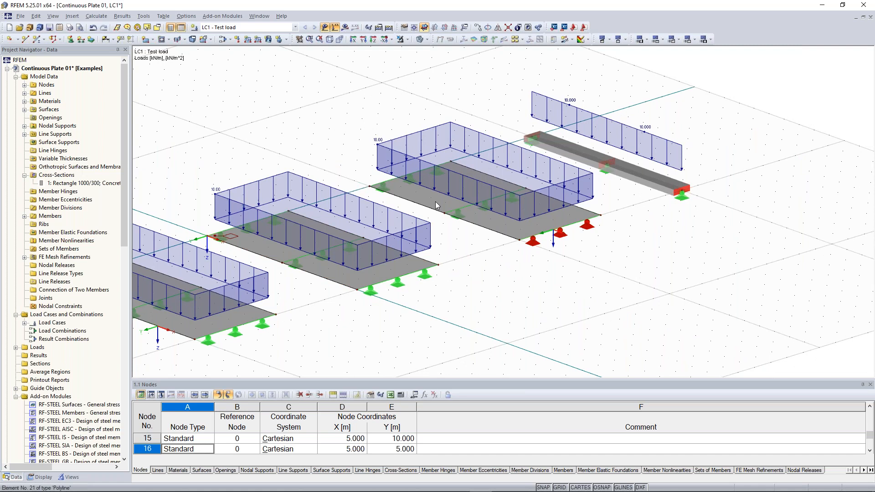
right_click(436, 204)
mouse_move(477, 234)
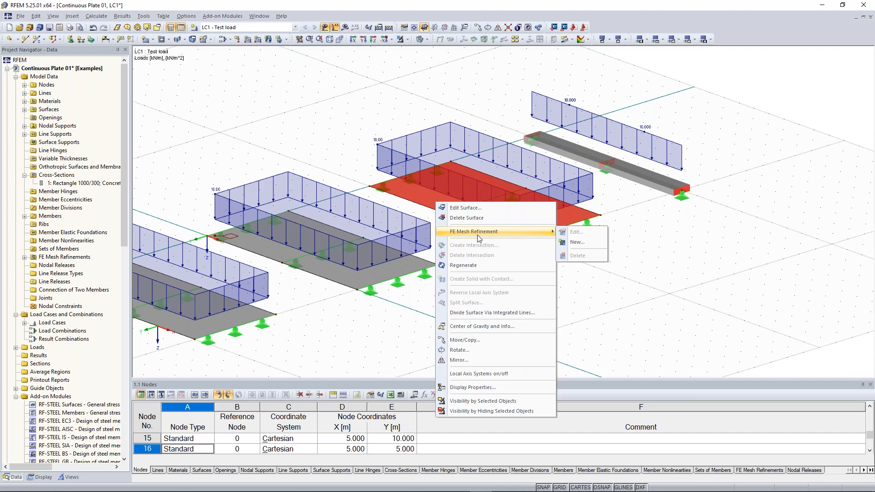
left_click(577, 242)
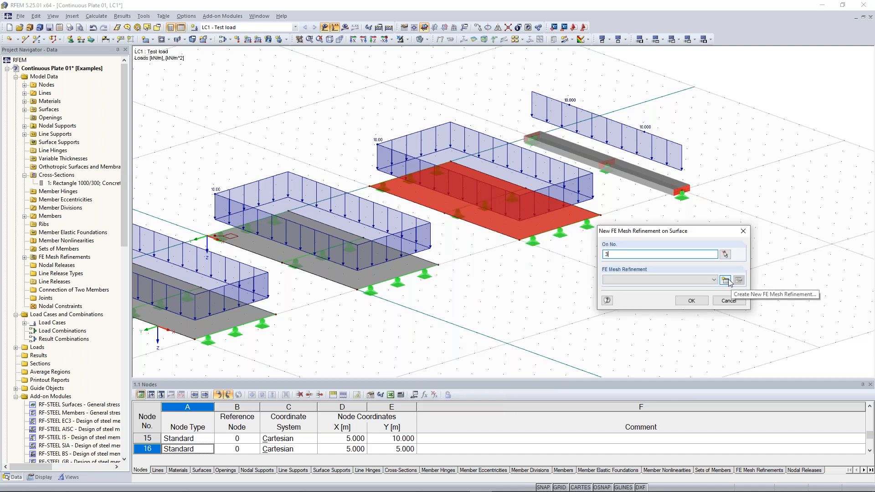
left_click(725, 280)
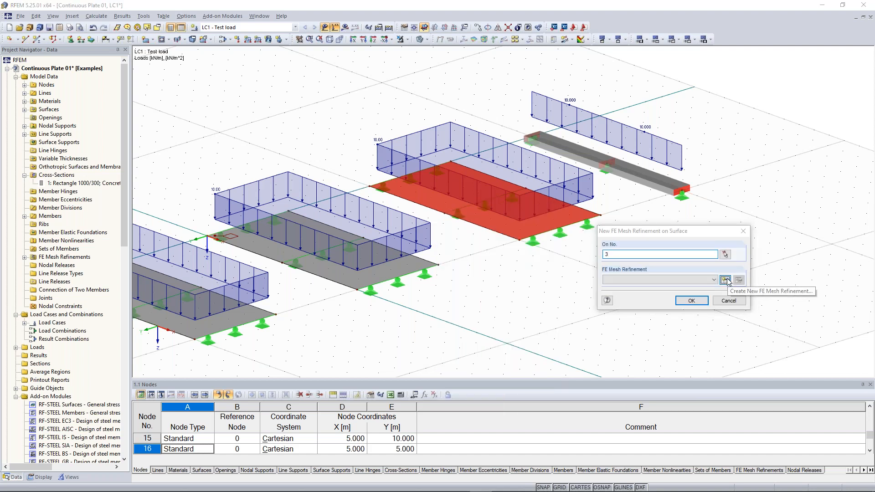
type("0,1")
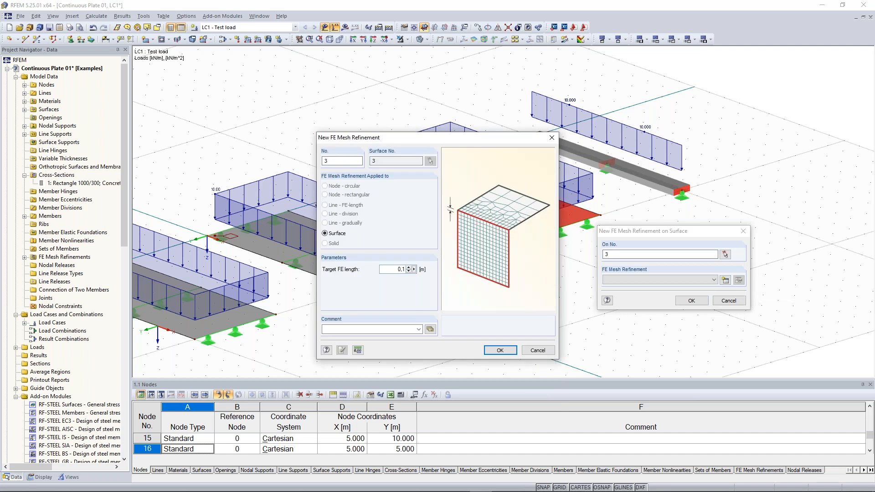
left_click(500, 350)
key("Return")
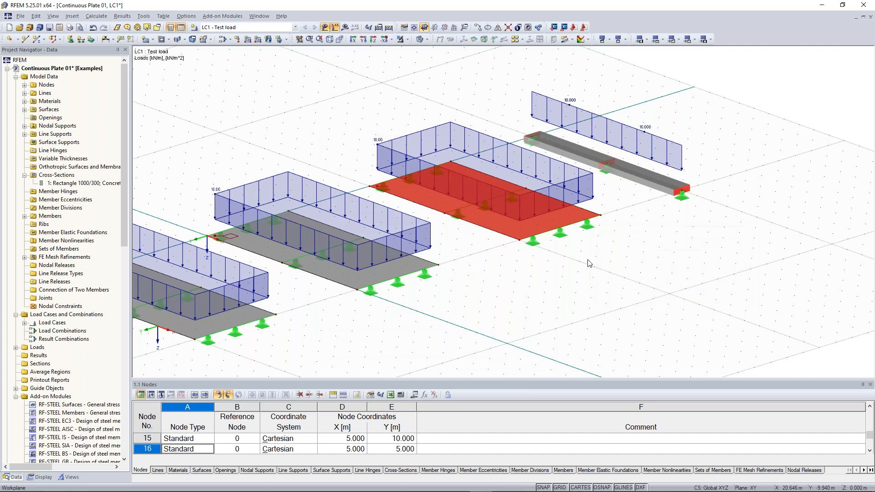
- Examine the mesh refinement symbols at the corners of the three plates
middle_click_drag(186, 222, 319, 224)
scroll(319, 224, "up", 1)
scroll(341, 235, "up", 5)
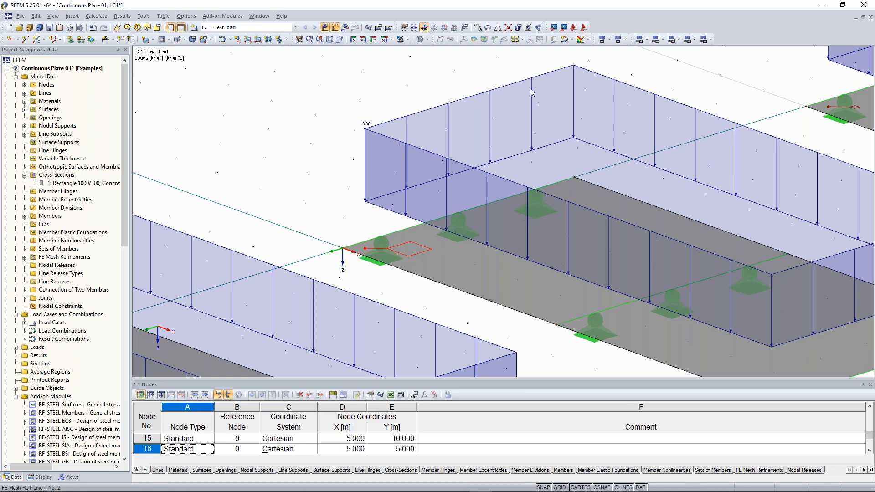
scroll(442, 122, "down", 3)
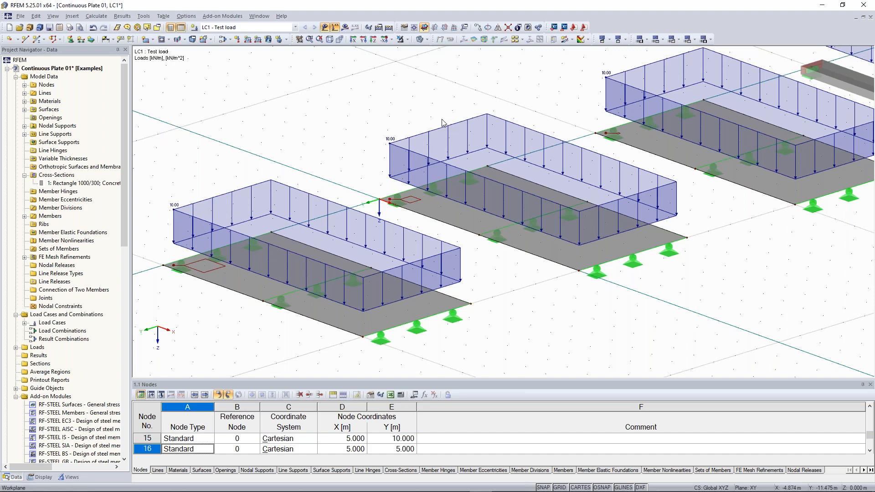
middle_click(416, 337)
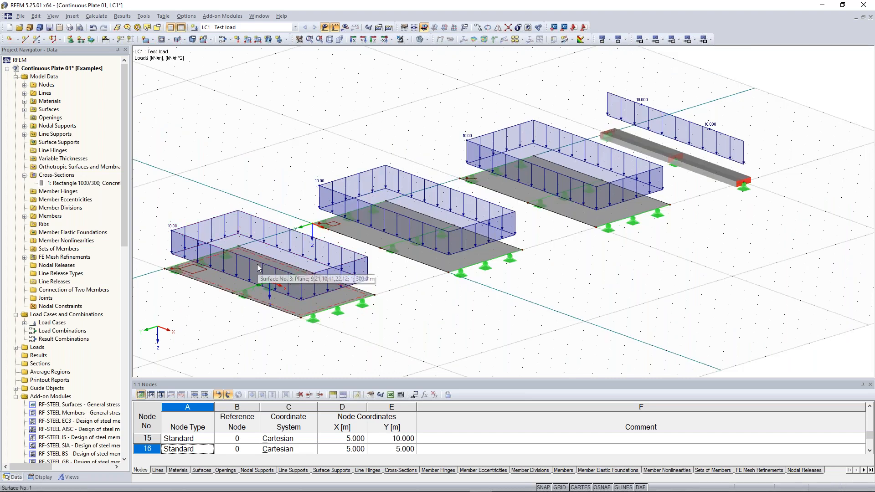
left_click(224, 274)
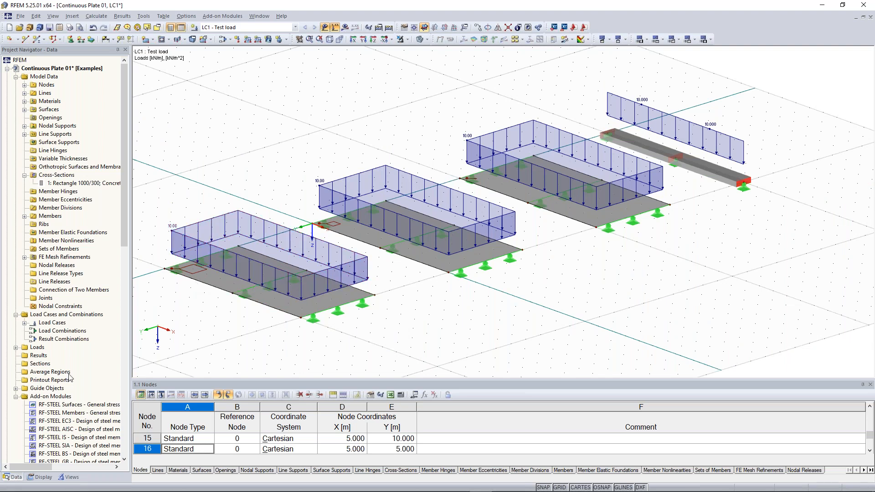
- Start a new surface section via plane, name it 1-1 and use projection direction Z
right_click(43, 365)
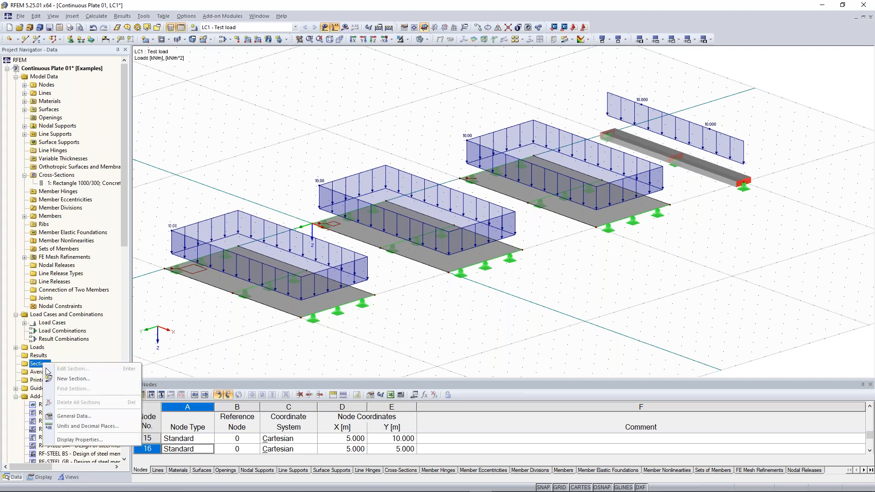
left_click(89, 382)
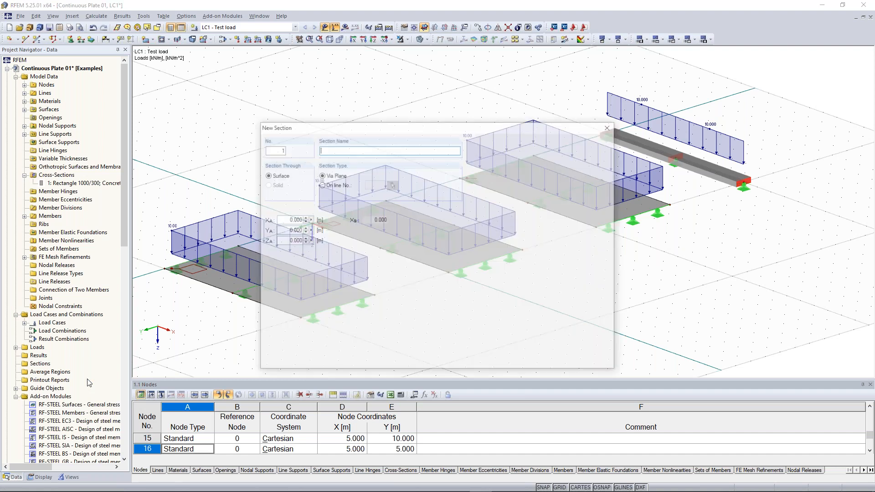
type("1-1")
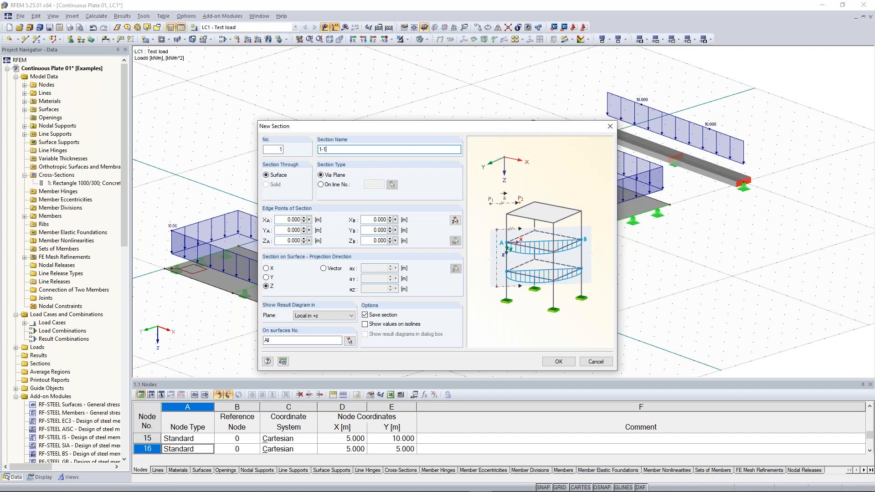
key("BackSpace")
key("BackSpace")
key("BackSpace")
type("A-A")
key("BackSpace")
key("BackSpace")
key("BackSpace")
type("1-1")
left_click(273, 290)
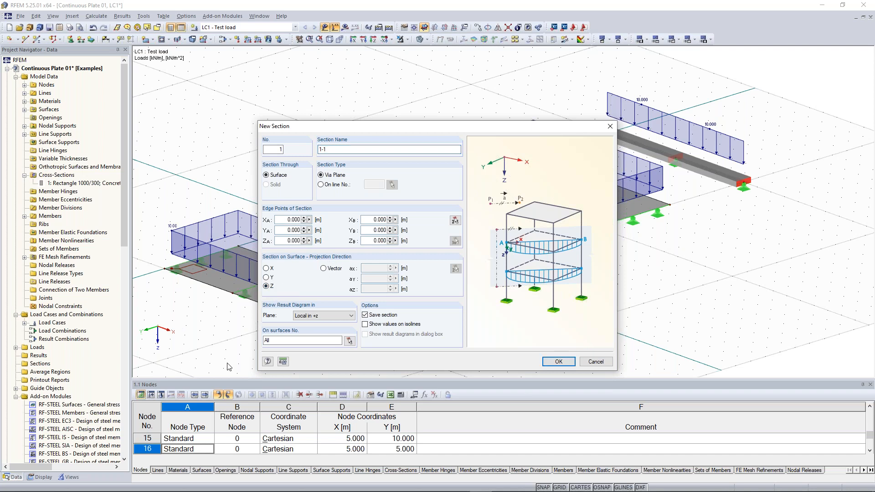
- Limit section 1-1 to surface 1 and run it along the plate's centreline from (0, 7.5, 0) to (10, 7.5, 0) m
left_click(314, 316)
left_click(316, 318)
left_click(350, 341)
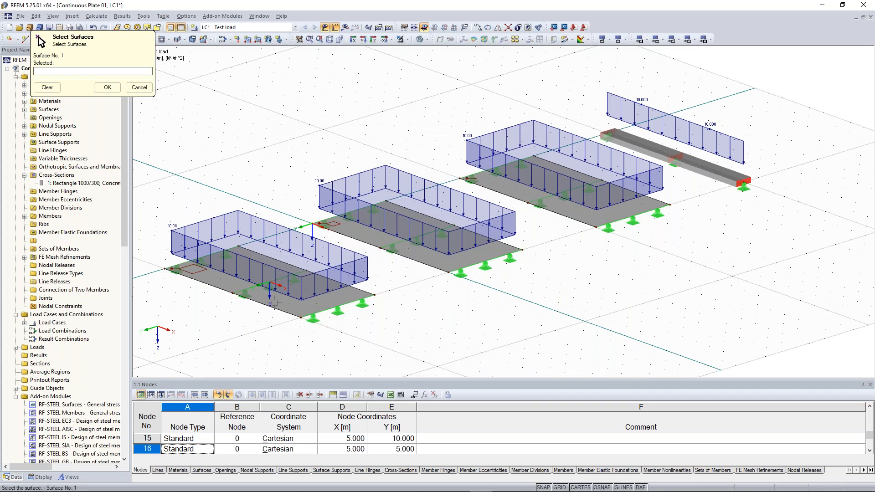
left_click(291, 210)
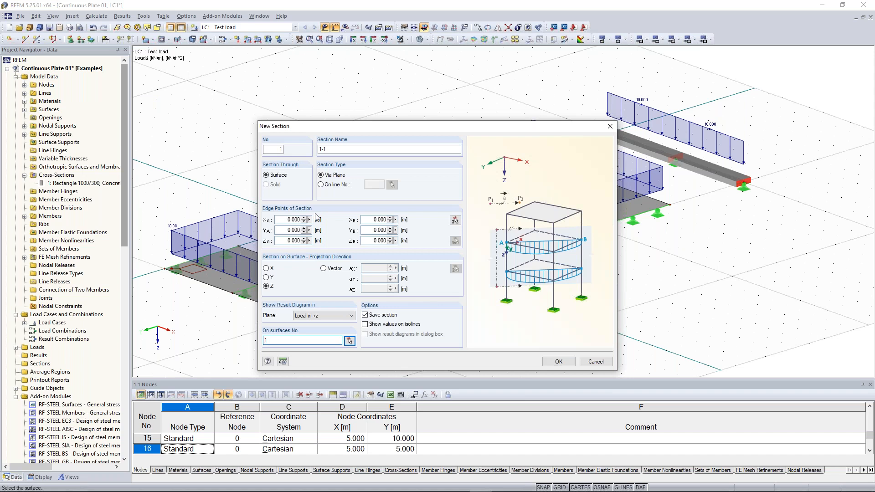
left_click(455, 220)
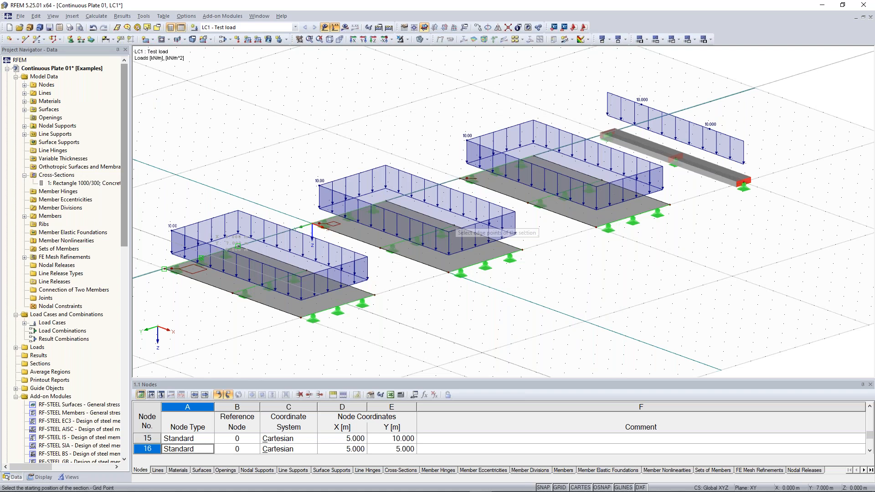
left_click(165, 269)
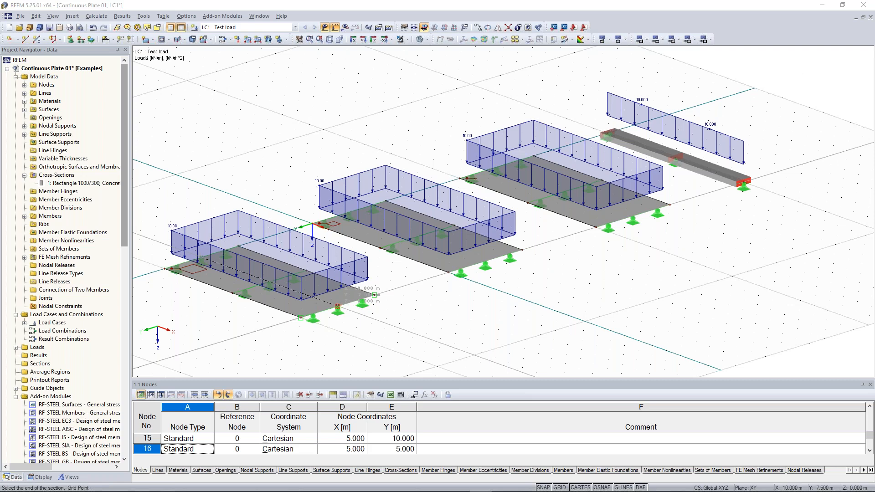
left_click(338, 307)
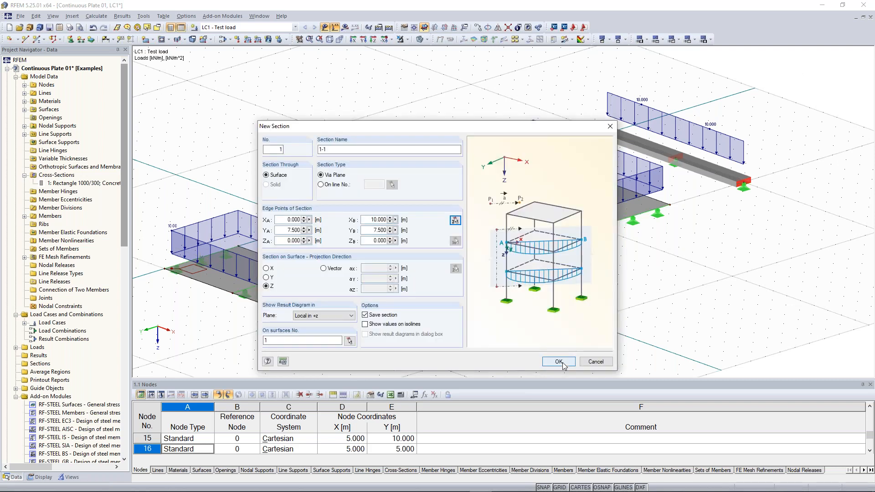
left_click(564, 366)
- Hide the loads and copy section 1-1 from the first plate to the centreline of the middle plate
middle_click_drag(246, 332, 349, 276)
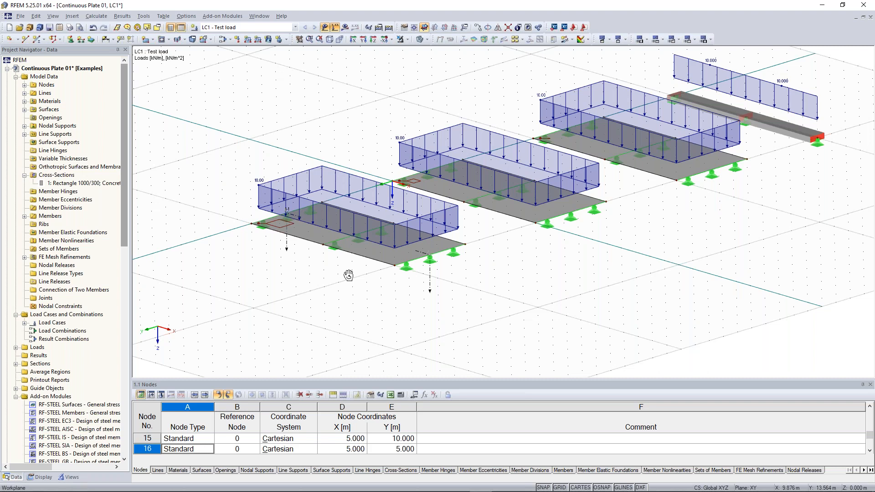
middle_click_drag(349, 275, 357, 272, "ctrl")
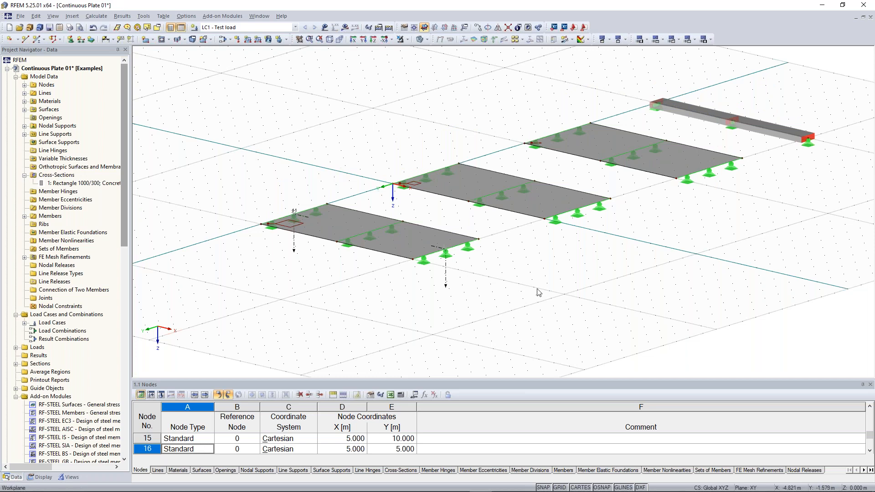
middle_click_drag(446, 275, 472, 293)
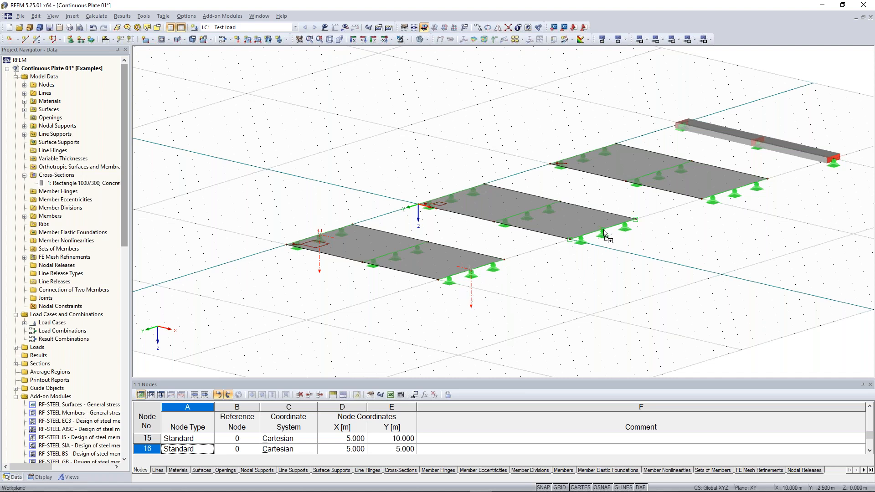
middle_click_drag(593, 251, 501, 299)
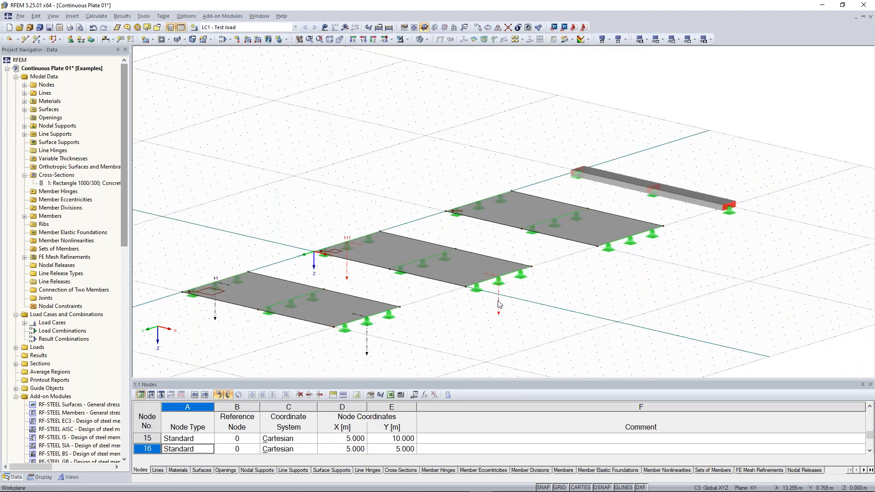
- Copy the section to the third plate's centreline and redefine the middle plate's section as 2-2 on surface 2
left_click(633, 240)
type("2-2")
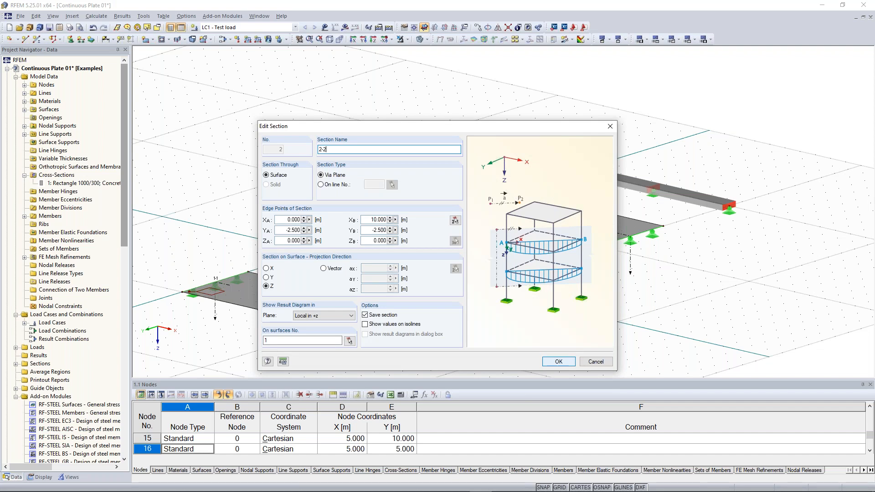
left_click(350, 341)
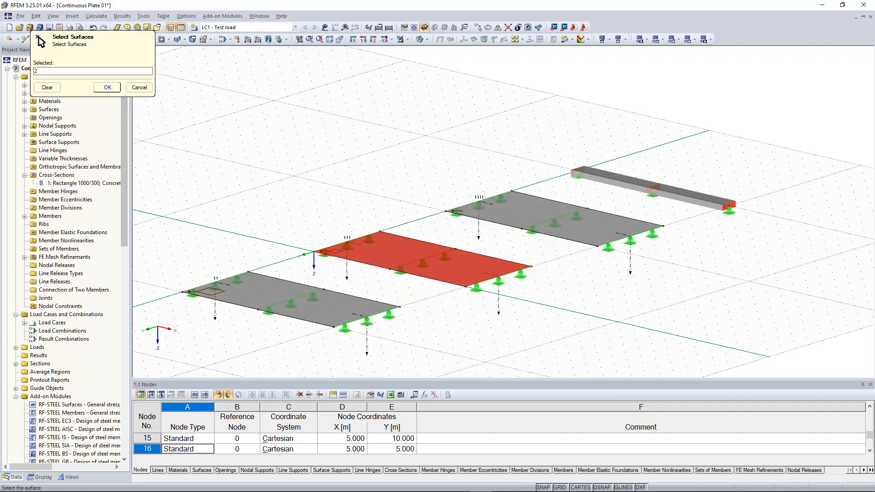
key("Return")
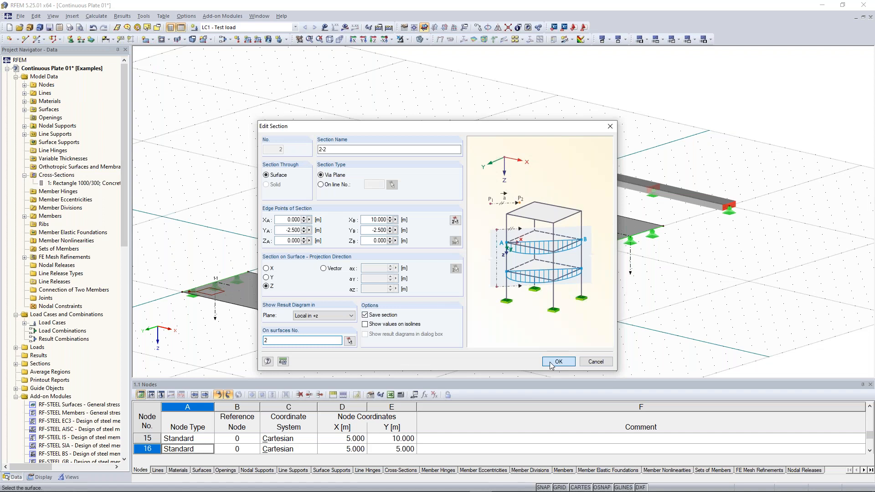
left_click(553, 363)
- Rename the third plate's section as 3-3 and assign it to surface 3
type("-3")
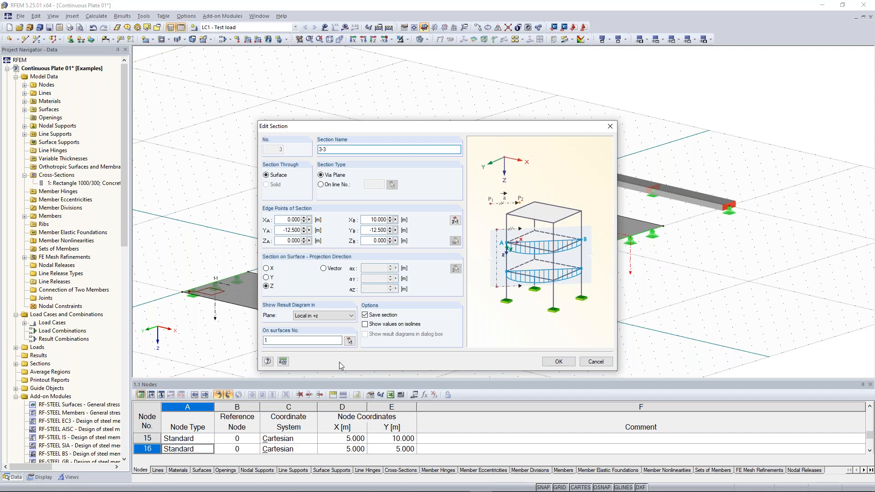
left_click(350, 341)
left_click(552, 207)
left_click(106, 86)
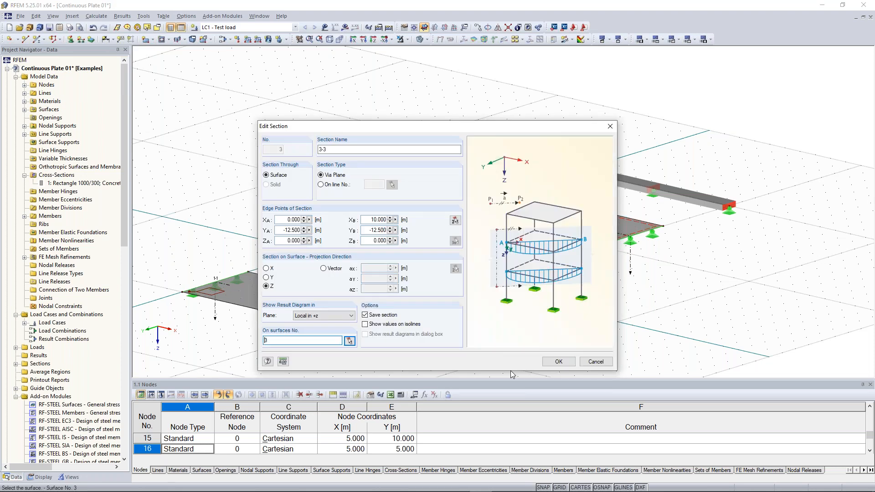
left_click(559, 362)
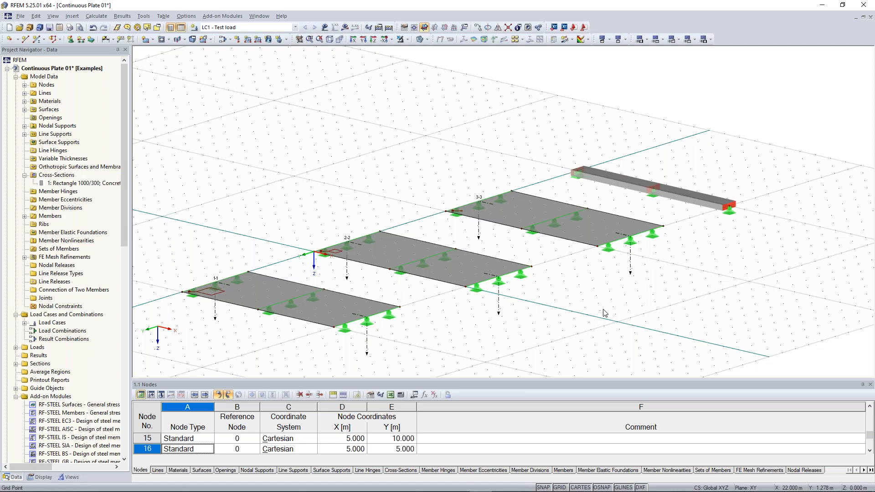
- Calculate all results for the model
middle_click_drag(603, 310, 581, 308, "ctrl")
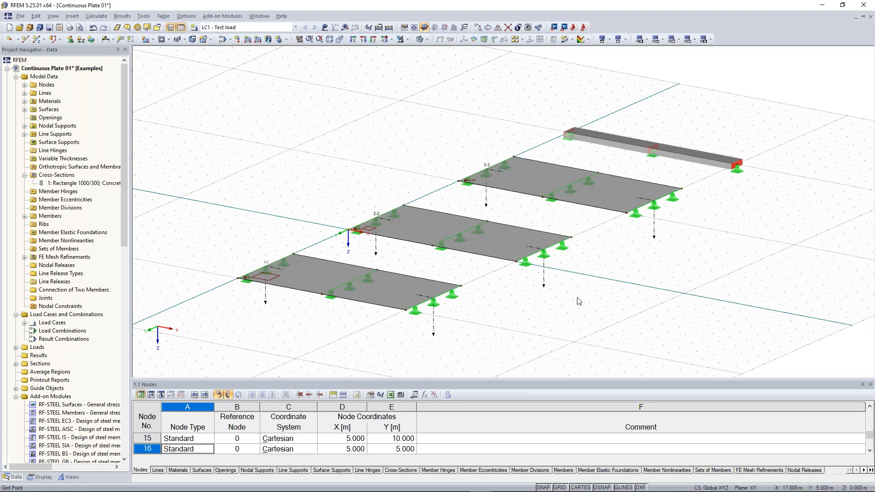
left_click(388, 28)
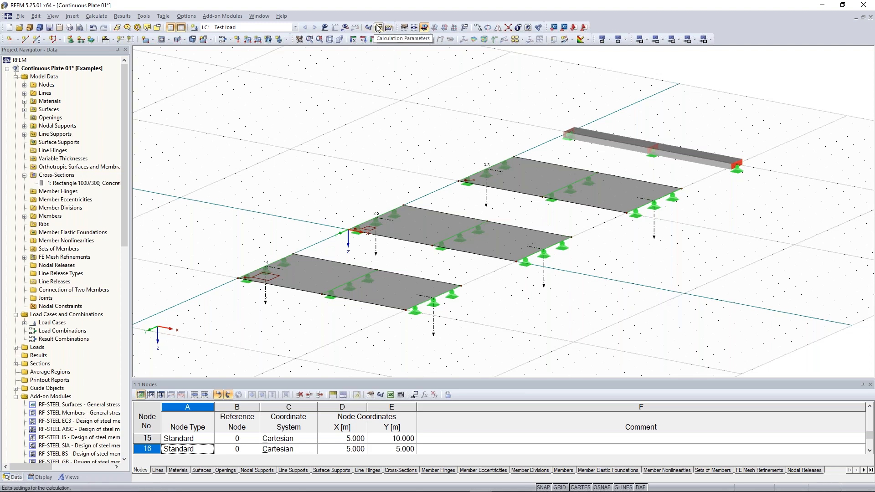
left_click(97, 16)
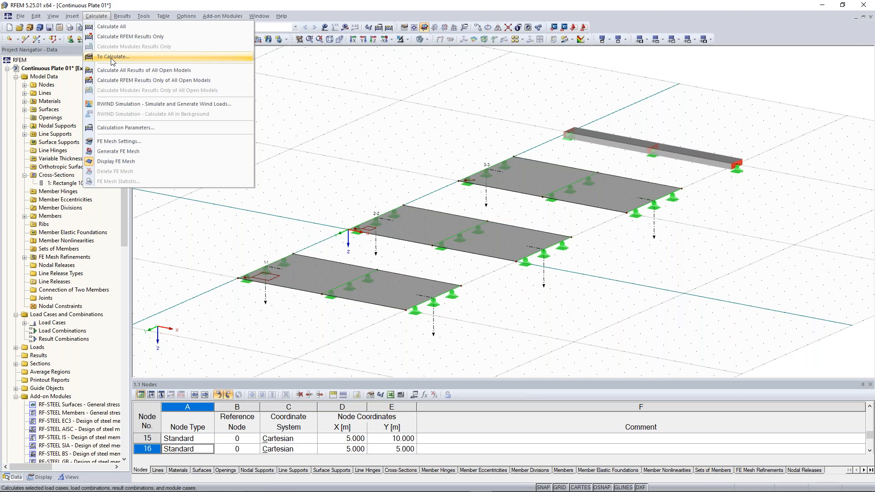
left_click(317, 93)
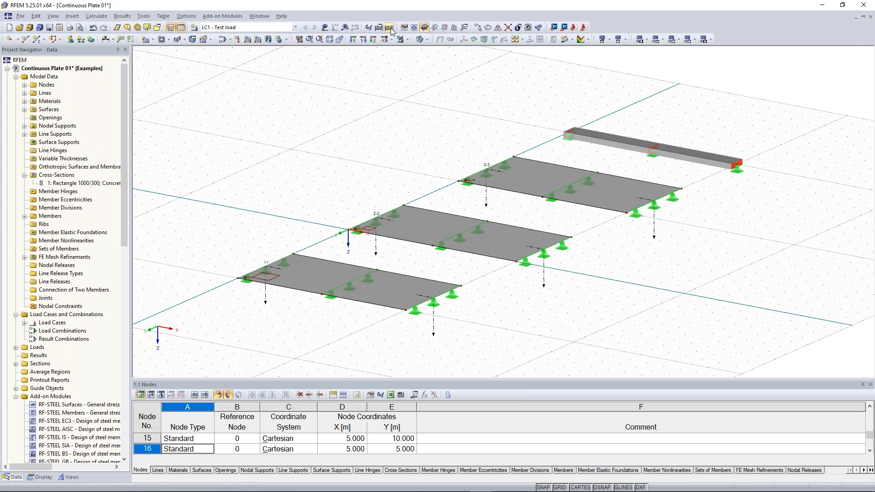
left_click(390, 29)
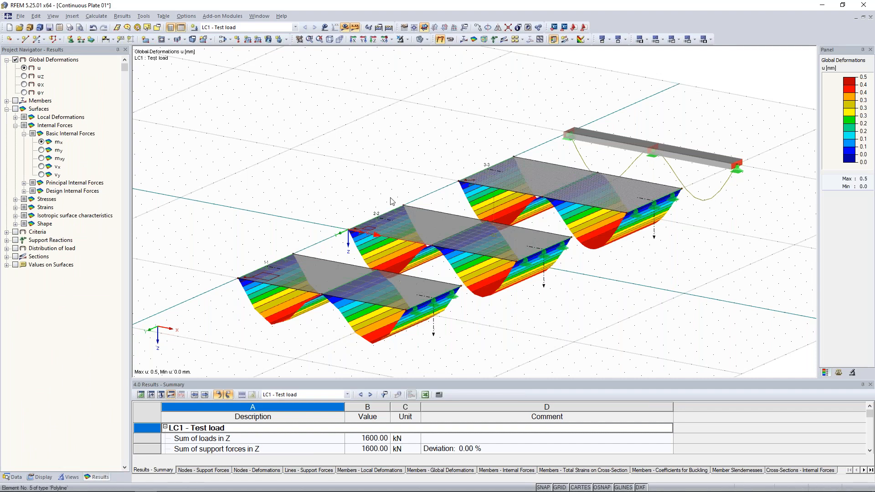
- Display the model with its global deformation results in wireframe mode
middle_click_drag(300, 186, 329, 148)
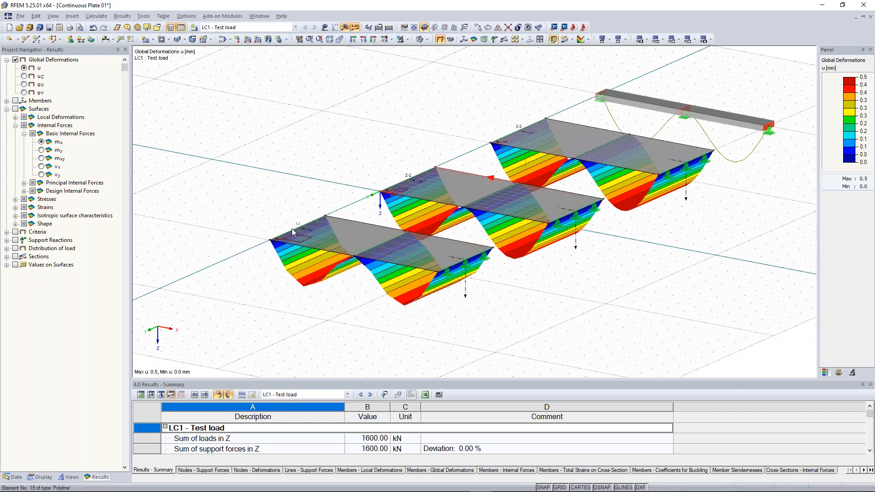
scroll(292, 228, "up", 2)
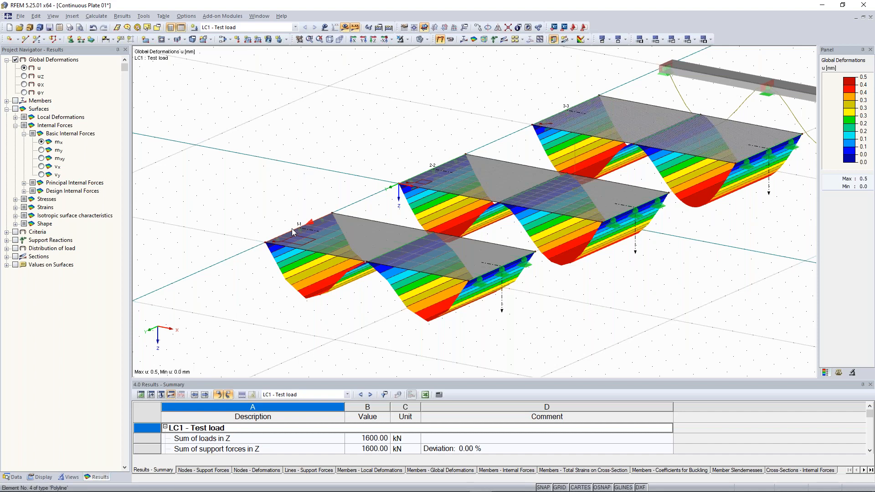
scroll(292, 229, "up", 1)
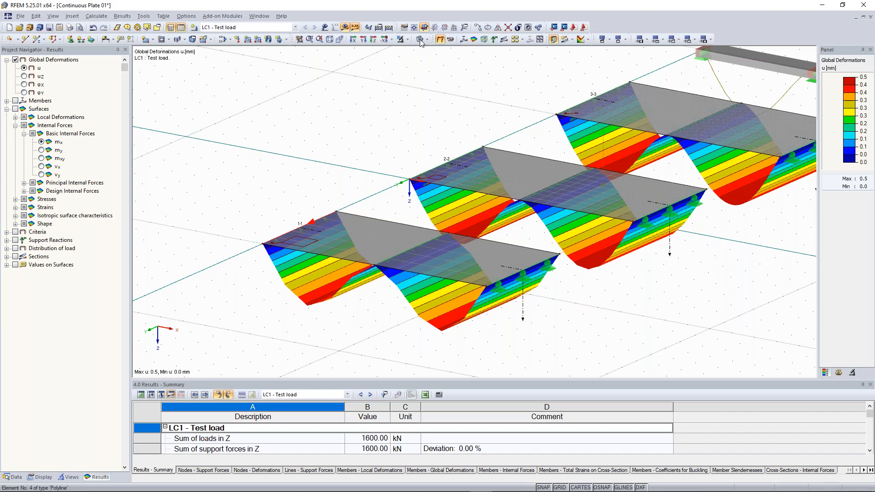
left_click(419, 39)
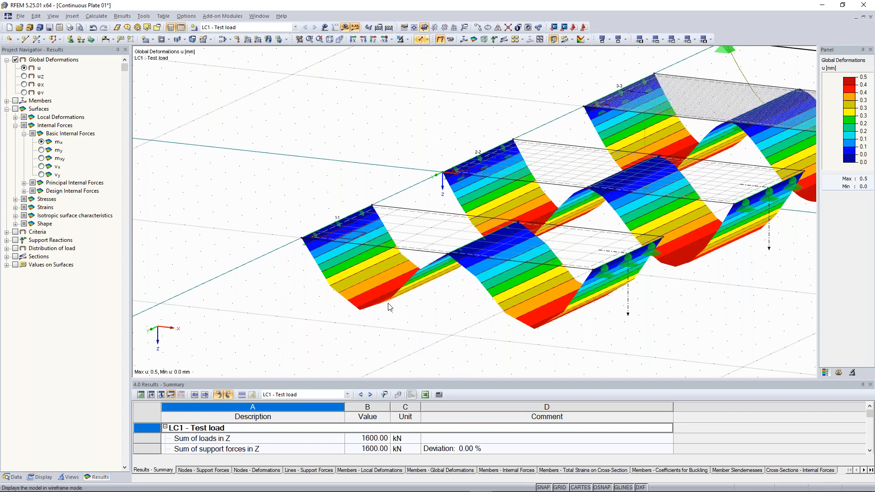
- Examine the deformation shapes and FE meshes of the plates up close, comparing the coarser and finer refinements
scroll(390, 308, "up", 4)
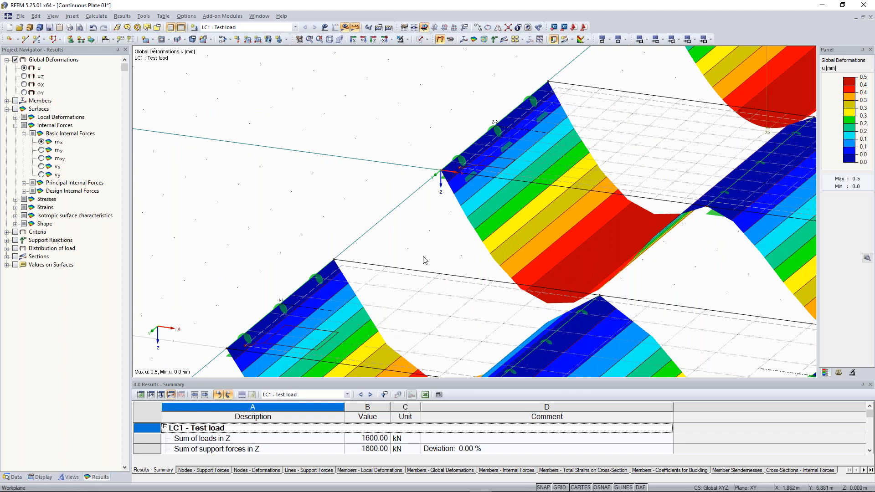
scroll(432, 231, "up", 3)
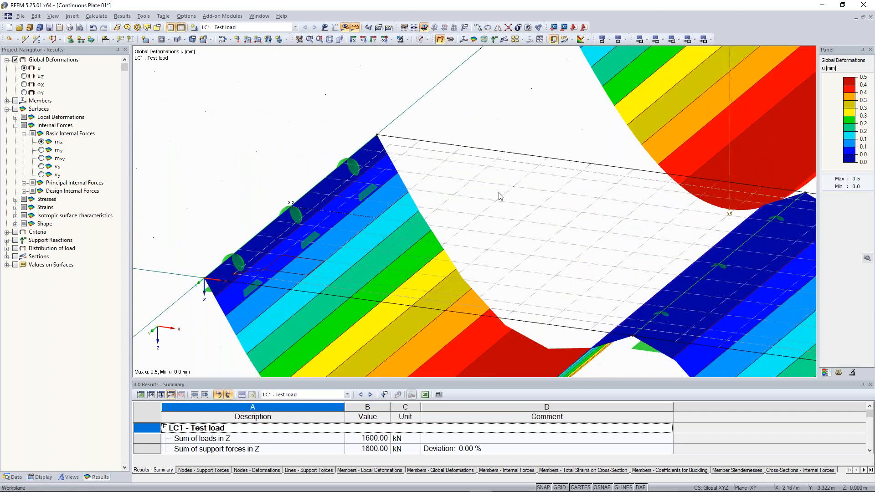
scroll(510, 201, "down", 2)
scroll(509, 200, "down", 3)
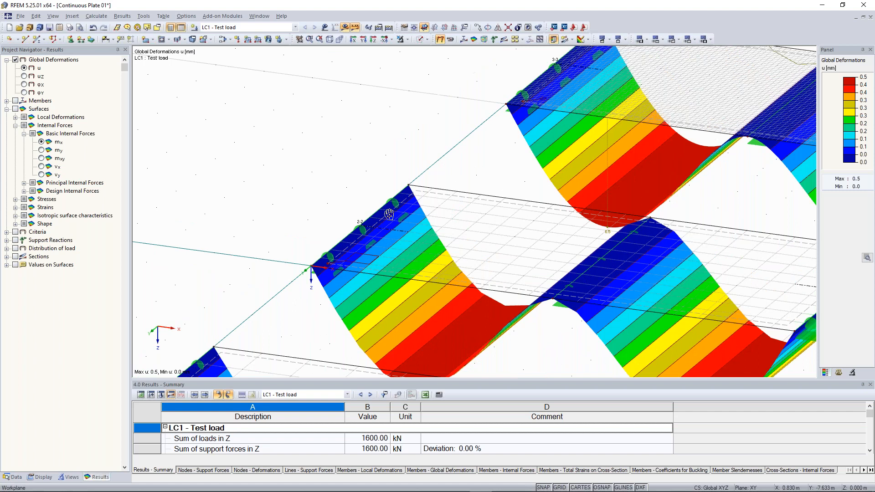
scroll(396, 203, "up", 3)
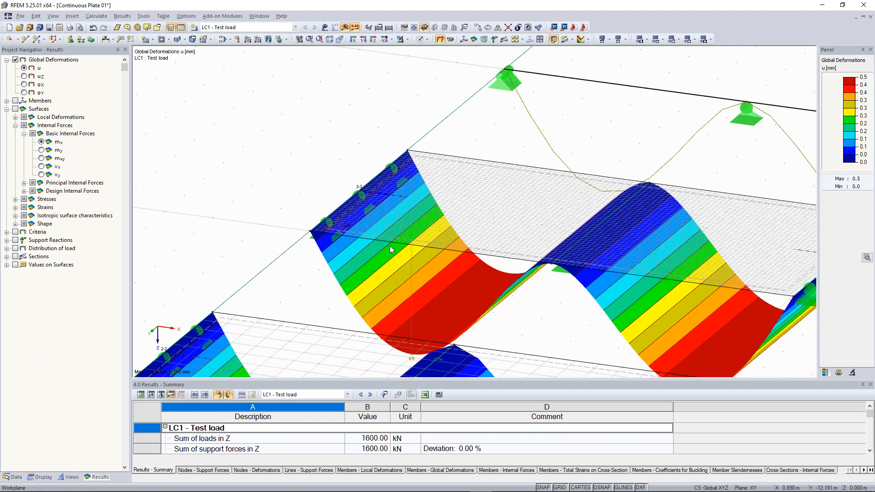
scroll(391, 249, "up", 3)
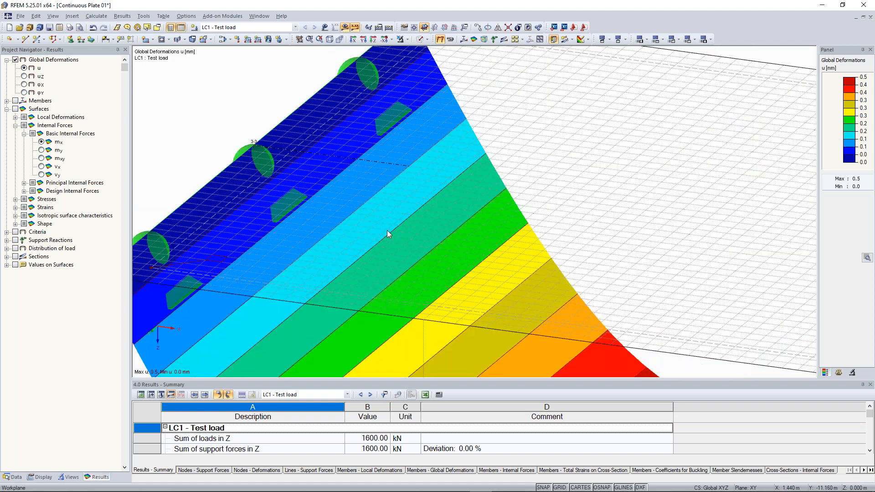
- Examine the plates' global deformations and the My moment diagram of the two-span beam
scroll(294, 279, "down", 3)
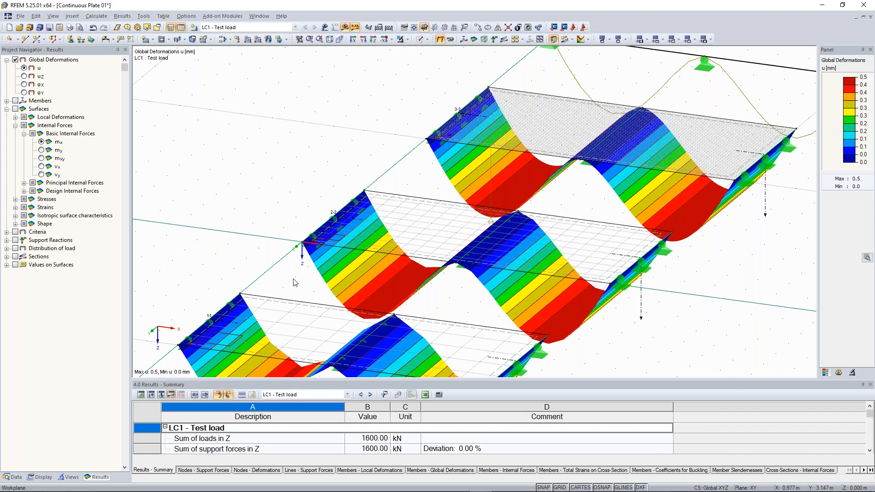
scroll(336, 95, "down", 5)
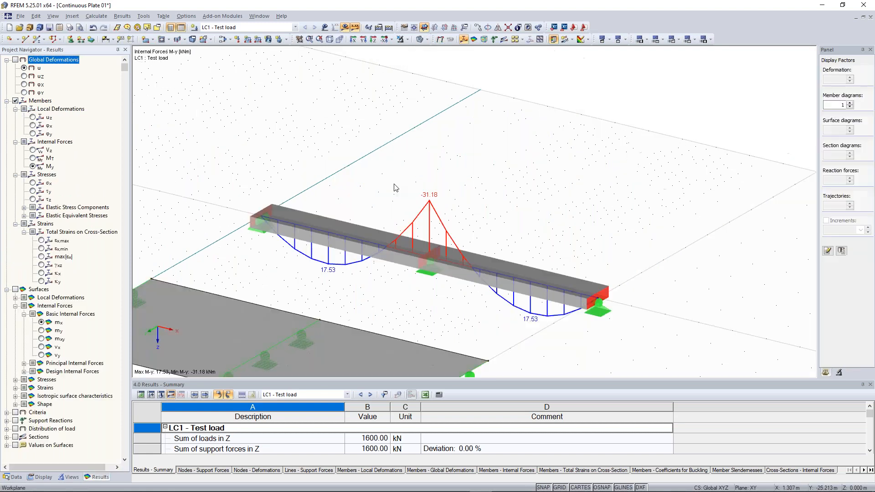
scroll(438, 196, "down", 2)
middle_click_drag(447, 198, 487, 164, "ctrl")
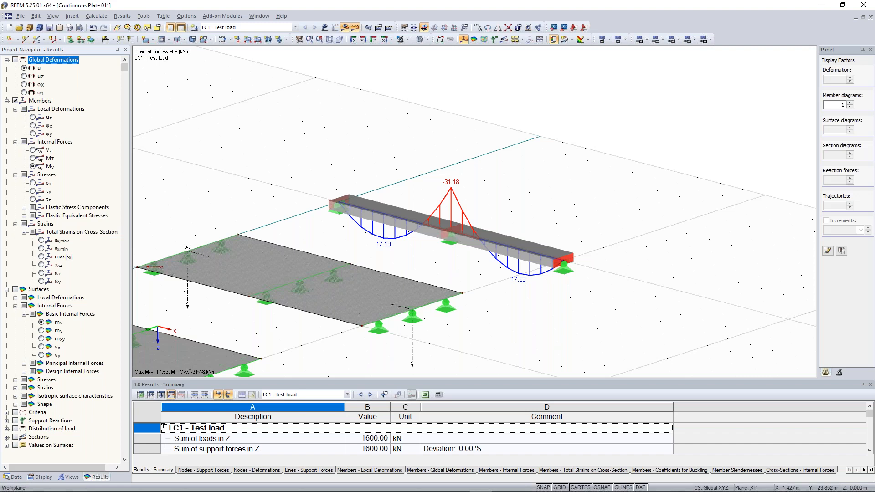
scroll(372, 141, "down", 4)
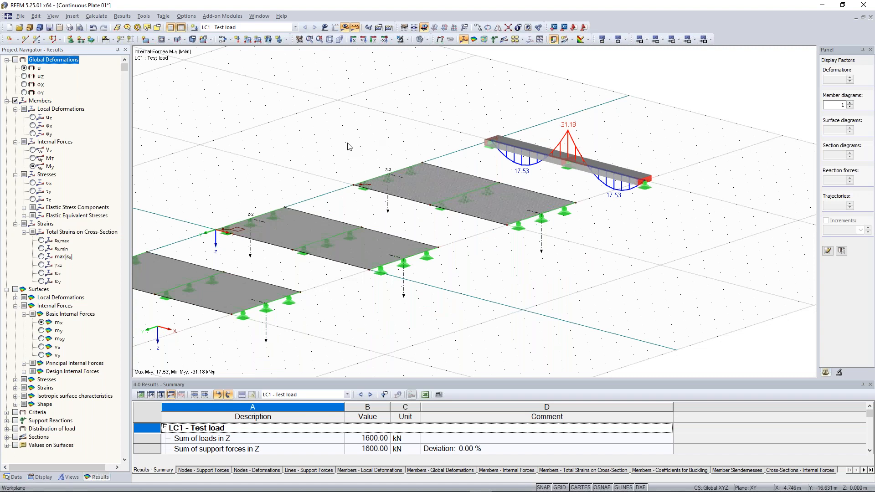
- Check the beam's shear force Vz diagram and switch the member results back to My
left_click(33, 150)
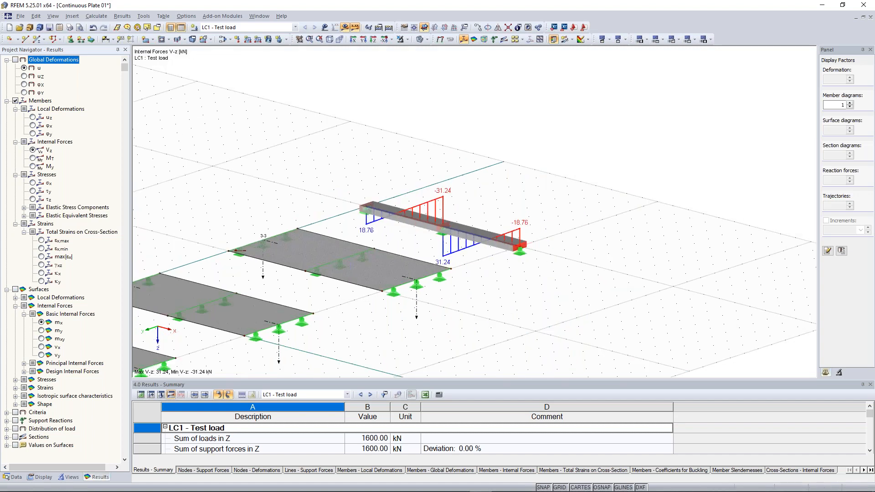
left_click(33, 166)
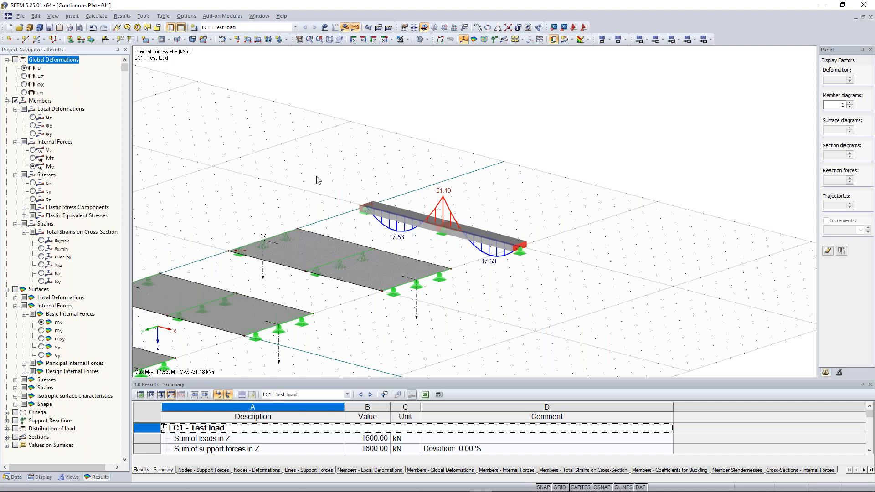
scroll(319, 180, "down", 2)
middle_click_drag(318, 180, 496, 132)
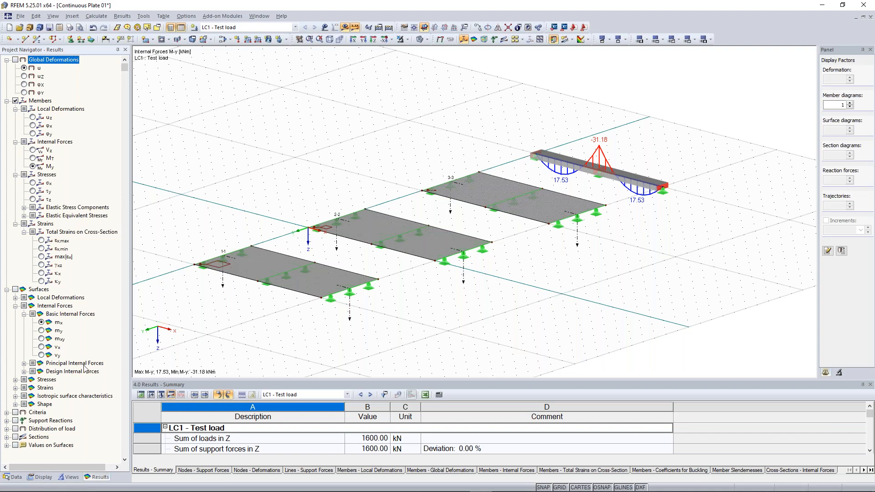
- Display the section diagrams together with the surface results for the basic internal force mx on the plates
left_click(15, 437)
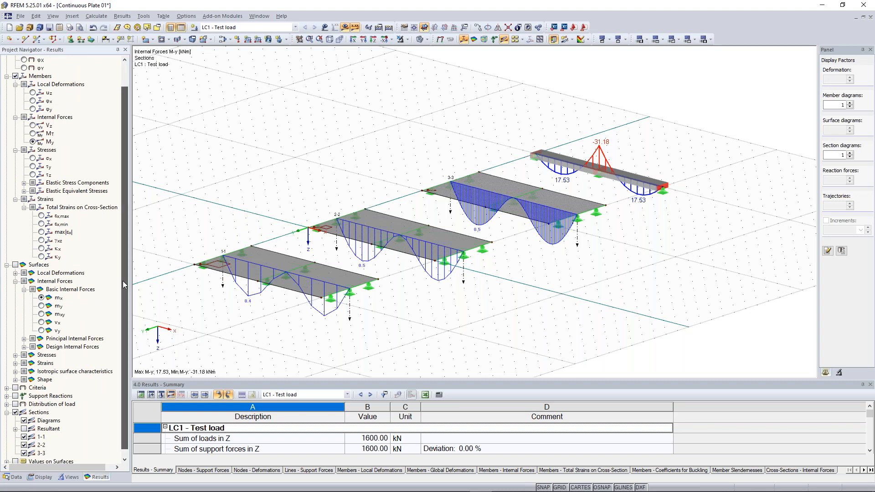
scroll(122, 281, "down", 1)
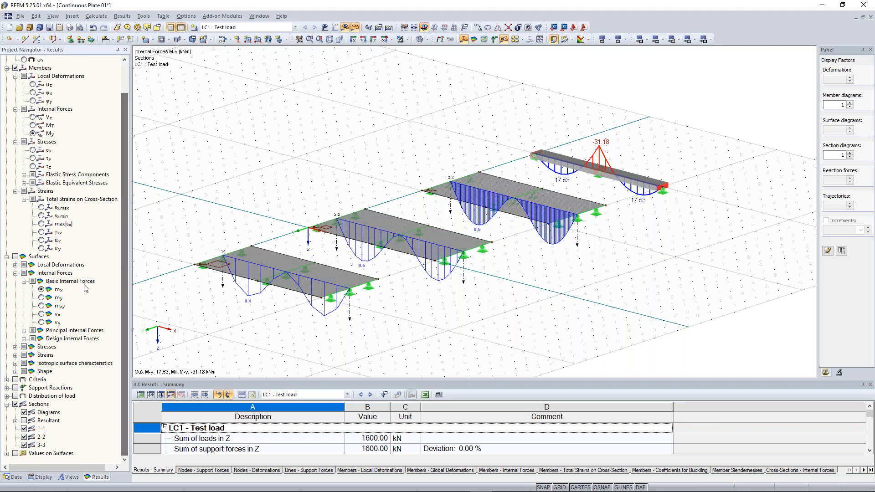
left_click(15, 257)
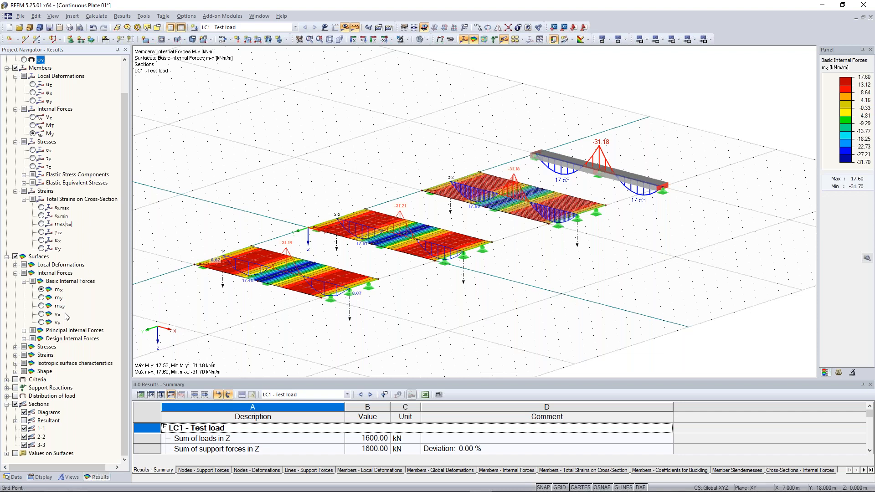
middle_click_drag(256, 322, 306, 307)
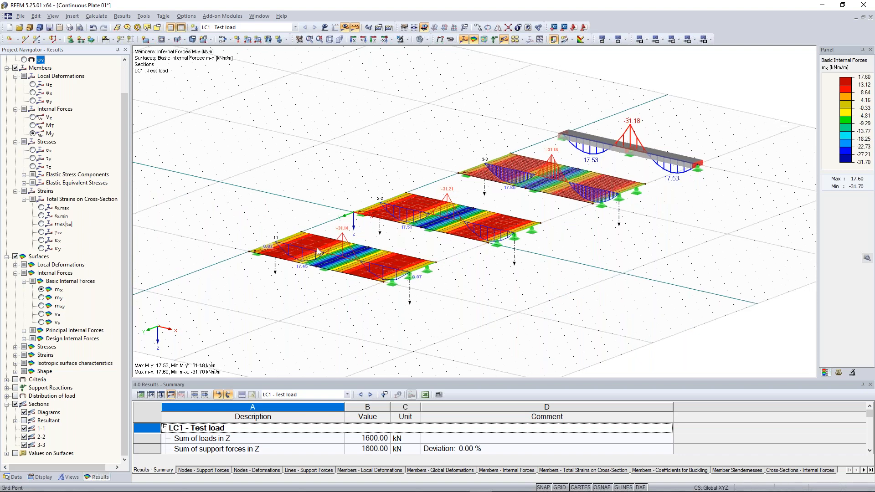
- Show the plate surfaces' local axis systems with the results hidden, and turn the results back on
scroll(293, 301, "up", 1)
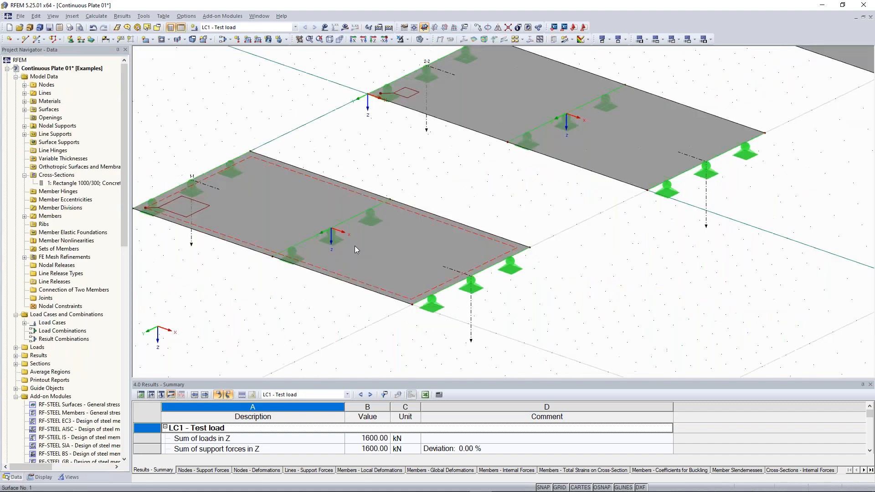
scroll(354, 241, "up", 2)
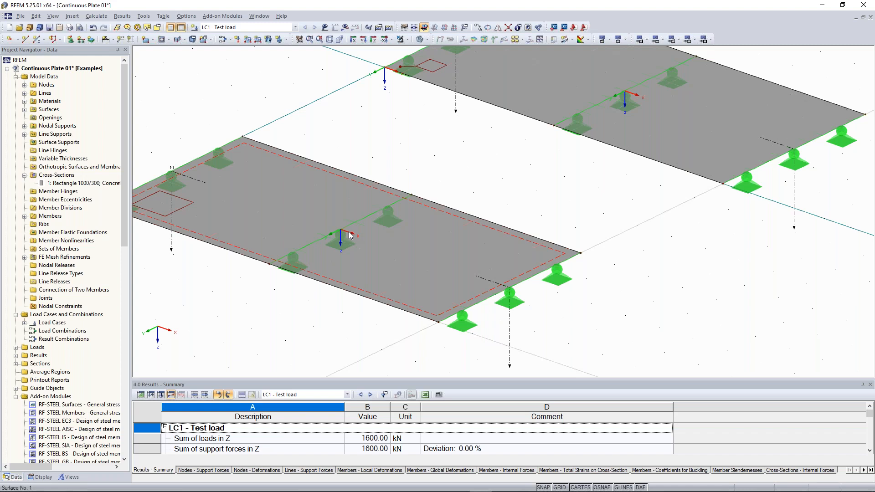
scroll(195, 303, "down", 1)
middle_click_drag(195, 303, 244, 315)
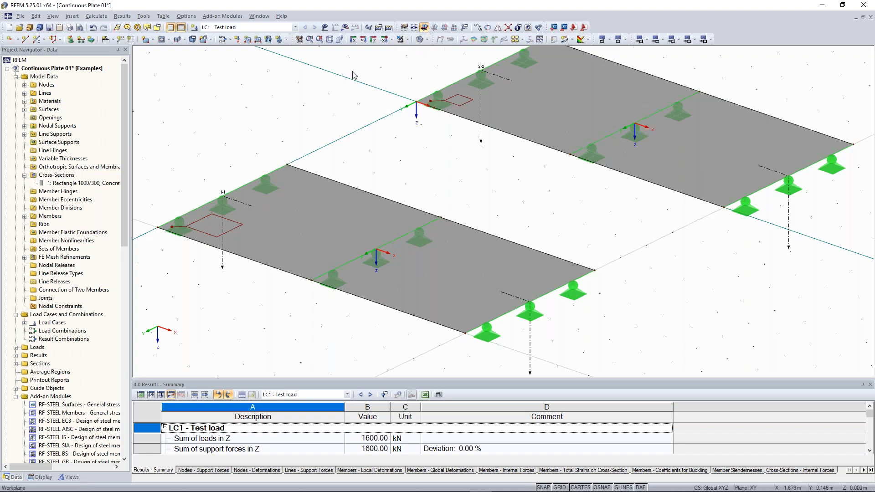
left_click(345, 27)
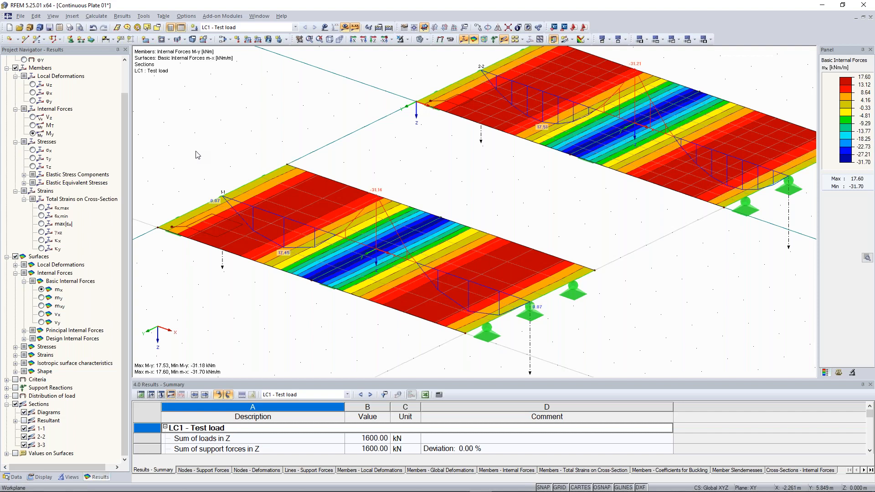
- View the surface moments my on the plates and switch the surface results back to mx
scroll(442, 254, "up", 1)
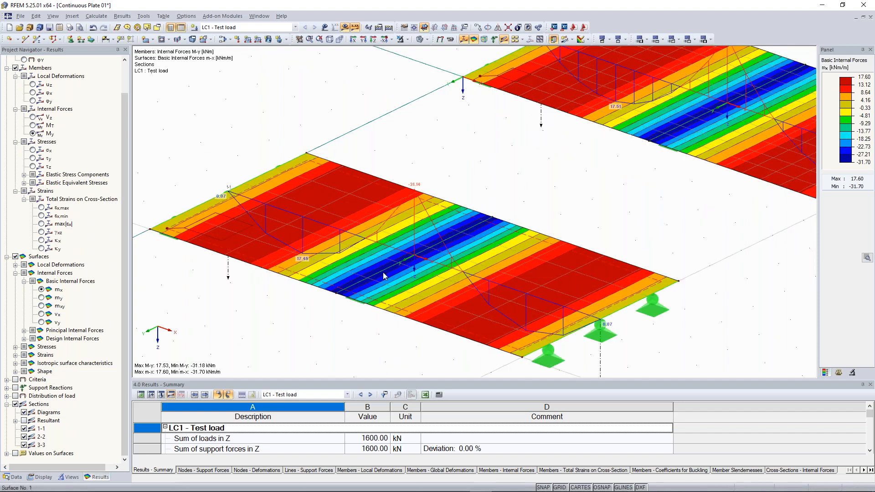
left_click(41, 297)
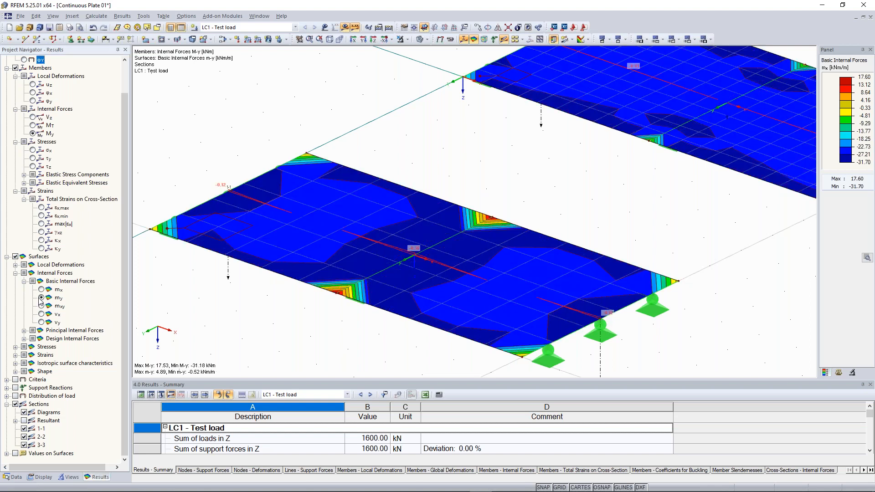
left_click(42, 289)
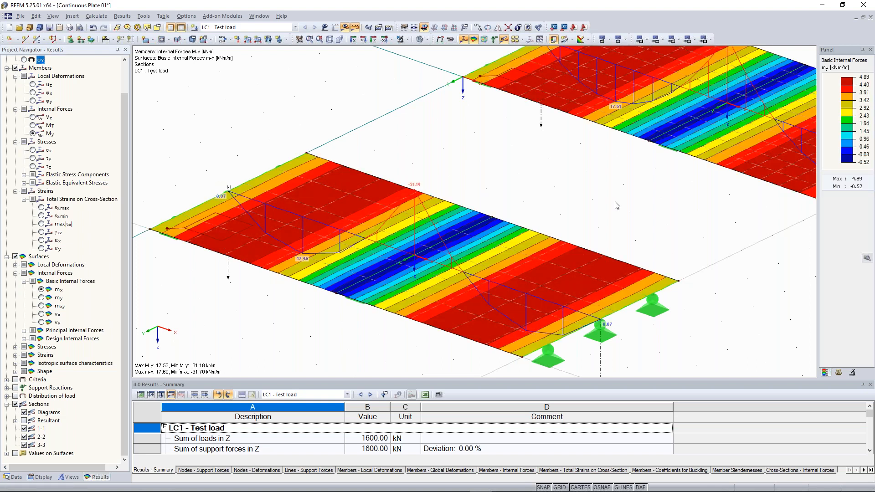
- Turn on the local axis systems of the beam members
scroll(616, 206, "down", 5)
middle_click_drag(716, 153, 412, 271)
scroll(559, 180, "up", 5)
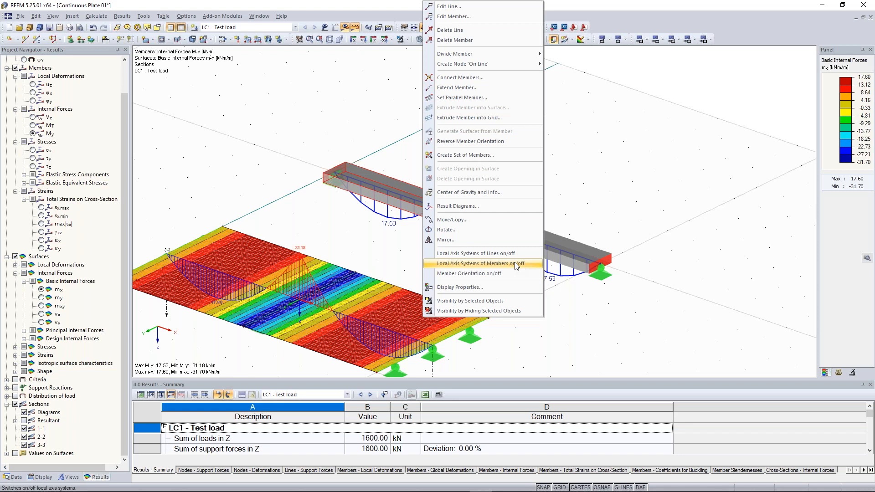
left_click(516, 264)
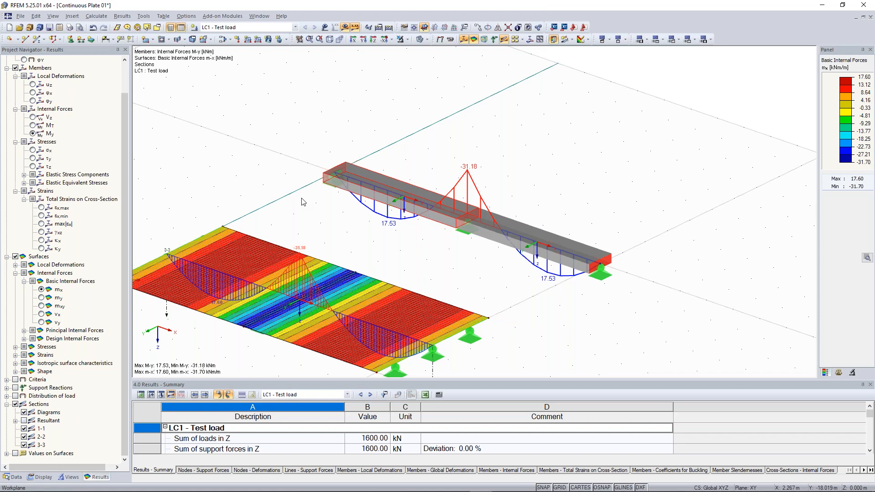
- Compare the mx section diagrams of the three differently meshed plates with each other and with the beam's My diagram
middle_click_drag(279, 319, 682, 94)
scroll(447, 244, "down", 2)
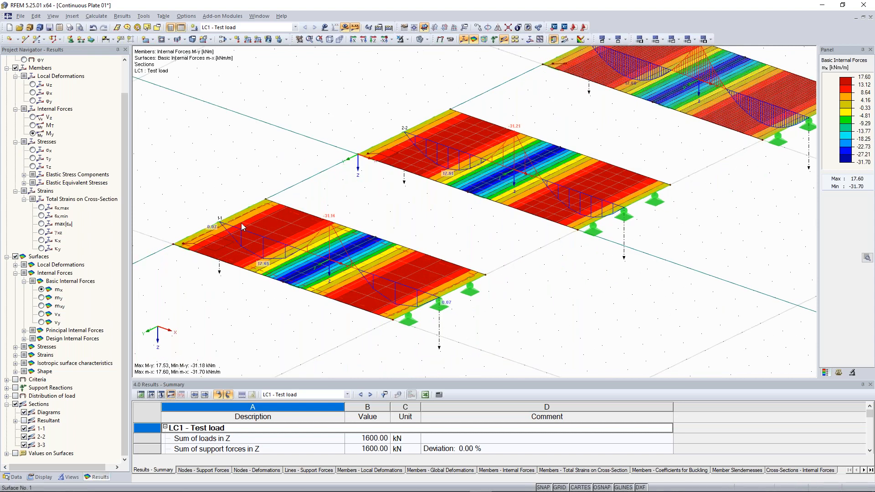
middle_click_drag(345, 221, 397, 197)
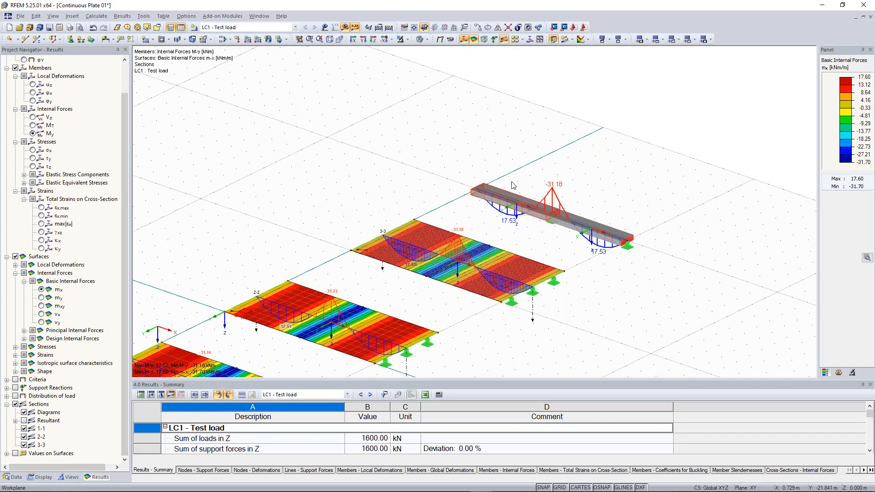
middle_click_drag(360, 258, 513, 153)
scroll(293, 306, "up", 3)
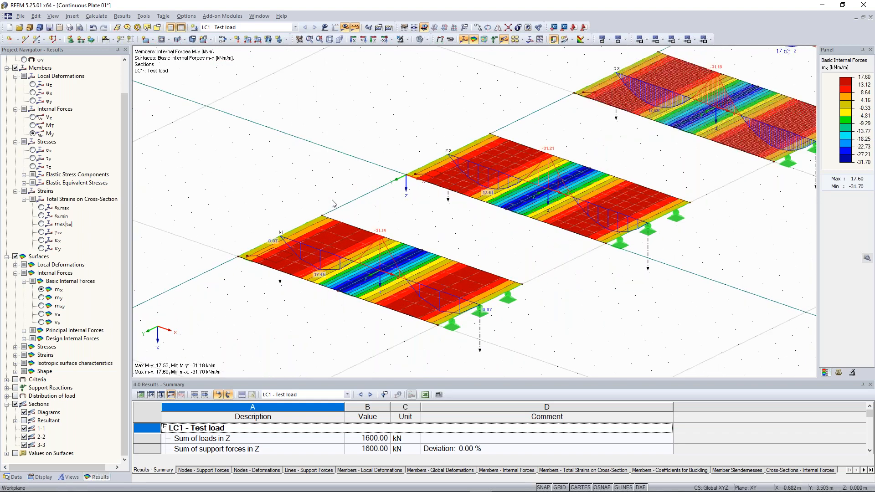
scroll(331, 205, "down", 2)
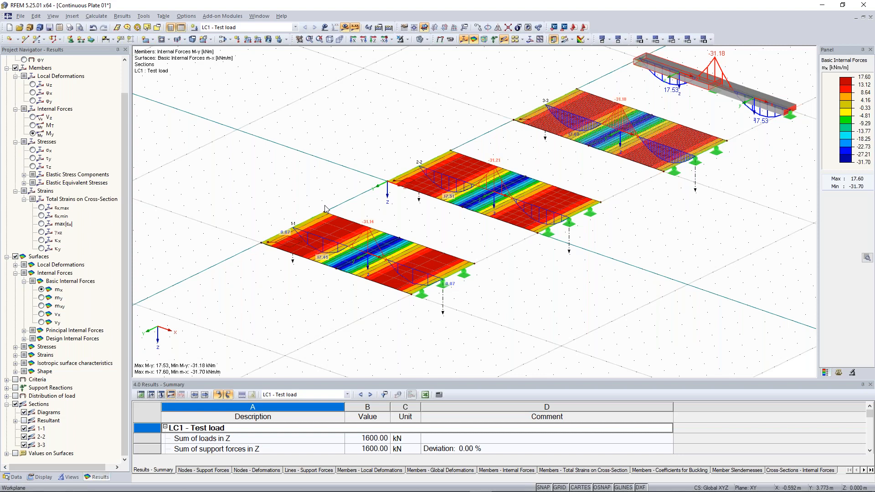
scroll(369, 266, "up", 2)
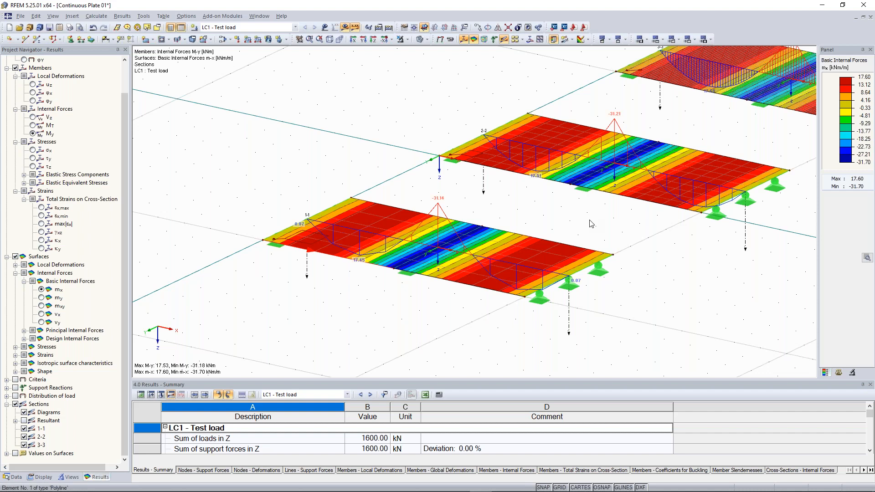
scroll(411, 214, "down", 2)
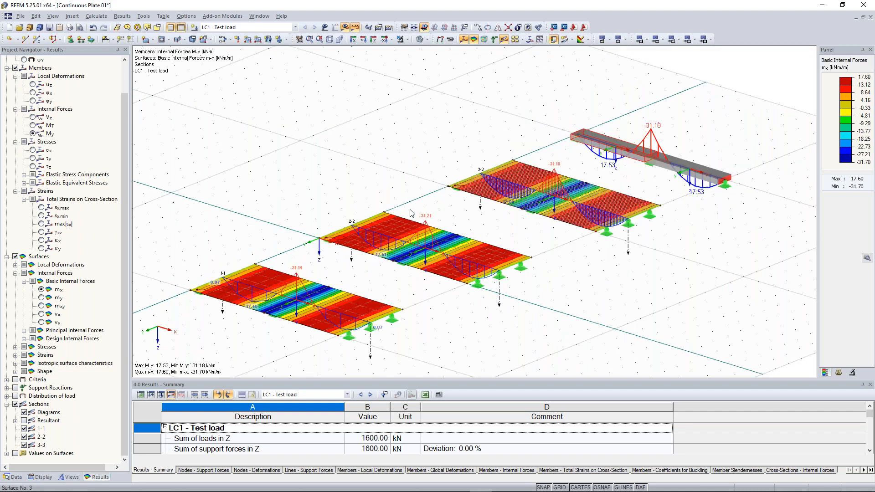
scroll(314, 185, "up", 2)
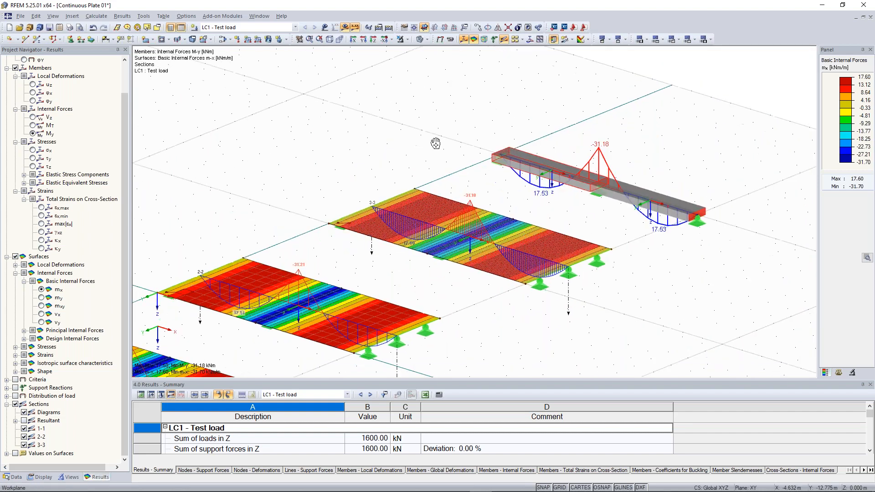
scroll(446, 148, "down", 2)
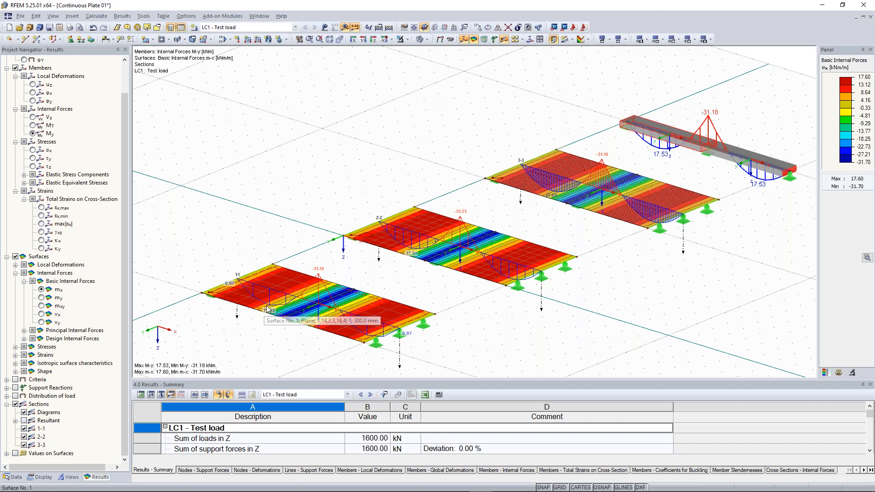
scroll(268, 309, "up", 3)
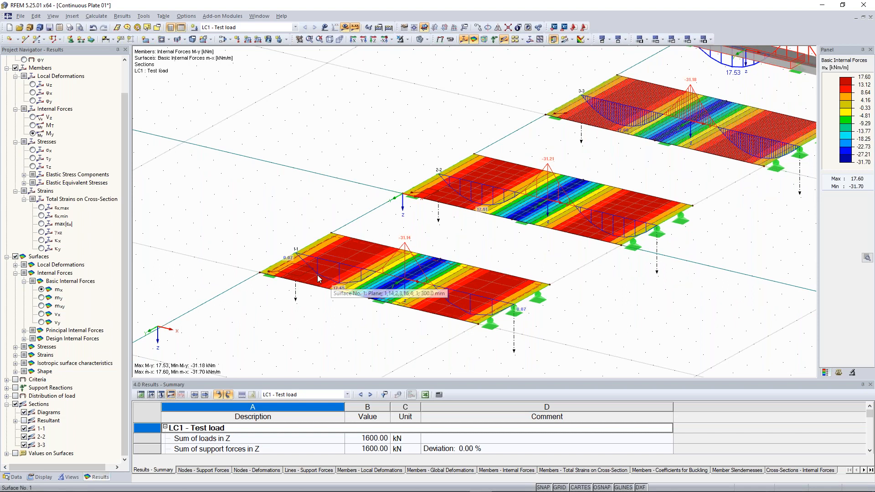
scroll(304, 259, "up", 1)
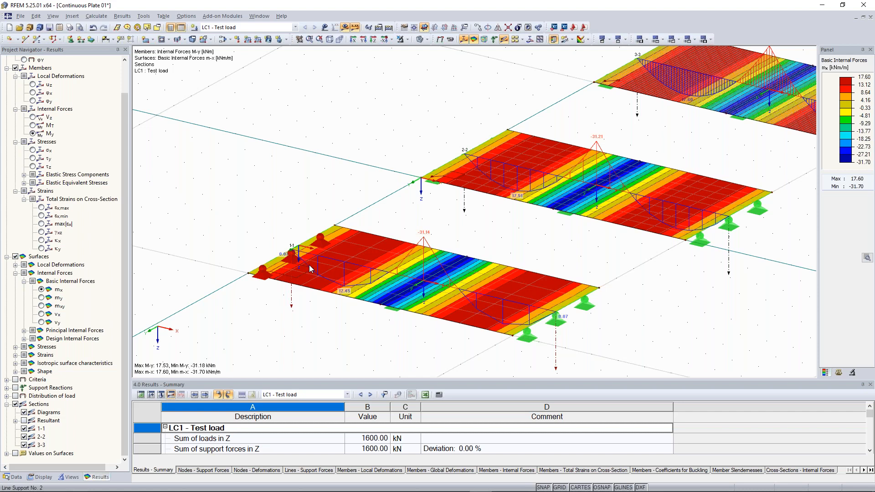
middle_click_drag(310, 269, 201, 353)
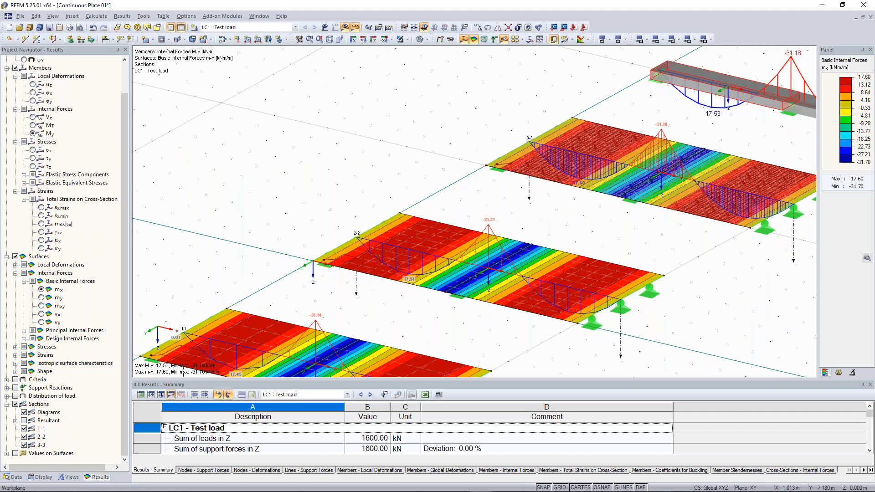
scroll(400, 284, "up", 3)
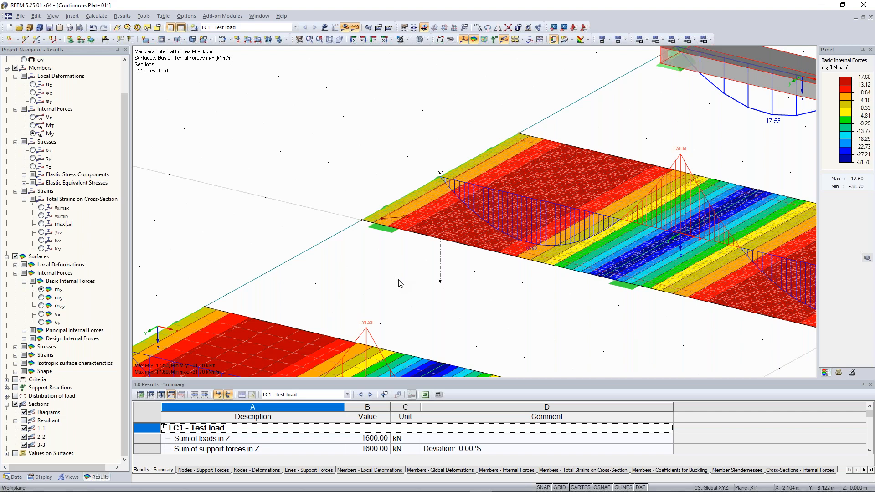
scroll(400, 284, "down", 4)
middle_click_drag(396, 279, 531, 119)
scroll(582, 121, "up", 1)
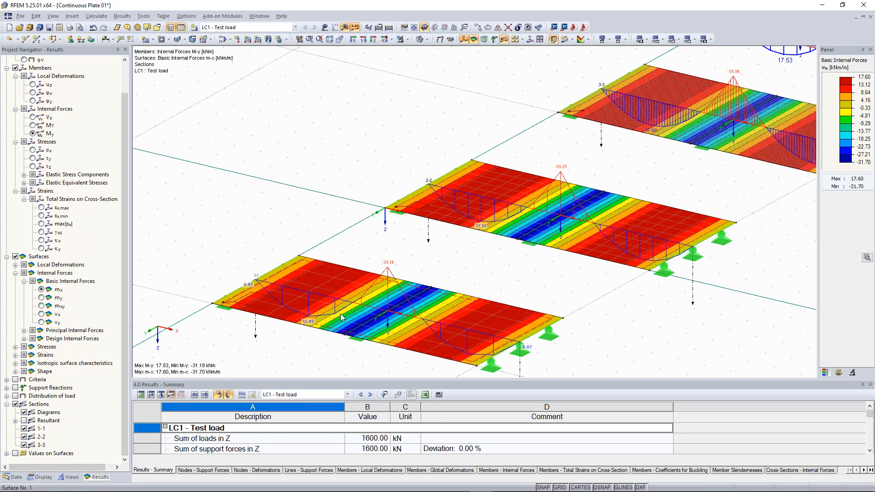
scroll(486, 231, "up", 2)
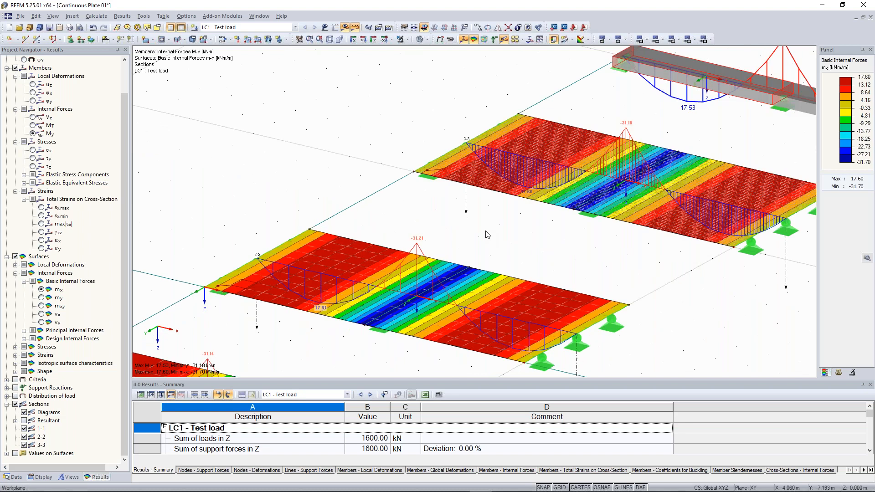
scroll(380, 223, "down", 3)
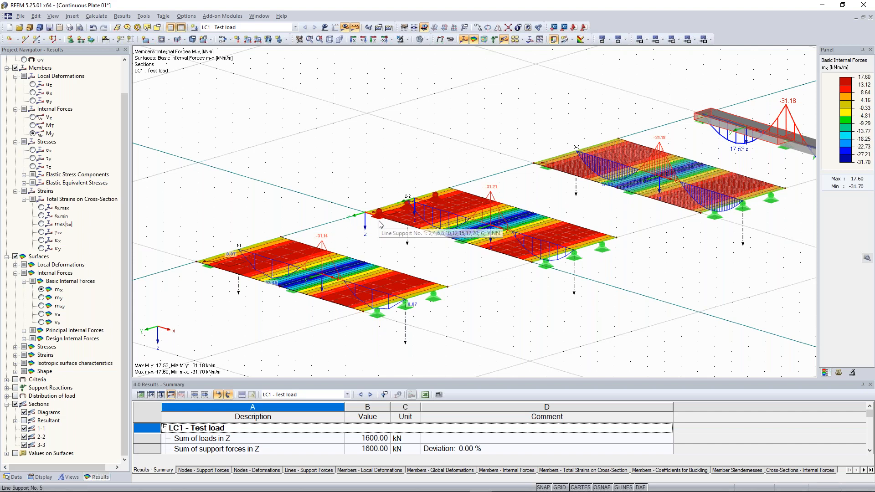
- Compare the plates' mx result diagrams along sections 1-1 and 3-3 in the section result diagram window
middle_click_drag(541, 93, 388, 135)
scroll(460, 280, "up", 3)
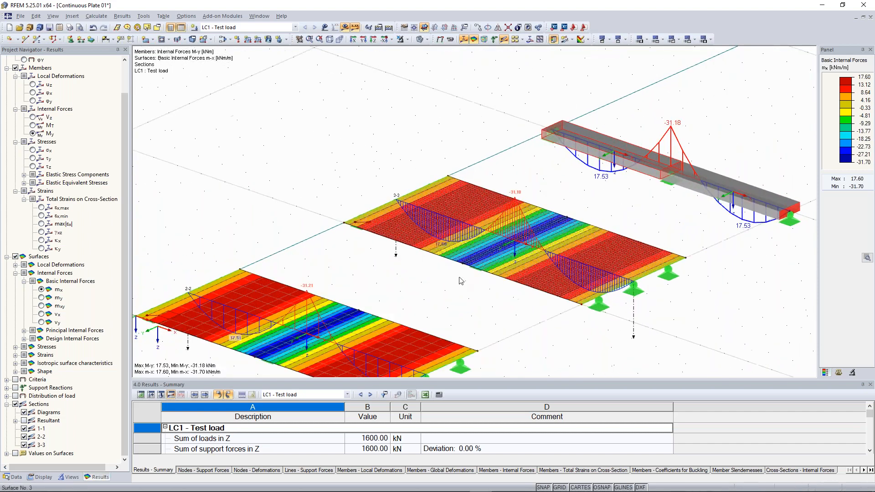
scroll(421, 281, "down", 2)
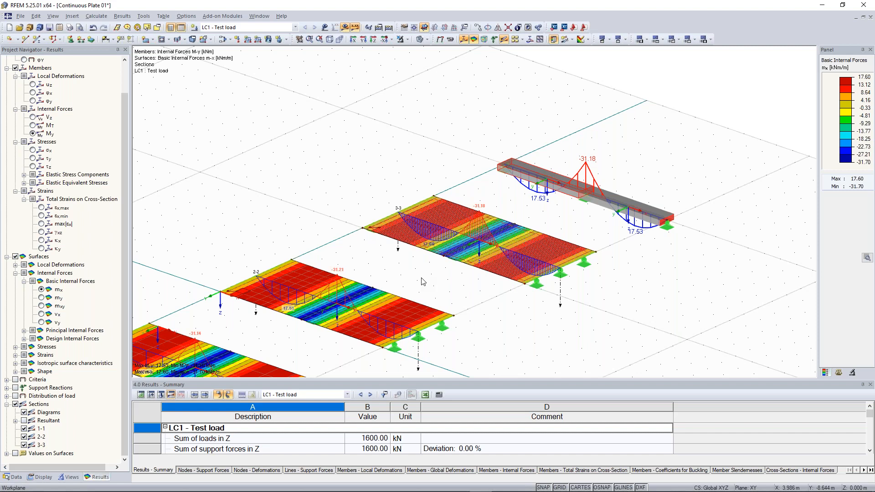
middle_click_drag(422, 278, 634, 188, "ctrl")
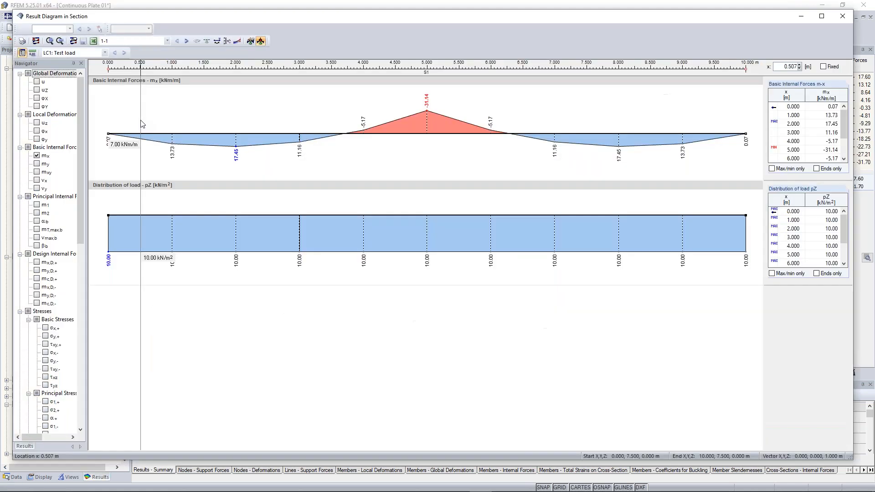
left_click(147, 40)
left_click(129, 61)
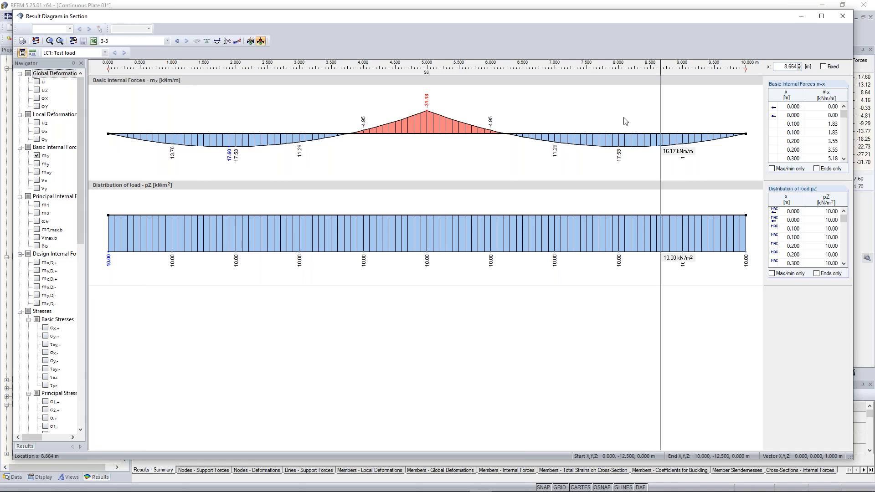
left_click(844, 16)
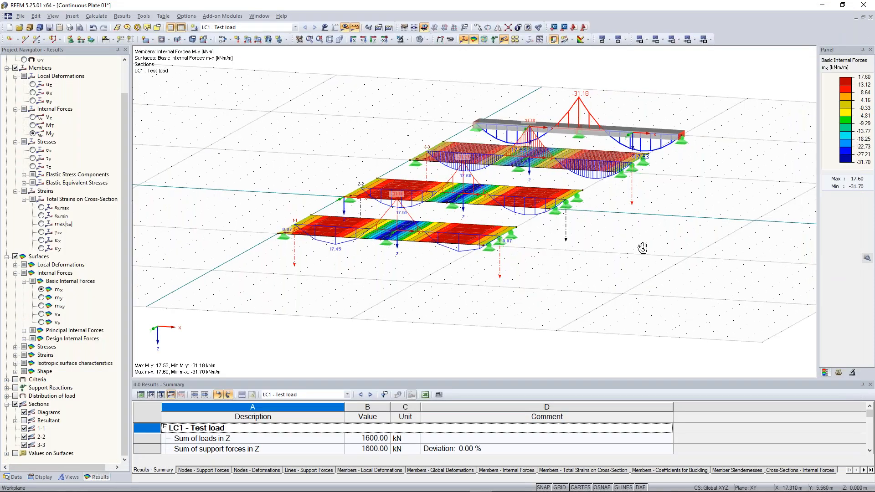
middle_click_drag(643, 248, 598, 263, "ctrl")
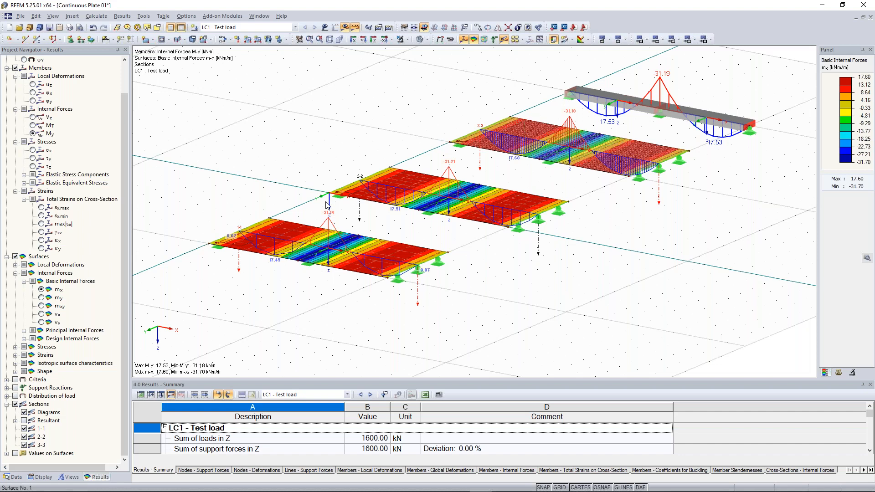
middle_click_drag(327, 206, 504, 206, "ctrl")
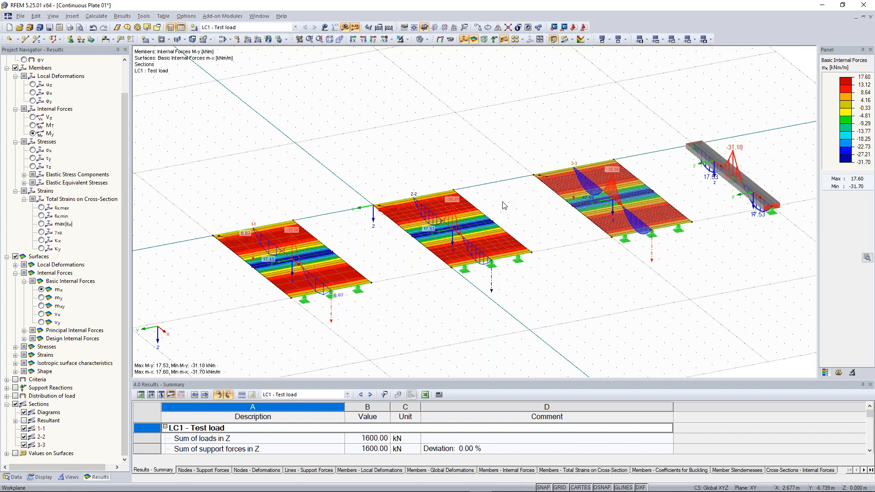
scroll(455, 206, "up", 1)
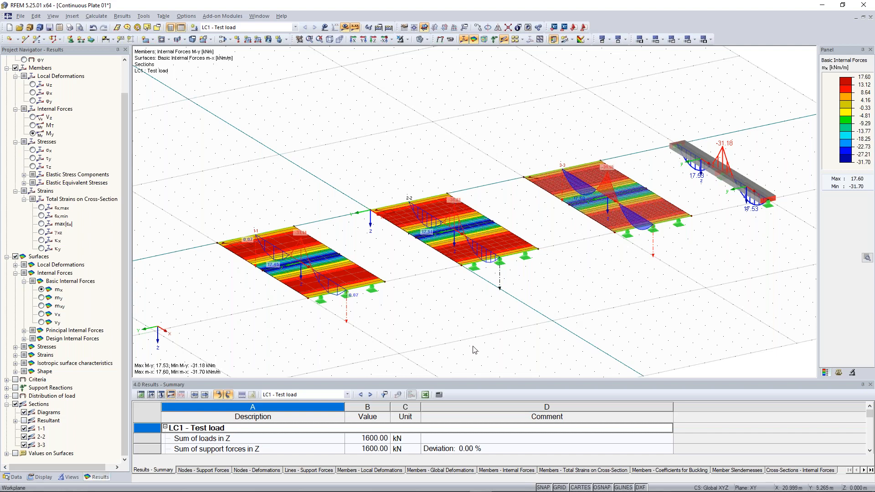
middle_click_drag(420, 319, 557, 279, "ctrl")
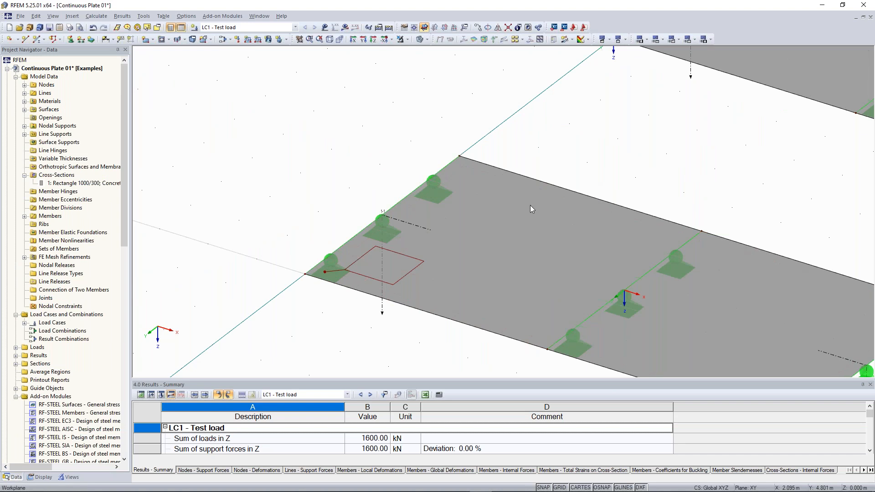
- Examine the FE mesh refinements assigned to the three continuous plates with the results hidden
scroll(530, 205, "down", 2)
middle_click_drag(530, 206, 323, 126, "ctrl")
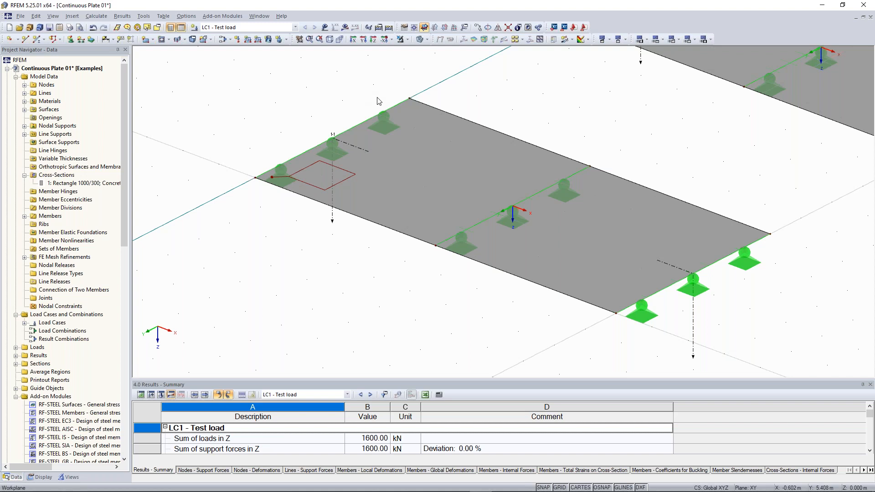
scroll(282, 233, "up", 1)
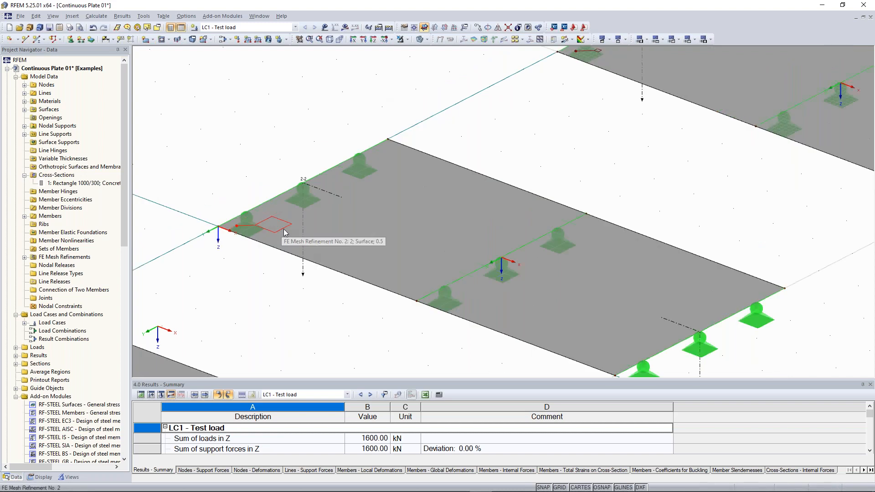
scroll(418, 174, "down", 1)
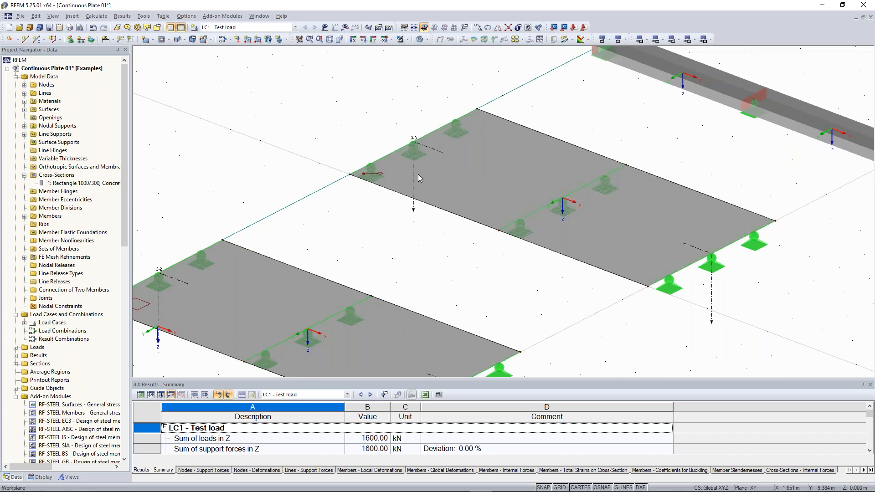
scroll(418, 174, "up", 1)
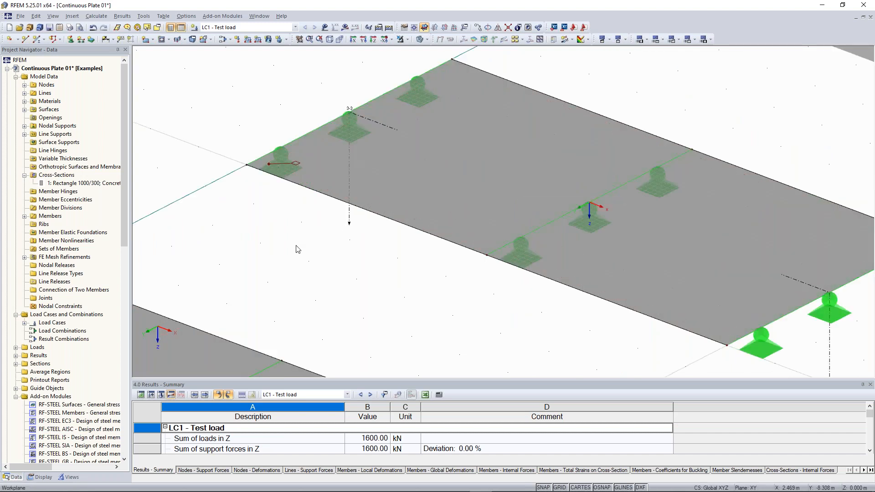
scroll(297, 246, "down", 2)
scroll(345, 198, "up", 1)
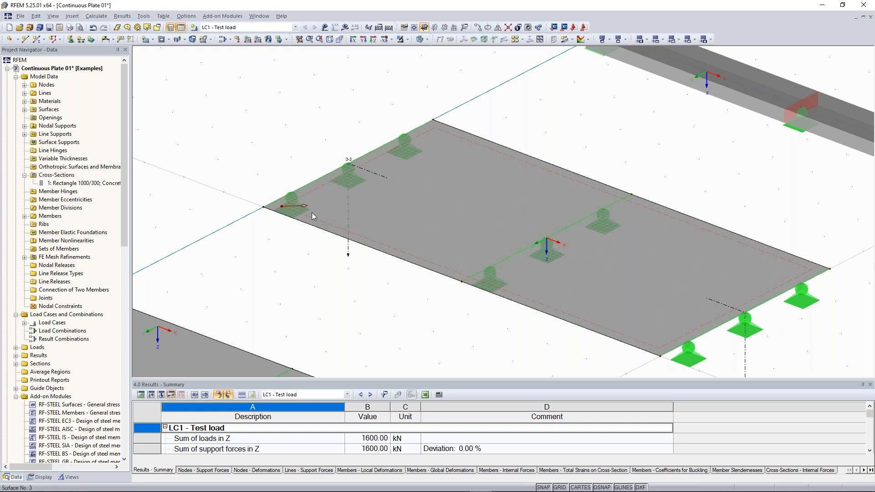
scroll(650, 278, "down", 4)
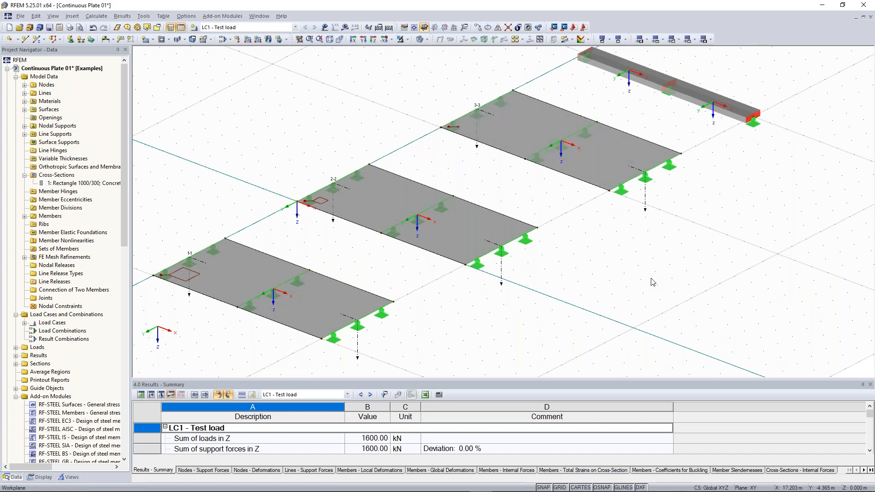
middle_click_drag(652, 282, 580, 277, "ctrl")
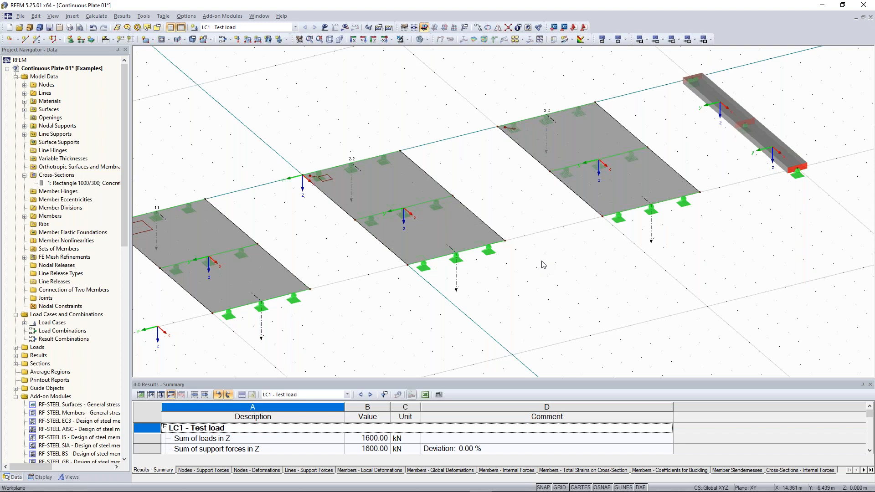
- Inspect the two-span beam's members beside the plates and bring its My moment diagram back into view
key("alt+Tab")
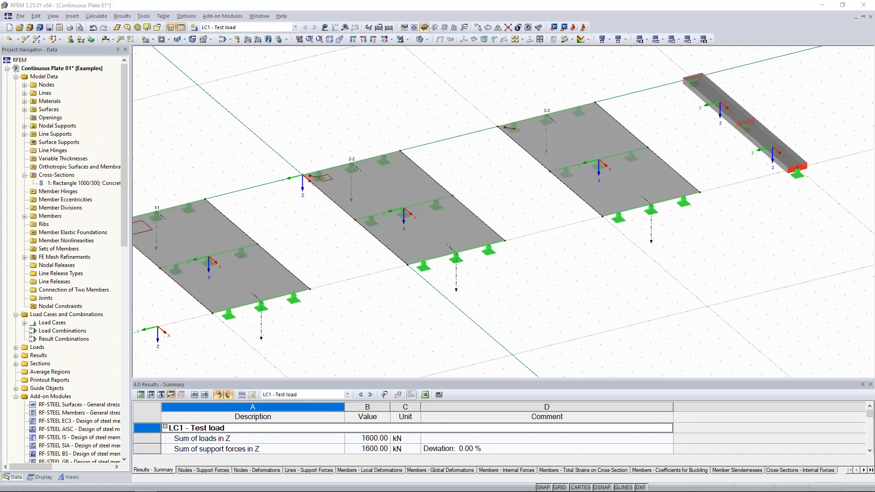
middle_click_drag(549, 205, 667, 138, "ctrl")
middle_click_drag(619, 154, 555, 185)
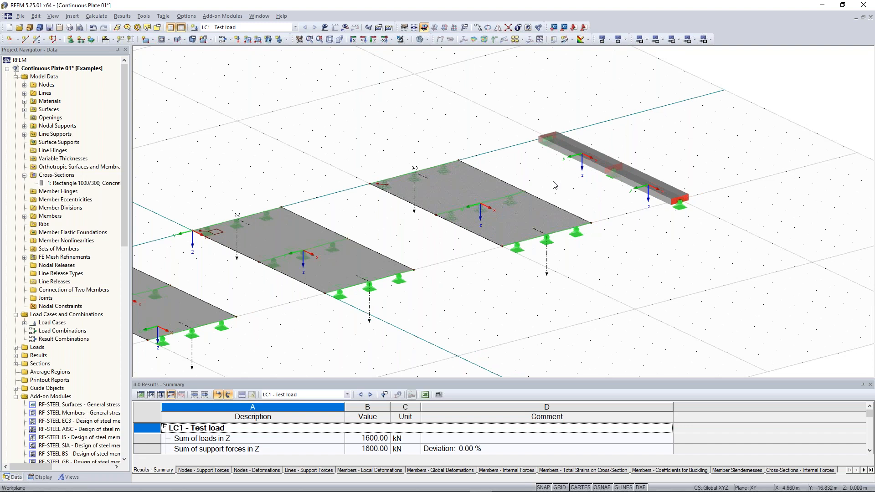
scroll(728, 162, "up", 2)
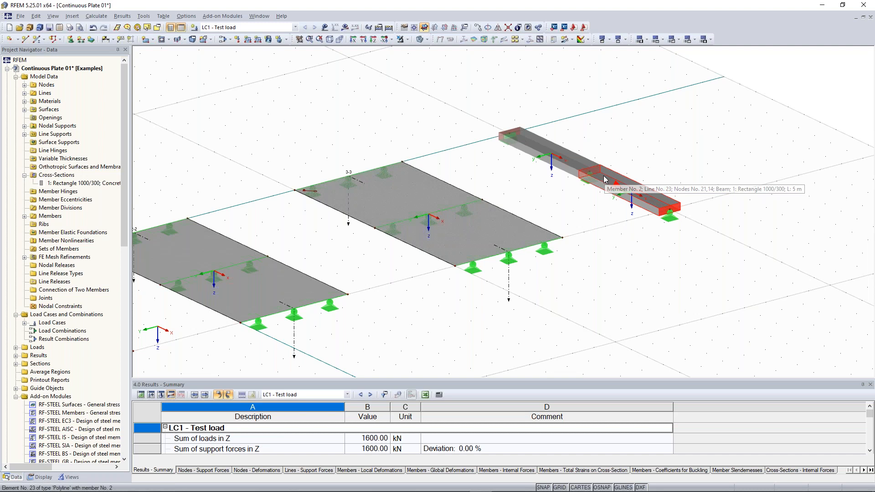
middle_click_drag(605, 179, 572, 203)
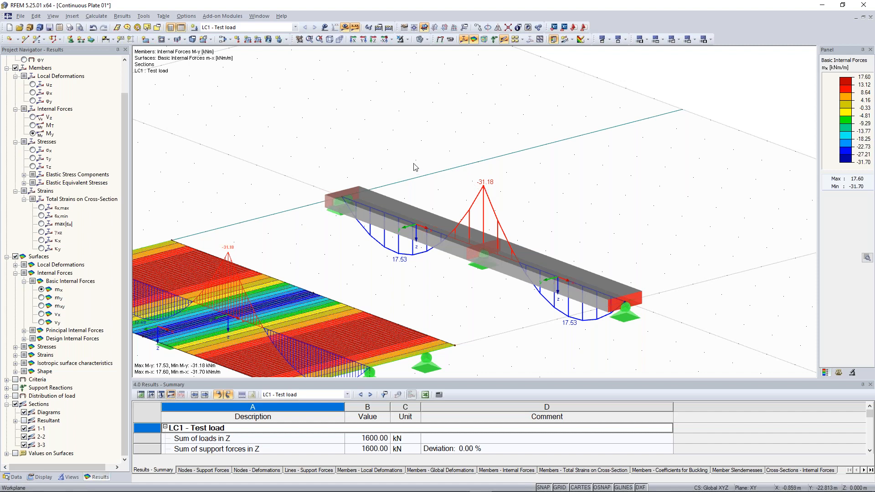
- Review the member shear stiffness option and the plate bending theory in the global calculation parameters, and close the dialog
left_click(105, 19)
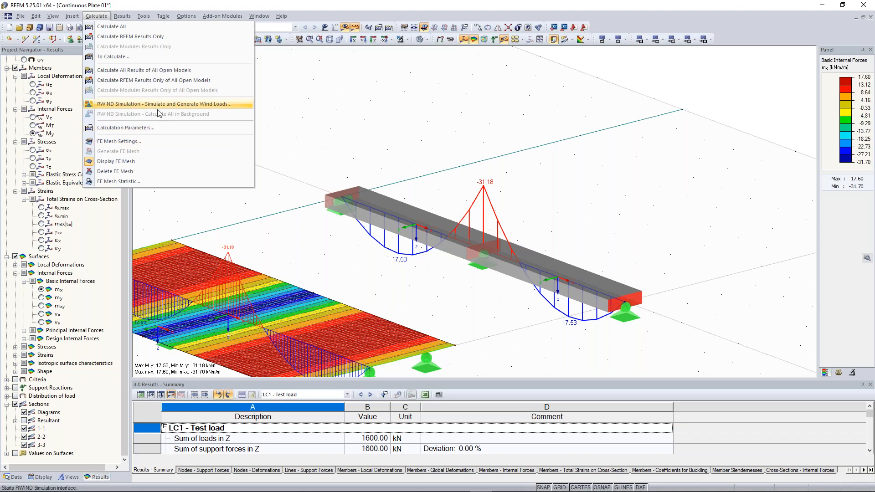
key("Escape")
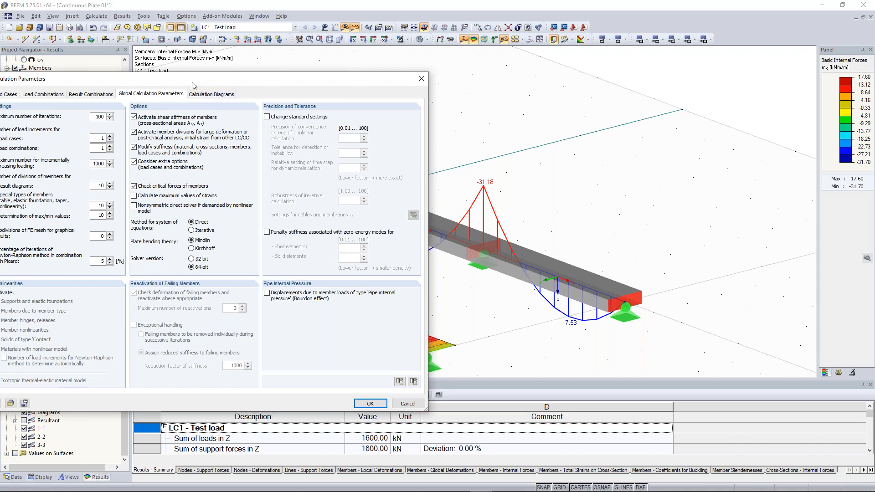
left_click_drag(191, 81, 263, 78)
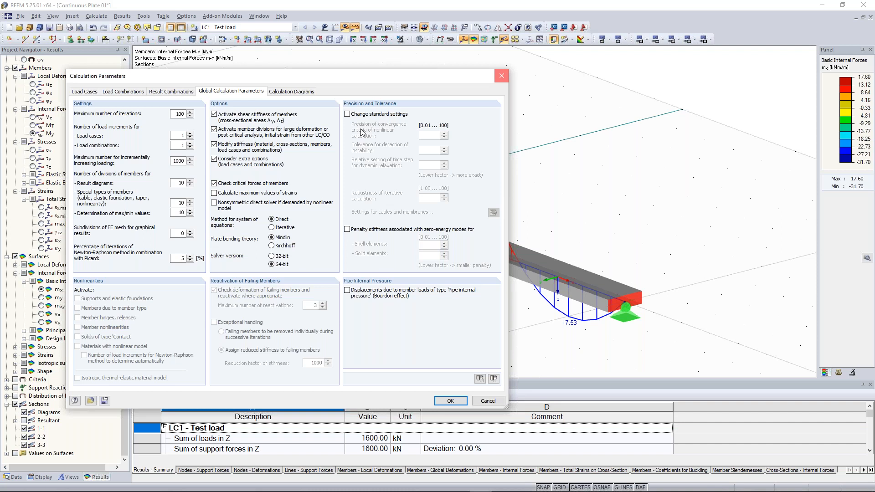
left_click(501, 77)
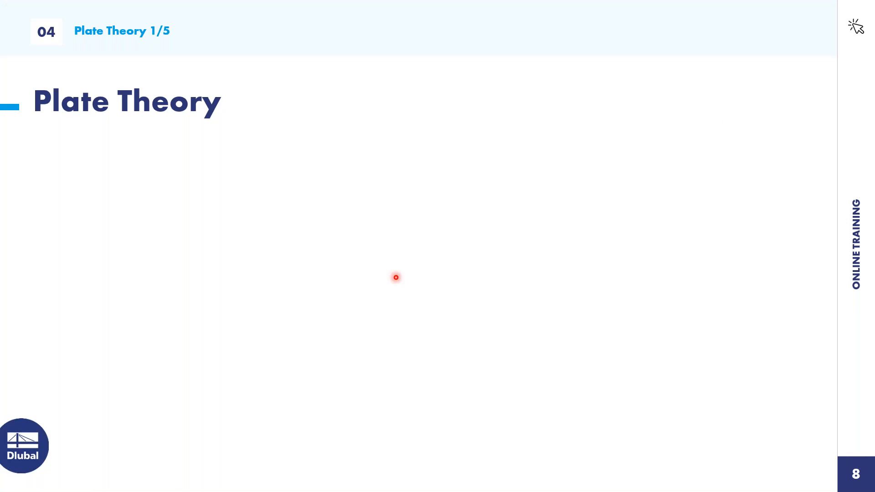
left_click(396, 277)
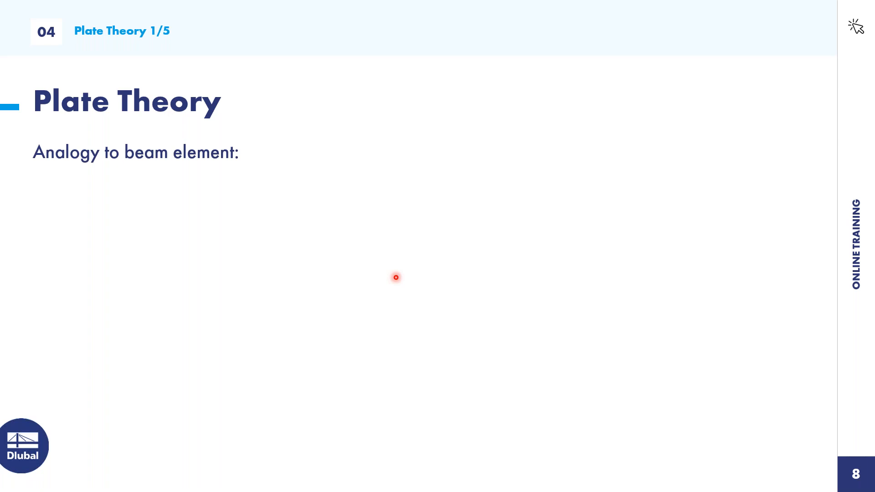
left_click(396, 278)
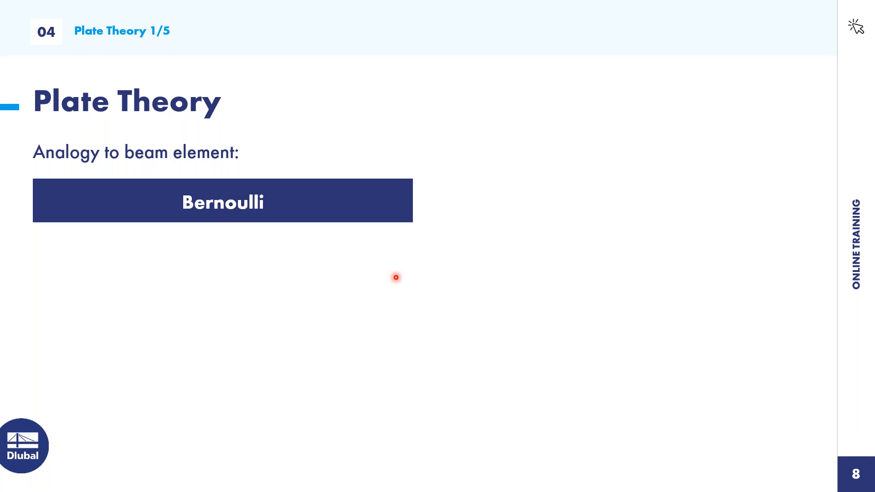
left_click(397, 278)
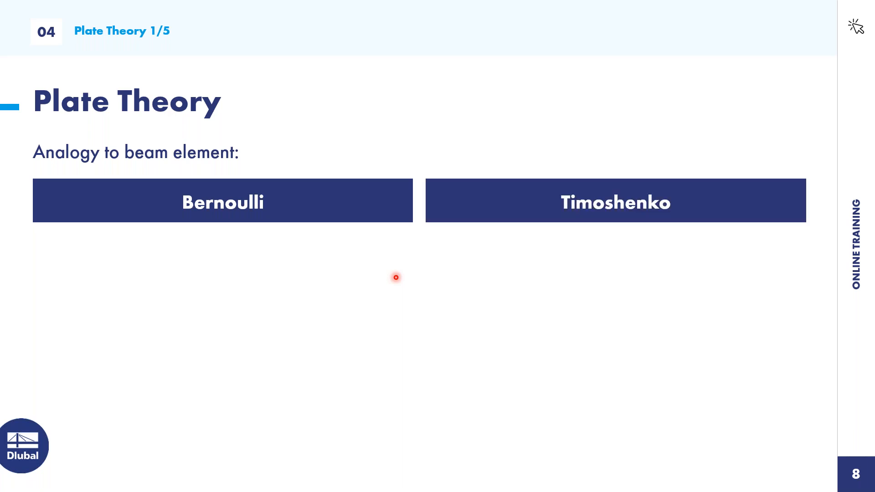
left_click(396, 277)
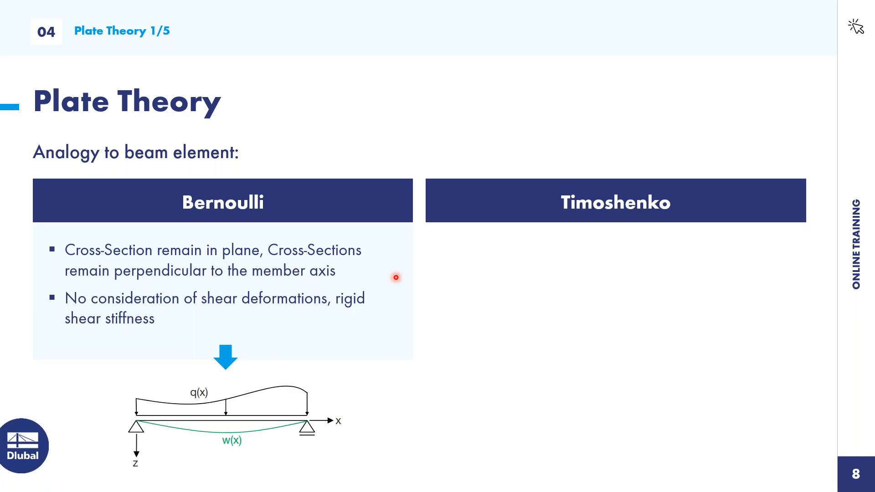
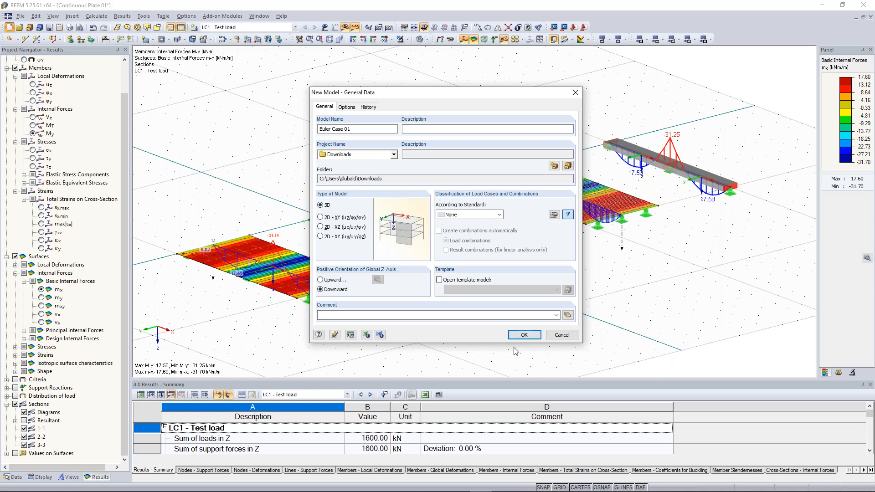
- Create a new 3D model named Euler Case 01 in the Downloads project with the global Z-axis oriented downward
left_click(529, 338)
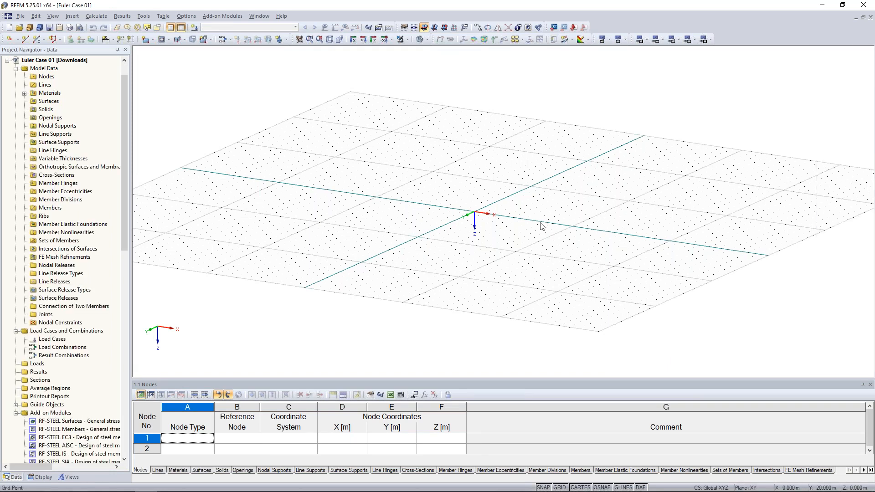
scroll(559, 205, "up", 1)
scroll(507, 176, "up", 2)
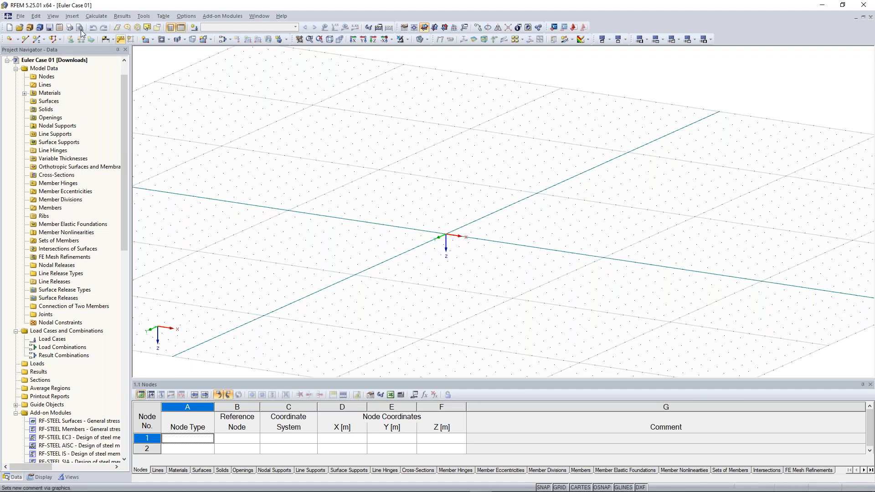
- Start a new beam member and choose HEB 300 from the rolled I-sections as its cross-section
left_click(37, 39)
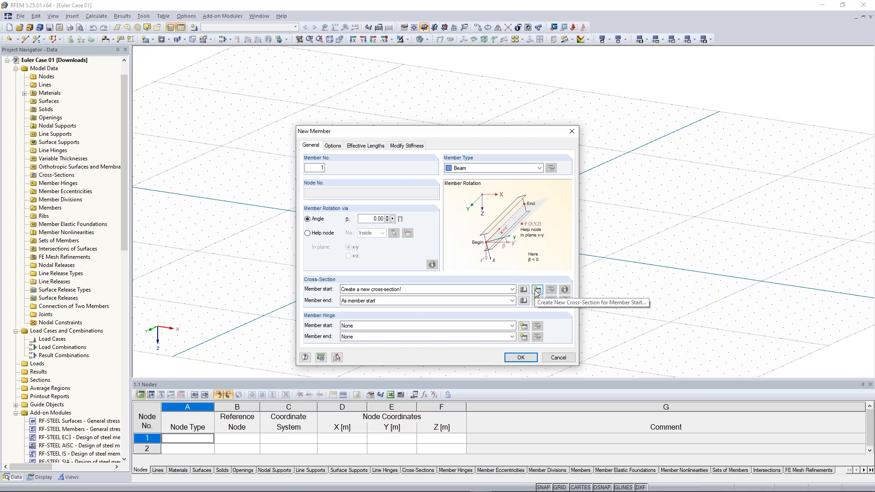
left_click(537, 289)
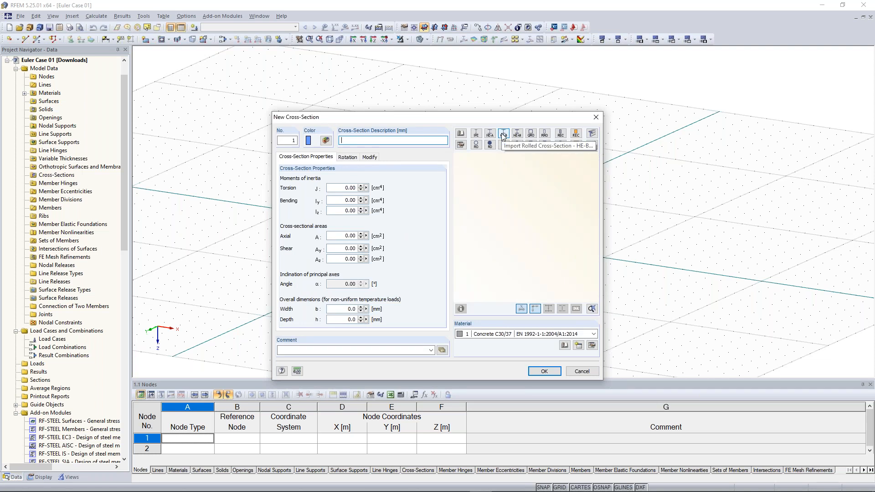
left_click(463, 134)
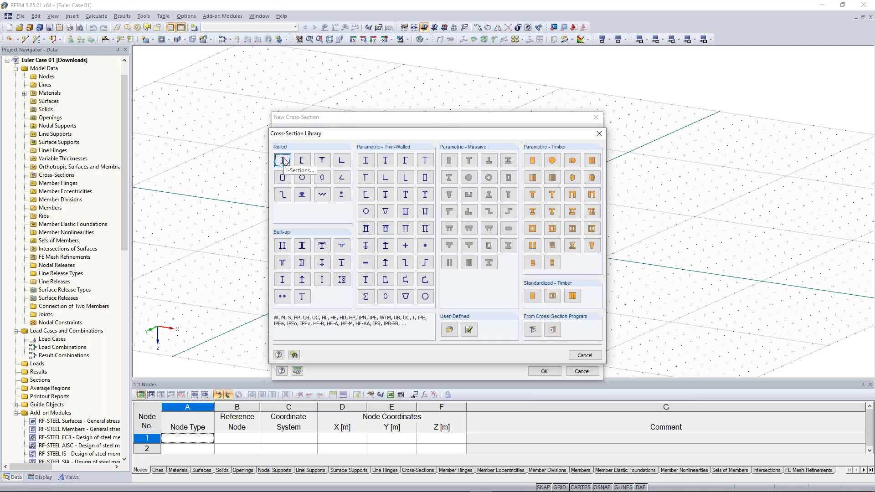
key("Escape")
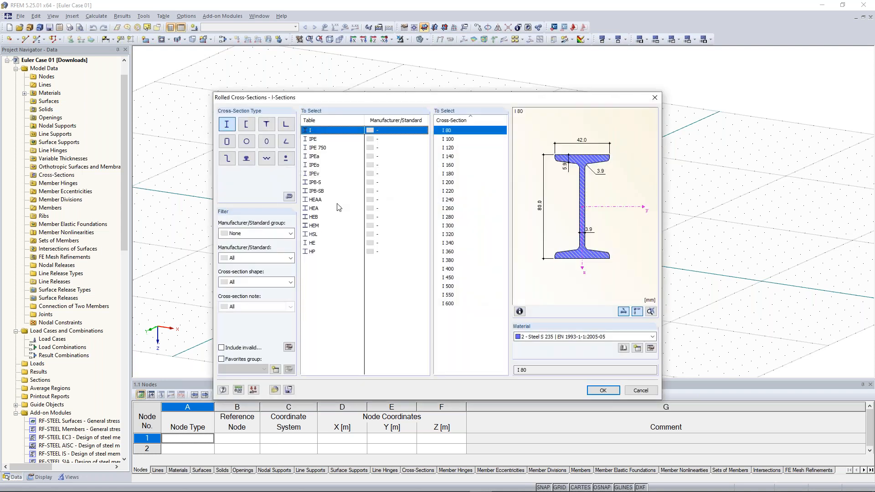
left_click(318, 218)
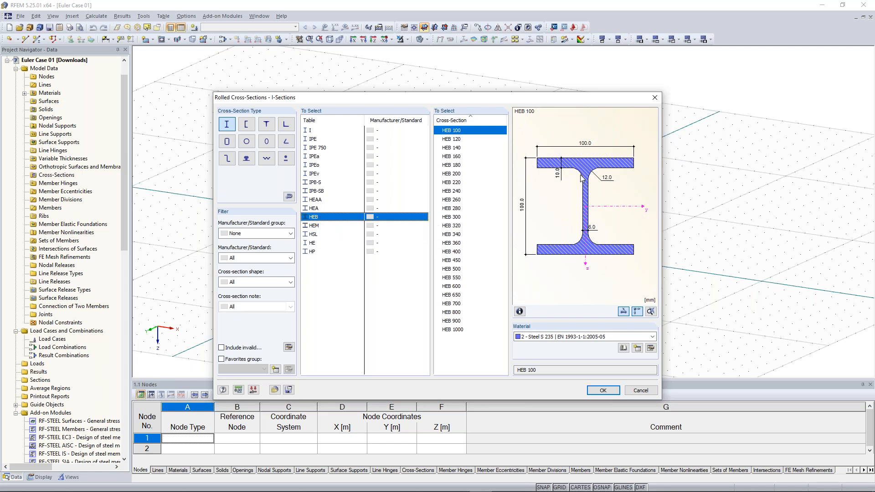
left_click(458, 219)
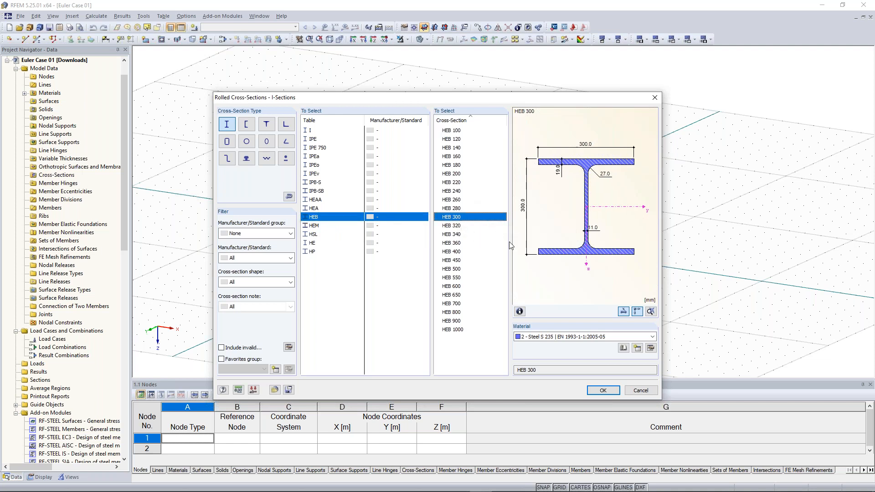
- Assign Steel S 235 to EN 1993-1-1:2005-05 from the material library and accept the HEB 300 cross-section for the member
left_click(568, 338)
left_click(568, 338)
left_click(548, 340)
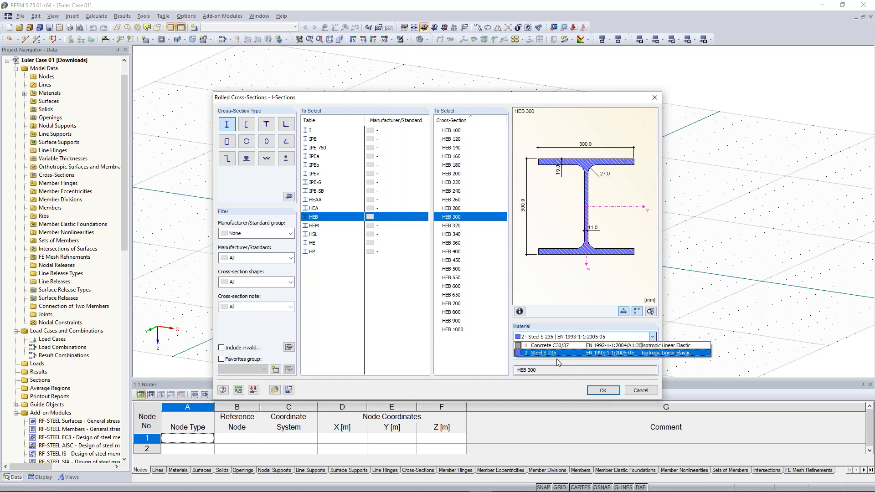
left_click(556, 354)
left_click(653, 348)
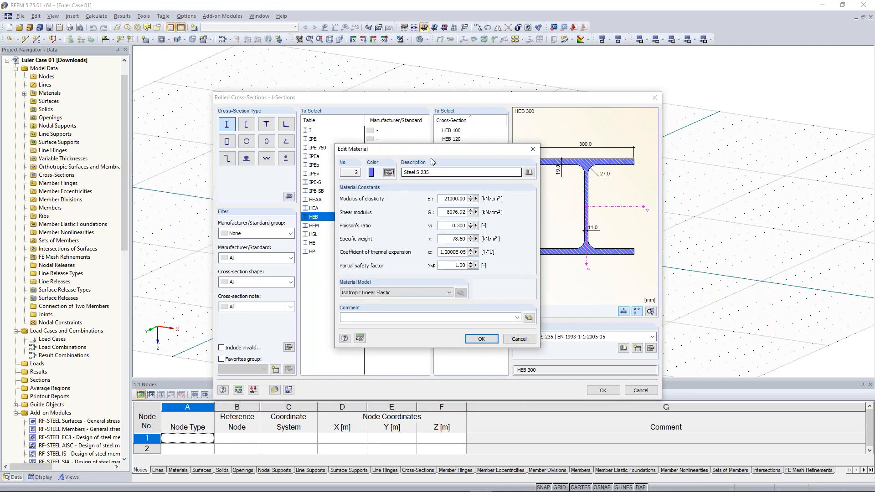
left_click(446, 172)
left_click(453, 174)
left_click(529, 174)
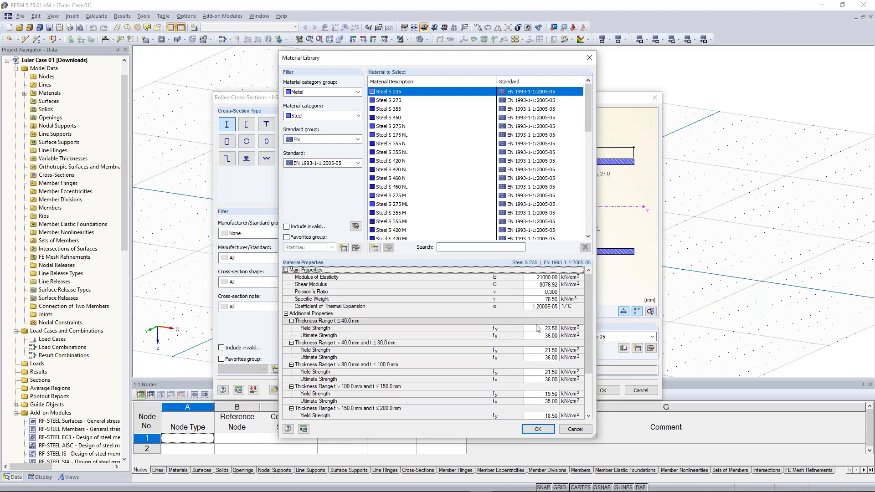
left_click(539, 430)
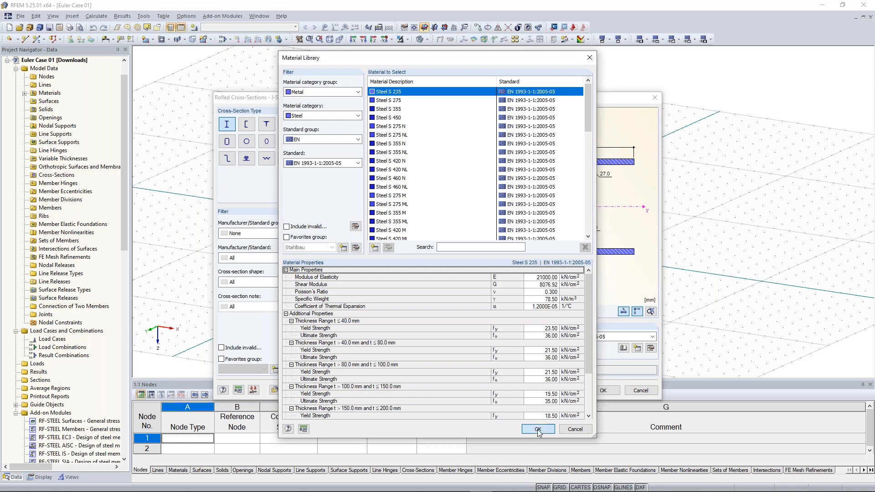
left_click(482, 339)
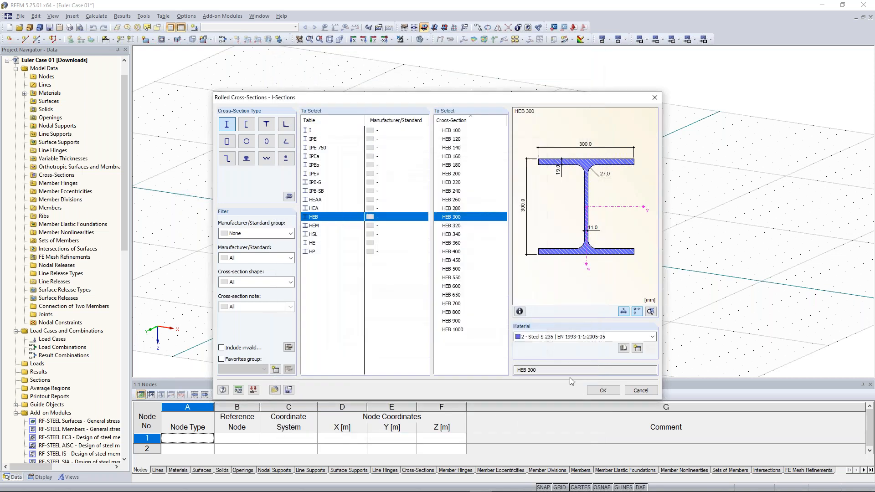
left_click(603, 391)
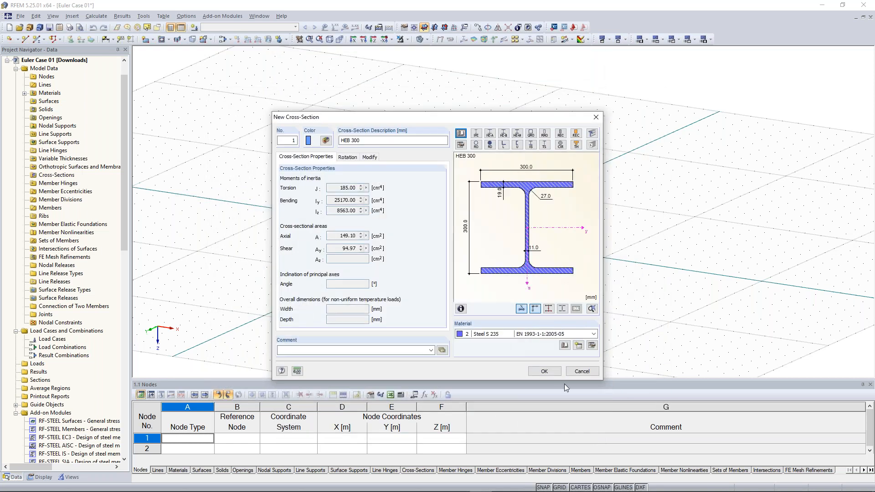
left_click(544, 371)
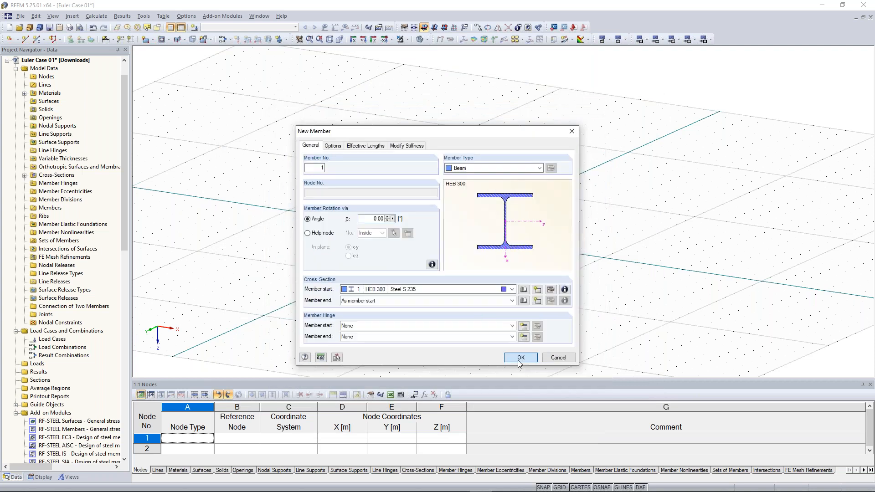
- Place the HEB 300 member as a 10 m vertical column rising from the origin, using the XZ work plane
key("Return")
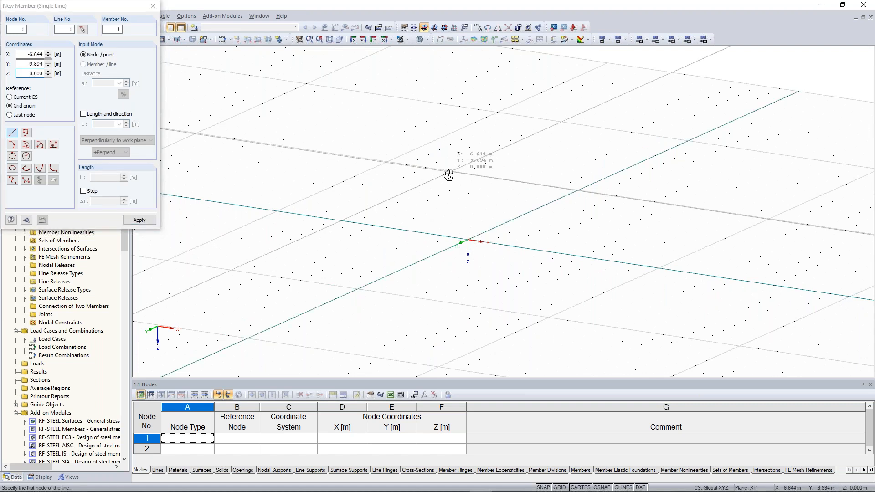
middle_click_drag(448, 176, 420, 235)
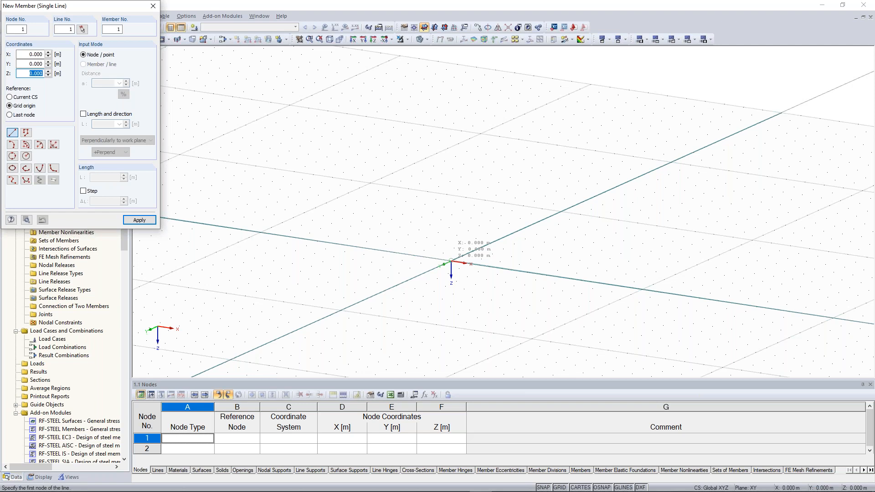
left_click(451, 261)
middle_click_drag(451, 261, 488, 167, "ctrl")
middle_click_drag(439, 197, 426, 266, "ctrl")
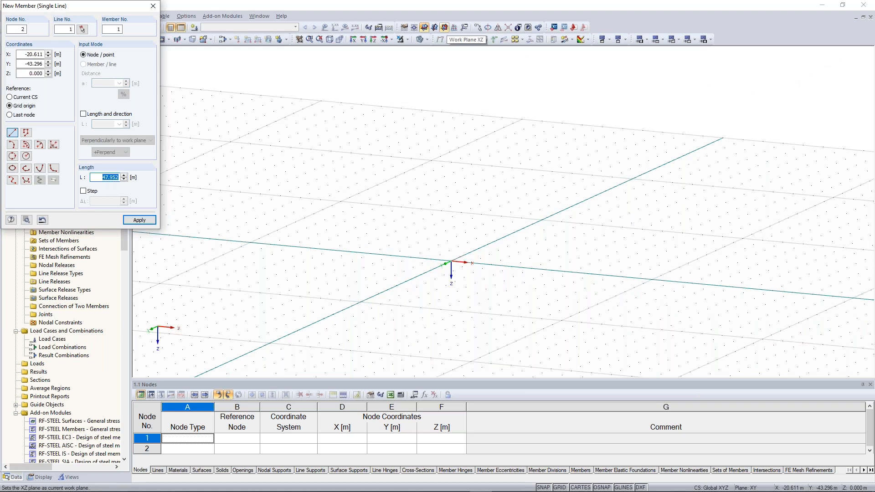
type("10")
key("Return")
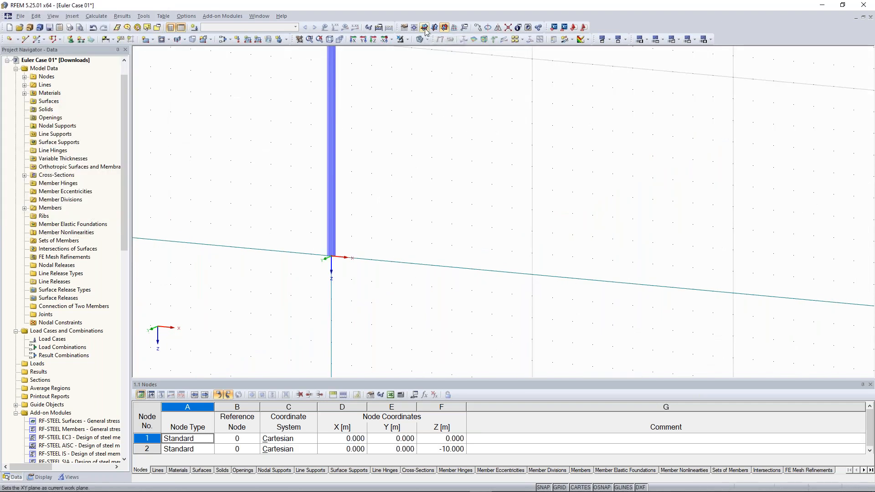
- Set the work plane back to XY and bring the whole column into view
left_click(425, 29)
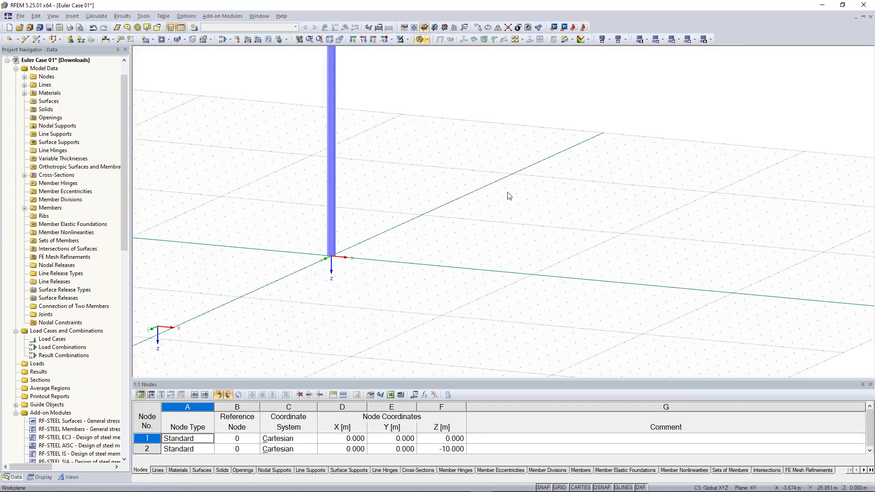
scroll(507, 193, "down", 1)
middle_click_drag(507, 192, 437, 215)
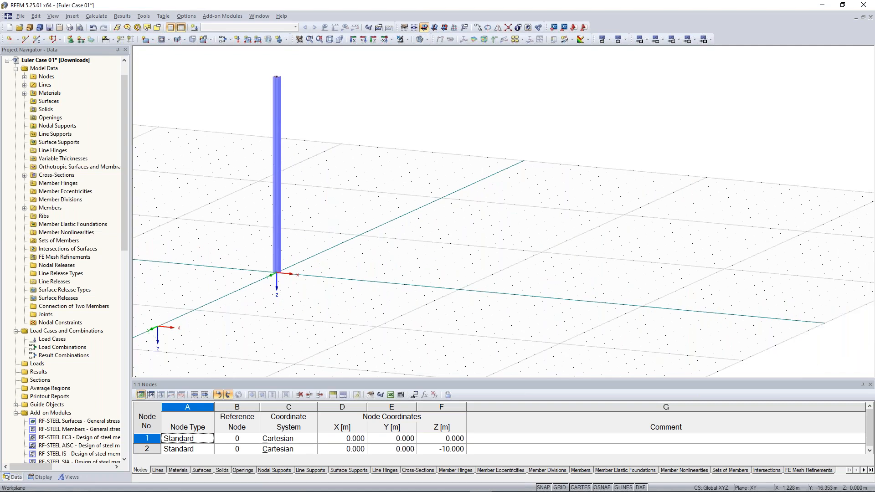
left_click(38, 39)
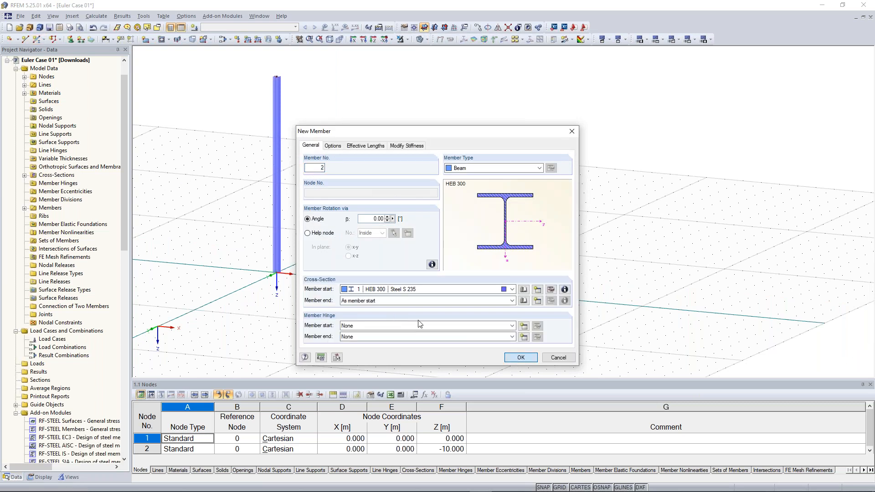
left_click(520, 358)
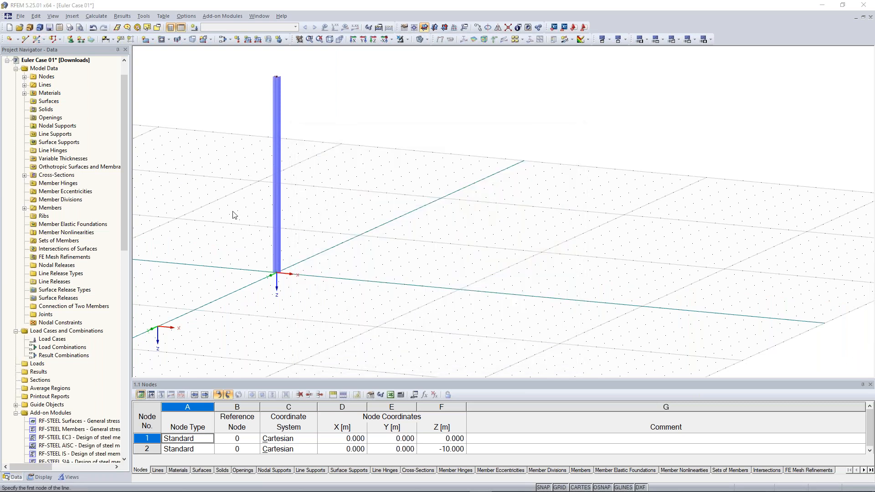
left_click(114, 115)
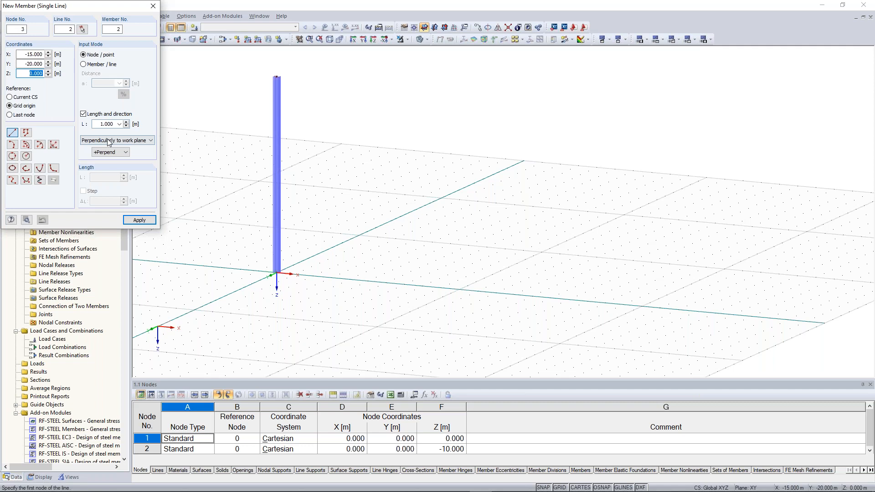
left_click(110, 152)
right_click(318, 273)
right_click(318, 272)
- Assign a rigid nodal support to the column's base node and check it in close-up
left_click(393, 318)
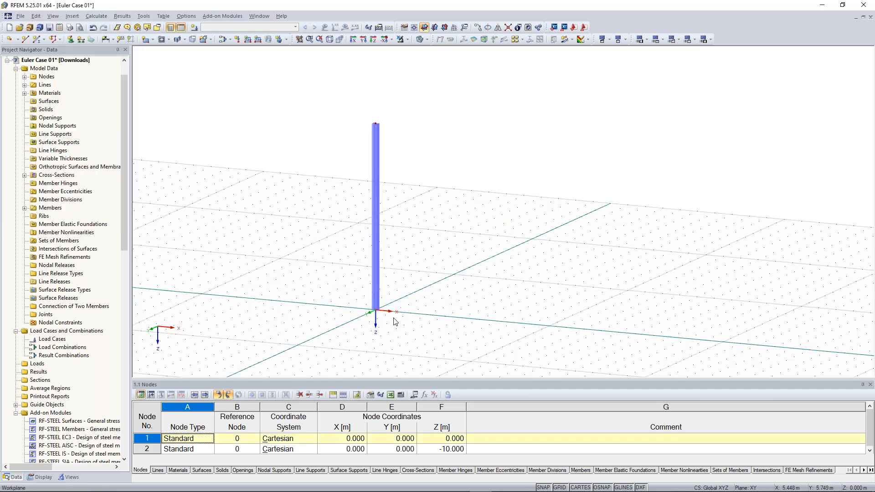
left_click(71, 39)
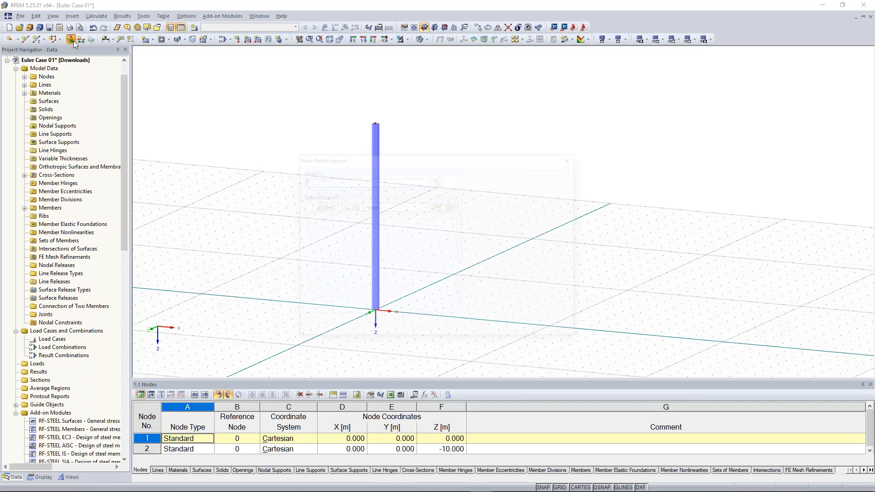
left_click(427, 207)
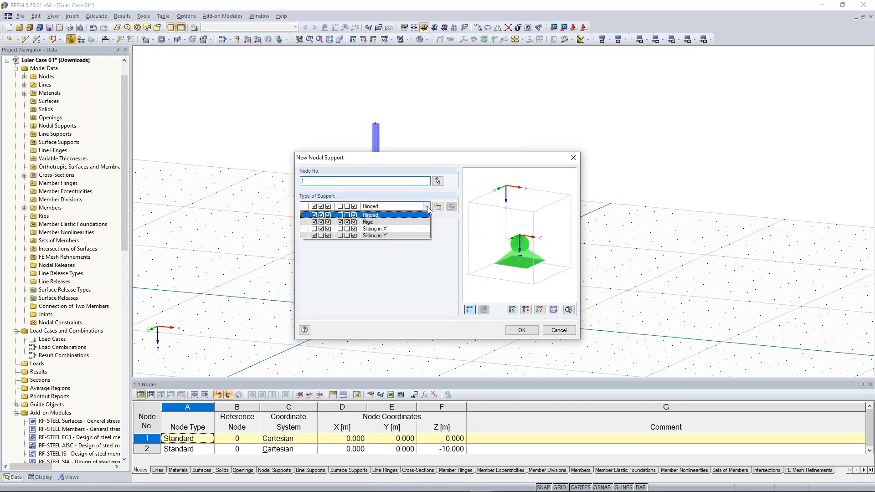
left_click(421, 222)
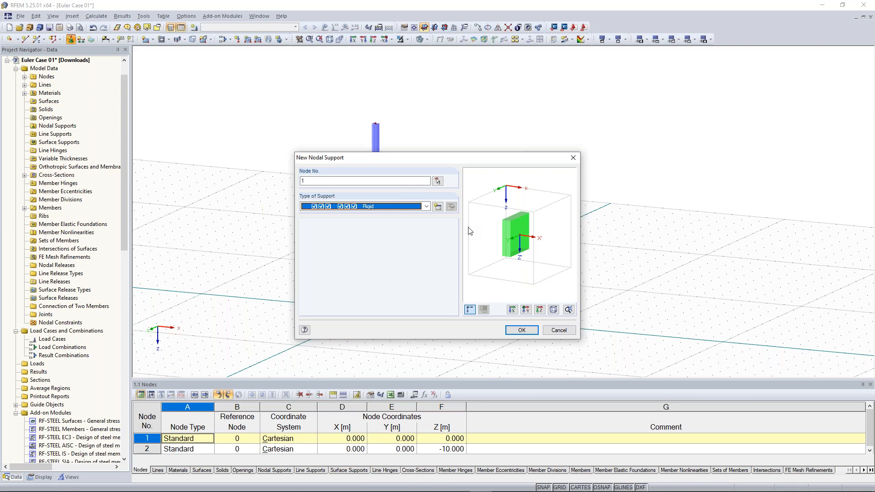
left_click(523, 331)
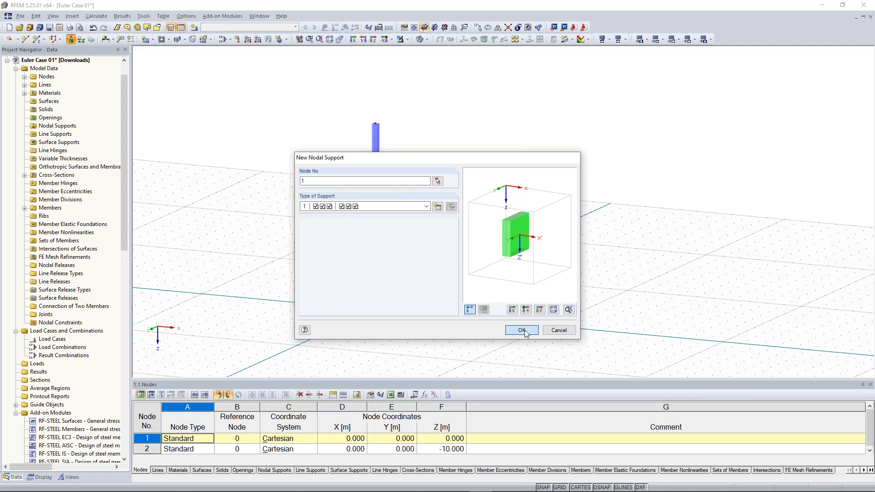
scroll(355, 331, "up", 8)
left_click(446, 243)
middle_click_drag(514, 215, 503, 243)
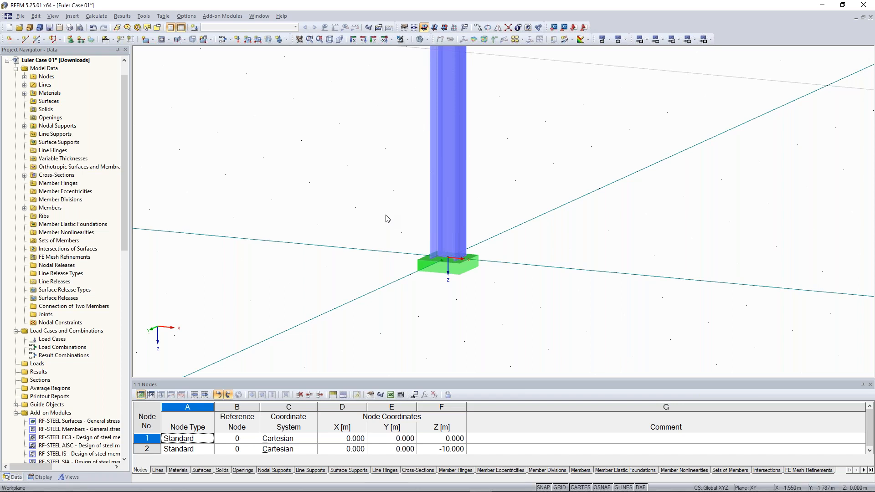
- Create load case LC1 named Test load in the Permanent action category with self-weight inactive
left_click(197, 29)
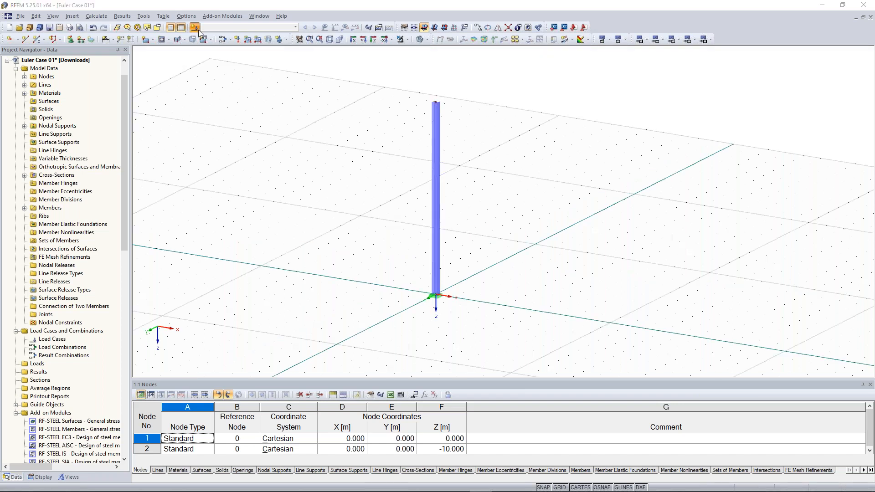
left_click(195, 28)
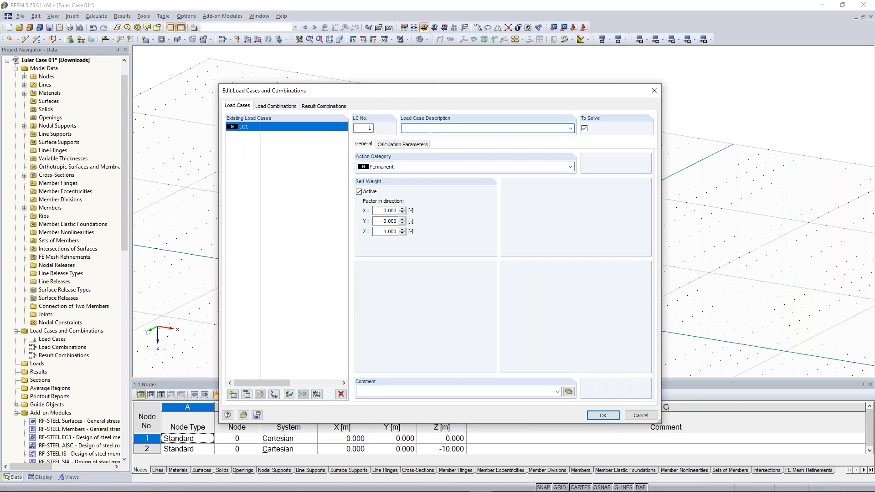
type("Test load")
left_click(367, 191)
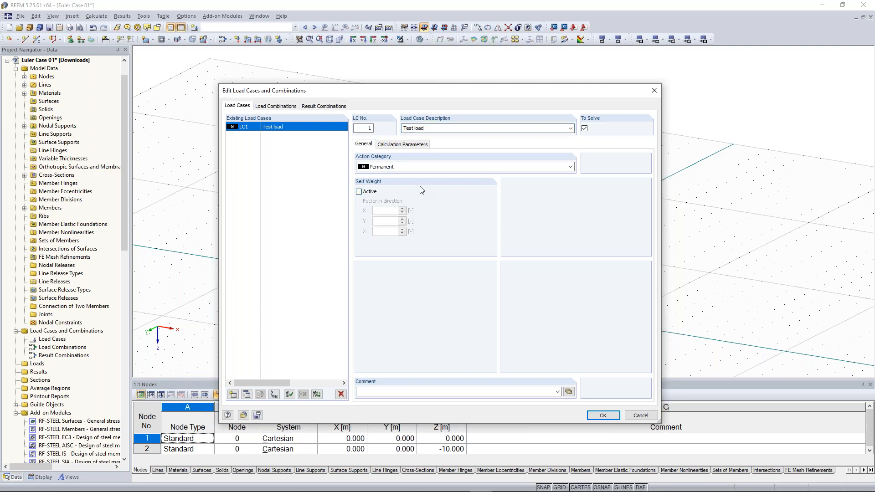
left_click(603, 415)
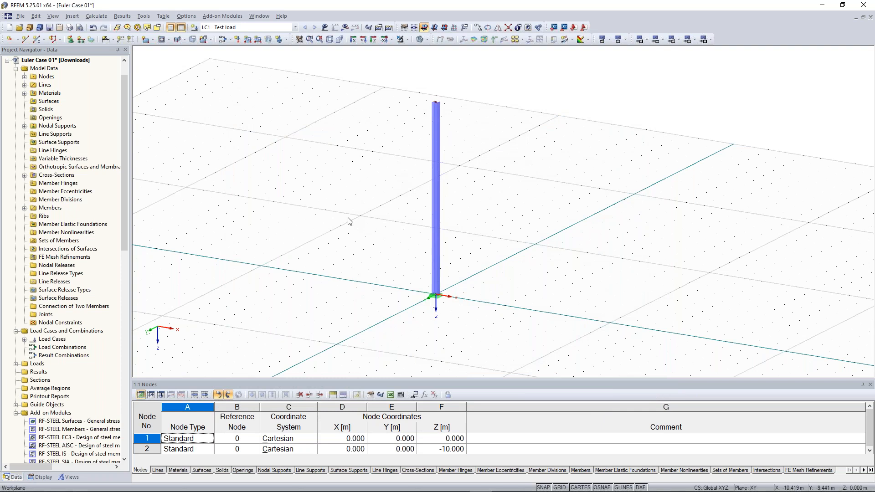
- Apply a nodal load with Px 10 kN and Pz 100 kN to the column's top node in LC1
middle_click_drag(349, 218, 328, 202, "ctrl")
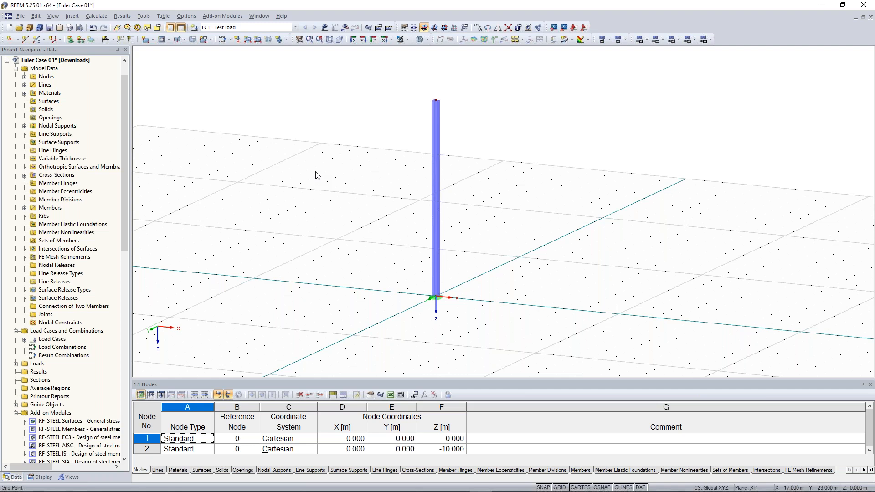
left_click_drag(408, 81, 462, 109)
left_click(239, 39)
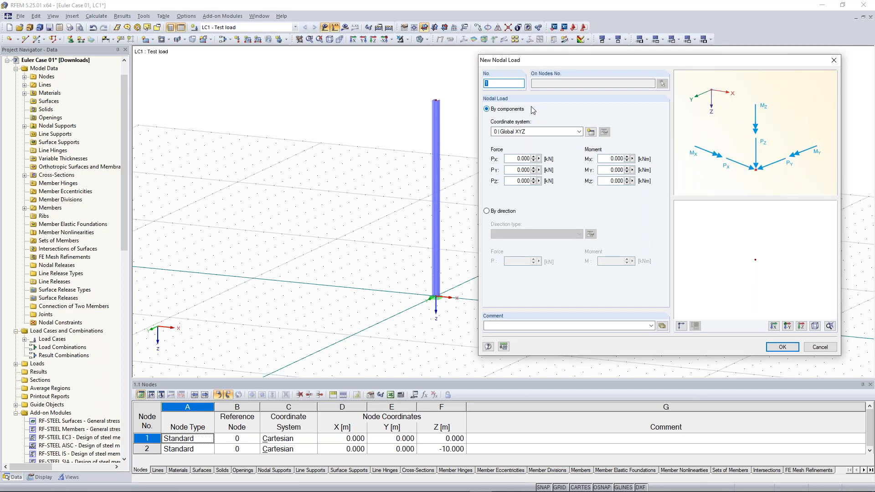
left_click(512, 158)
left_click_drag(513, 159, 530, 159)
type("10")
left_click_drag(516, 182, 545, 184)
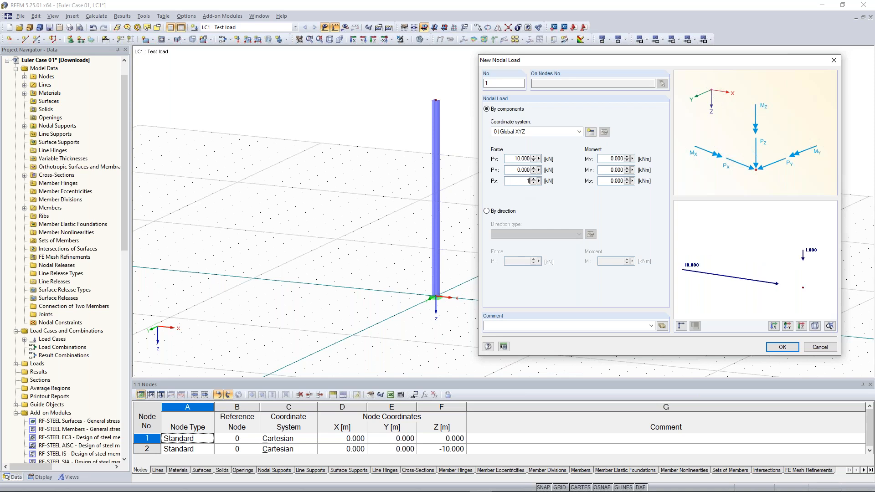
type("100")
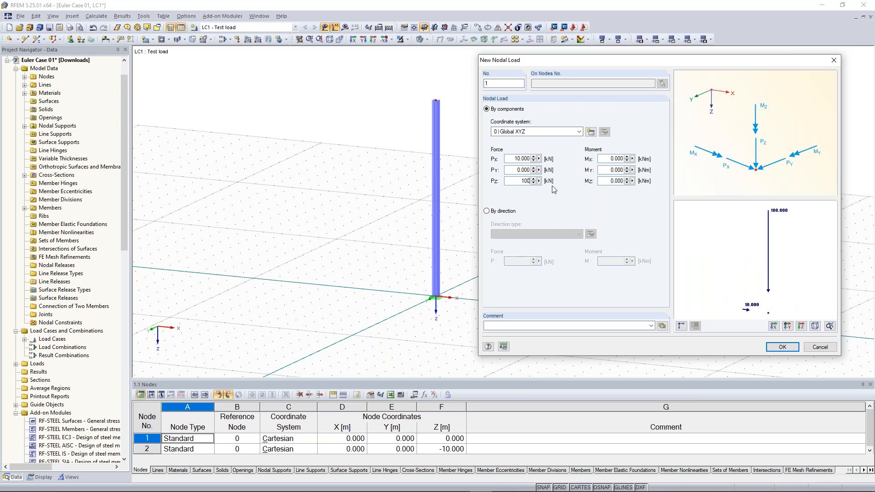
left_click(782, 347)
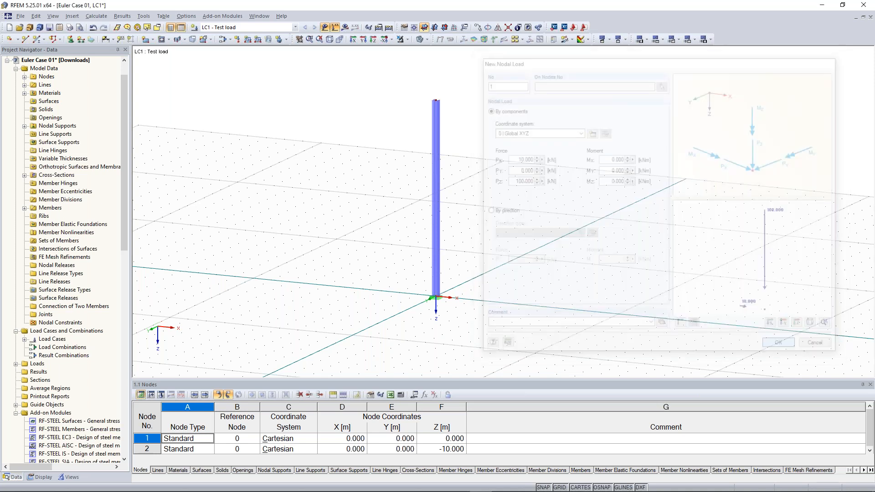
left_click(436, 99)
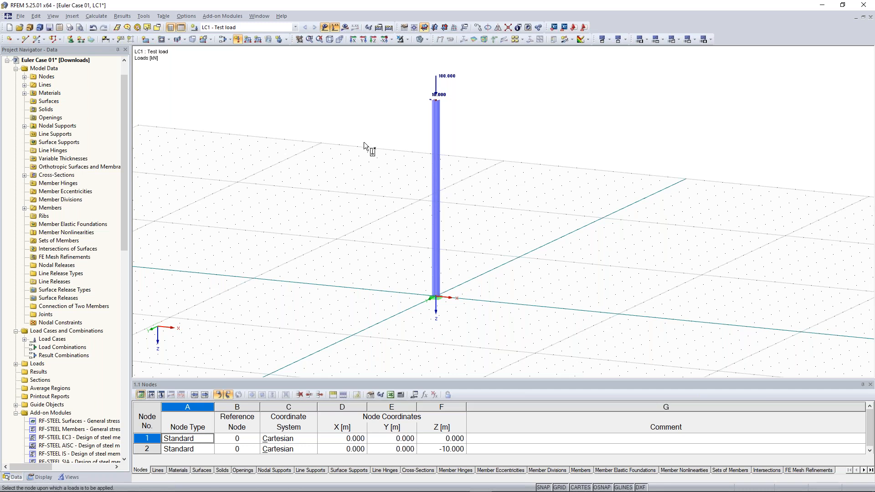
key("Escape")
- Calculate load case LC1 and display its global deformation results
scroll(343, 169, "down", 1)
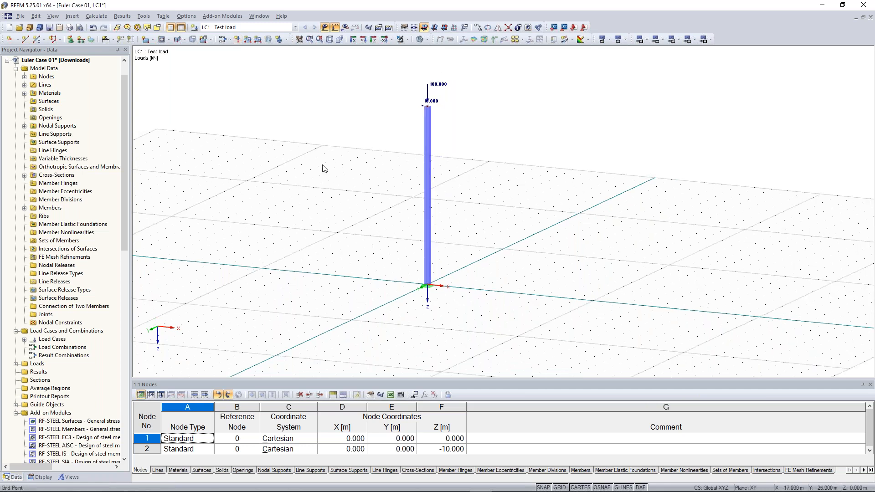
scroll(323, 169, "up", 1)
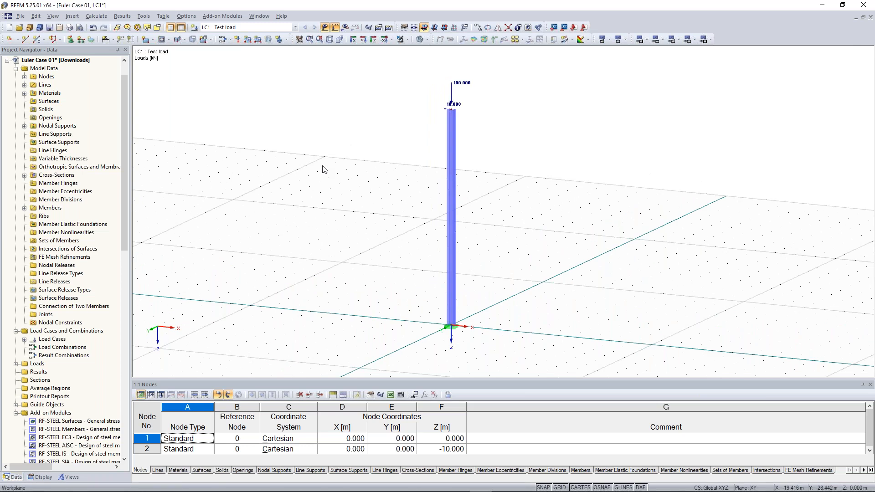
left_click(345, 28)
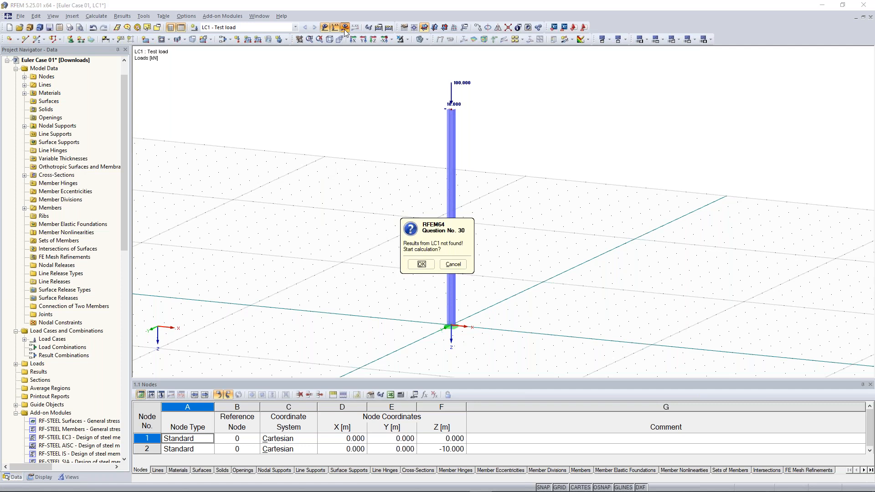
left_click(421, 265)
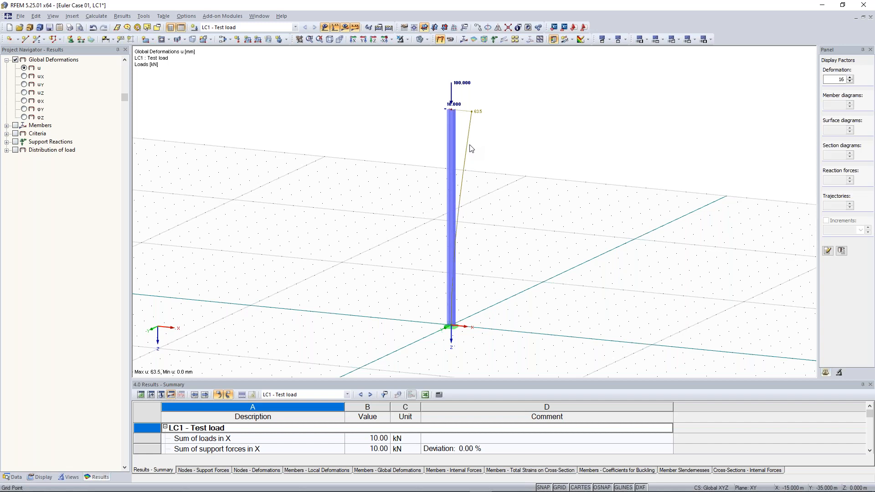
- Display the member deformations as Cross-Sections Colored instead of lines
scroll(428, 153, "up", 1)
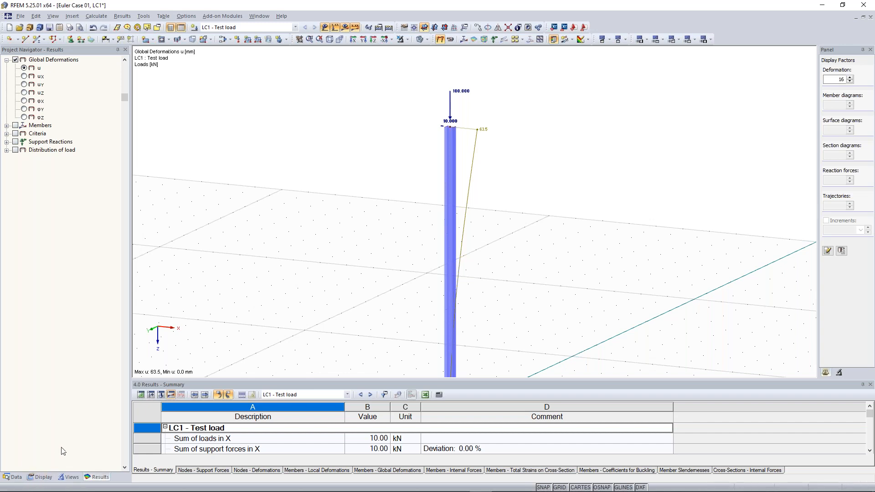
left_click(42, 477)
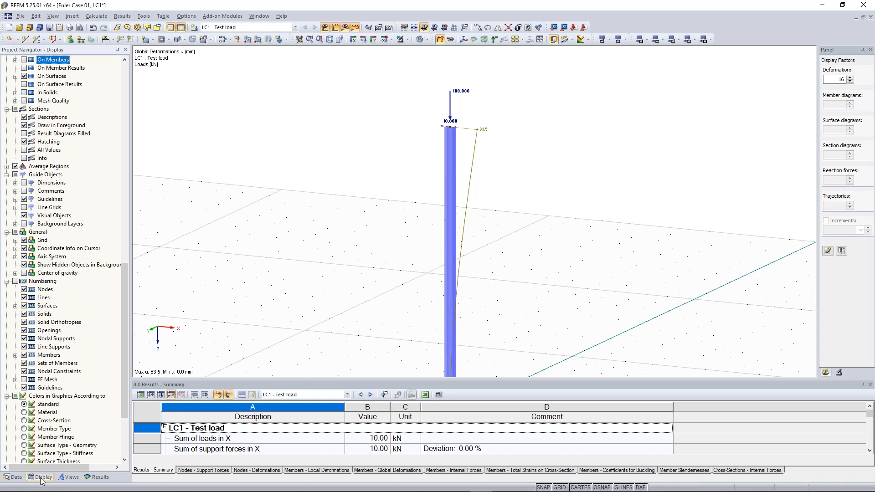
left_click_drag(124, 290, 126, 183)
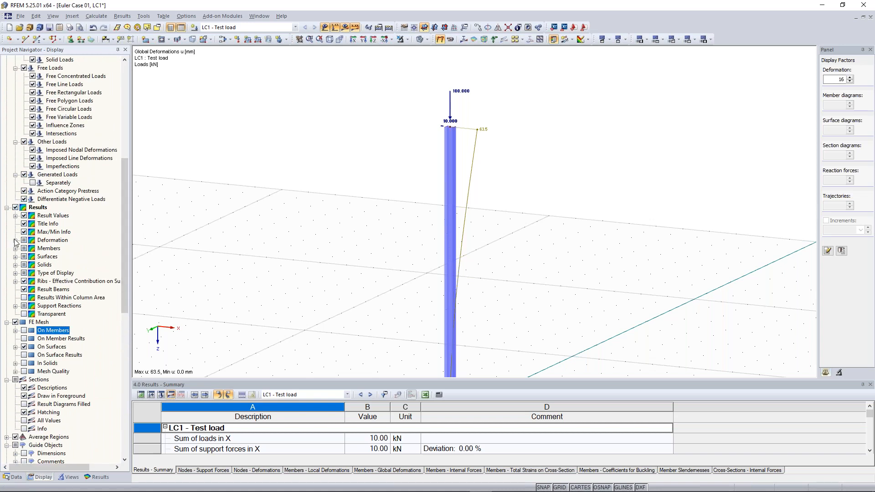
left_click(15, 241)
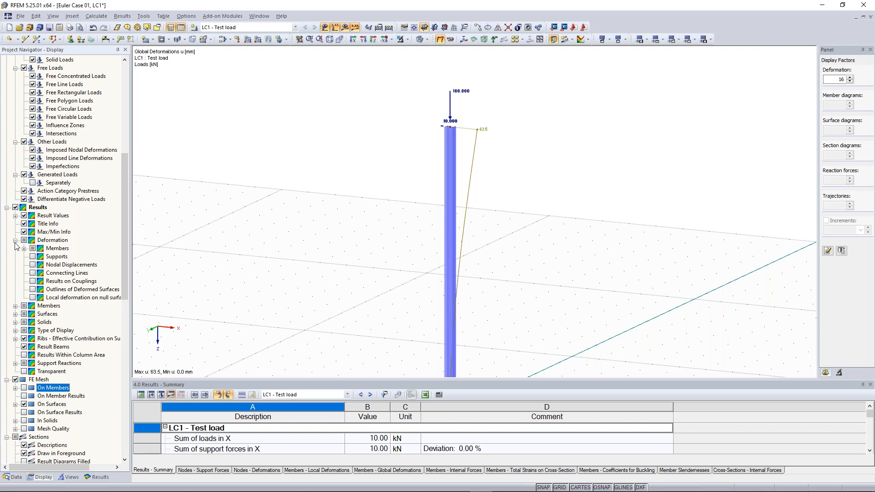
left_click(25, 249)
left_click(41, 272)
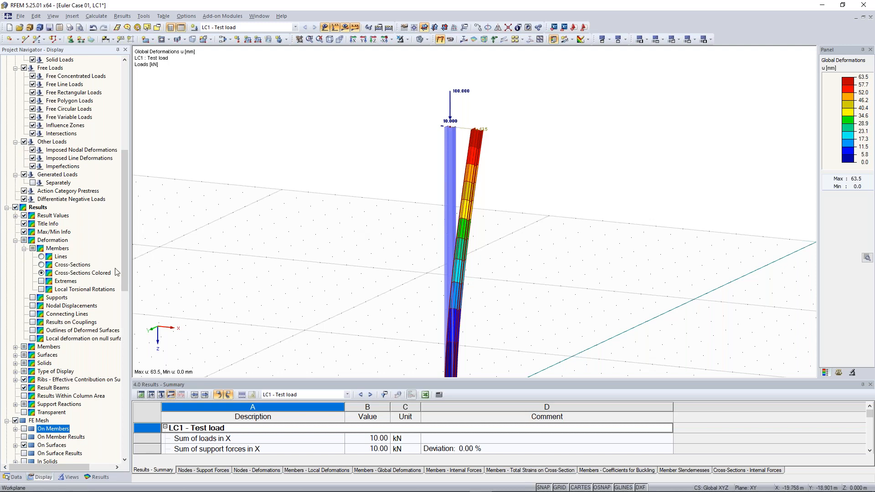
- Examine the colored deformed shape of the column, both near its loaded top and over its full height
scroll(373, 215, "down", 2)
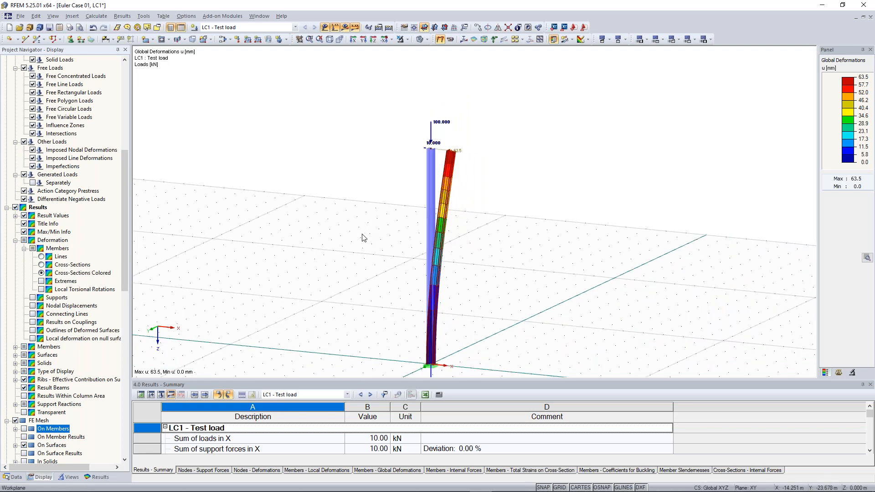
middle_click_drag(362, 234, 388, 232, "ctrl")
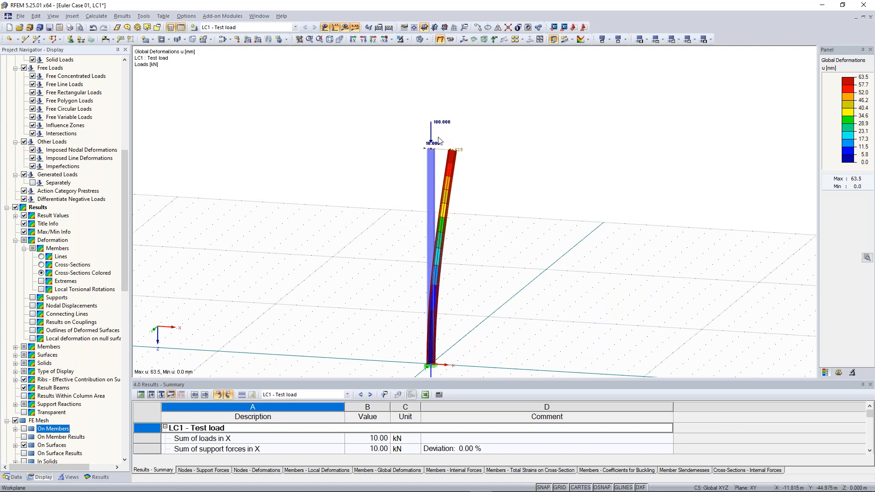
scroll(440, 141, "up", 4)
scroll(394, 153, "up", 1)
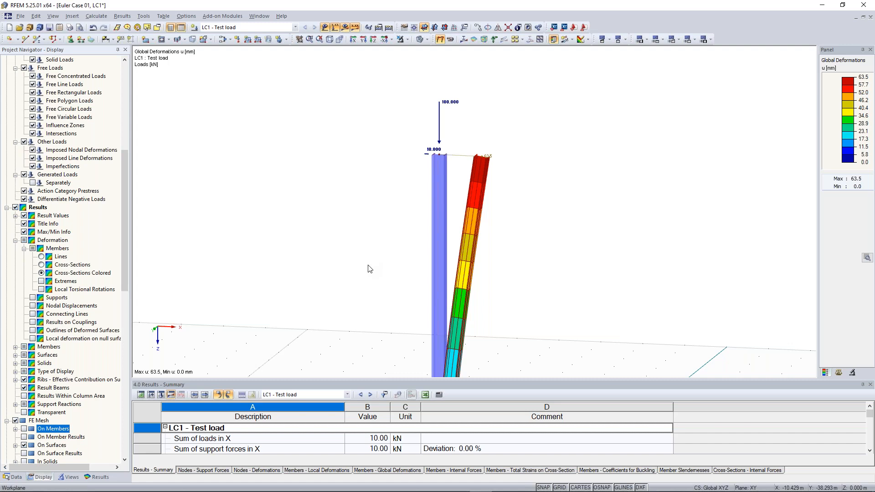
scroll(370, 269, "down", 1)
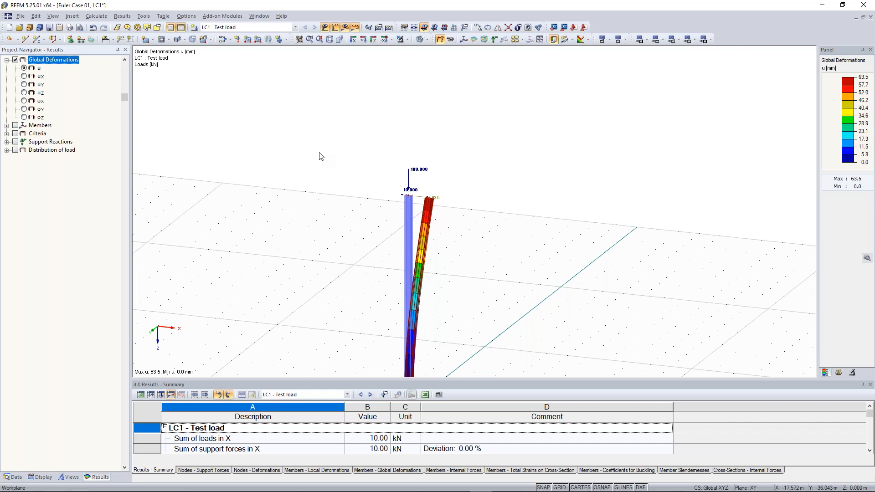
middle_click_drag(327, 196, 407, 121)
scroll(394, 141, "down", 1)
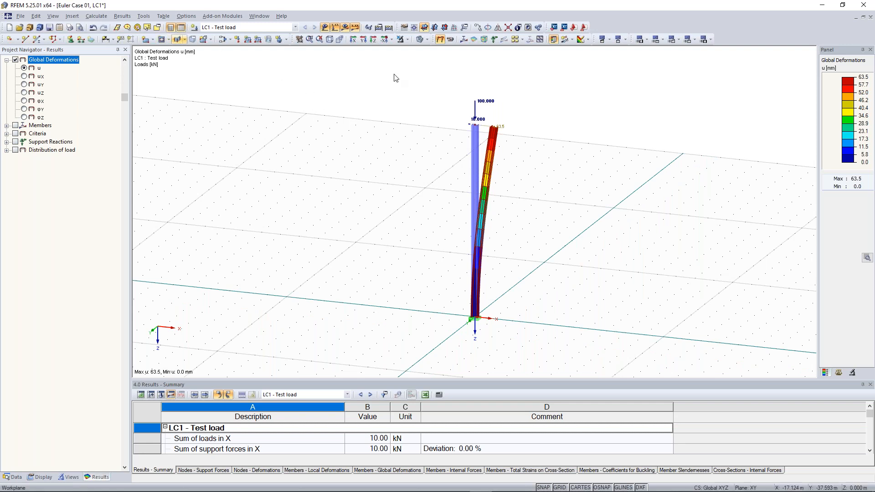
middle_click_drag(352, 127, 325, 136)
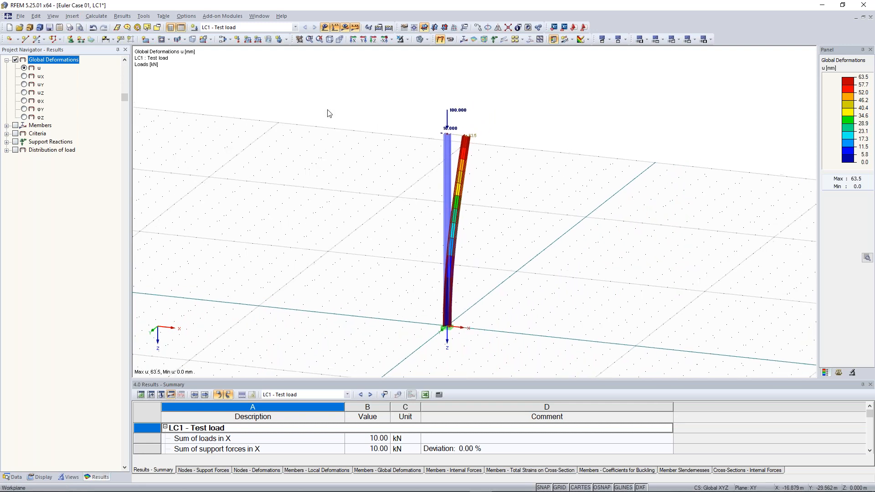
- Open two more windows of the Euler Case 01 model, tile them vertically and minimize the other open models
left_click(258, 16)
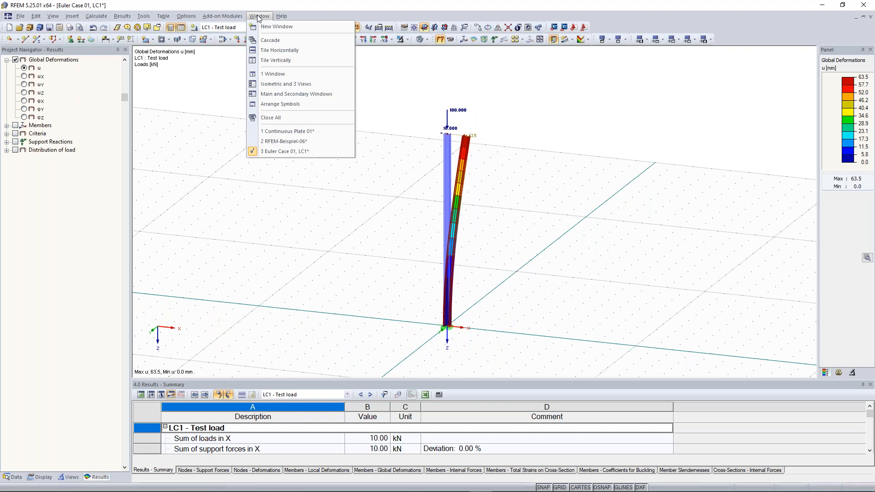
left_click(272, 27)
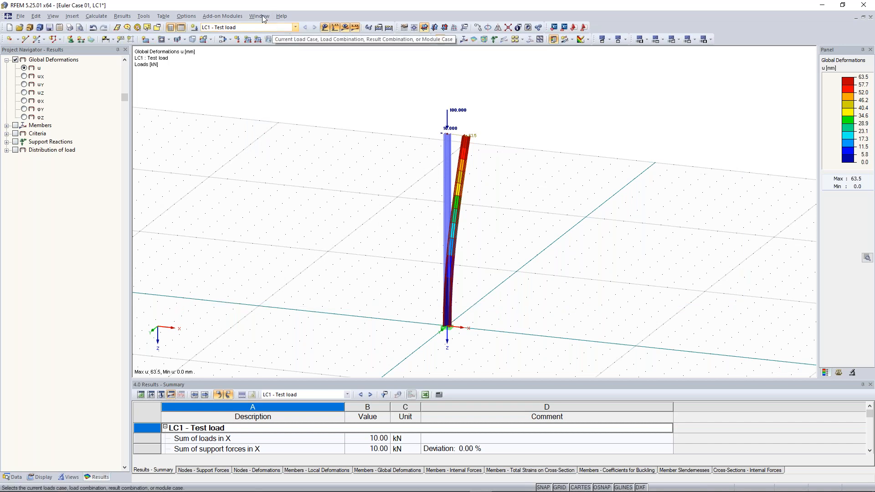
left_click(262, 15)
left_click(266, 28)
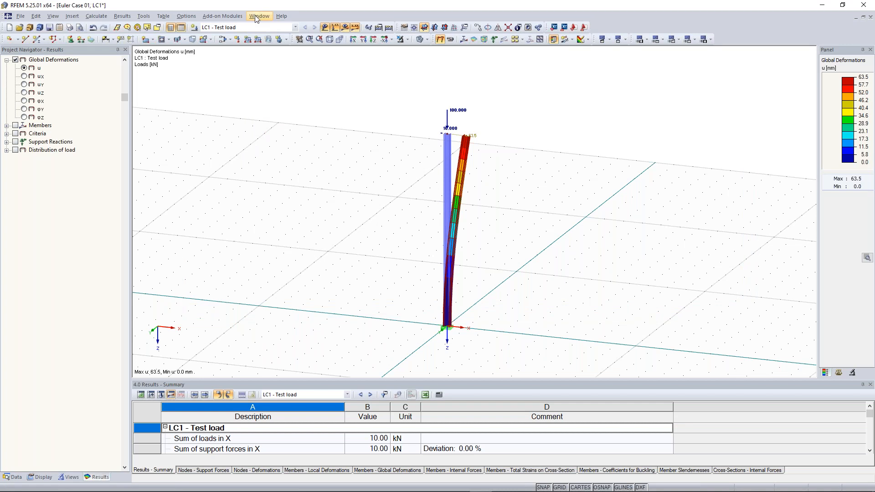
left_click(255, 15)
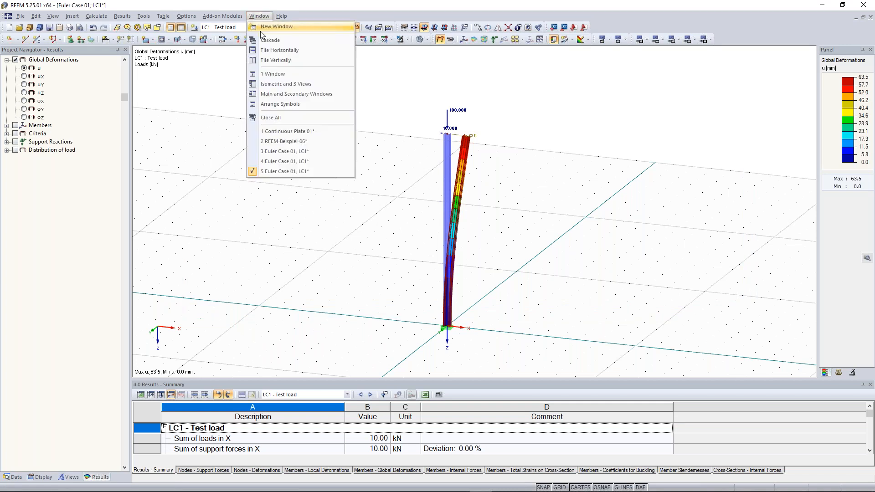
left_click(286, 62)
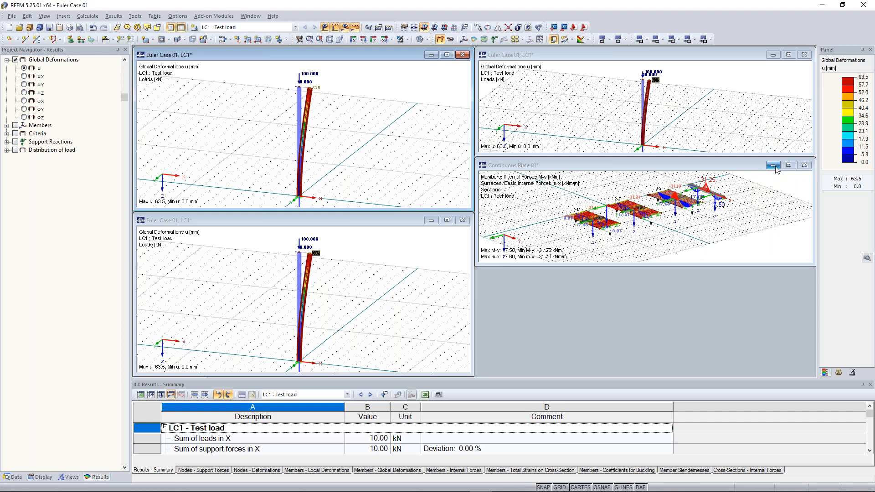
left_click(773, 166)
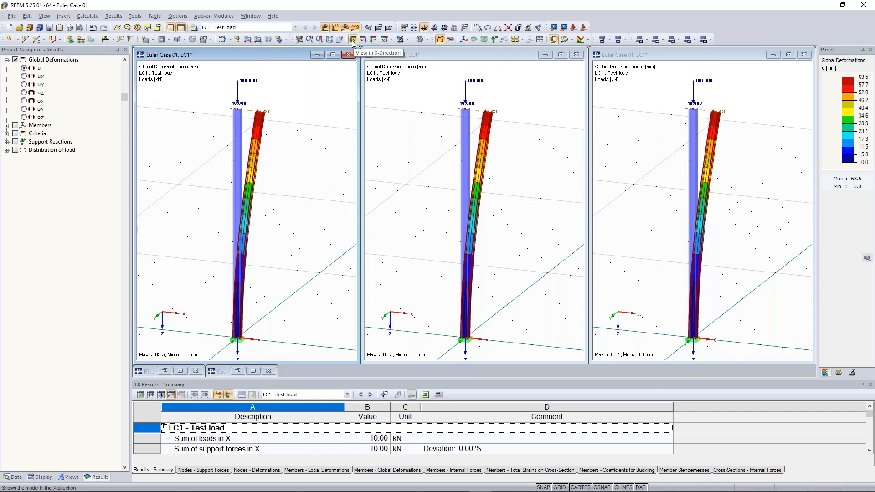
- Show the column in the reverse Y-direction in all three Euler Case 01 windows
left_click(392, 40)
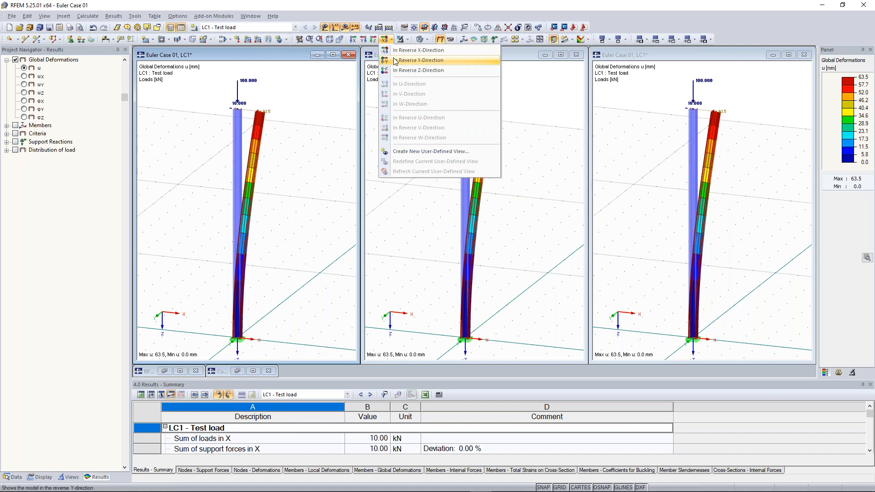
left_click(395, 61)
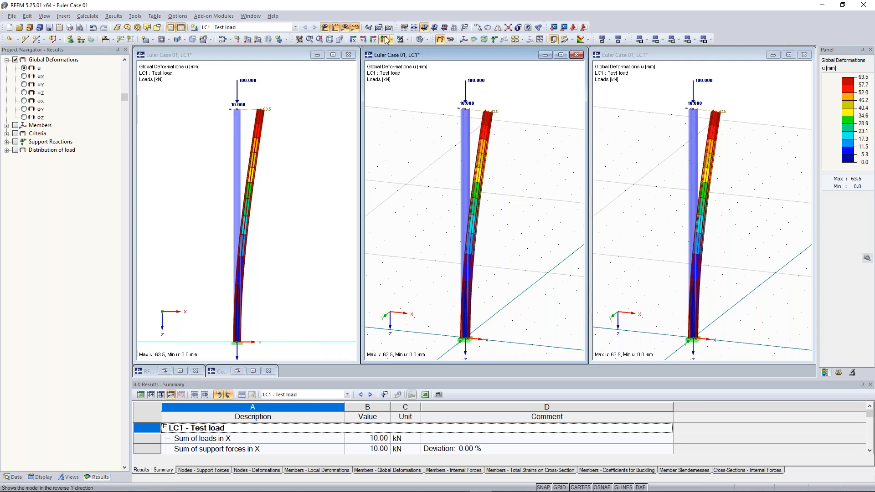
left_click(385, 40)
left_click(621, 203)
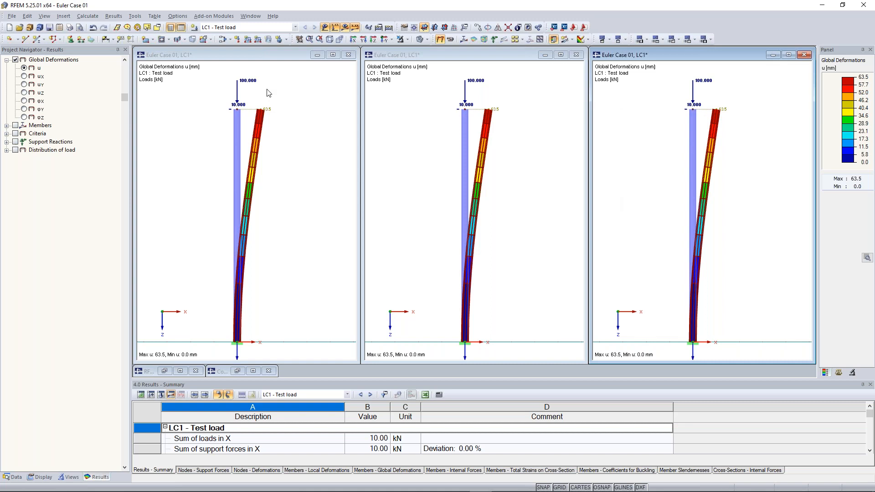
- Set load case LC1 of the first window's model to second-order analysis (P-Delta) and recalculate its results
left_click(269, 57)
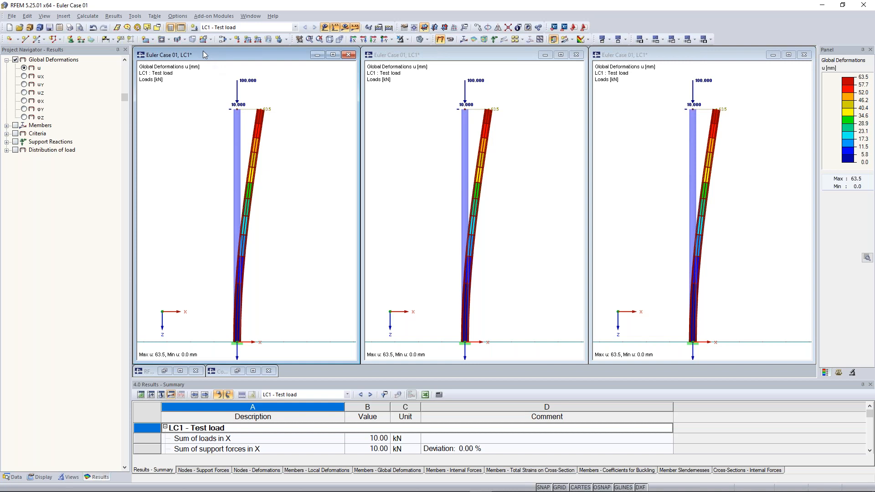
left_click(88, 16)
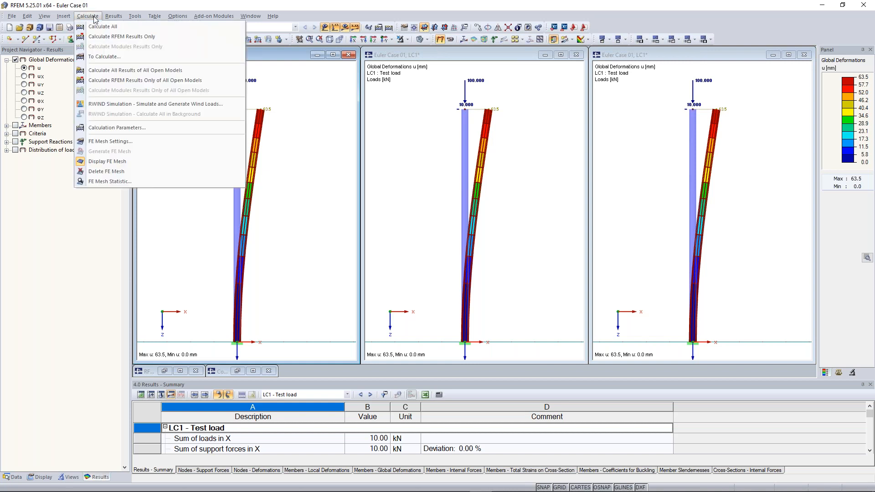
left_click(122, 132)
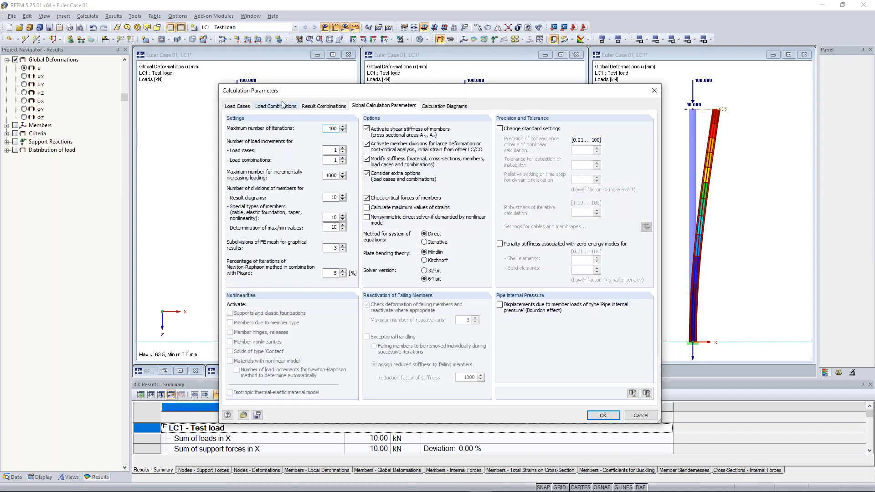
left_click(240, 108)
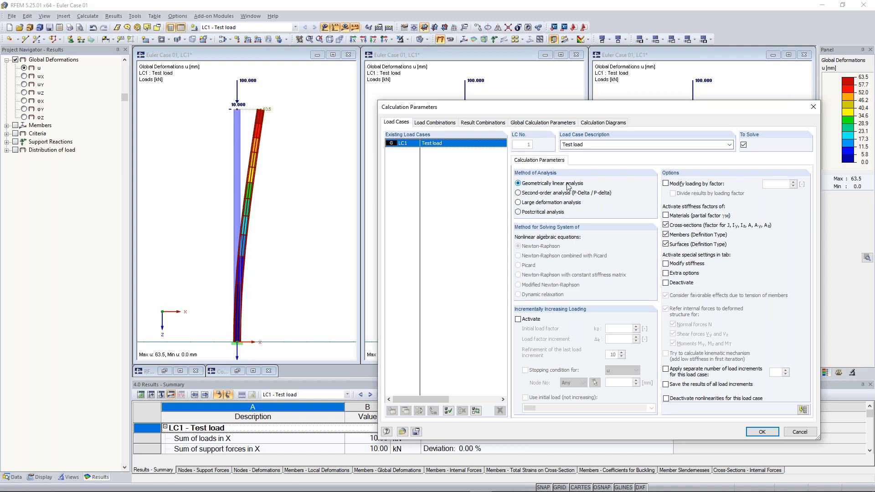
left_click(545, 193)
left_click_drag(552, 108, 401, 85)
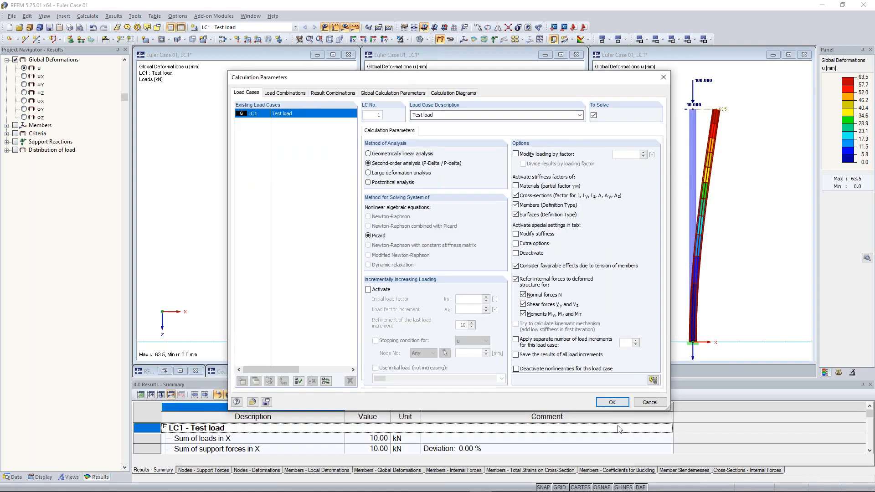
left_click(613, 403)
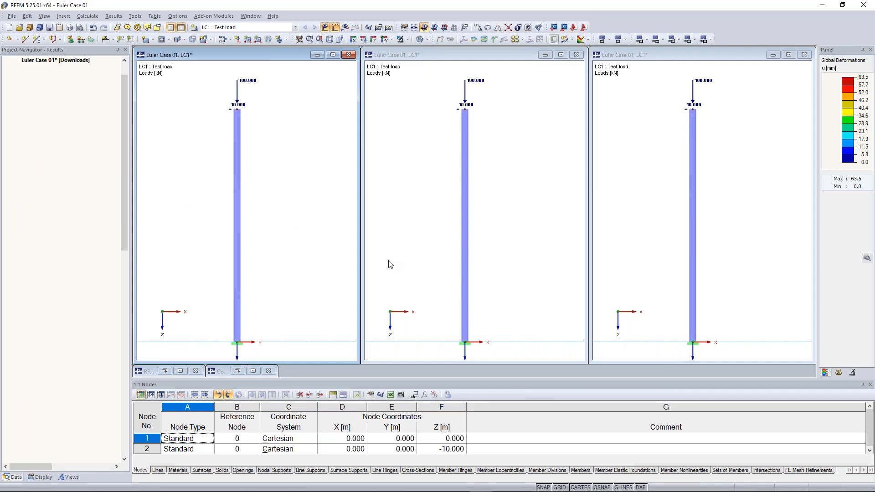
left_click(345, 28)
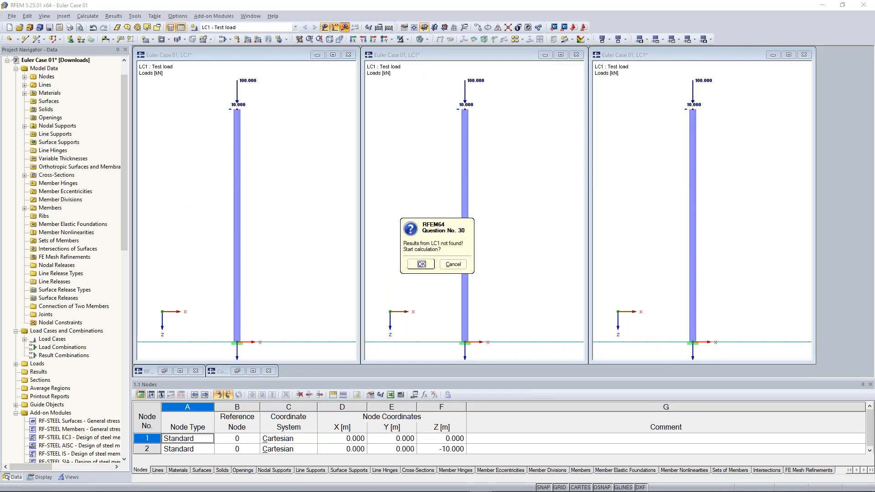
left_click(422, 264)
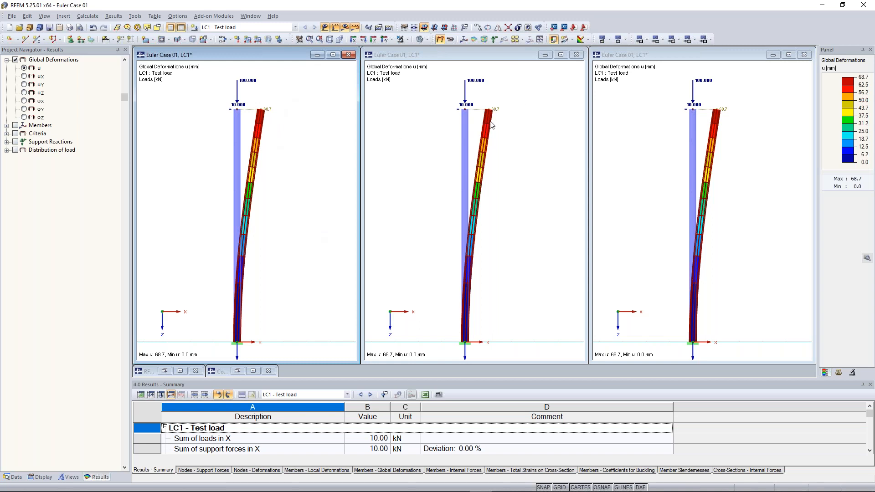
- Show the member internal forces My in the first window and examine the moment diagram down to the column base
left_click(13, 123)
left_click(15, 126)
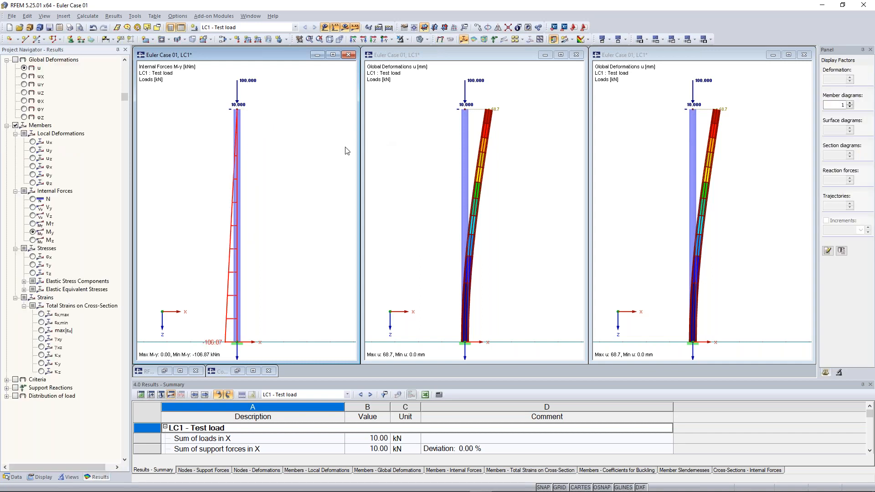
middle_click_drag(188, 263, 214, 237)
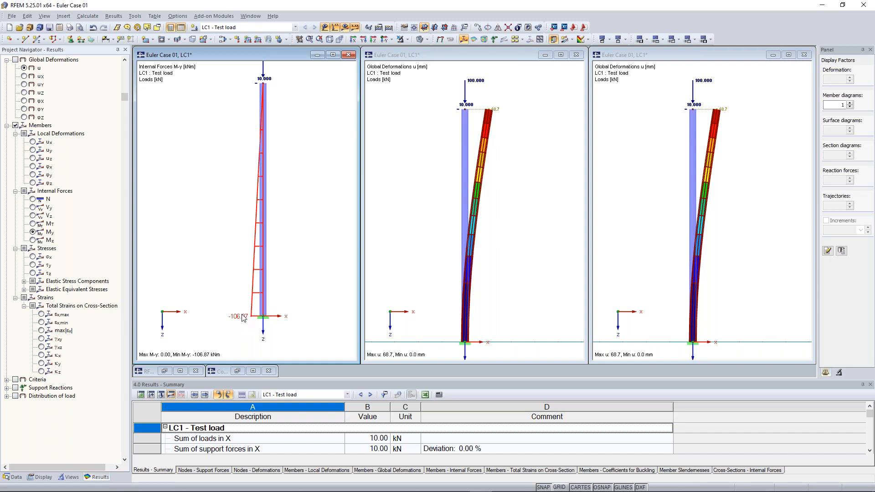
middle_click_drag(231, 195, 234, 216)
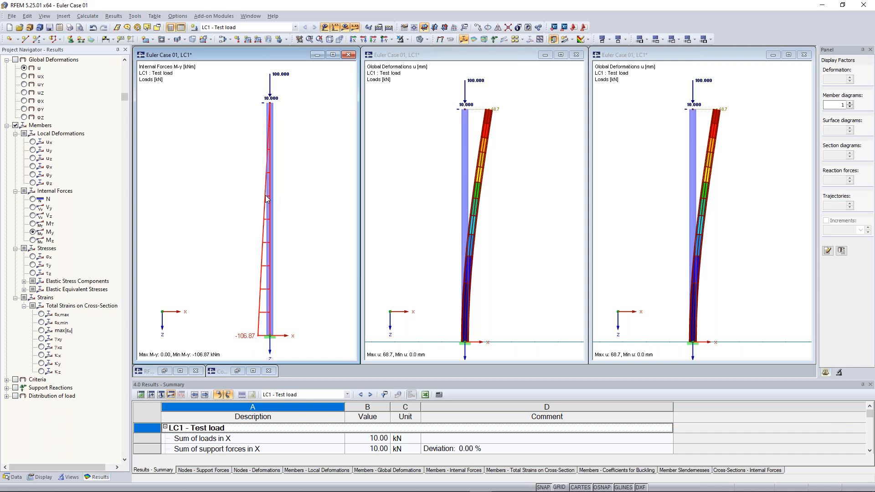
left_click(269, 337)
left_click(241, 53)
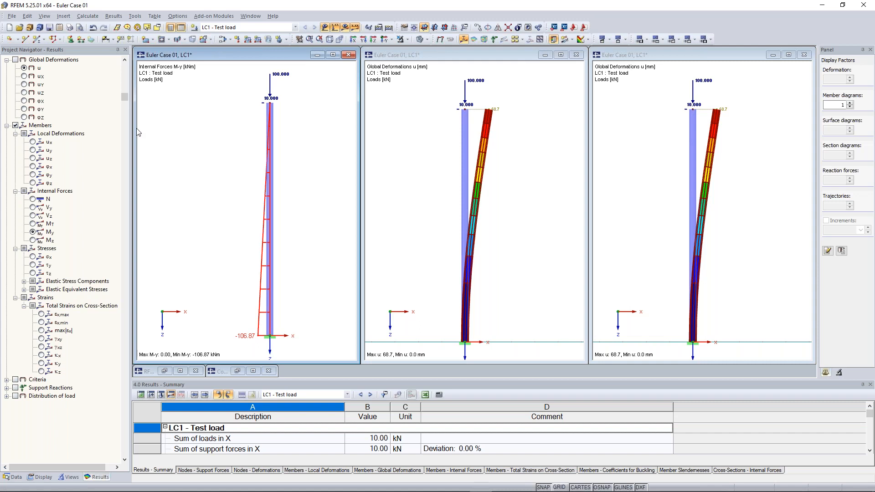
- Set LC1 back to geometrically linear analysis and recalculate the results for comparison
left_click(379, 27)
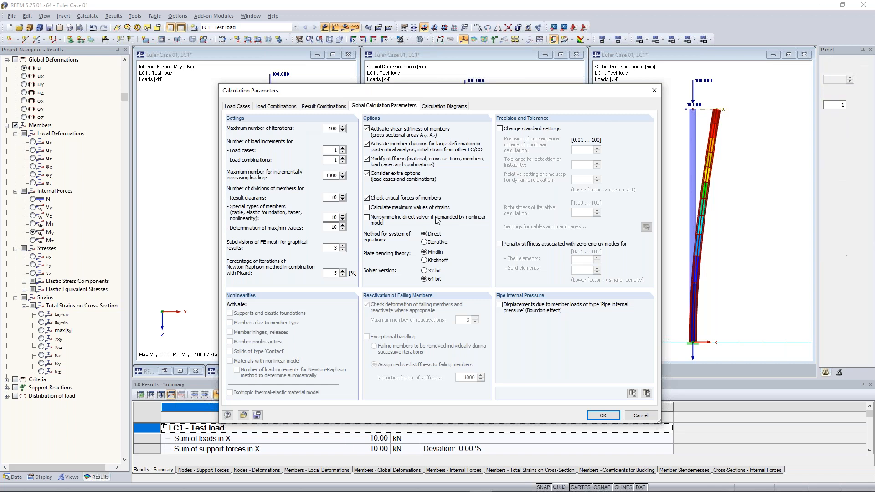
left_click(237, 105)
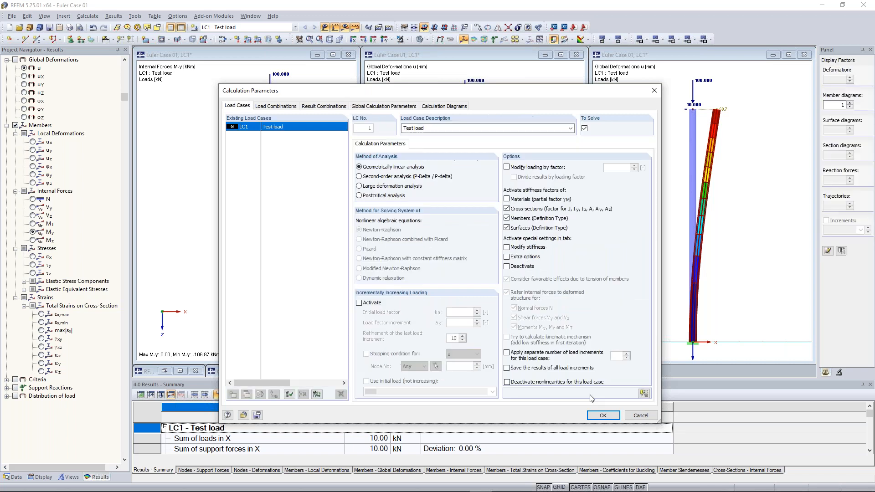
left_click(602, 415)
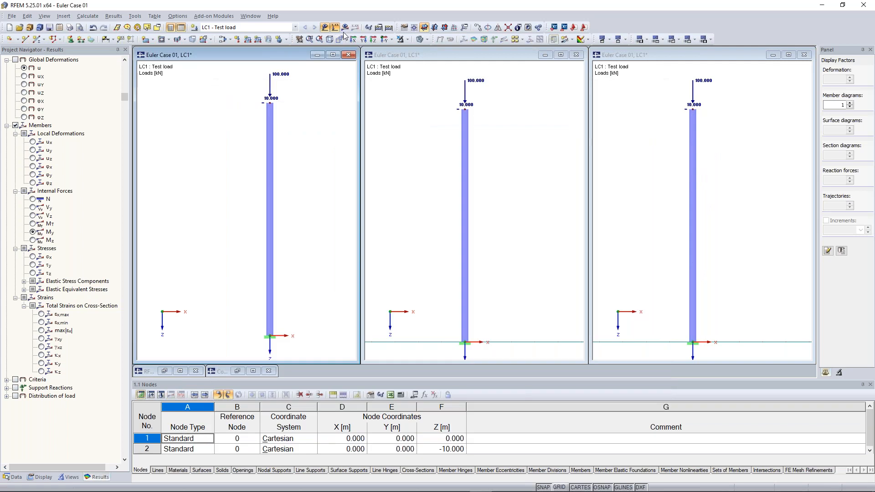
left_click(345, 27)
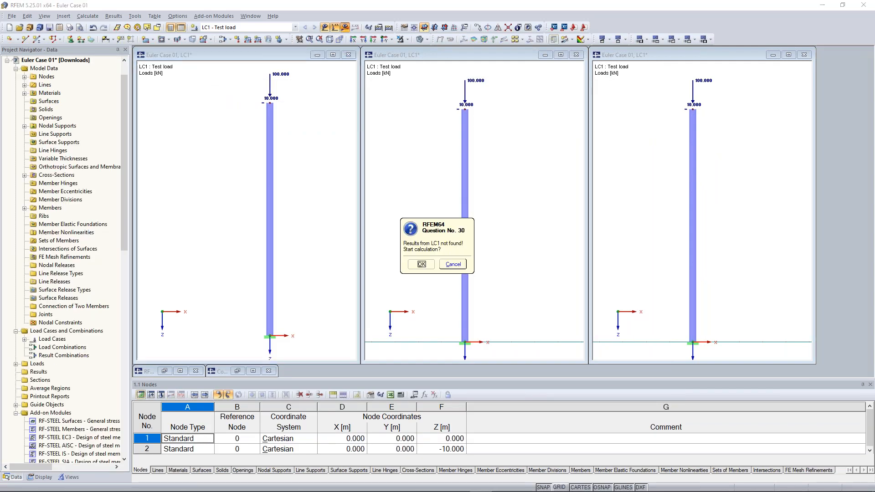
left_click(421, 264)
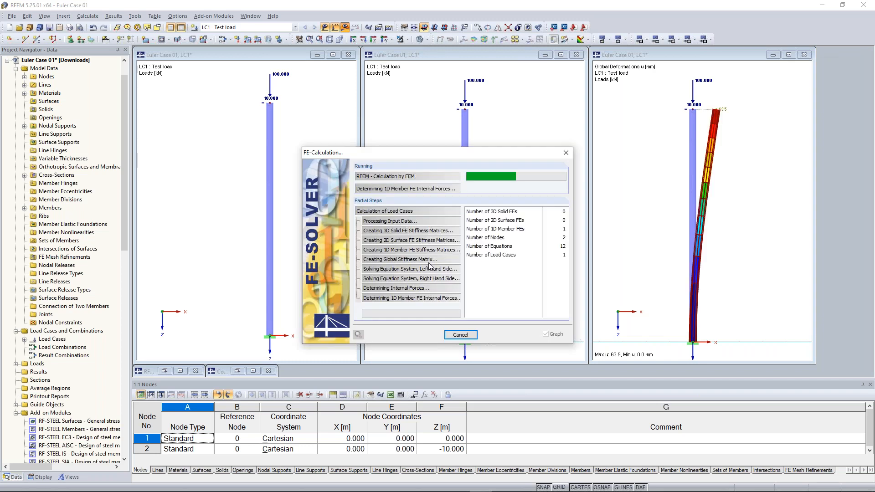
- Return LC1 to second-order analysis (P-Delta) and recalculate the model
left_click(87, 16)
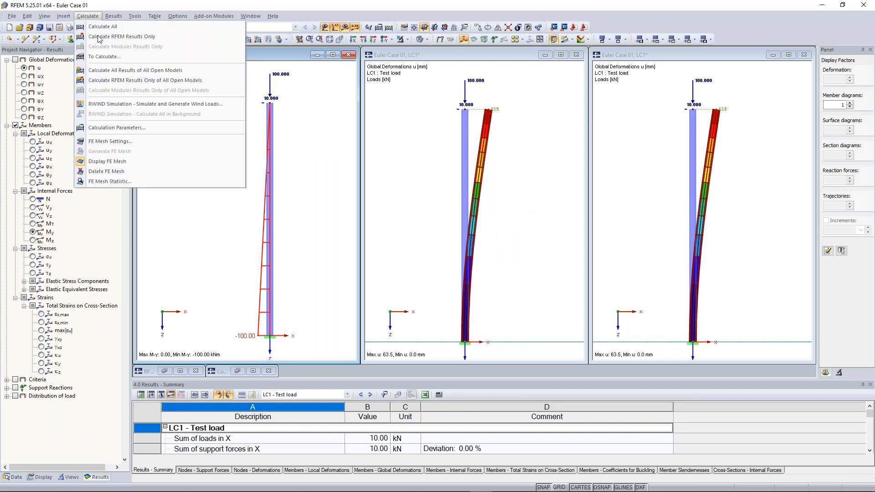
left_click(136, 130)
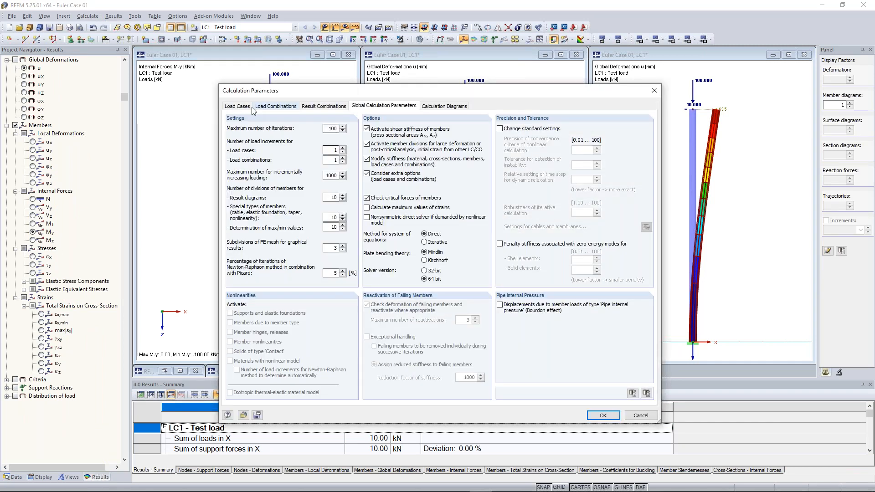
left_click(246, 107)
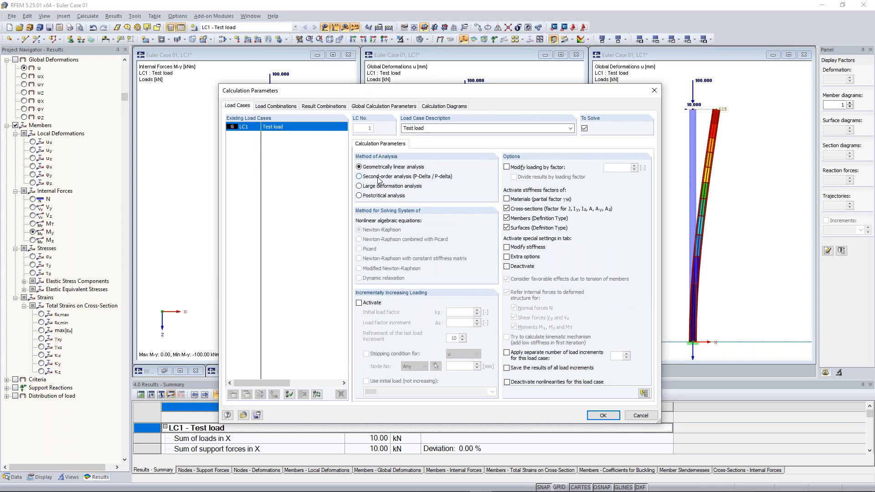
key("Return")
left_click(421, 263)
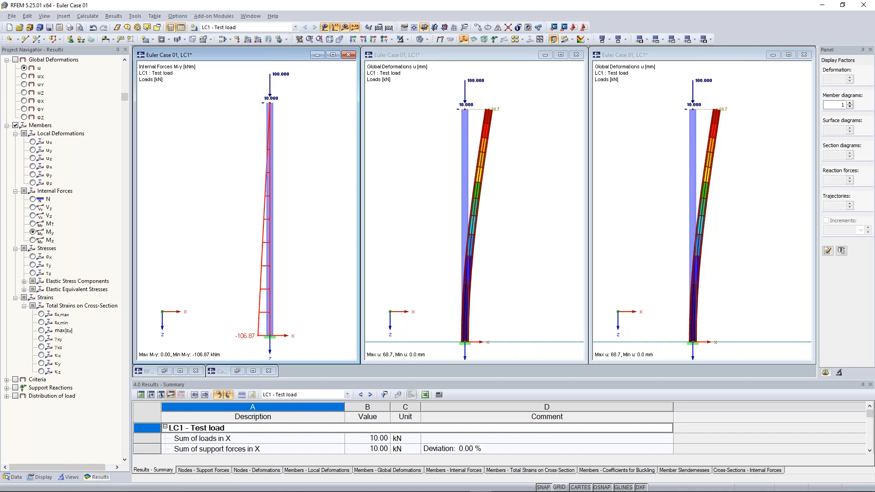
- Compare the deformed column with the My diagram, and highlight the nodal load at the column top
left_click(460, 95)
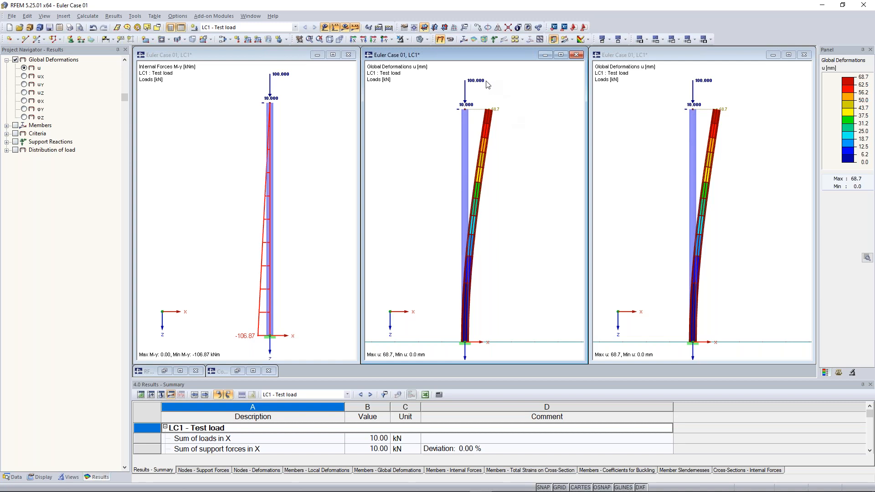
mouse_move(480, 84)
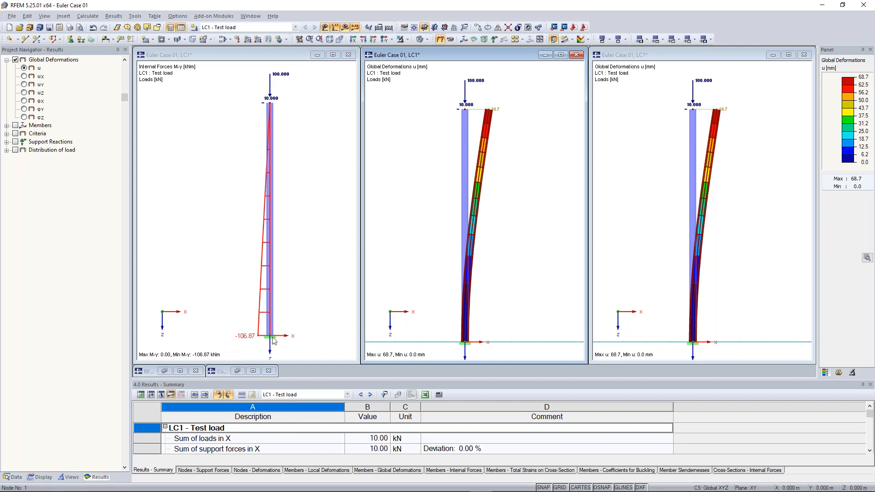
left_click(272, 105)
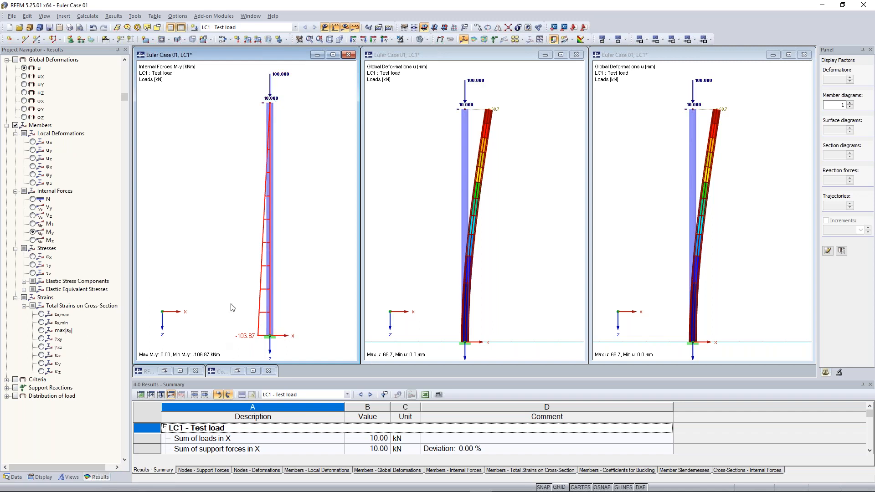
left_click(270, 84)
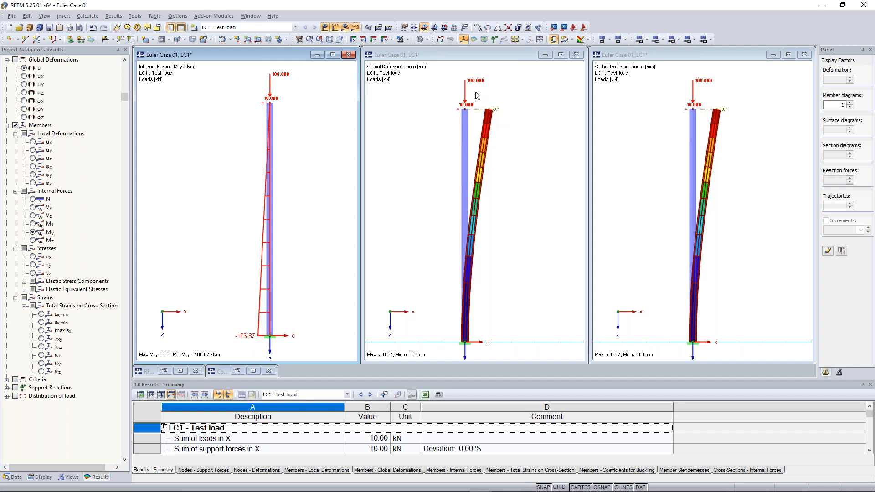
left_click(499, 115)
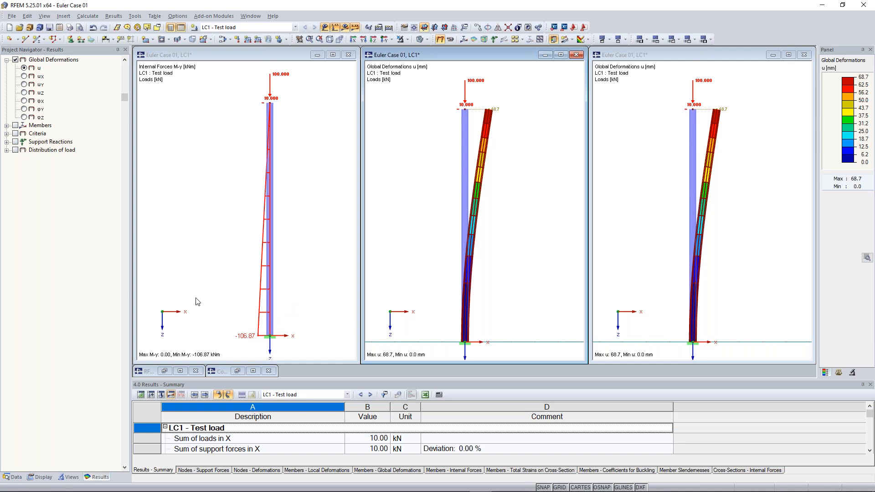
key("alt+Tab")
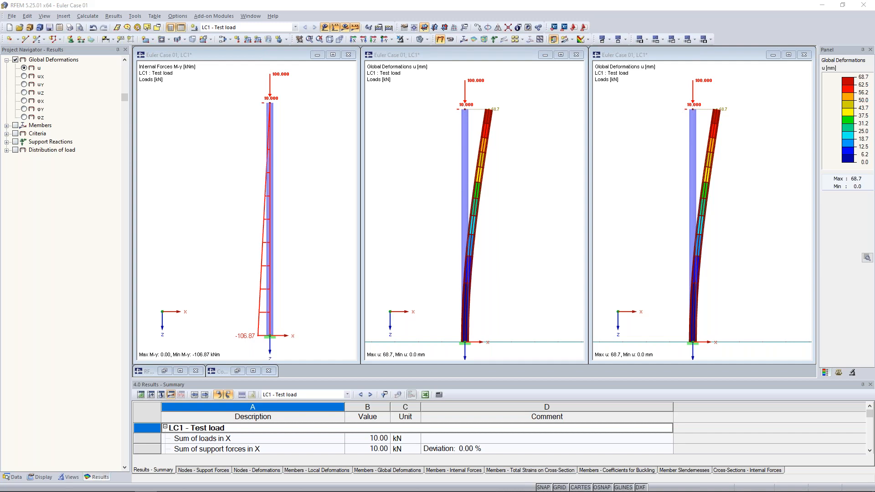
- Minimize the two windows showing global deformations and maximize the window with the My diagram
left_click(548, 60)
left_click(545, 55)
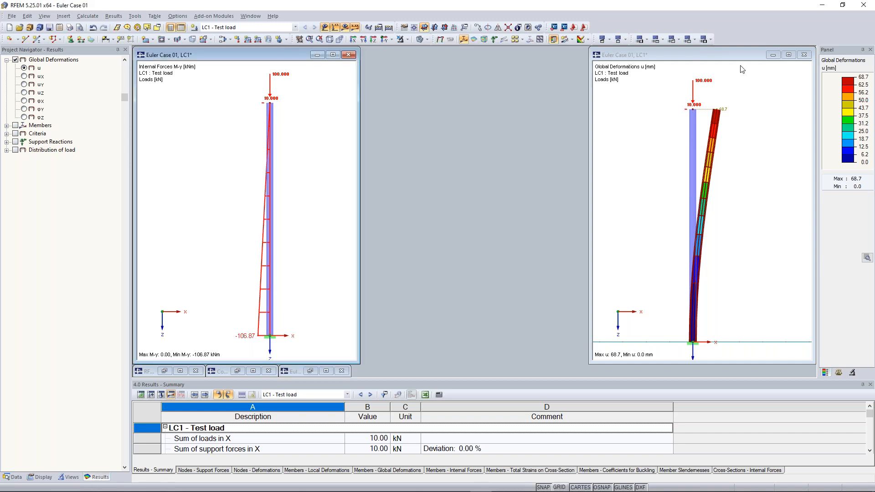
left_click(773, 55)
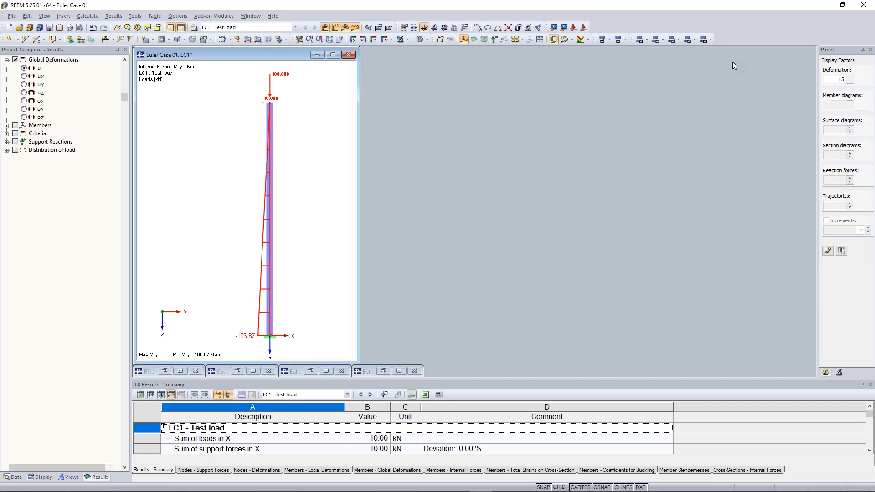
left_click(332, 55)
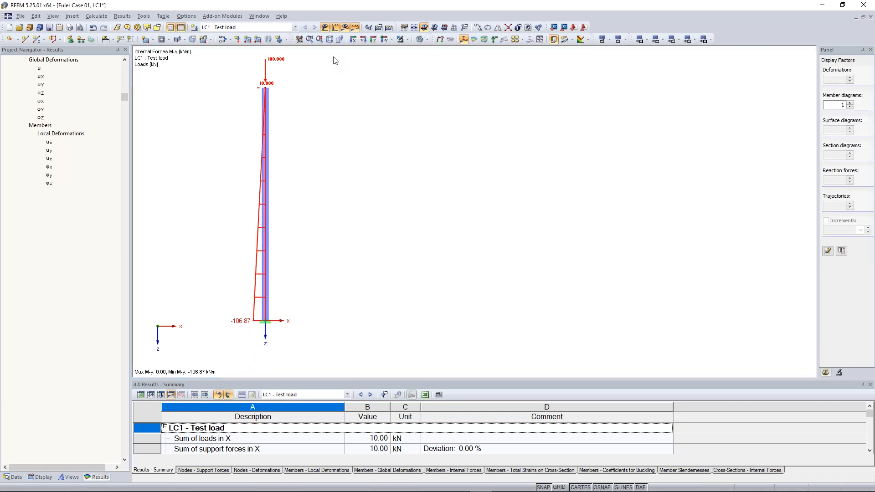
- Set the horizontal force PX of the nodal load at the column top to 0 kN
middle_click_drag(239, 159, 392, 197)
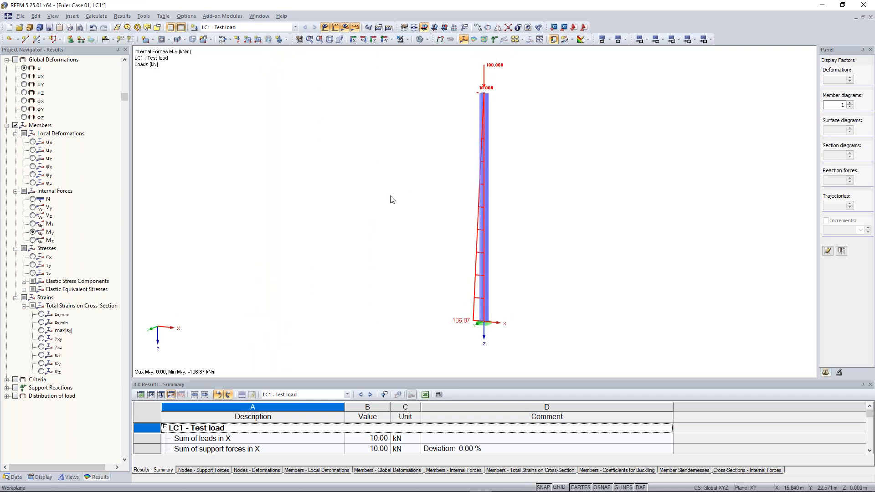
left_click(408, 40)
left_click(335, 161)
left_click(335, 27)
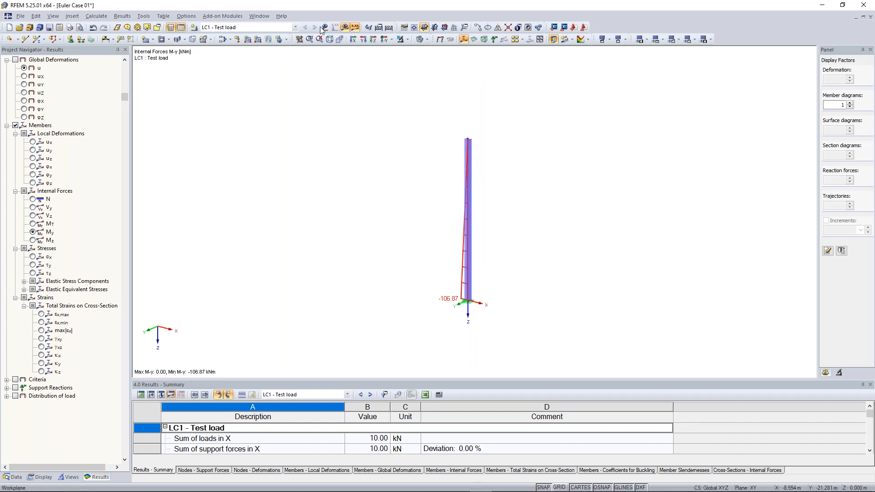
left_click(335, 27)
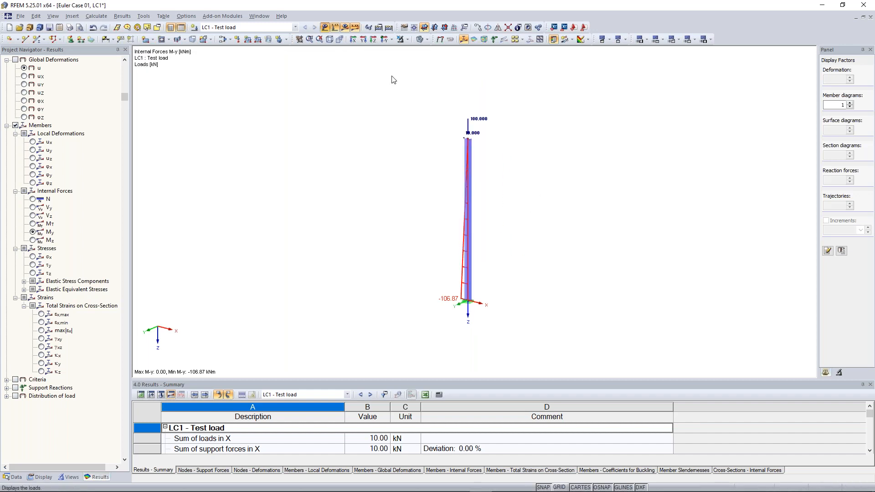
double_click(476, 119)
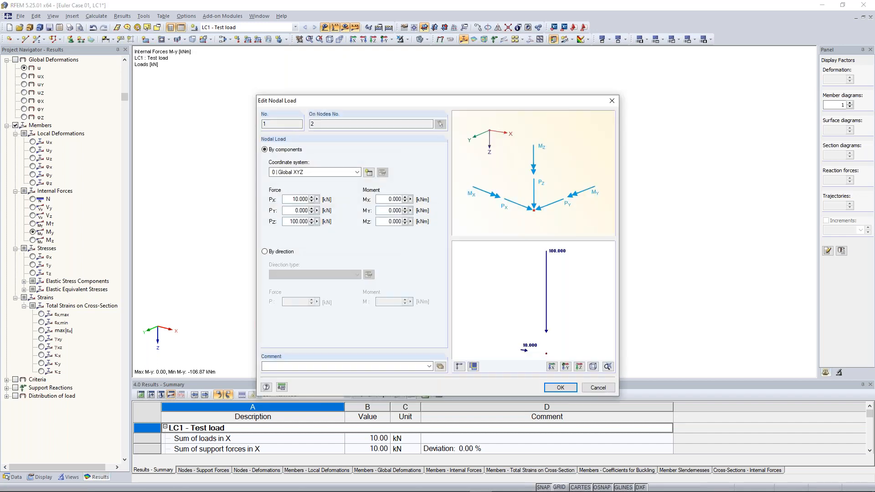
double_click(301, 199)
type("0")
left_click(562, 387)
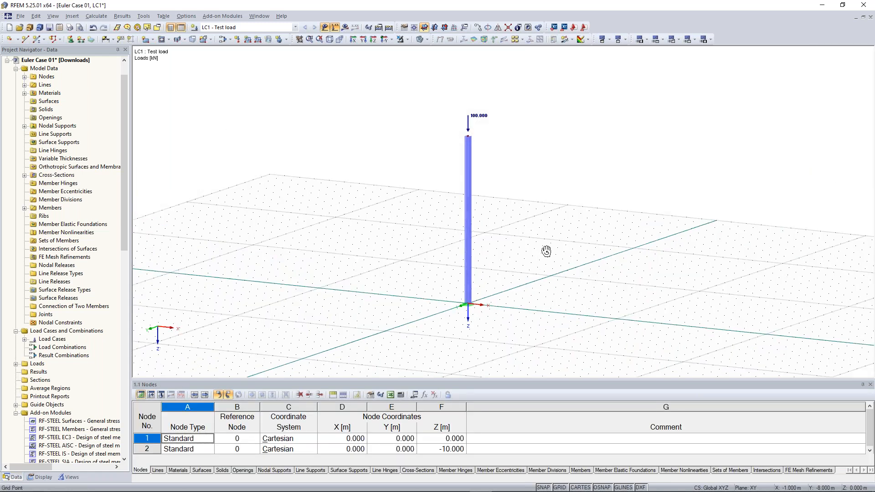
- Open the RF-STABILITY add-on module for the Euler Case 01 model
middle_click_drag(547, 251, 545, 261, "ctrl")
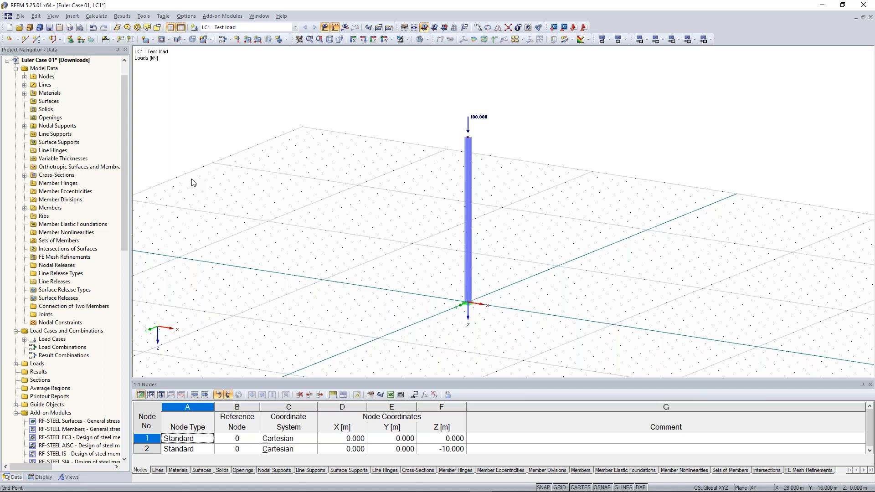
left_click_drag(120, 175, 120, 348)
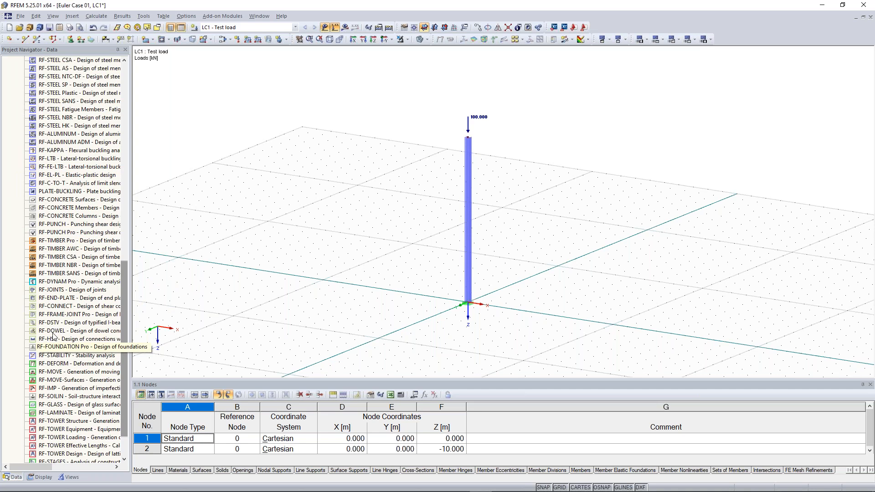
left_click(77, 355)
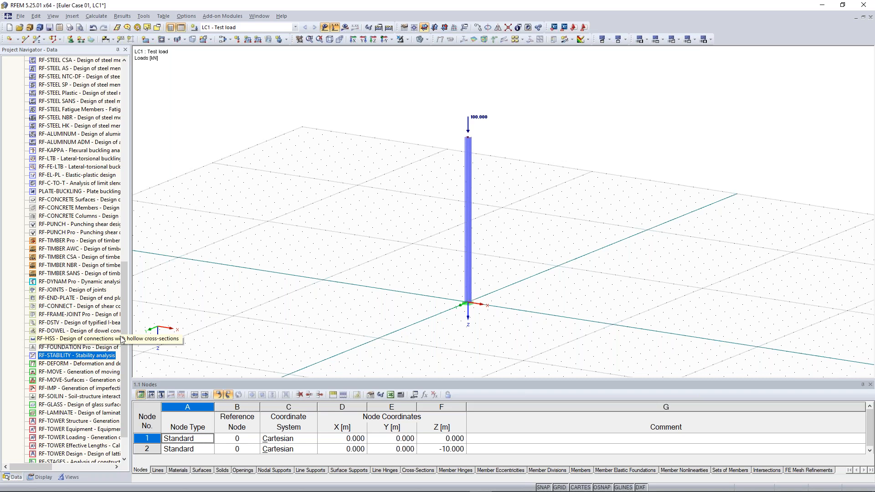
scroll(68, 324, "down", 2)
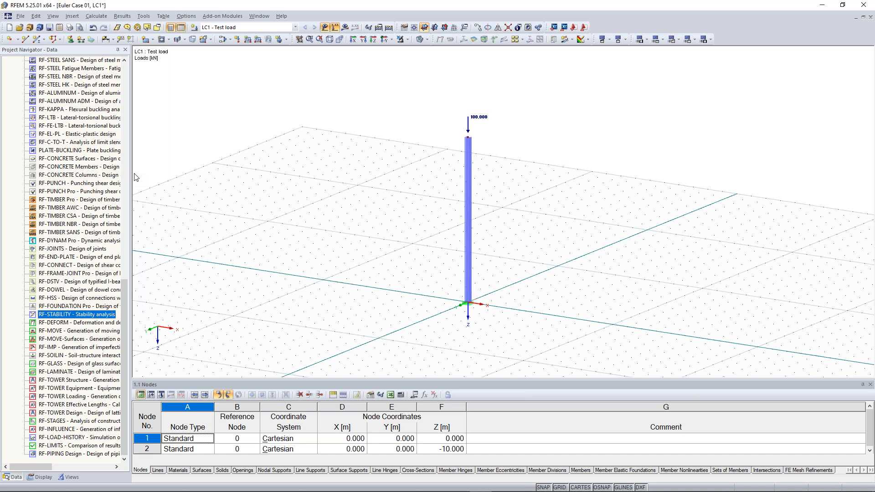
scroll(134, 174, "up", 20)
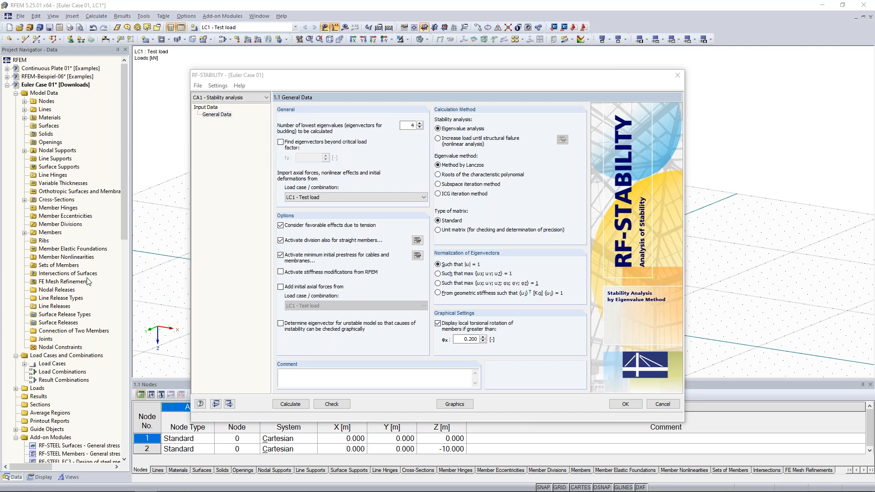
- Request two lowest eigenvalues with axial forces from LC1, and deactivate favorable tension effects and minimum initial prestress for cables and membranes
left_click(409, 126)
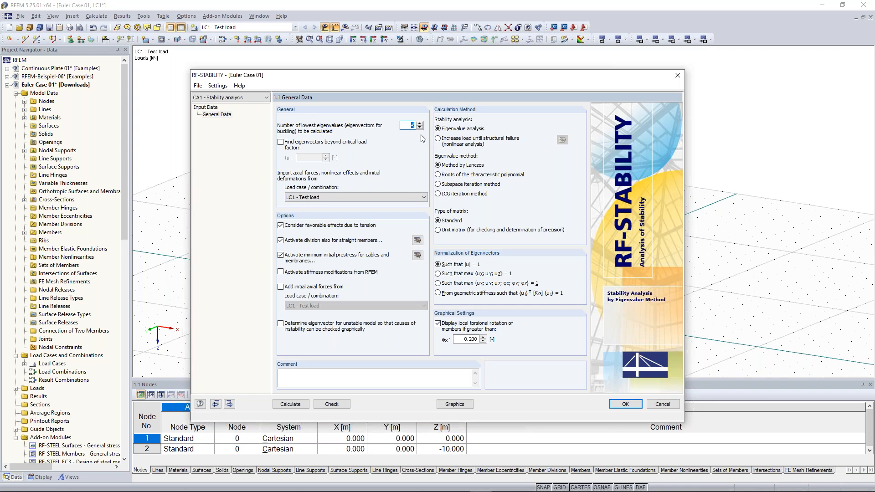
type("2")
left_click(326, 198)
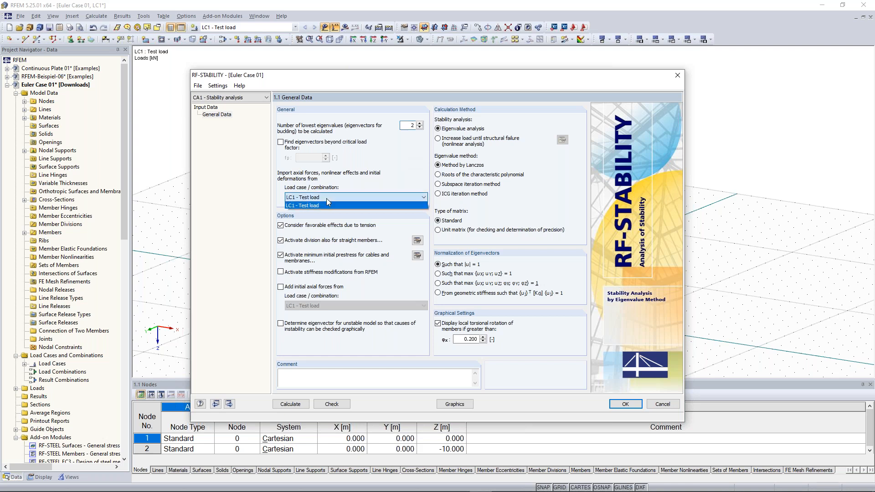
left_click(327, 206)
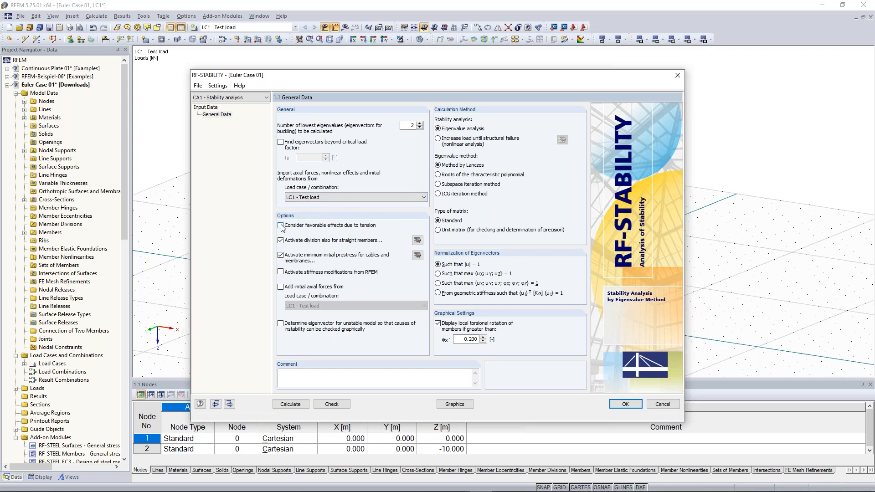
left_click(281, 255)
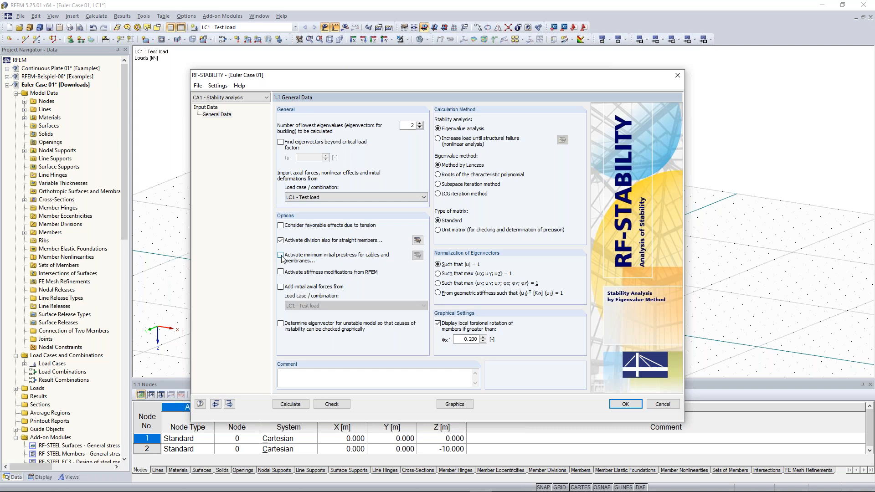
- Set the minimum number of divisions for straight members to 10 in the FE mesh settings and calculate the stability analysis
left_click(418, 241)
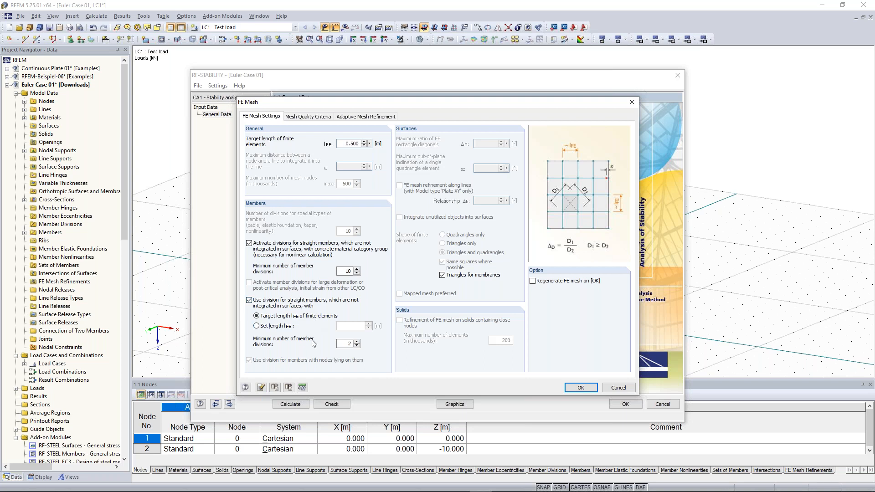
left_click(345, 345)
double_click(348, 344)
type("10")
left_click(581, 388)
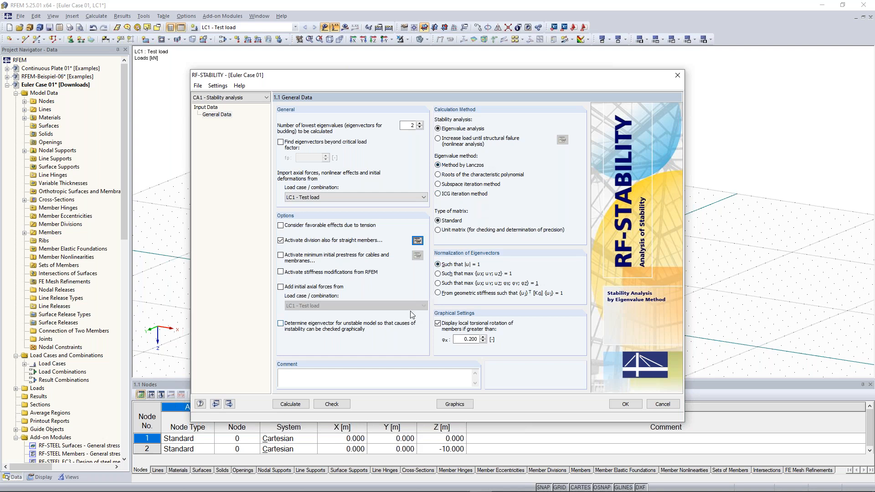
left_click(300, 406)
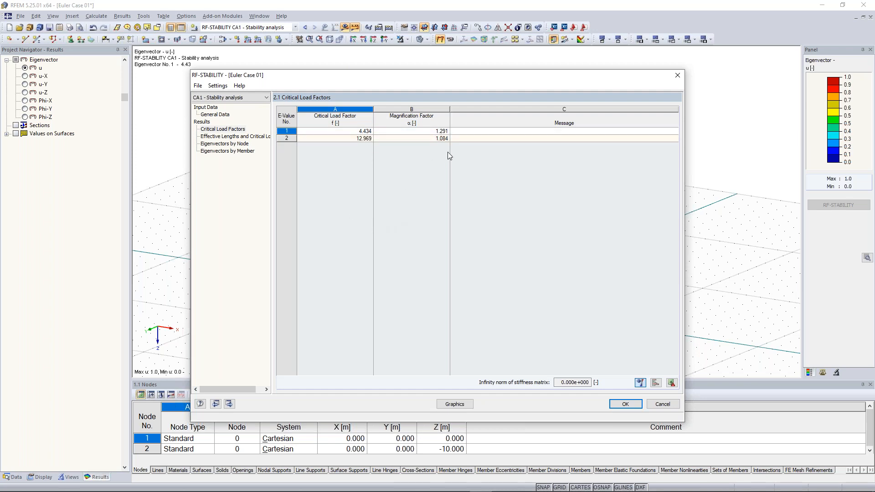
- Review the column's magnification factors, effective lengths and critical loads in the stability results, and return to the critical load factors
left_click(433, 133)
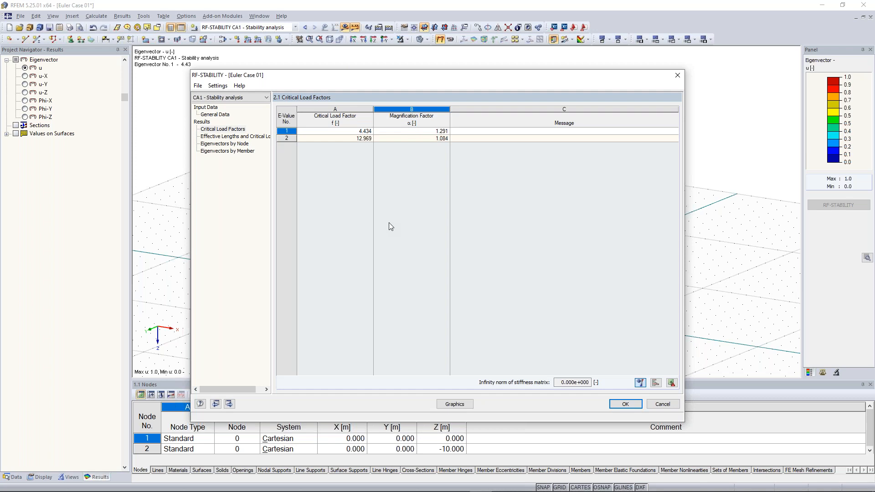
left_click(235, 136)
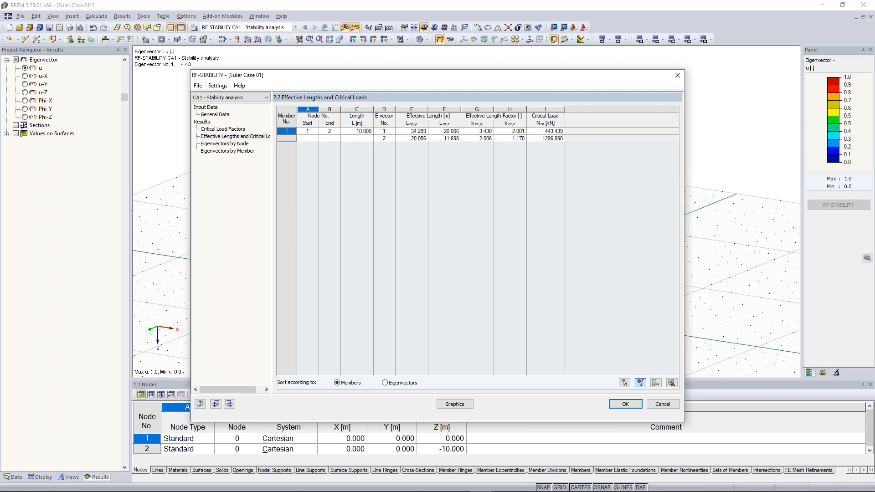
left_click(557, 131)
left_click(235, 130)
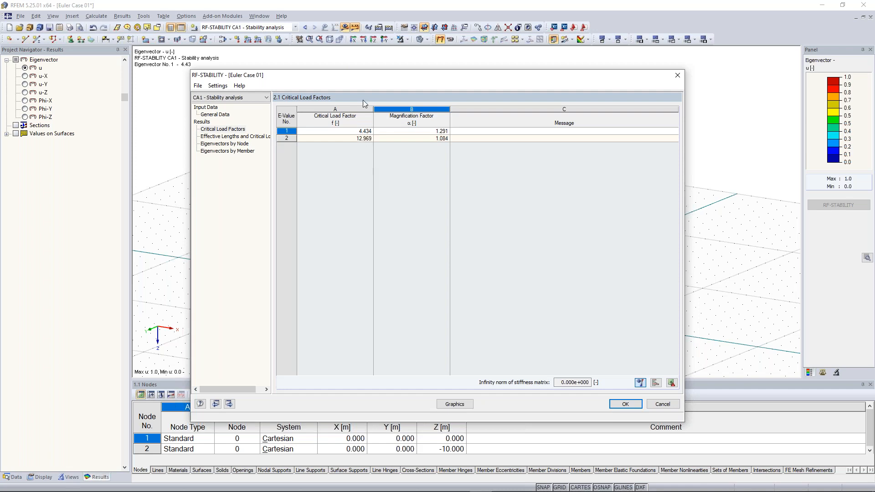
- Show the stability results graphically and inspect the first eigenvector of the column from its top down to the support
left_click_drag(379, 83, 380, 225)
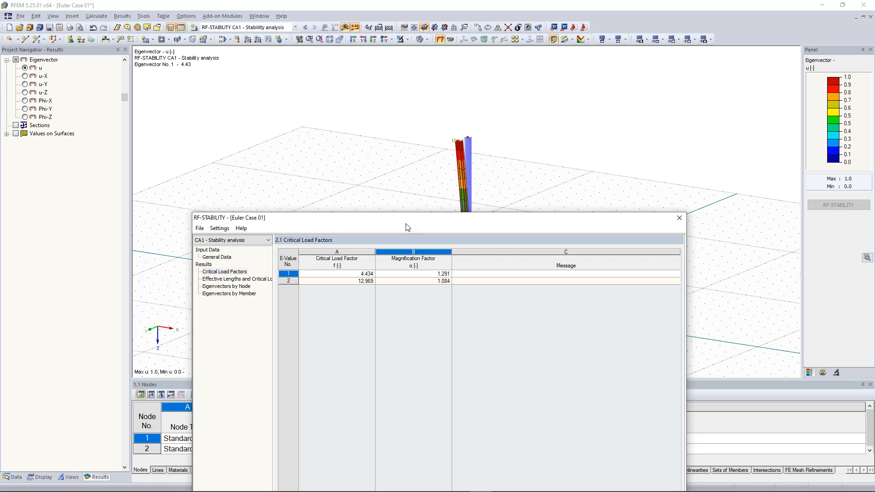
left_click_drag(407, 227, 410, 94)
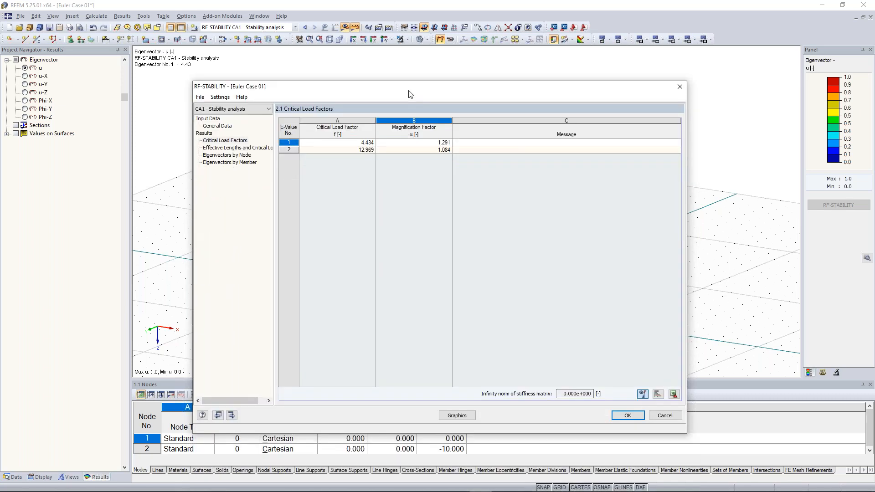
left_click(457, 415)
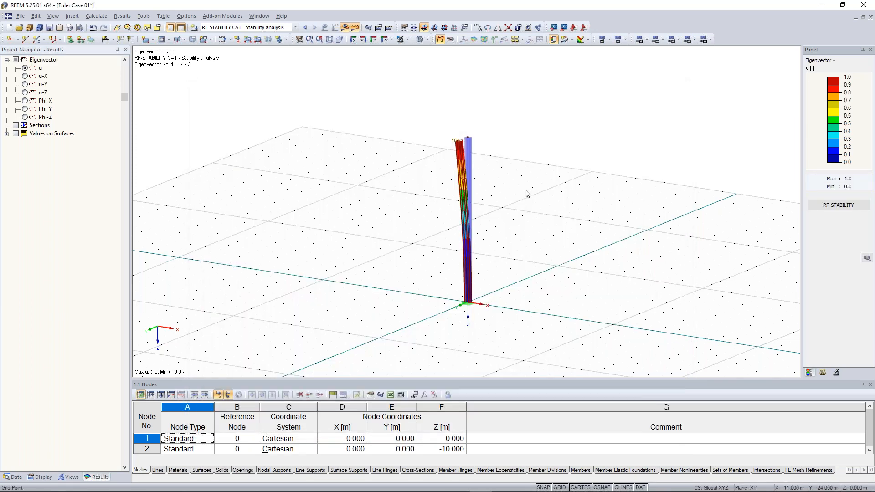
scroll(483, 137, "up", 3)
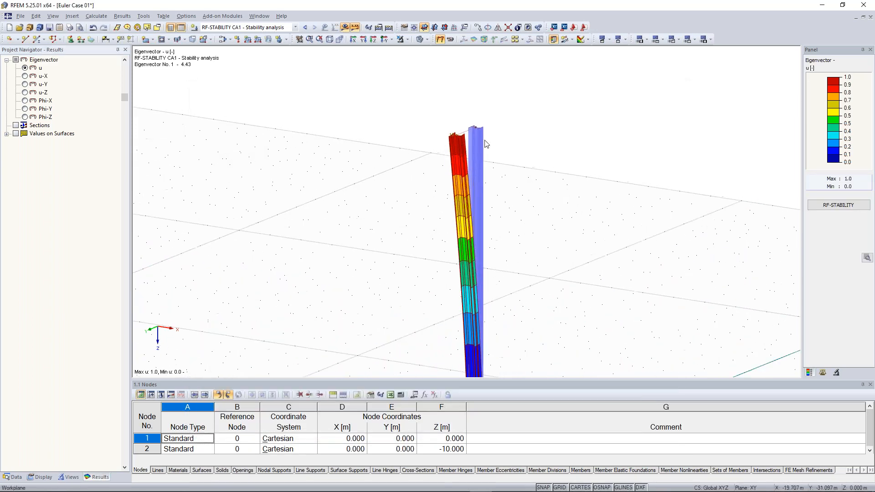
middle_click_drag(568, 111, 506, 150, "ctrl")
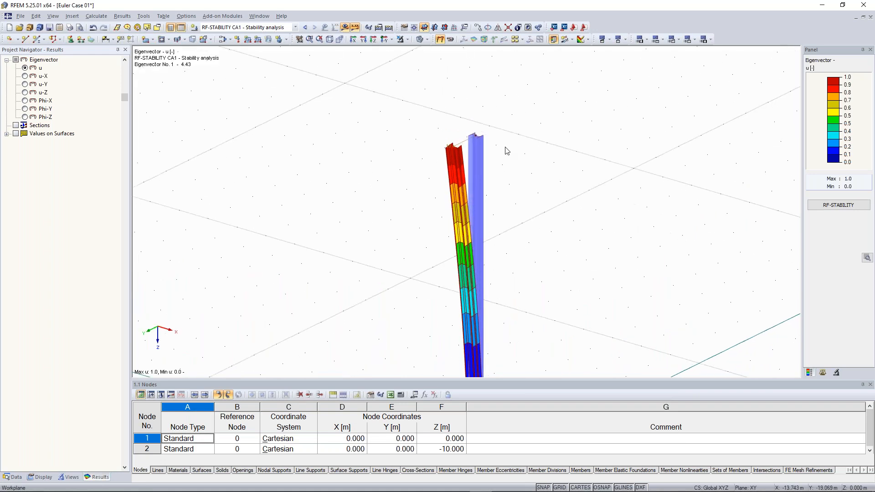
middle_click_drag(516, 265, 519, 116)
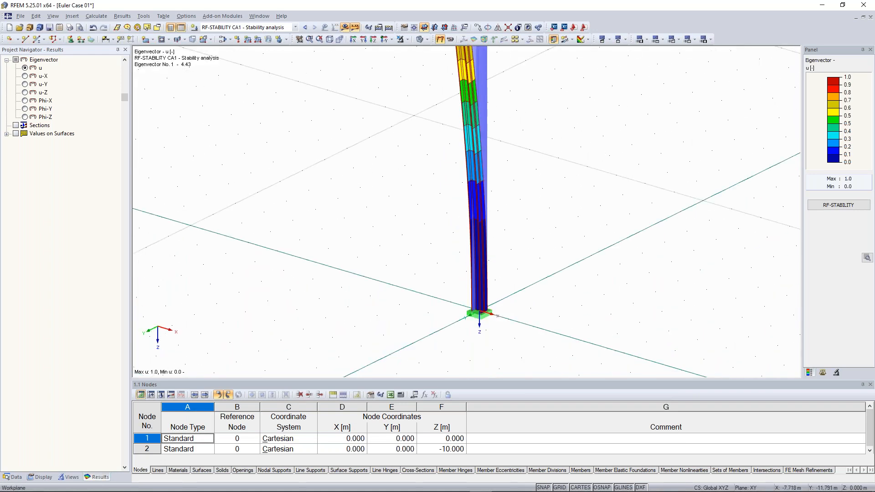
- Turn on the local axis systems of members and compare the column's axes with its first buckling shape
middle_click_drag(489, 79, 486, 117)
right_click(484, 118)
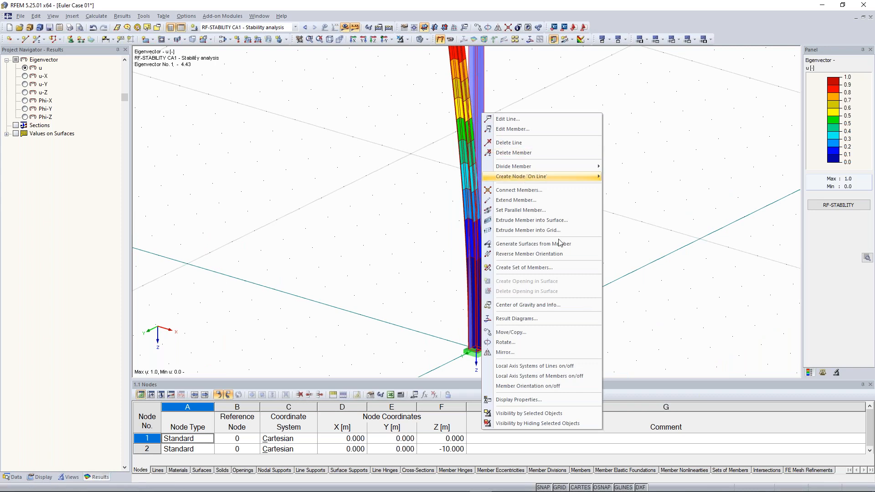
left_click(582, 377)
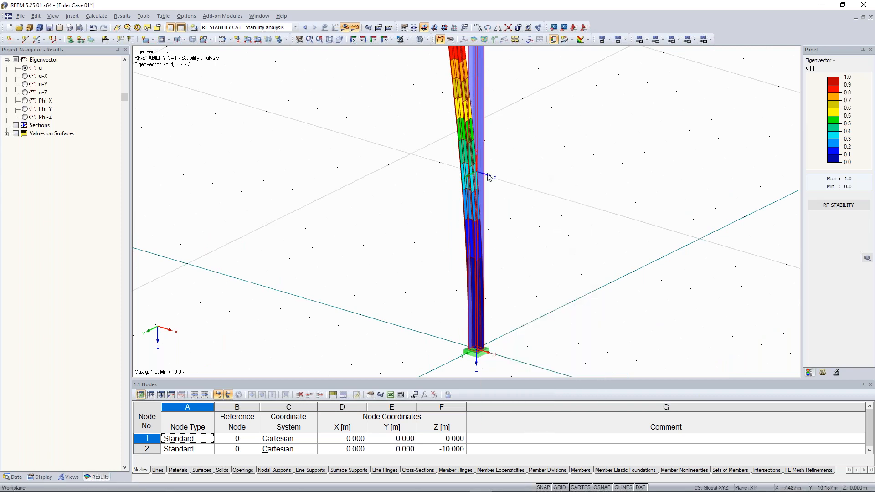
middle_click_drag(508, 162, 469, 160, "ctrl")
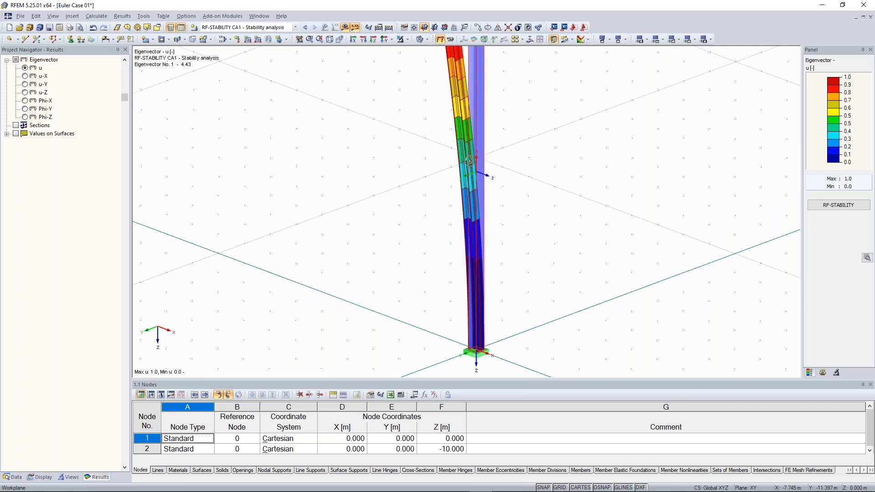
middle_click_drag(470, 160, 513, 157, "ctrl")
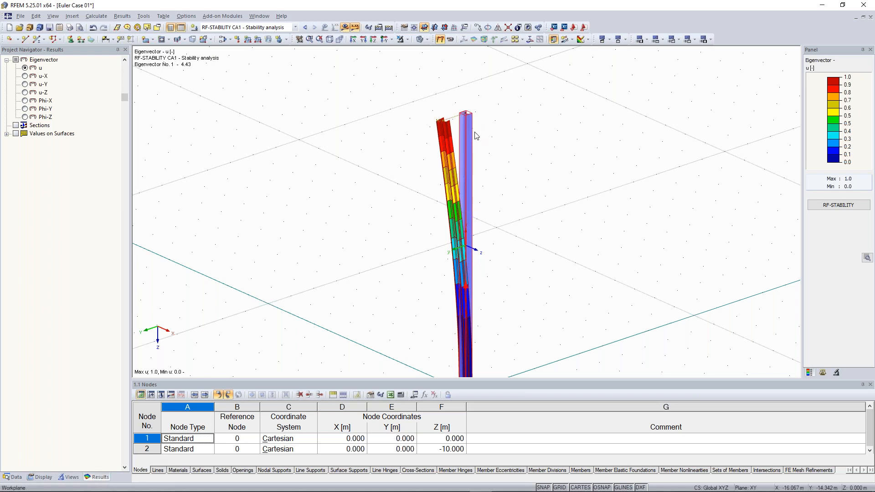
- Switch the displayed buckling shape to eigenvector 2 and inspect the column's deflection direction
left_click(823, 372)
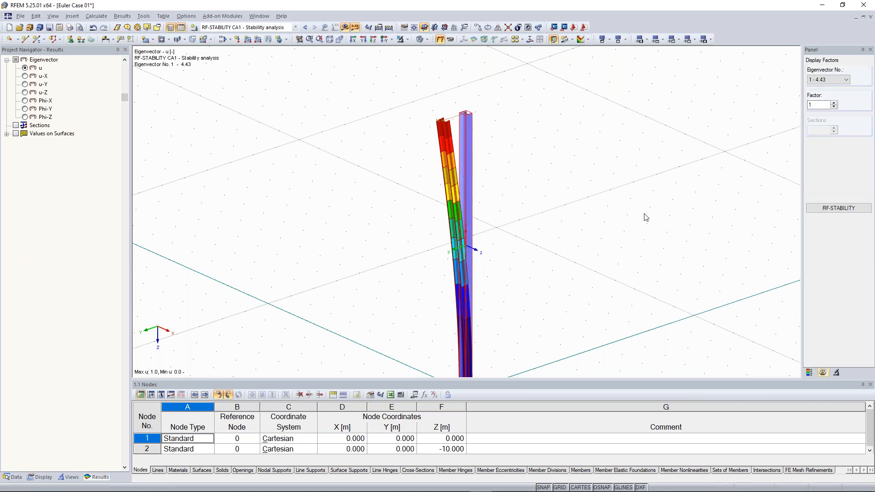
left_click(840, 80)
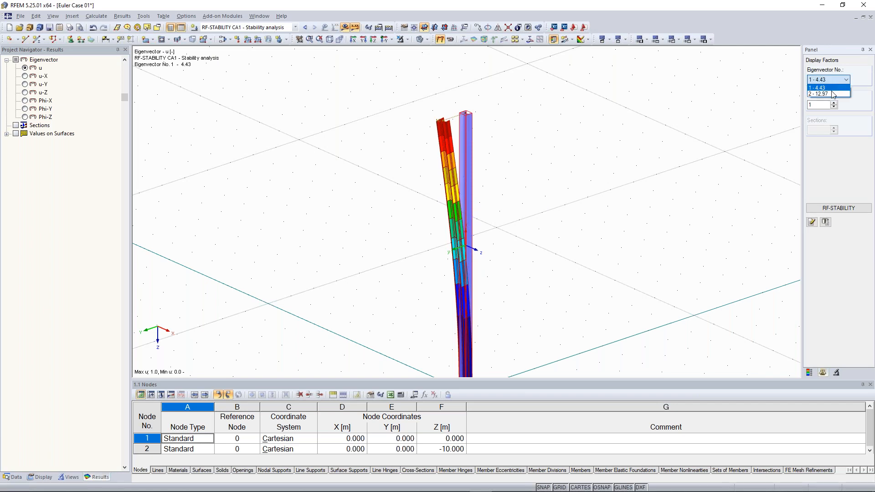
left_click(833, 94)
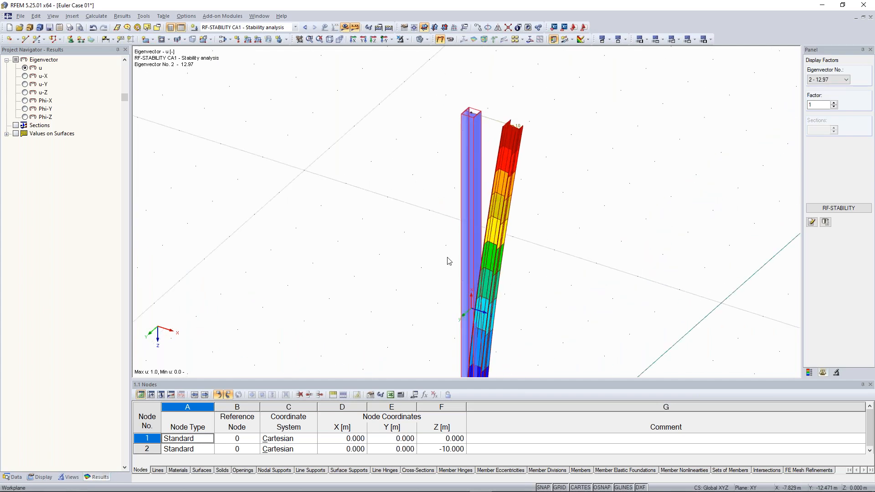
middle_click_drag(444, 226, 434, 198, "ctrl")
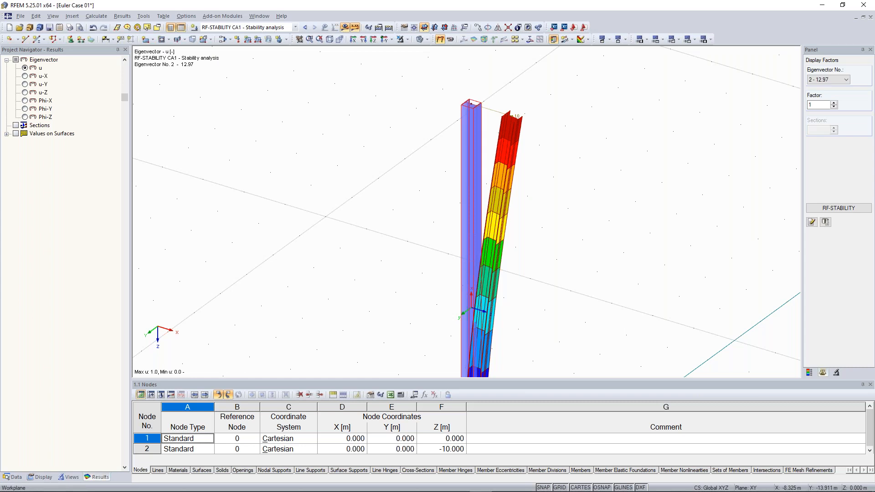
- Return to LC1 and set the vertical force PZ of the nodal load at the column top to 443 kN
left_click(305, 27)
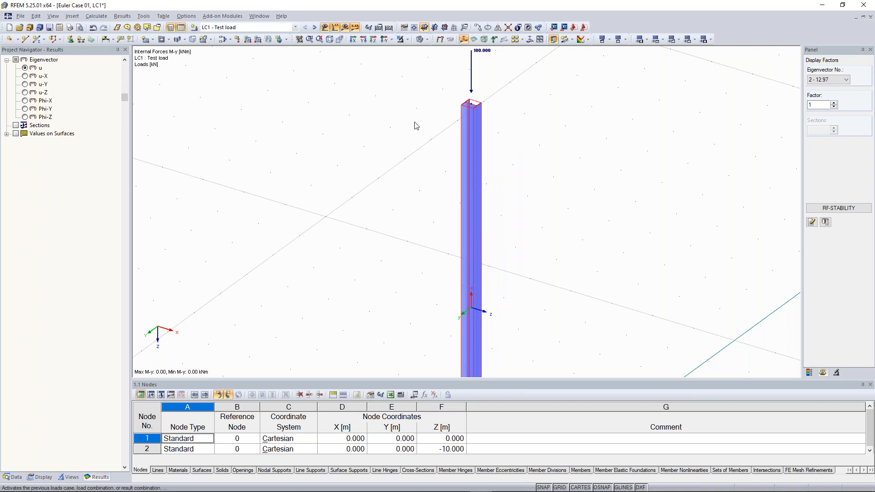
scroll(408, 124, "down", 3)
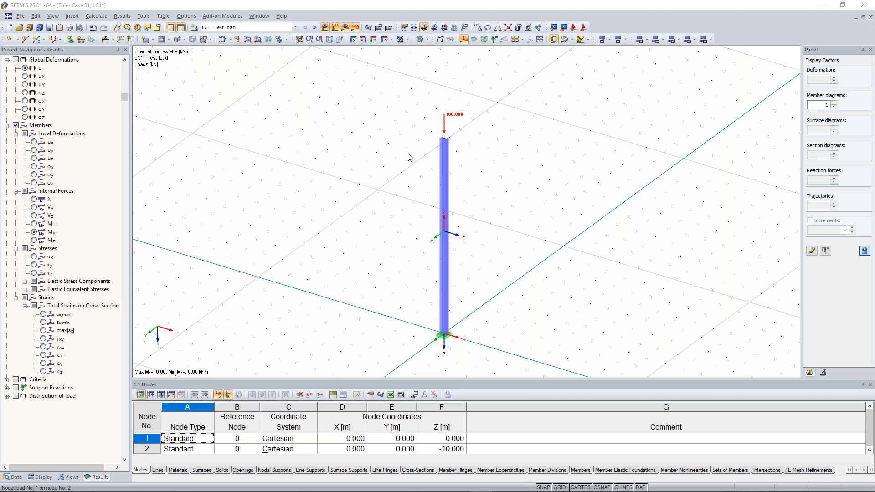
double_click(444, 124)
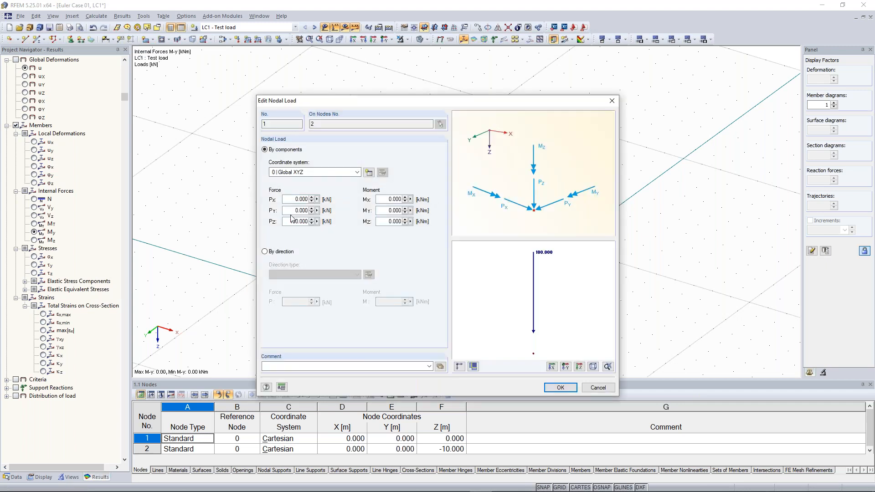
double_click(310, 223)
type("443")
left_click(560, 388)
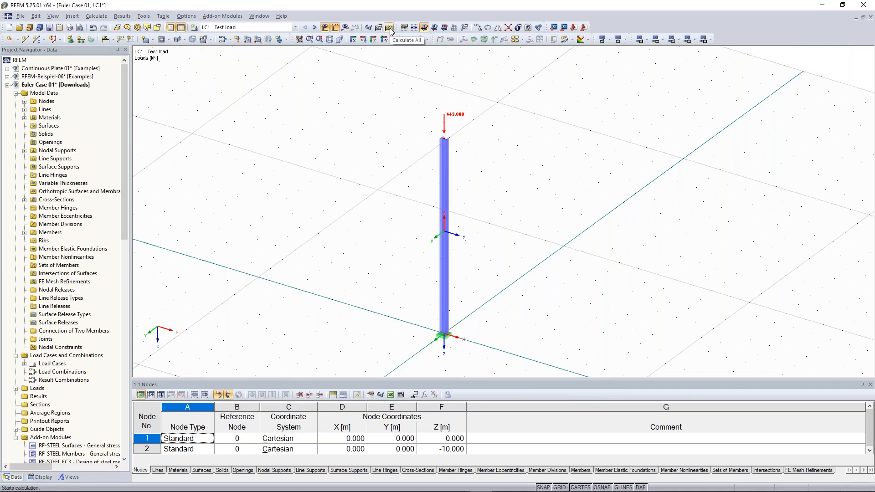
left_click(314, 27)
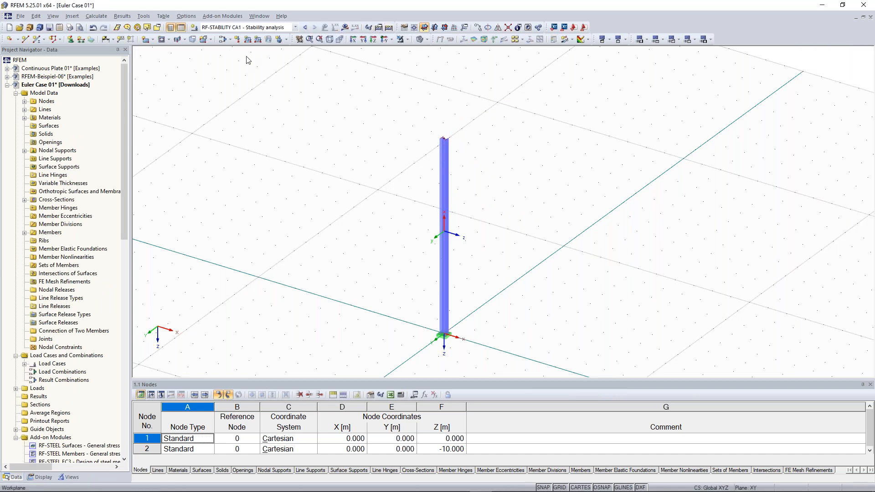
left_click(305, 27)
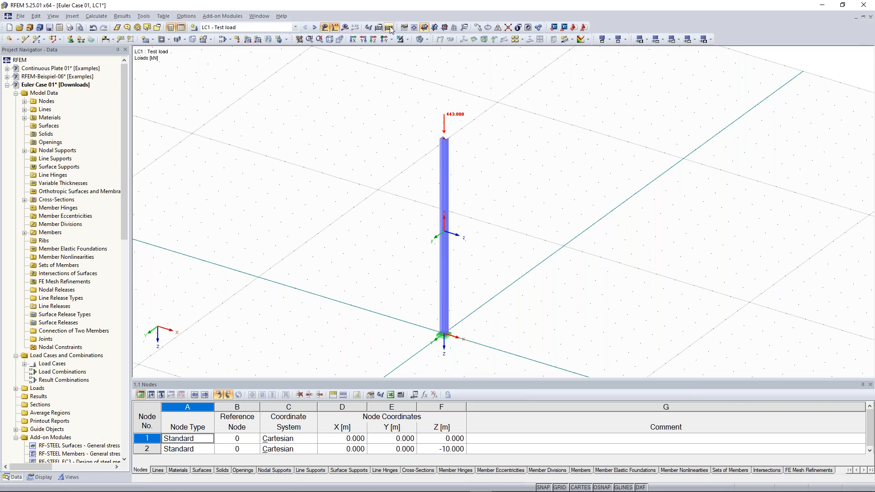
- Run all calculations and review the column's first buckling shape together with the critical load factors in RF-STABILITY
left_click(390, 29)
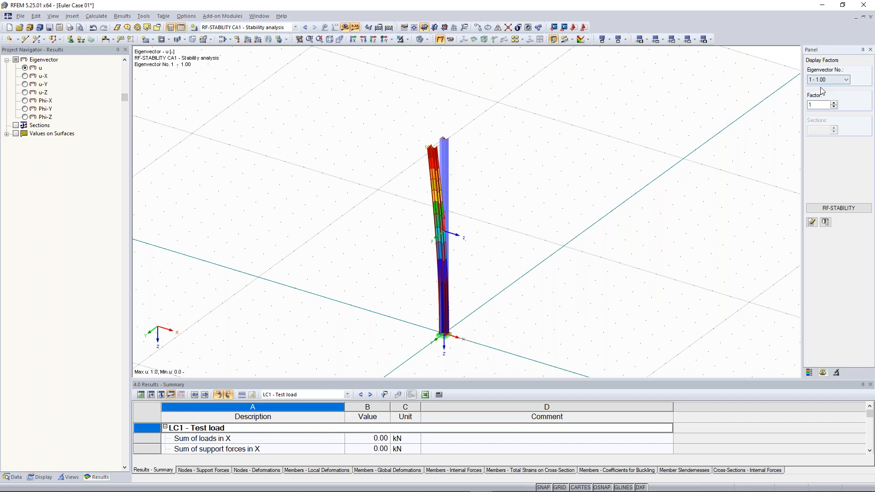
middle_click_drag(527, 214, 522, 210, "ctrl")
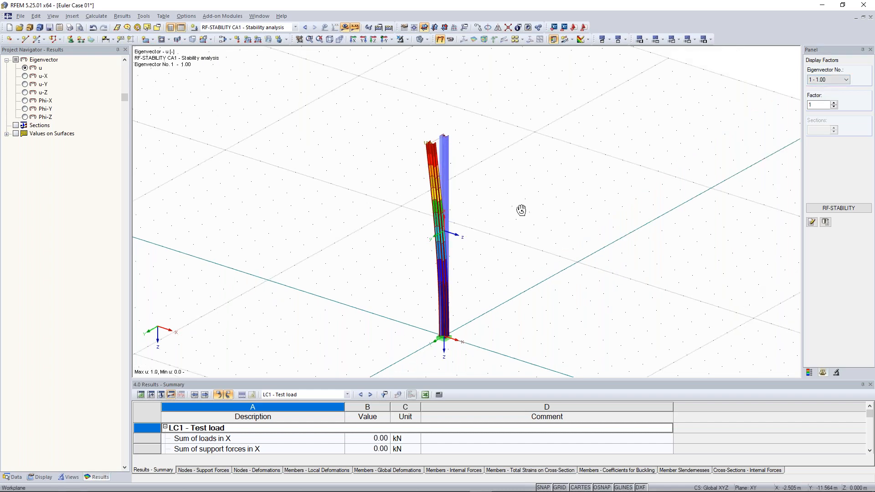
middle_click_drag(522, 210, 520, 205, "ctrl")
scroll(439, 137, "up", 2)
left_click(843, 209)
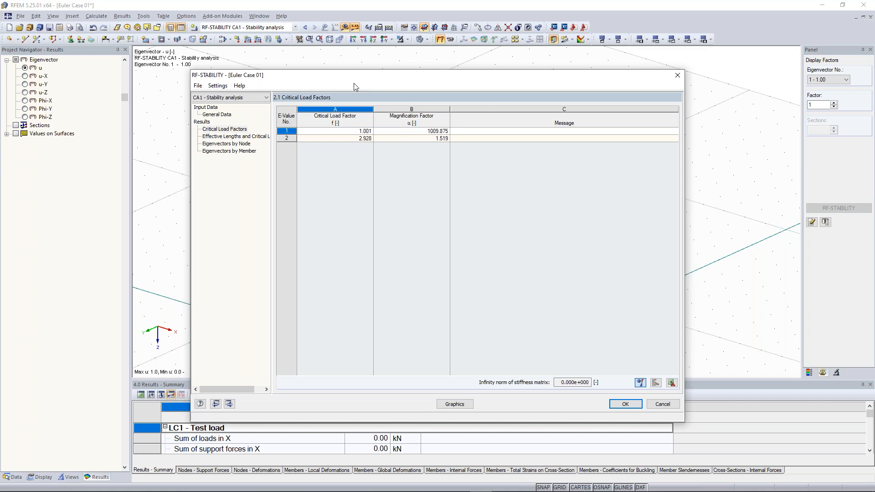
left_click_drag(353, 83, 331, 209)
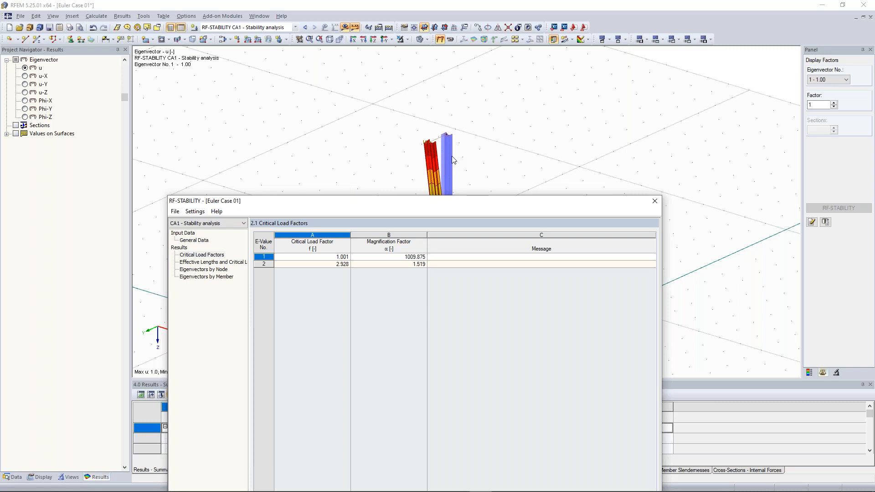
left_click(655, 201)
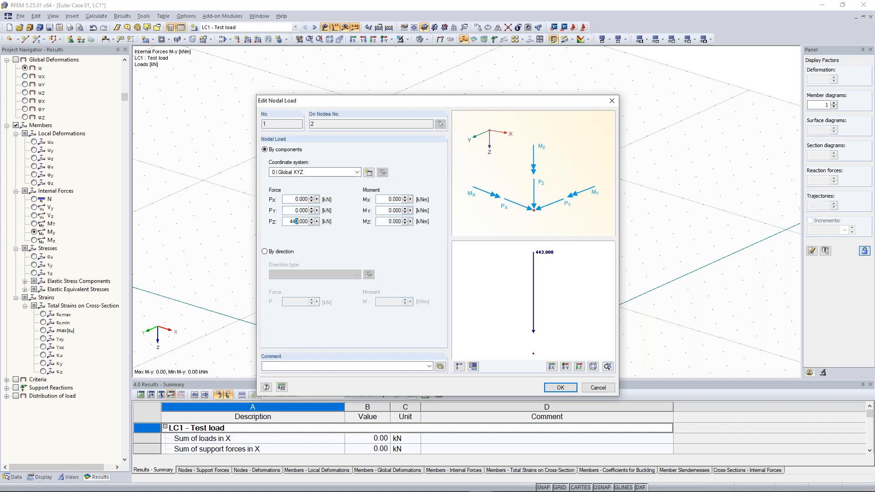
- Set the column-top nodal load PZ to 444 kN and recalculate everything to test the column's stability
type("444.000")
left_click(561, 388)
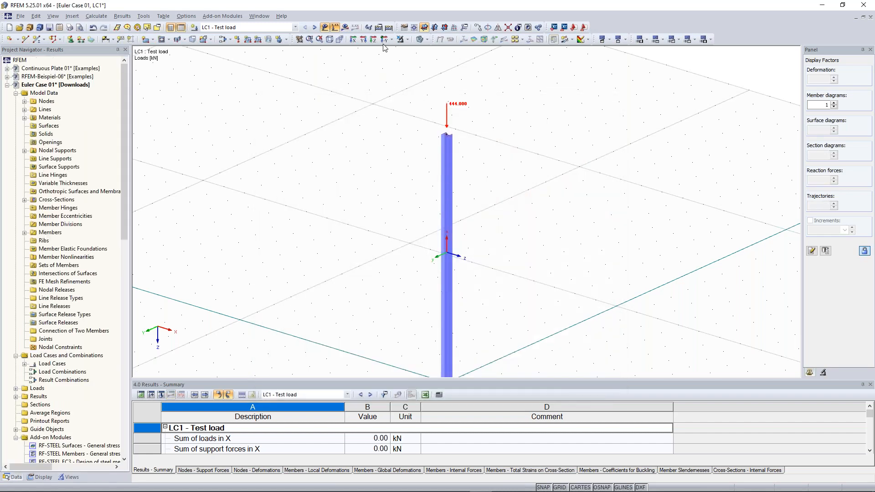
left_click(388, 28)
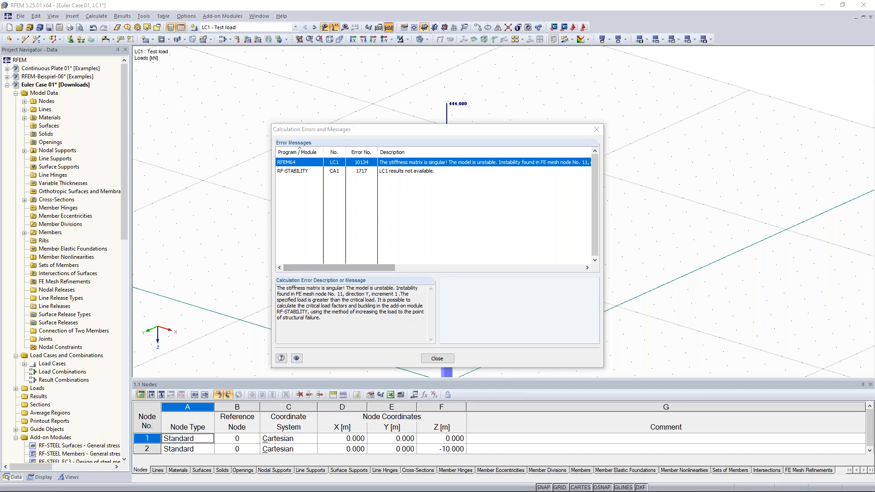
left_click(434, 358)
scroll(405, 243, "down", 2)
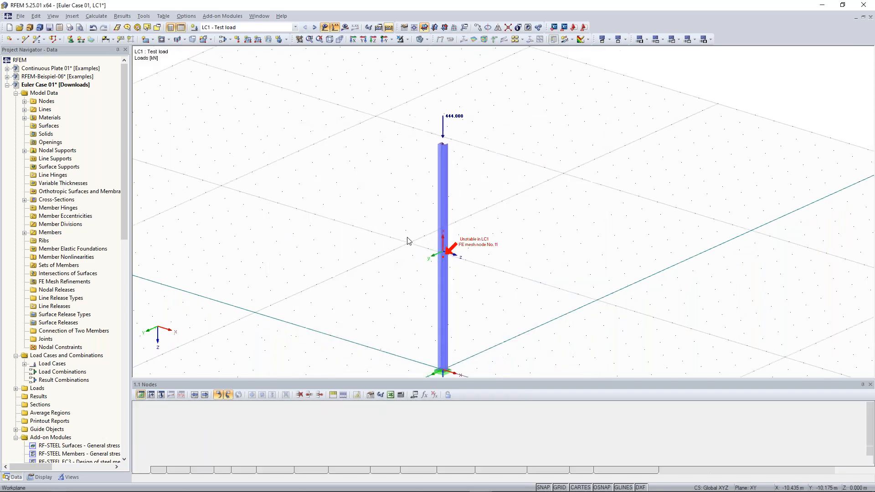
middle_click_drag(489, 263, 492, 240)
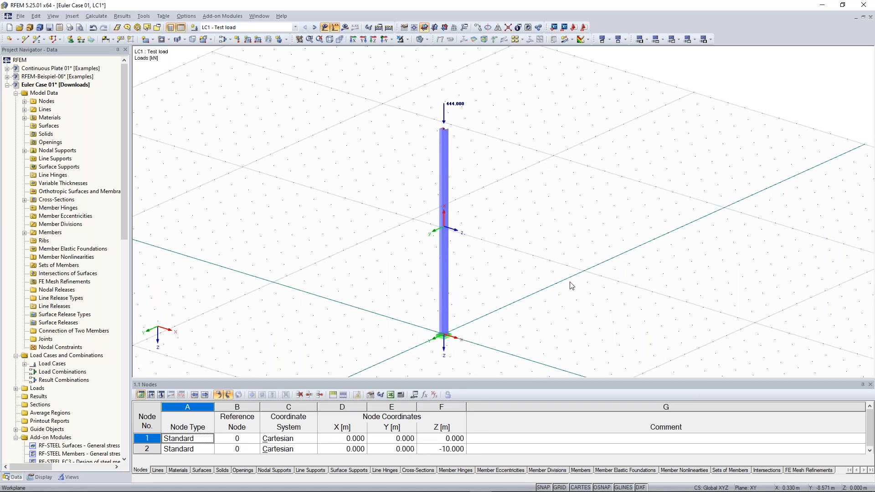
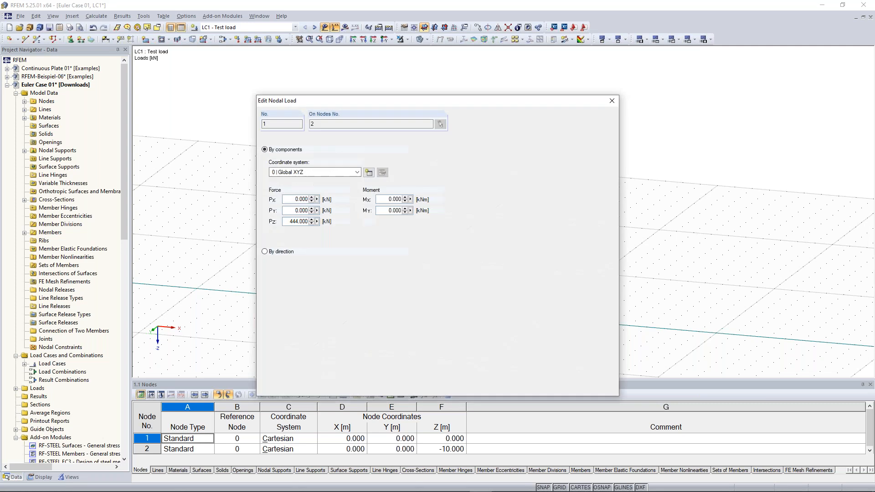
- Set the vertical force PZ of the nodal load at the column top to 100 kN
double_click(291, 222)
type("1")
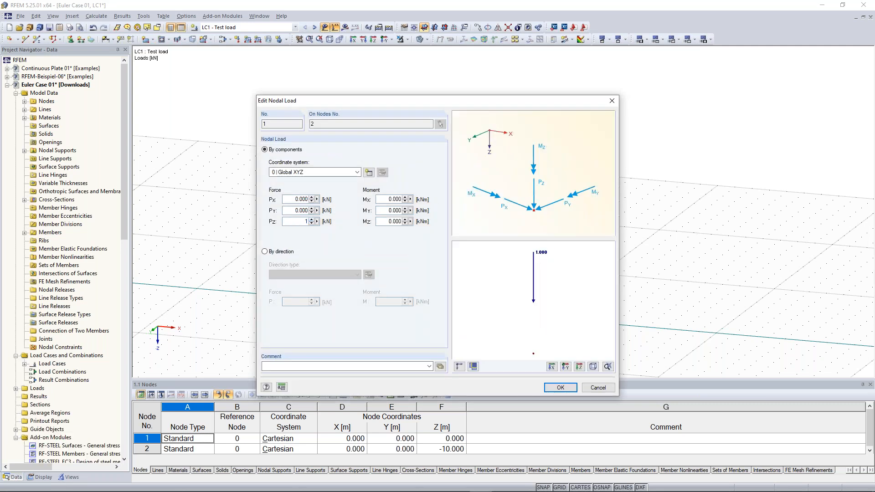
type("00")
left_click(560, 387)
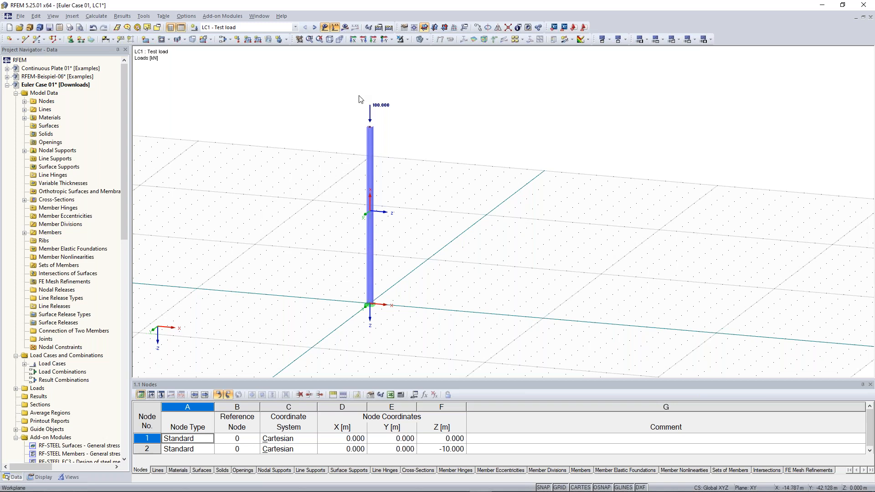
- Copy the column with its support and nodal load once, displaced 10 m in the global X direction
left_click_drag(287, 73, 449, 336)
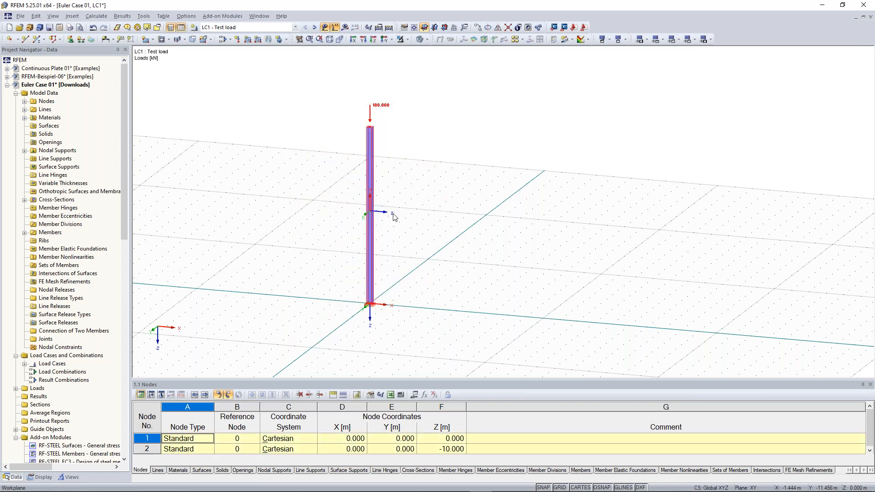
right_click(370, 161)
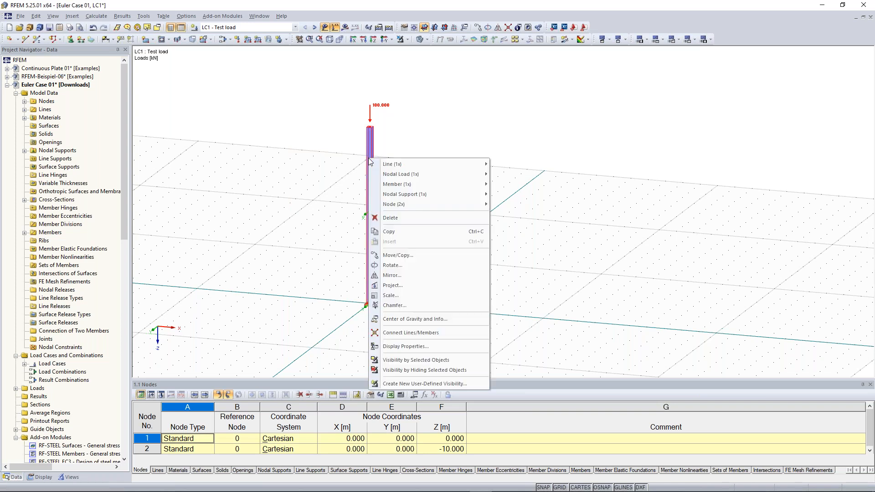
left_click(453, 258)
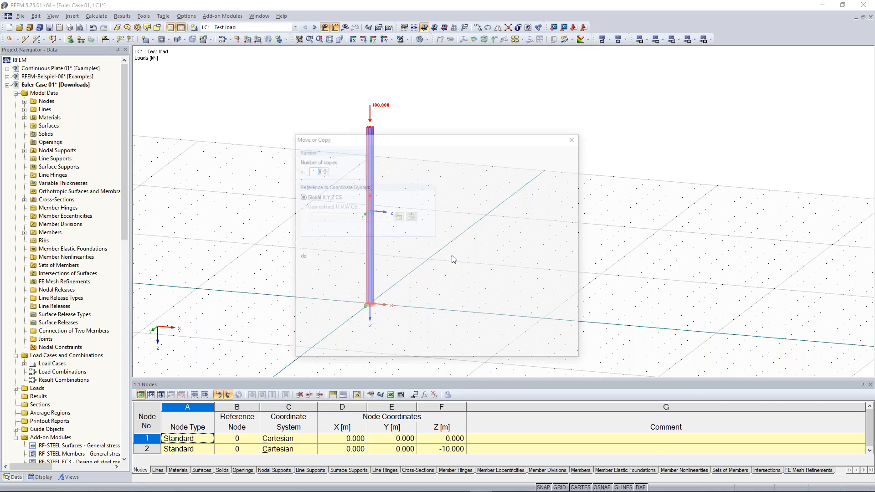
left_click_drag(356, 139, 129, 74)
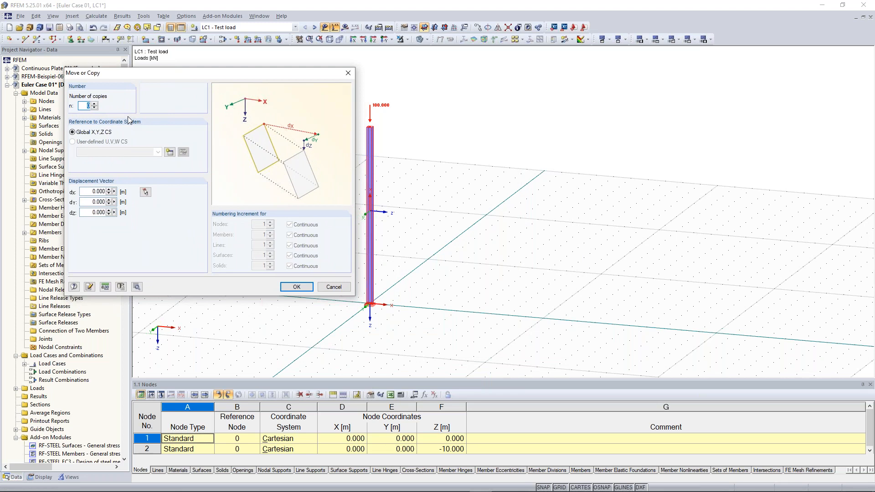
left_click(95, 105)
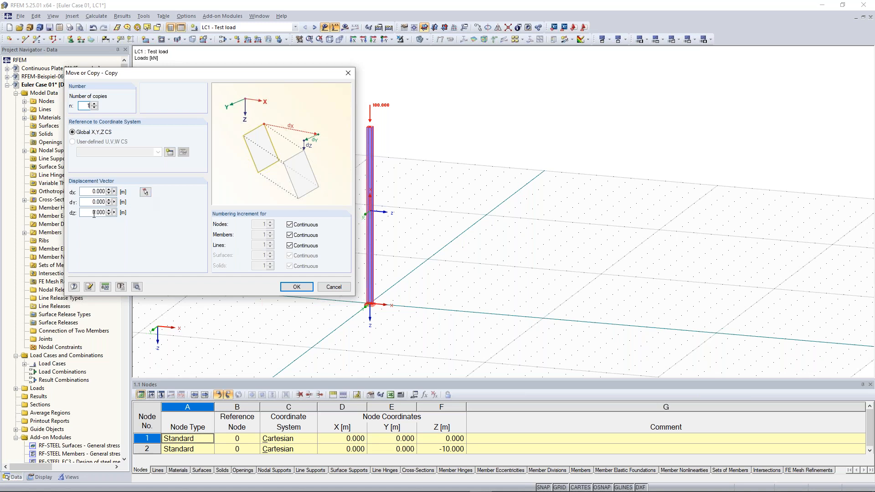
double_click(94, 191)
type("10")
key("BackSpace")
key("BackSpace")
left_click(146, 193)
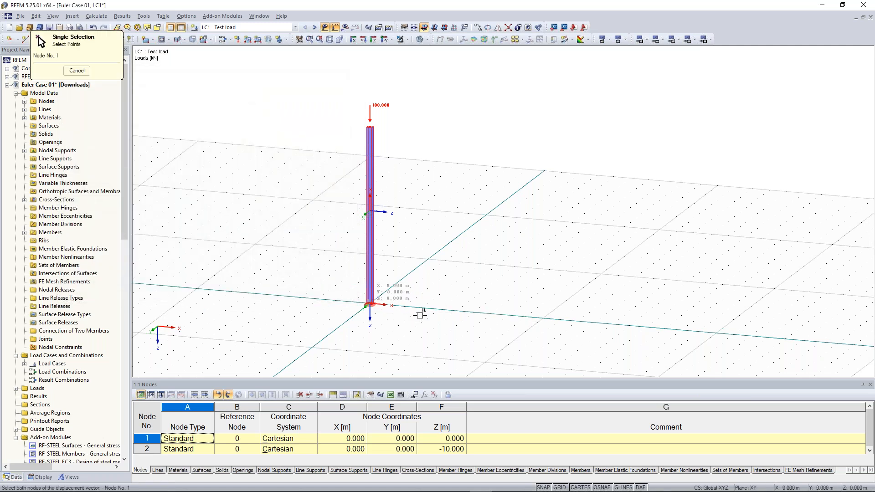
left_click(542, 317)
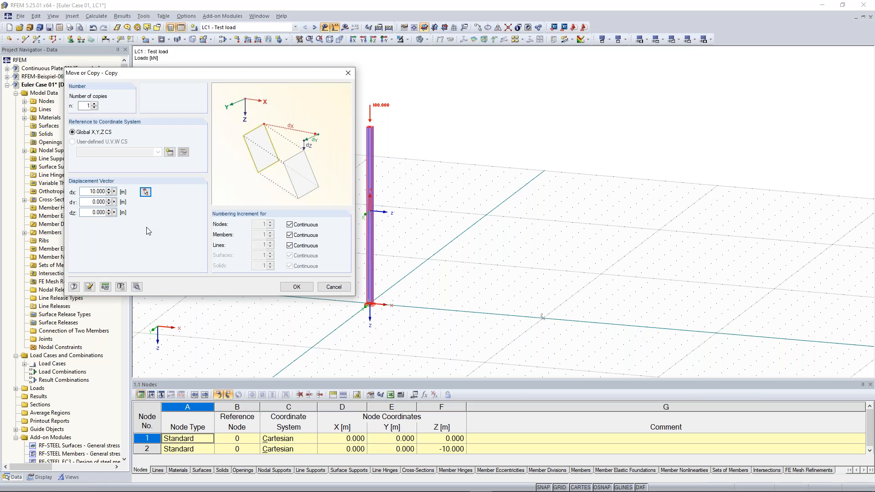
left_click(297, 287)
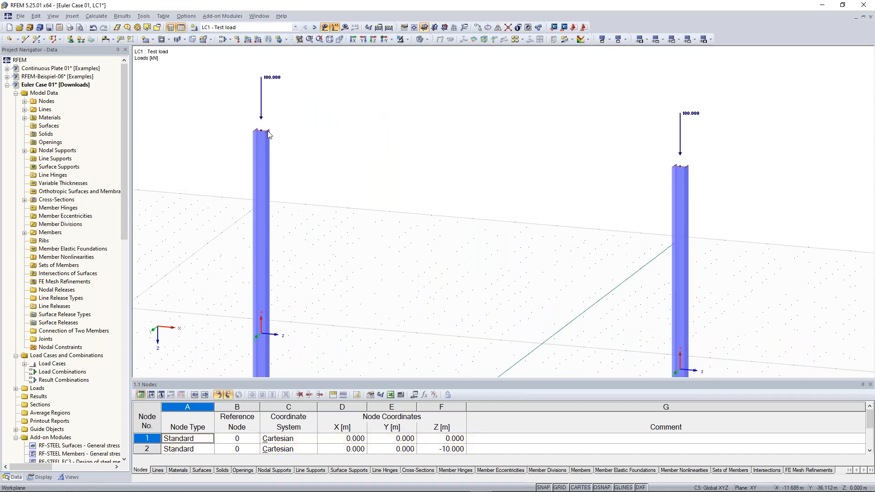
- Connect the two column tops with a beam member using a new IPE 300 cross-section in Steel S 235
scroll(263, 131, "down", 2)
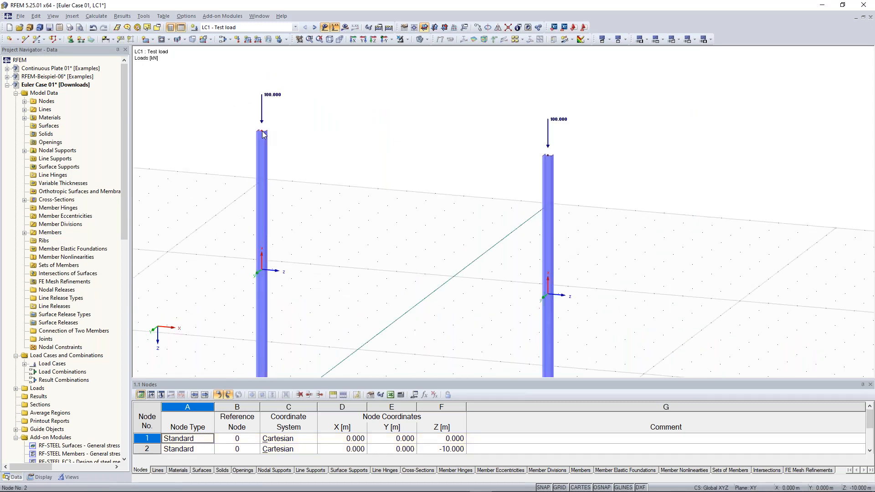
scroll(321, 119, "down", 1)
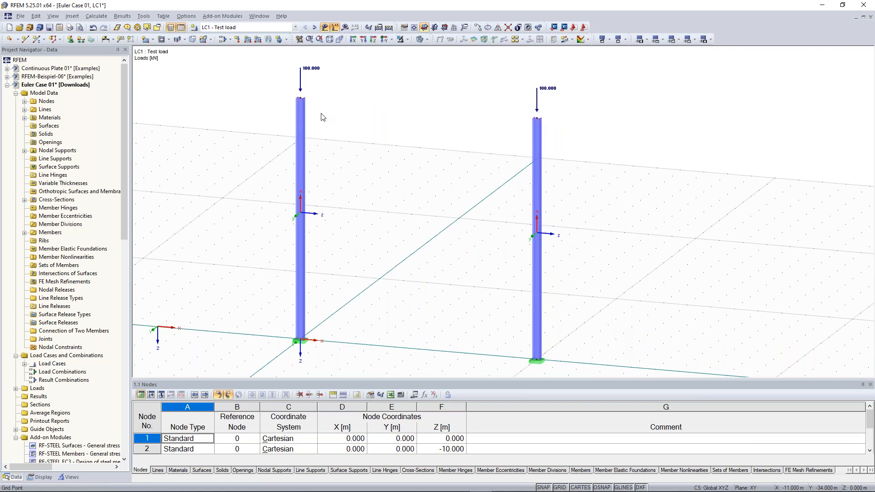
left_click(37, 39)
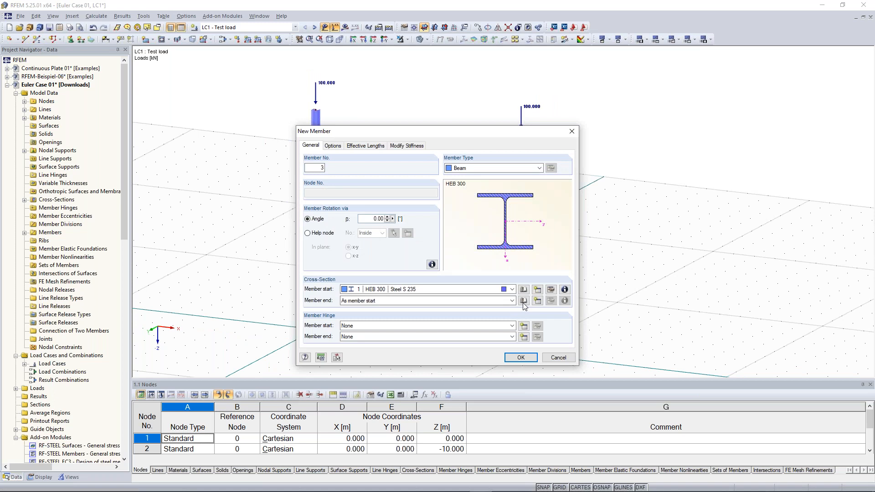
left_click(539, 291)
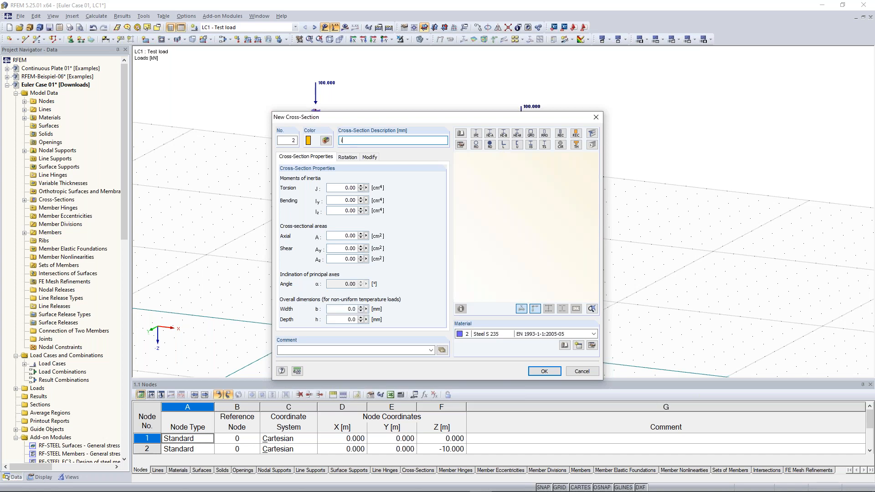
type("pe 300")
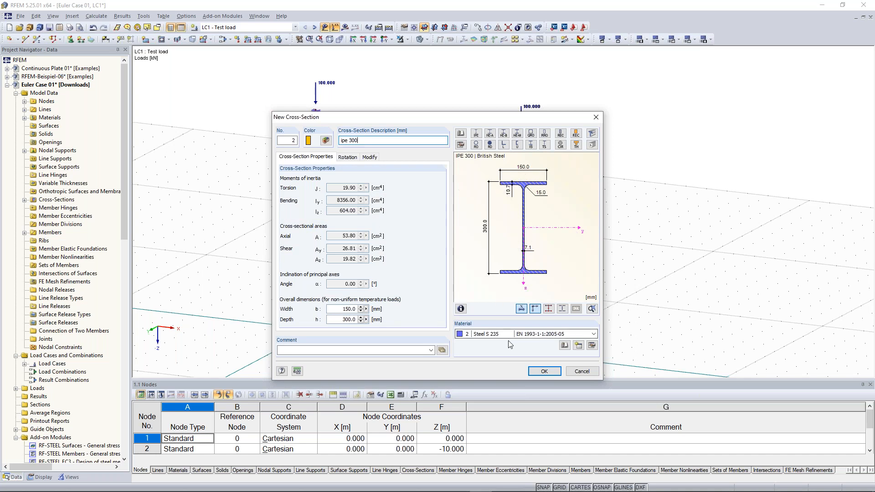
left_click(545, 372)
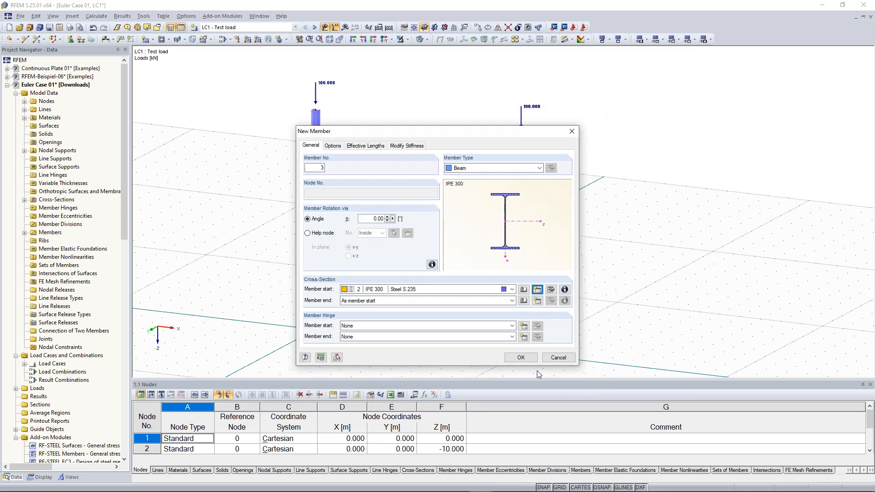
left_click(521, 357)
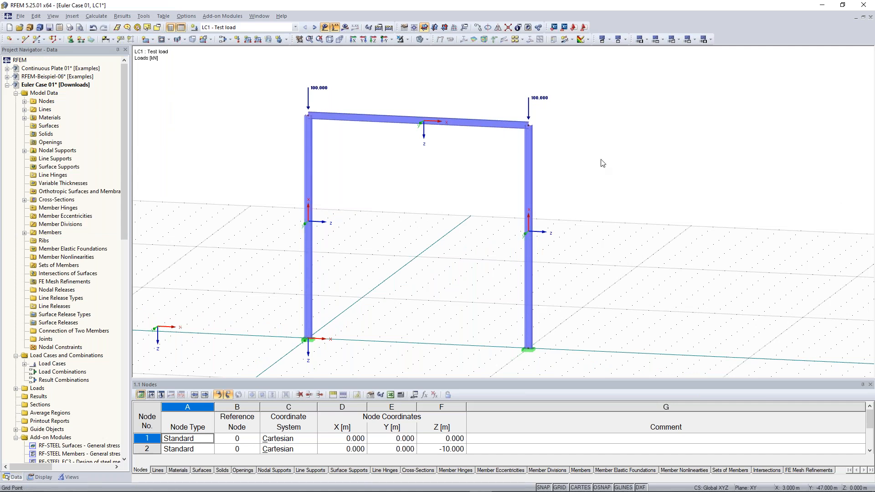
- Set the Z coordinate of the two beam end nodes to 6 m
left_click_drag(281, 78, 563, 160)
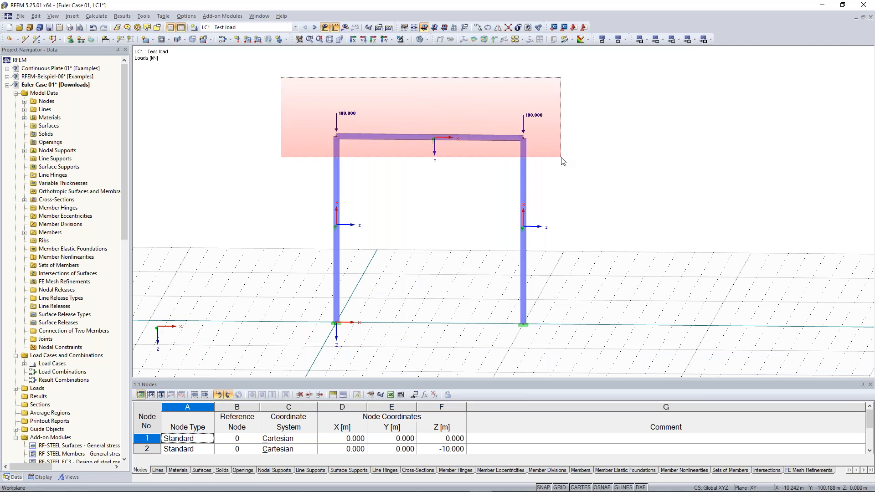
left_click_drag(563, 160, 562, 160)
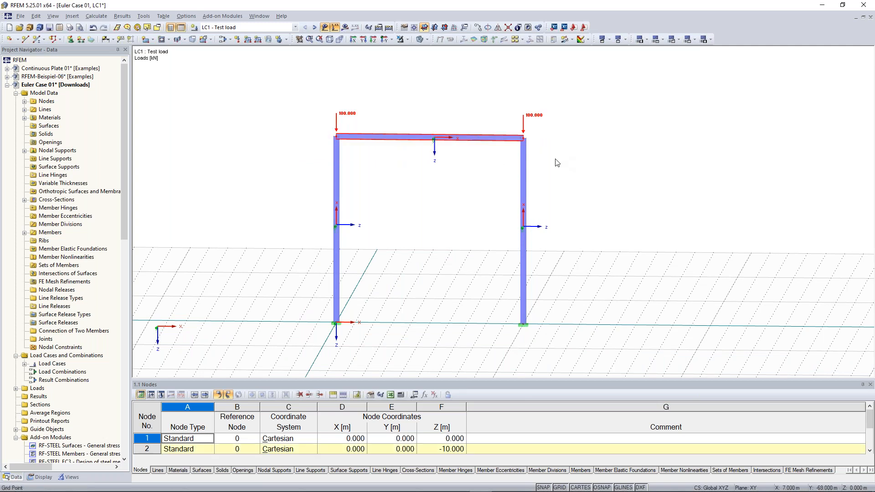
right_click(354, 141)
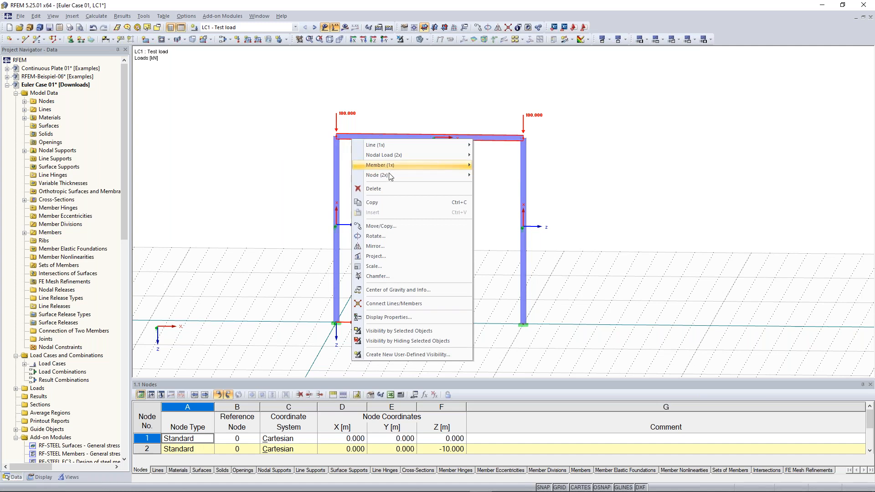
mouse_move(389, 177)
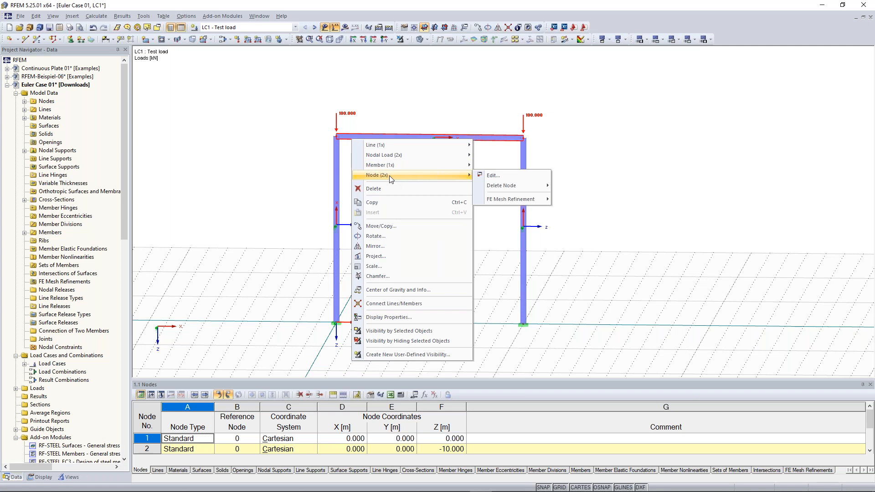
left_click(516, 177)
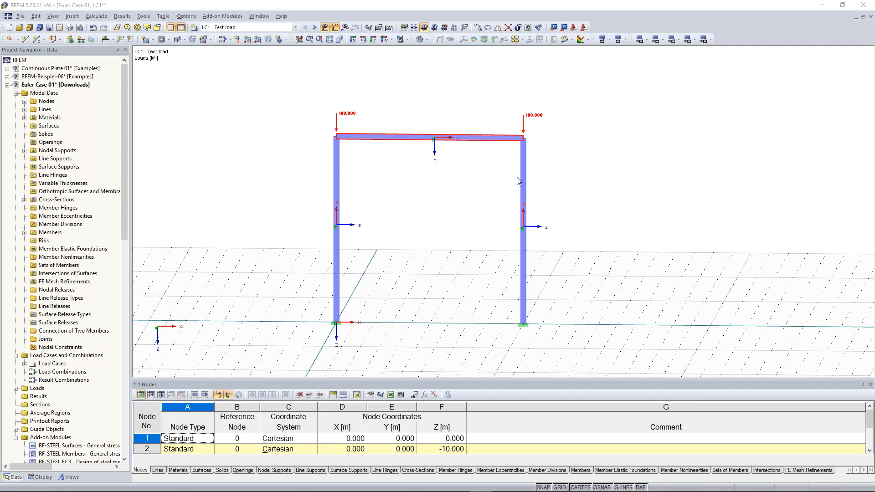
left_click_drag(420, 144, 680, 96)
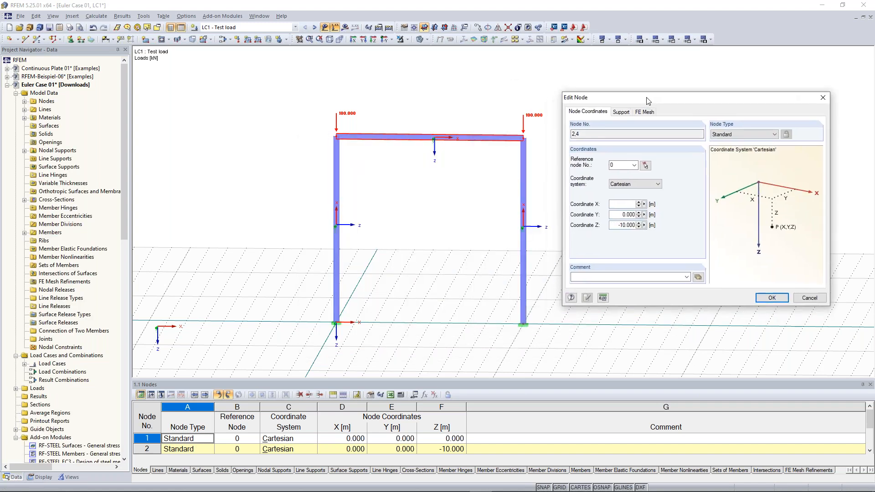
double_click(626, 226)
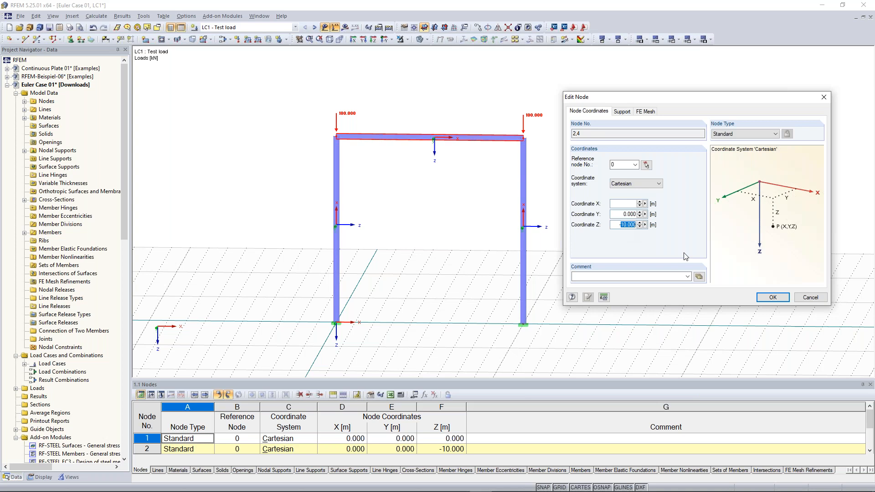
type("-6")
left_click(772, 298)
scroll(764, 292, "down", 1)
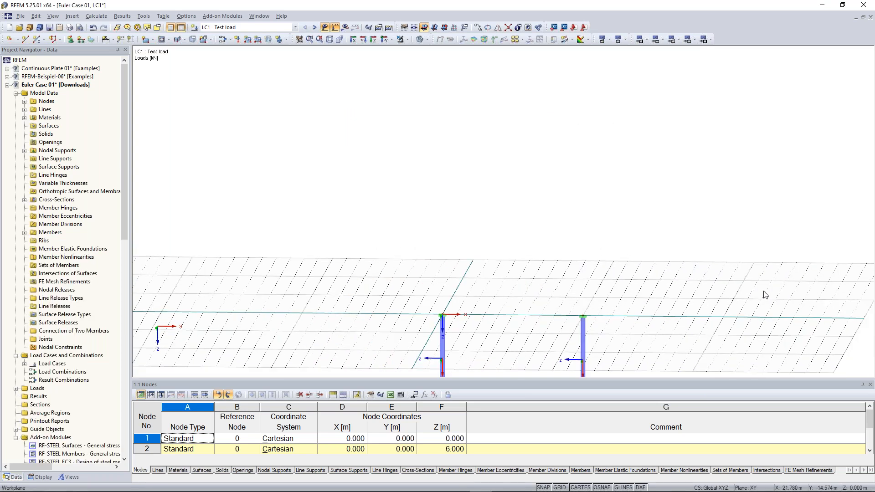
- Set the Z coordinate of the two beam end nodes to -6 m so the frame stands upright
middle_click_drag(684, 302, 685, 181)
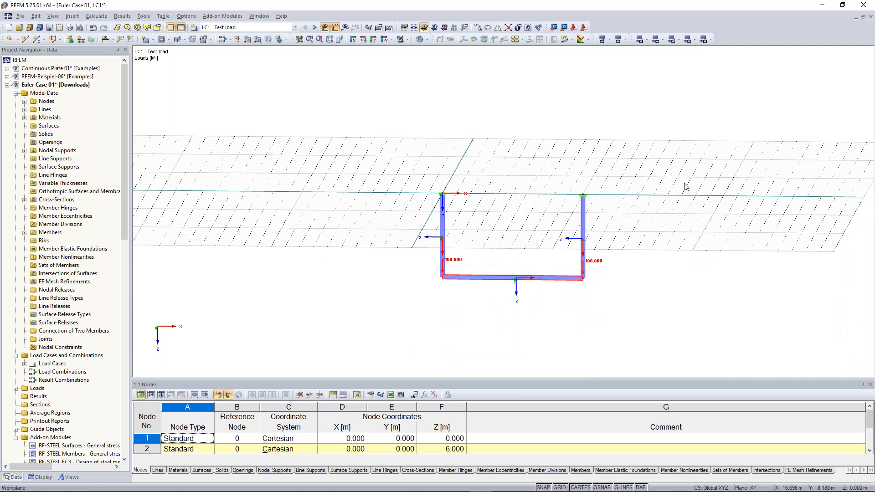
right_click(584, 280)
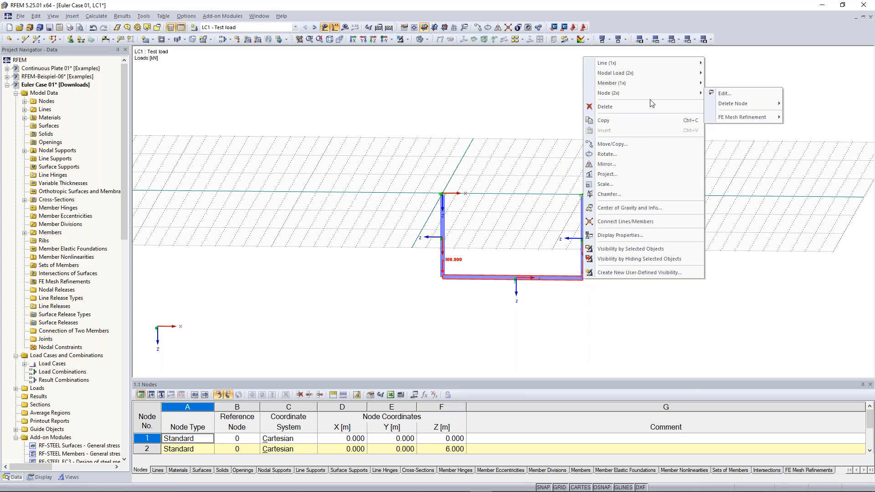
left_click(719, 94)
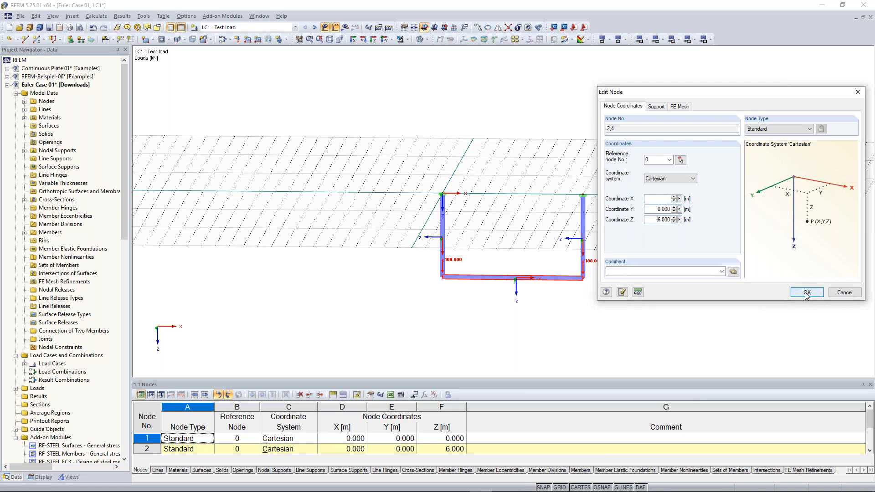
key("Return")
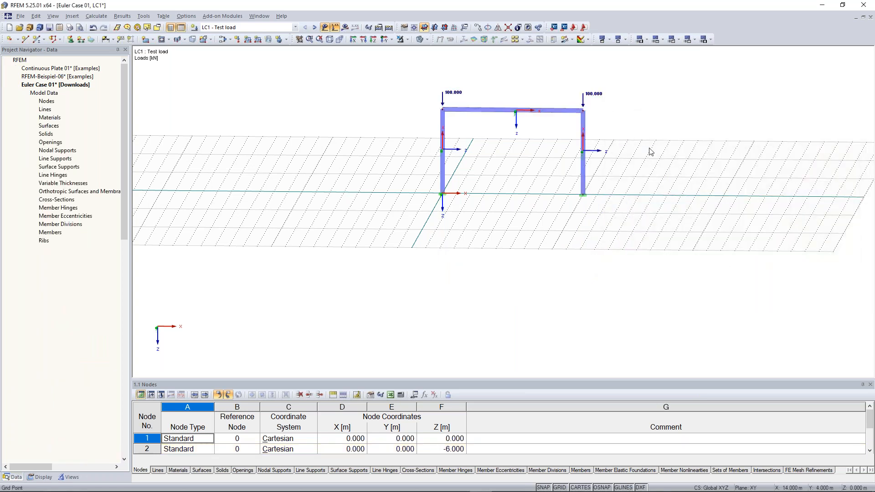
- Run the RF-STABILITY calculation for the 3D frame and display its buckling shapes graphically
middle_click_drag(656, 154, 636, 208)
middle_click_drag(474, 221, 479, 196, "ctrl")
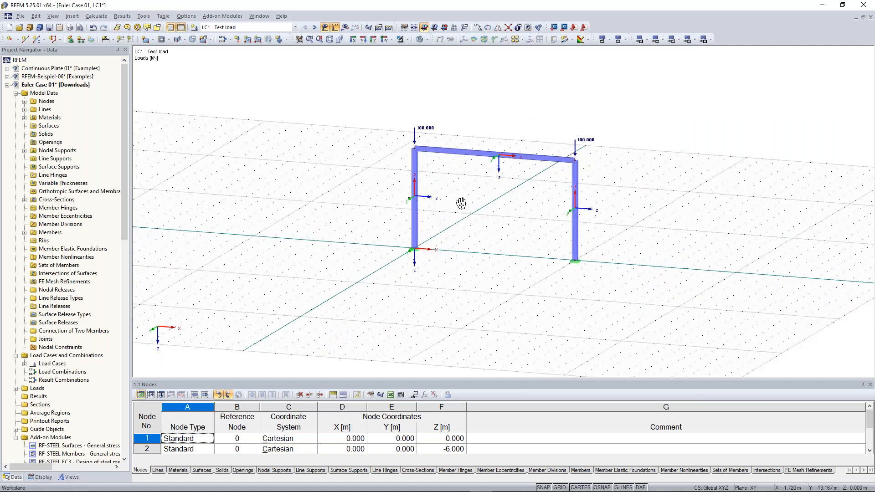
scroll(461, 204, "up", 2)
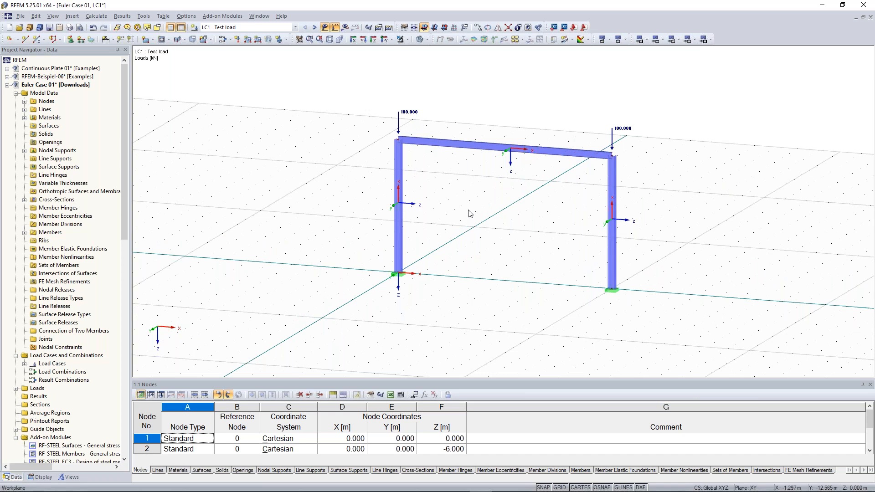
middle_click_drag(470, 214, 454, 188, "ctrl")
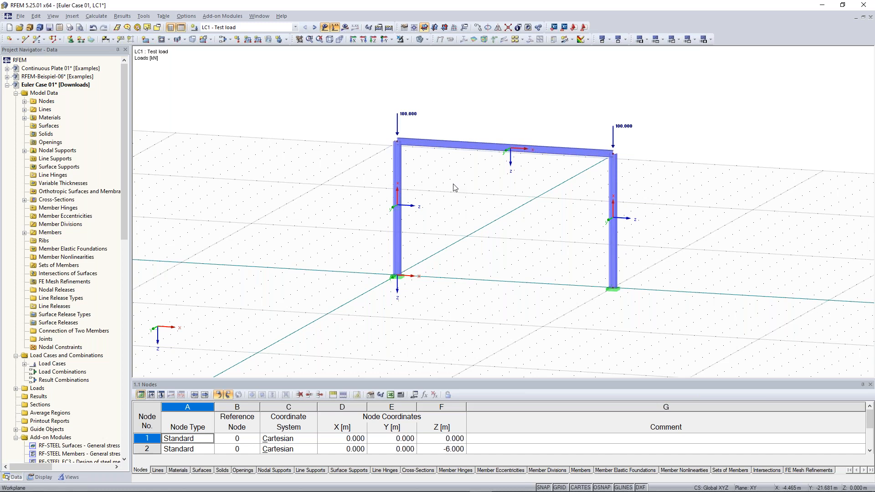
scroll(79, 187, "down", 20)
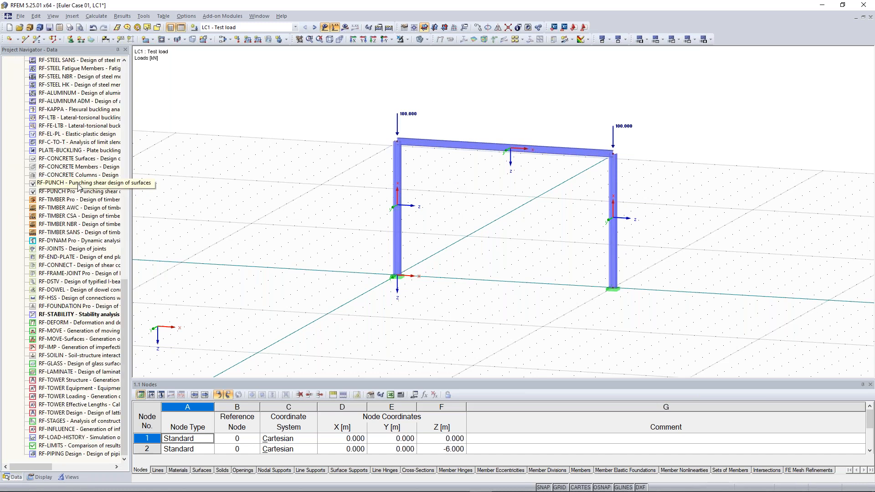
double_click(78, 315)
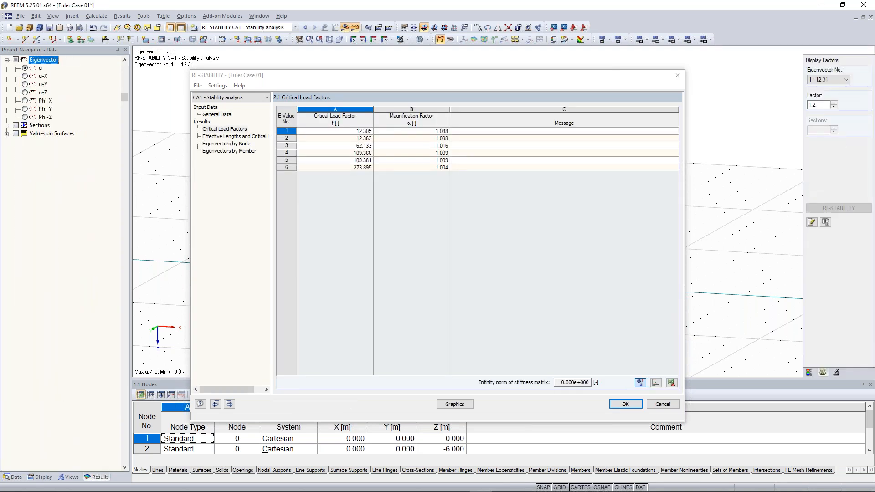
left_click(455, 404)
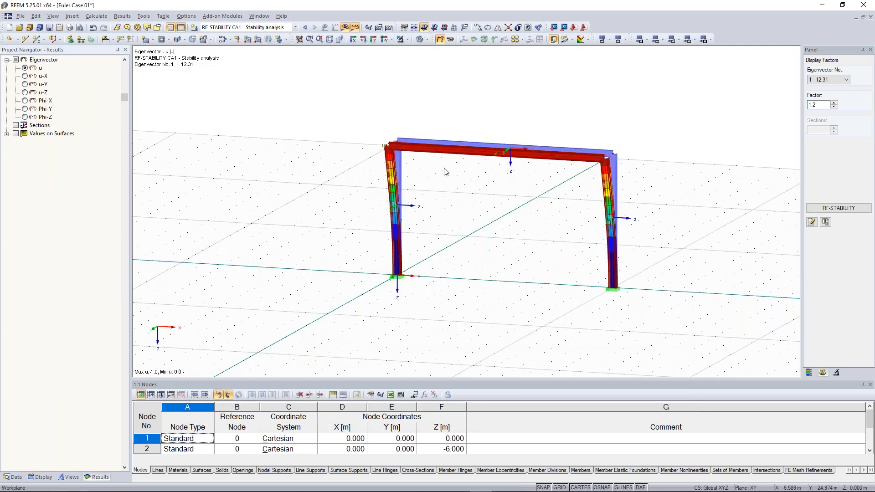
- Examine the frame's first eigenvector from several angles to judge the buckling direction
middle_click_drag(445, 171, 430, 156, "ctrl")
scroll(608, 139, "up", 1)
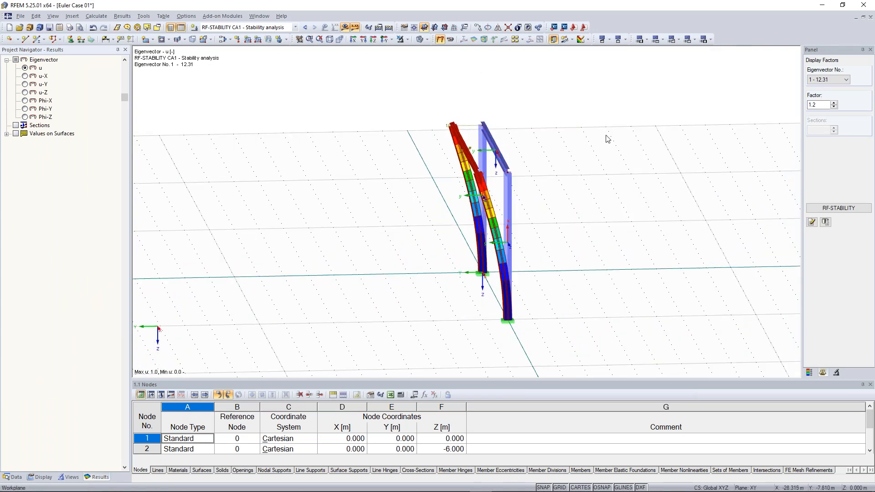
middle_click_drag(377, 198, 413, 202, "ctrl")
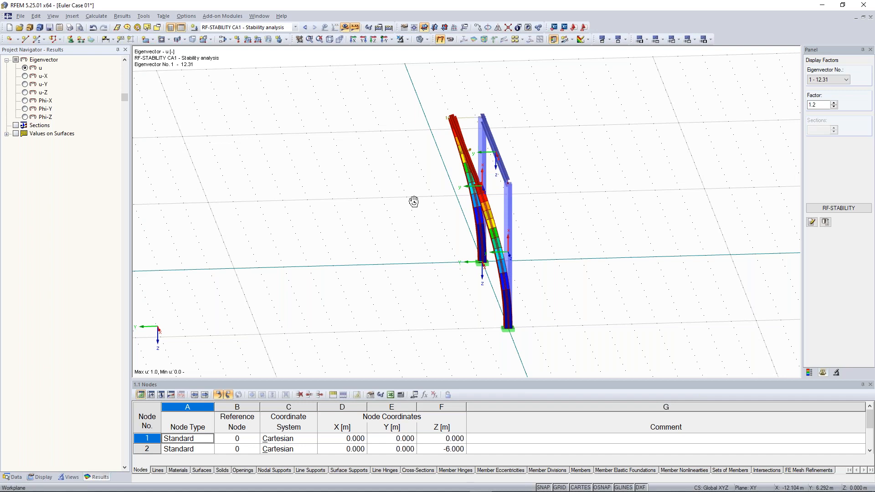
middle_click_drag(413, 201, 397, 200, "ctrl")
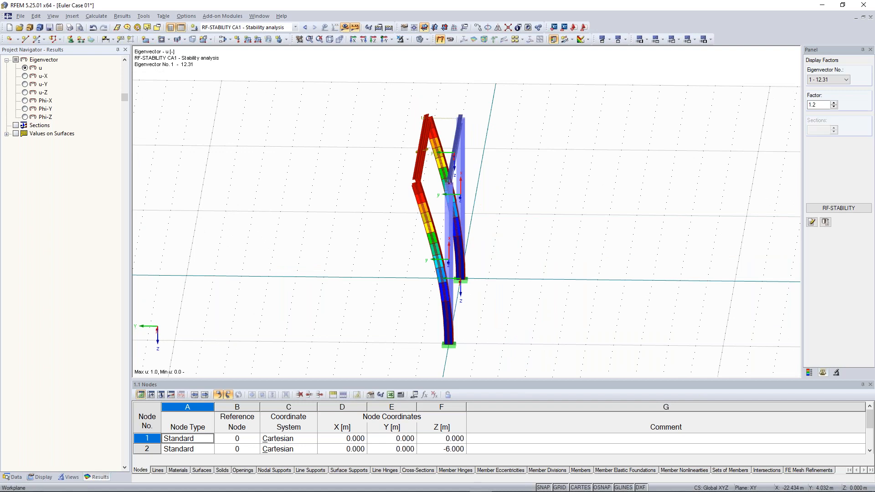
- Review the frame's eigenvectors 2, 3 and 4, comparing the deformation of the columns and beam
left_click(829, 80)
left_click(829, 94)
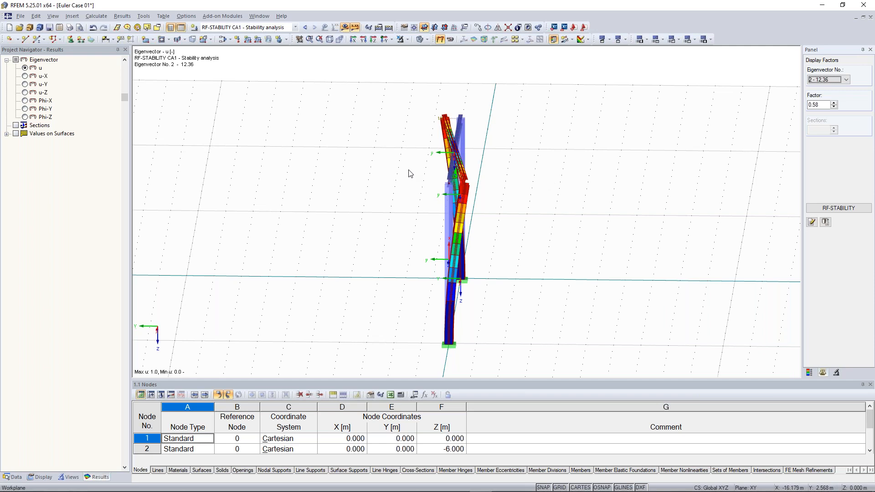
middle_click_drag(534, 203, 621, 206, "ctrl")
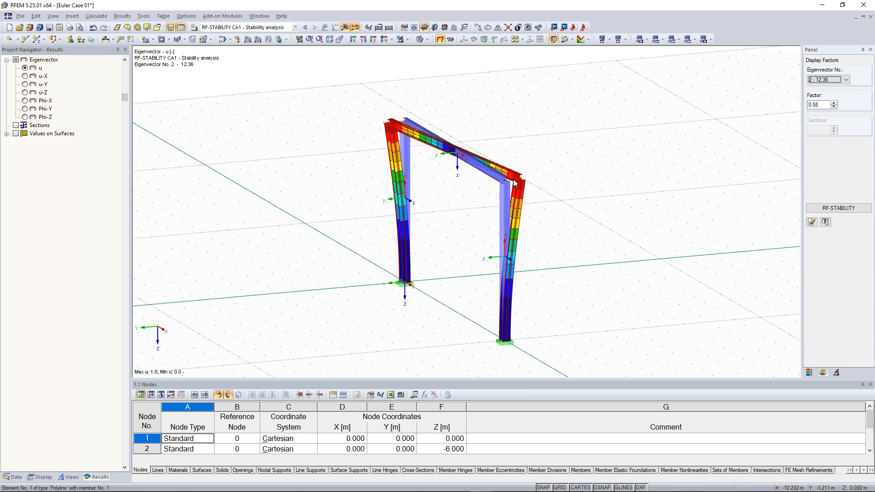
scroll(452, 227, "up", 1)
scroll(452, 227, "down", 2)
middle_click_drag(434, 247, 439, 241)
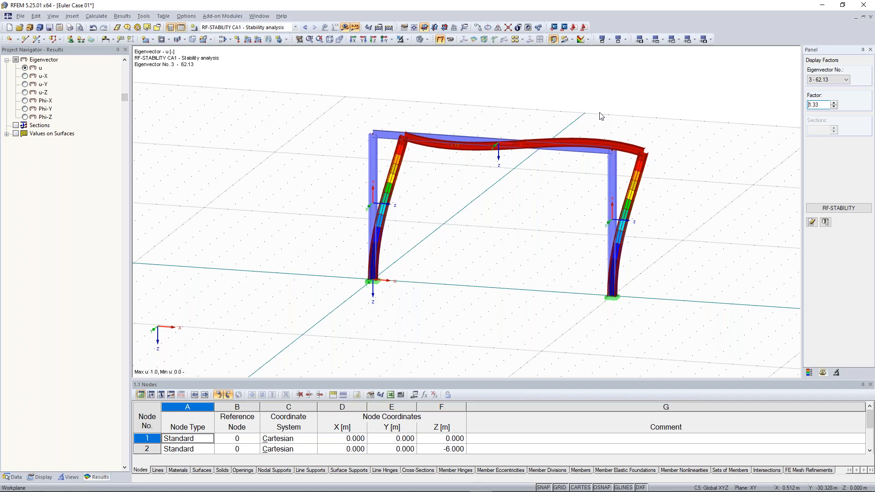
left_click(846, 79)
left_click(823, 106)
middle_click_drag(679, 175, 629, 168, "ctrl")
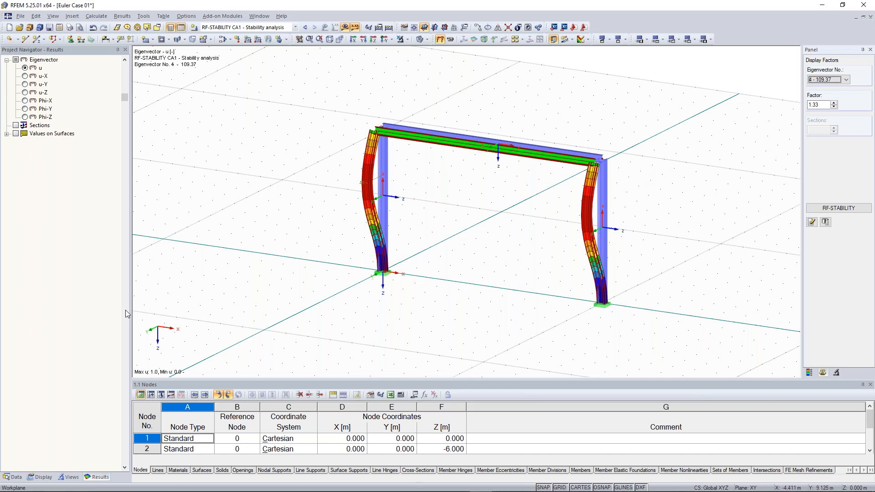
- Change the model type of Euler Case 01 to 2D - XZ and accept the possible loss of data
left_click(16, 476)
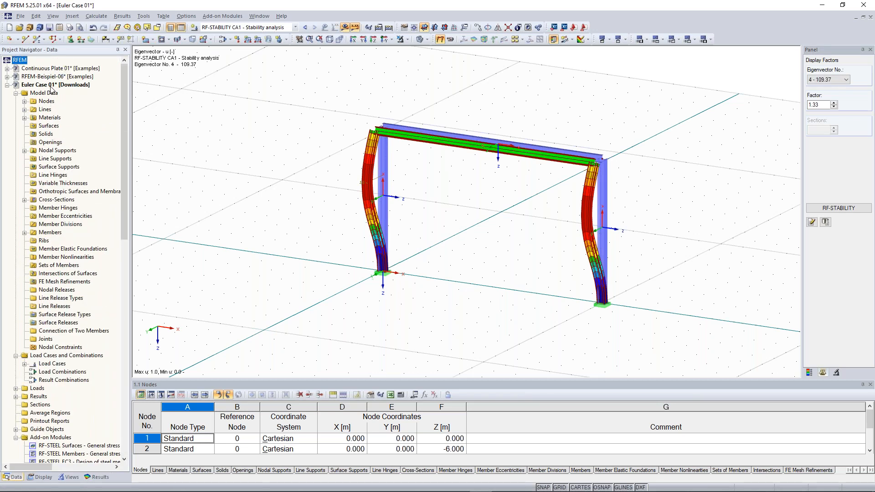
right_click(58, 86)
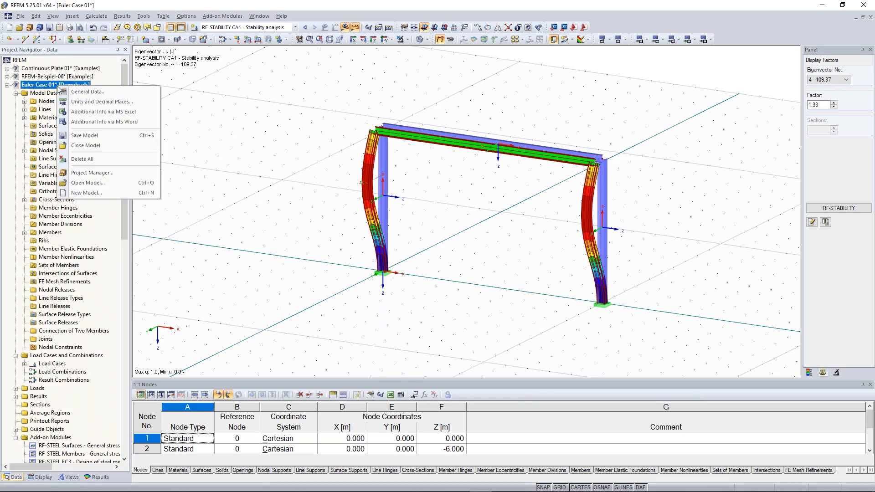
left_click(83, 93)
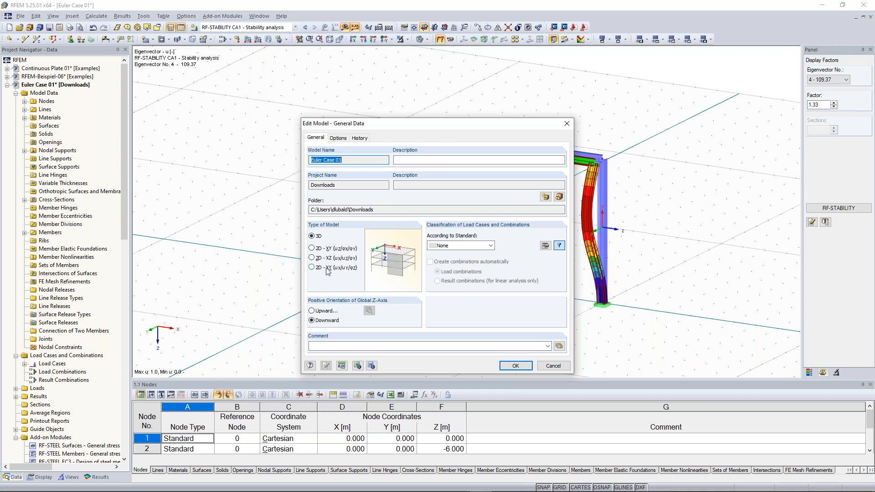
left_click(317, 258)
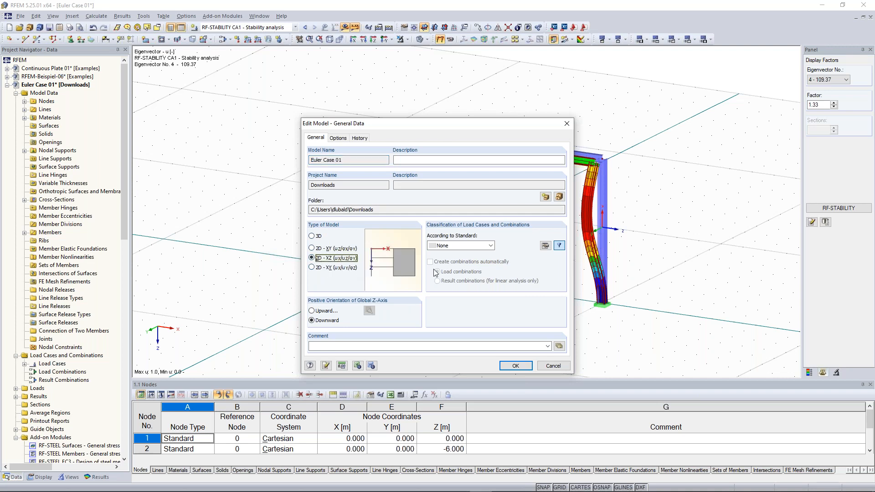
left_click(523, 369)
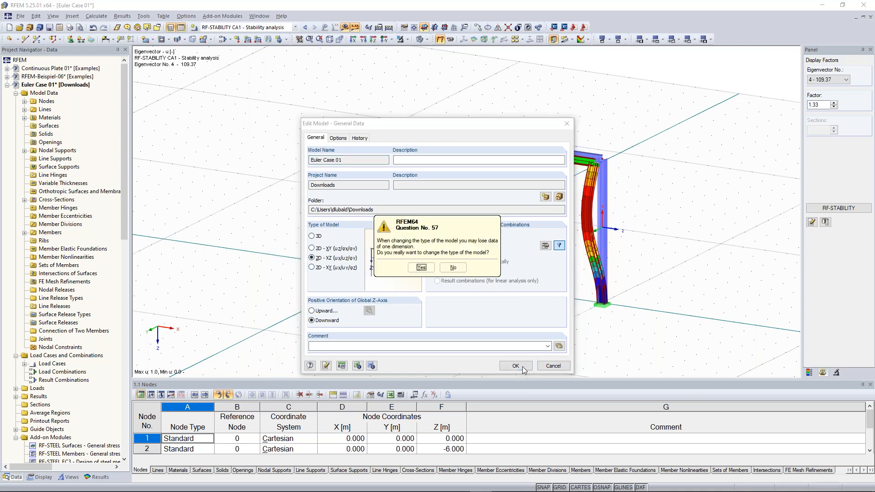
left_click(420, 272)
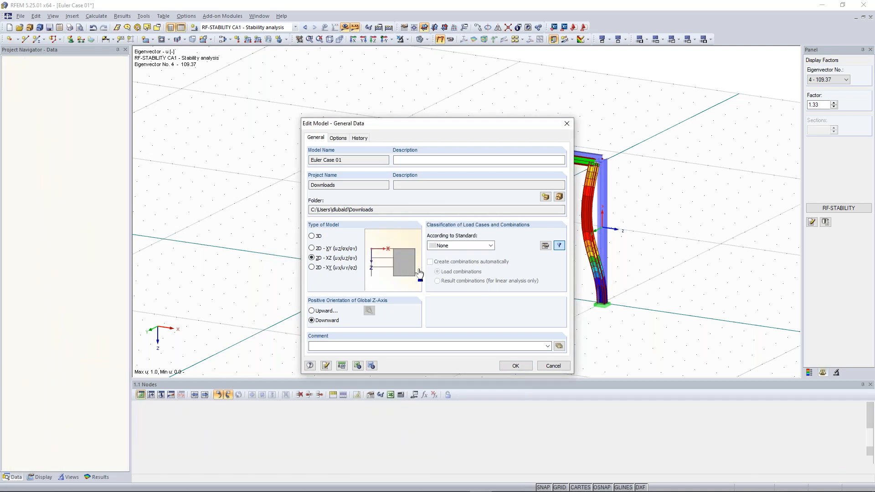
- Recalculate the stability of the 2D frame and compare its in-plane eigenvectors, finishing on eigenvector 1
left_click(389, 28)
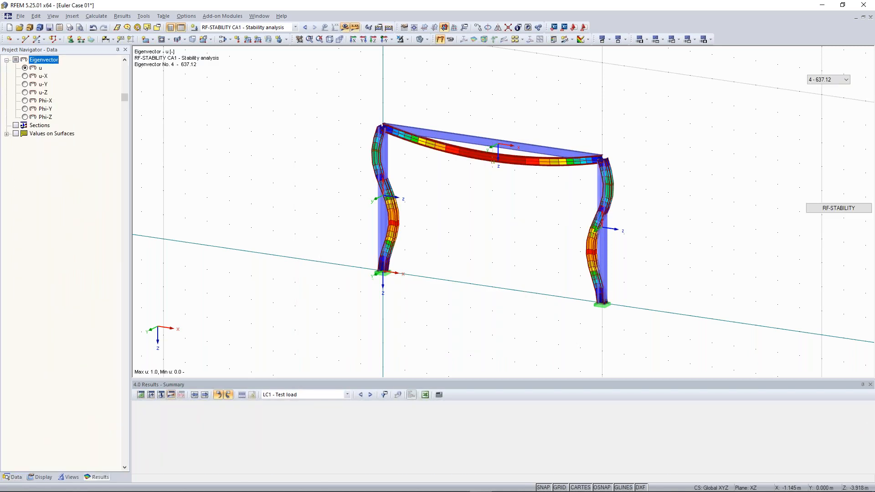
left_click(833, 80)
left_click(831, 88)
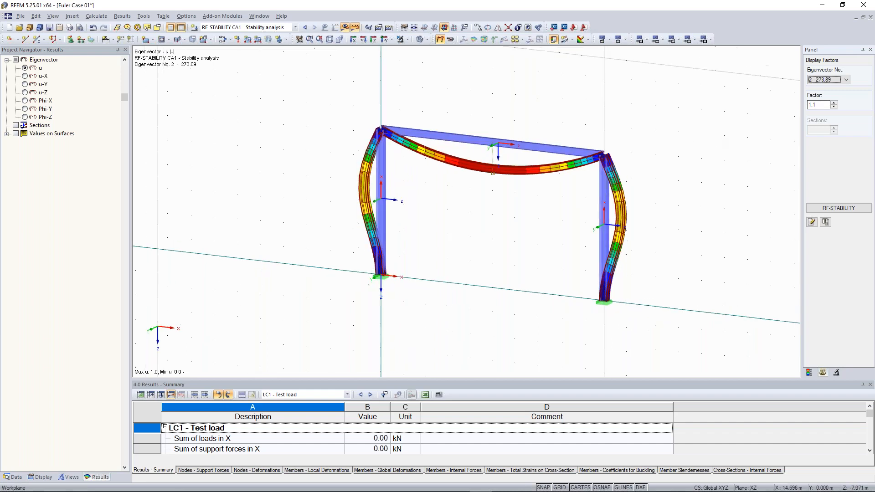
left_click(828, 80)
left_click(823, 98)
left_click(828, 80)
left_click(822, 106)
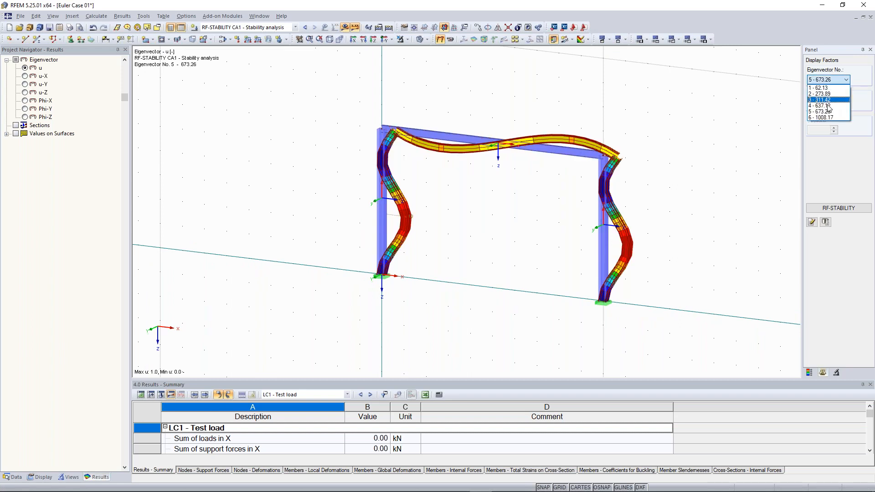
left_click(820, 87)
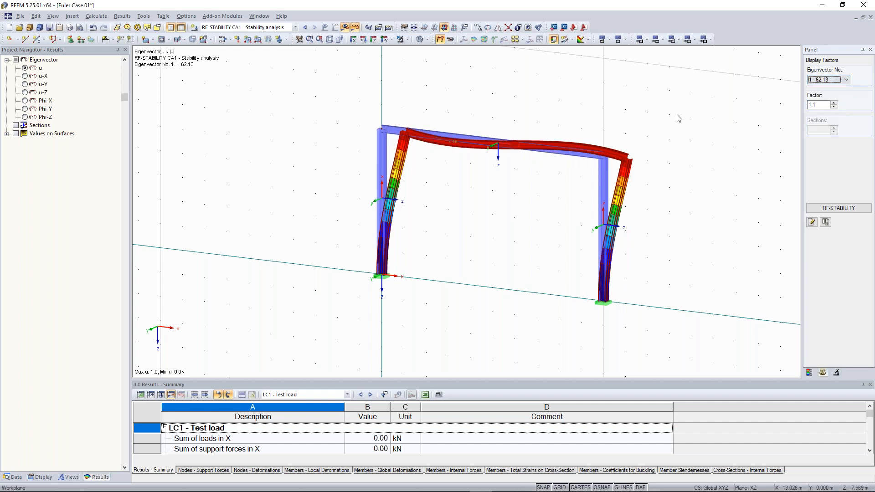
left_click(679, 119)
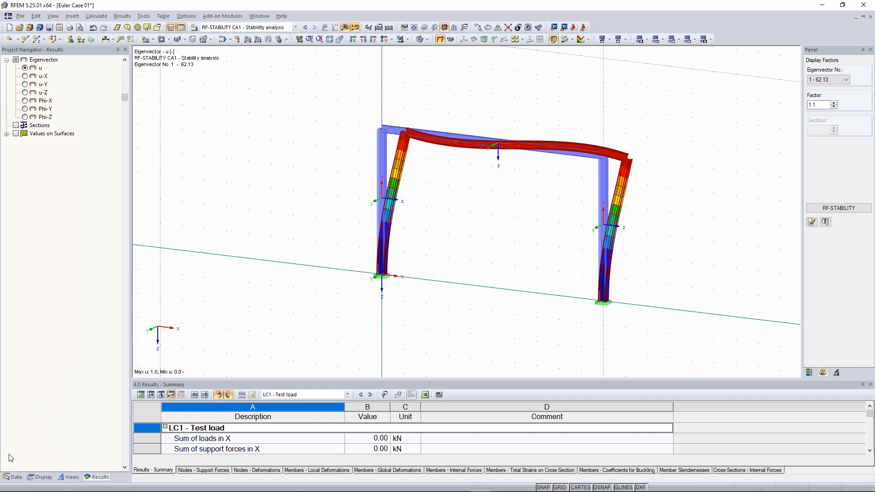
- Change the model type of Euler Case 01 back to 3D in the general data
left_click(14, 478)
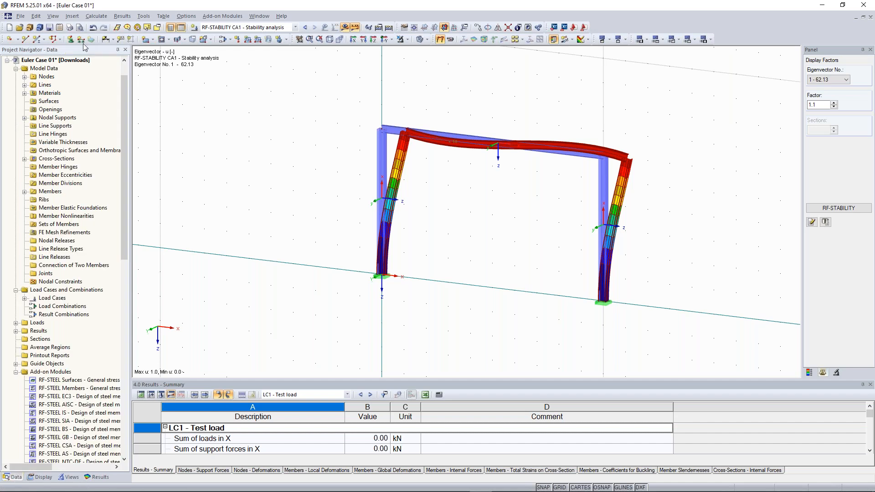
right_click(63, 61)
left_click(72, 66)
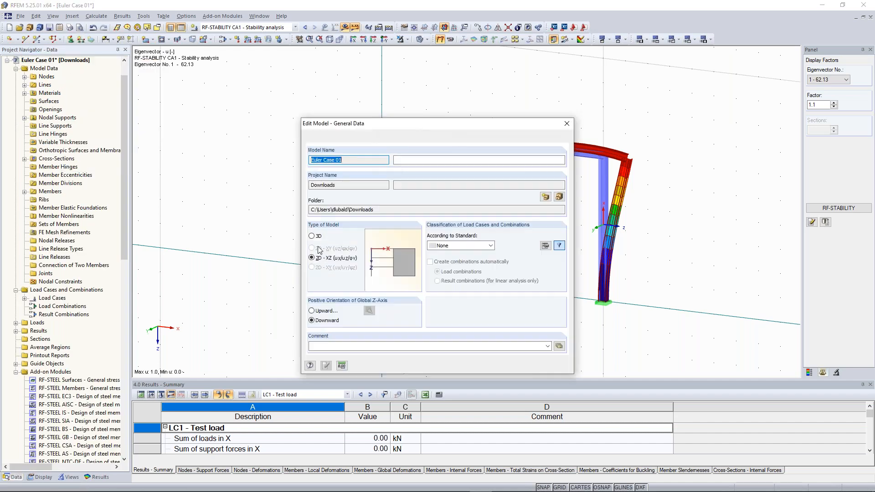
left_click(516, 367)
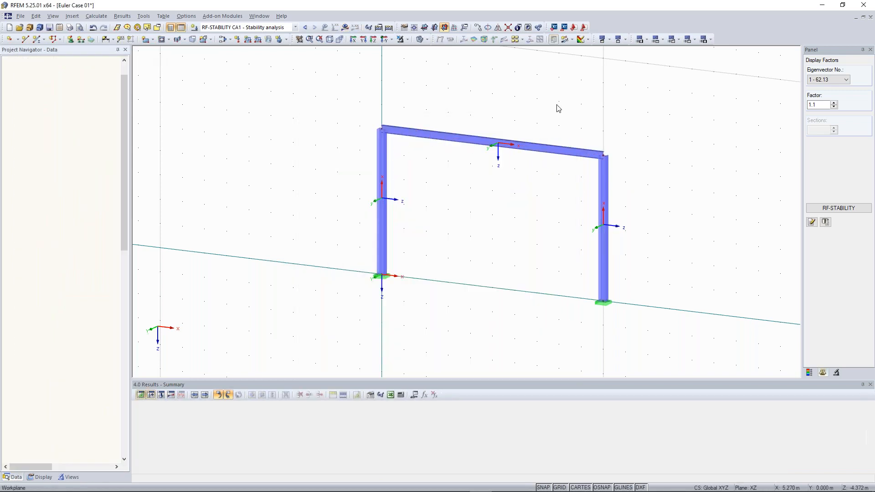
- Add nodal supports to nodes 2 and 4 at the beam's ends, restraining only displacement uY and leaving all rotations free
middle_click_drag(556, 107, 534, 97)
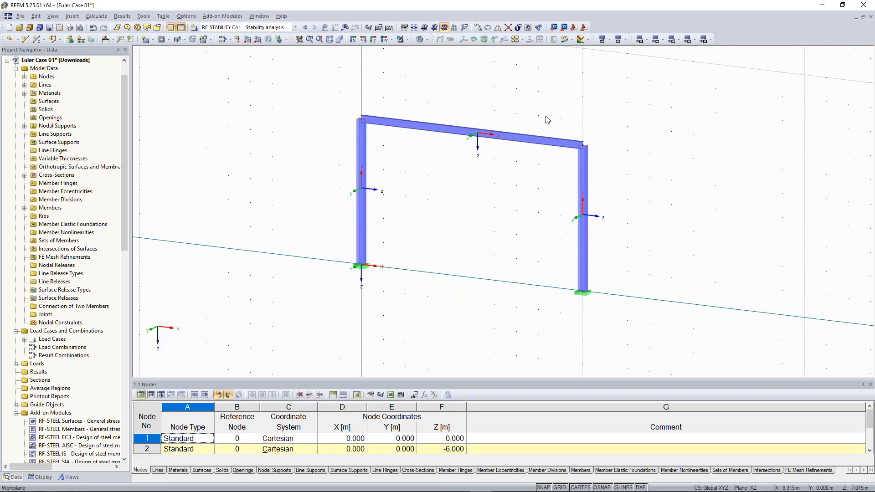
middle_click_drag(548, 120, 551, 140)
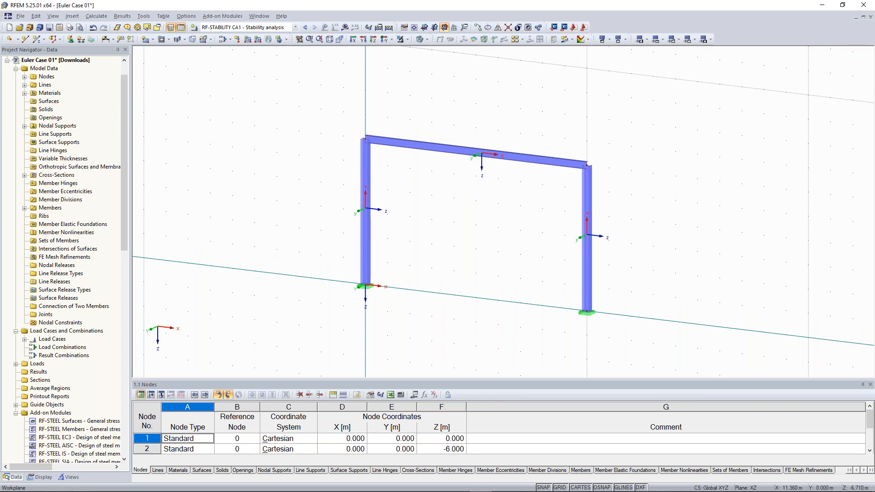
scroll(539, 160, "up", 1)
left_click_drag(280, 74, 646, 183)
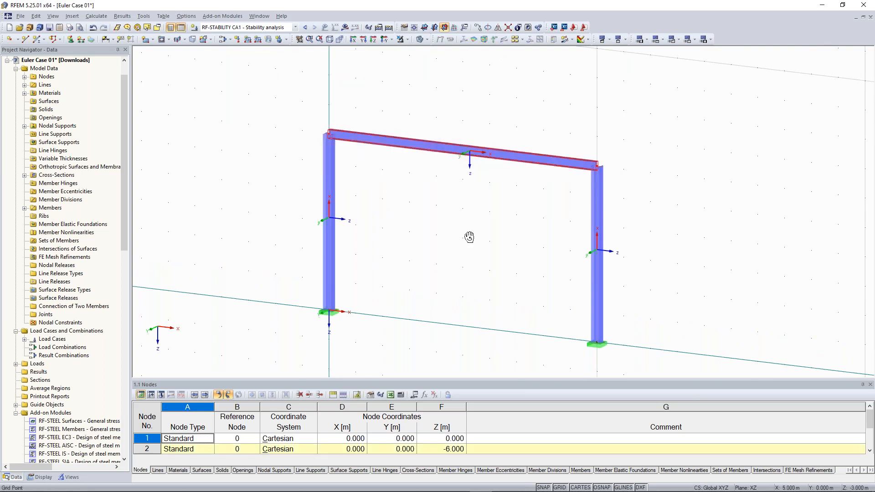
middle_click_drag(470, 237, 496, 233, "ctrl")
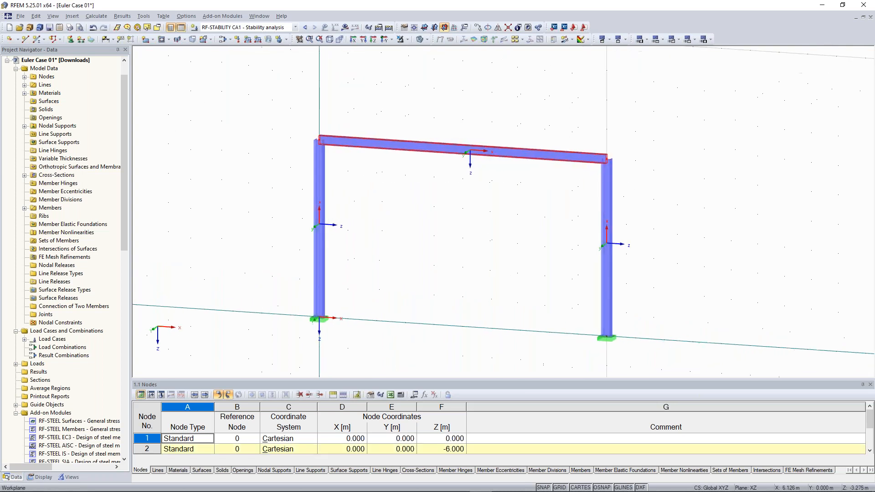
left_click(71, 41)
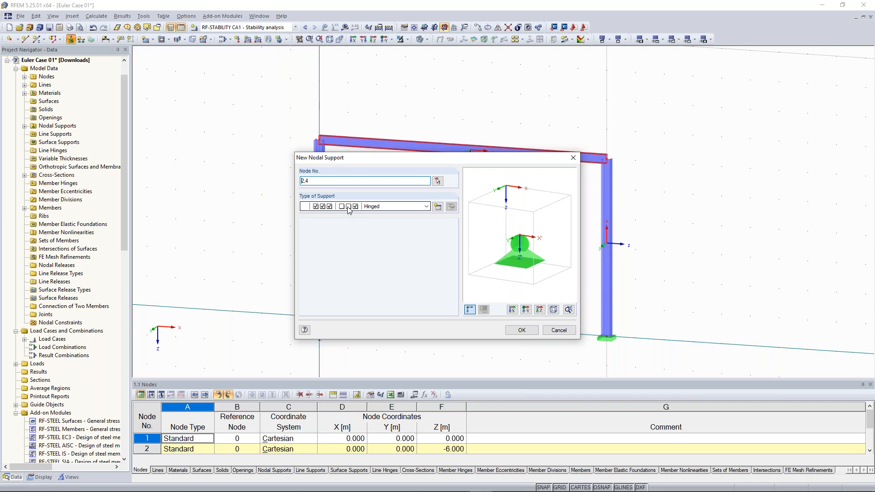
left_click(437, 207)
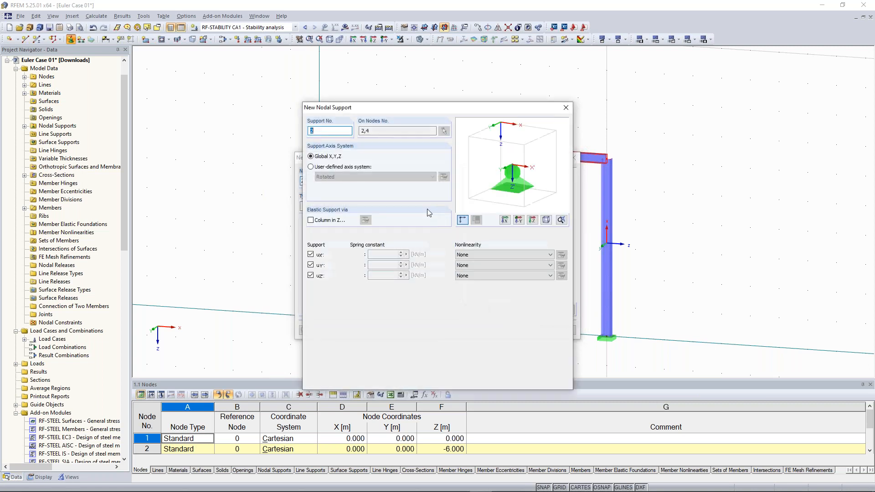
left_click(310, 254)
left_click(311, 276)
left_click(310, 319)
left_click(312, 320)
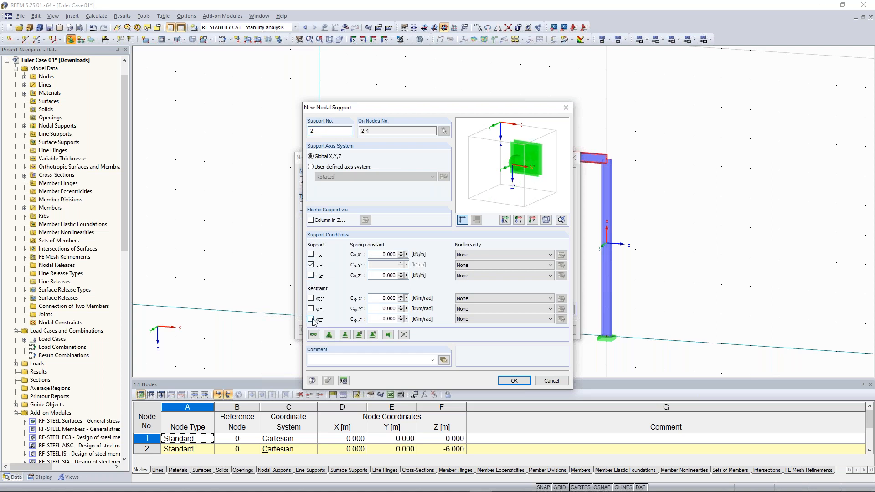
left_click(519, 381)
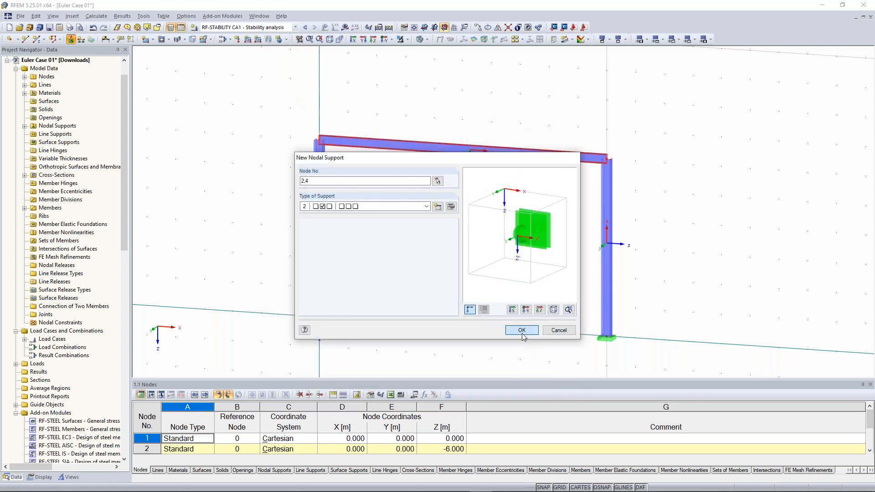
left_click(522, 331)
- Recalculate the stability of the laterally supported 3D frame and compare eigenvectors 1 and 2 from several viewing angles
left_click(390, 29)
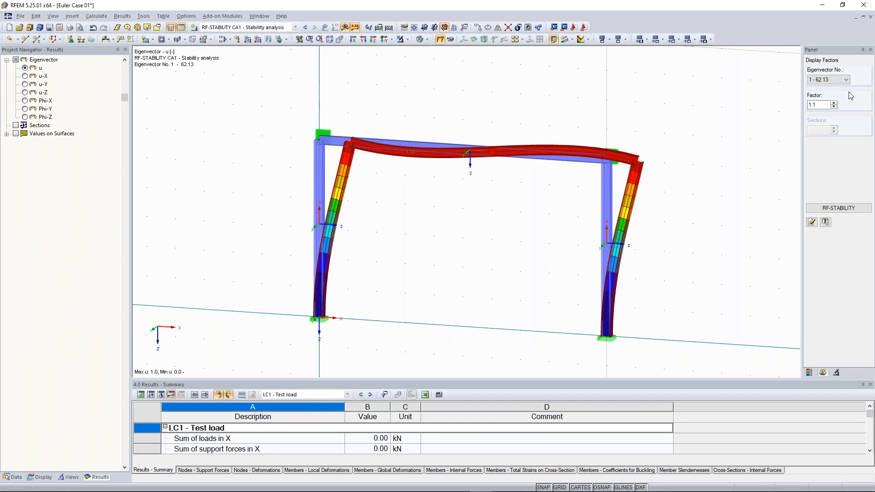
left_click(836, 80)
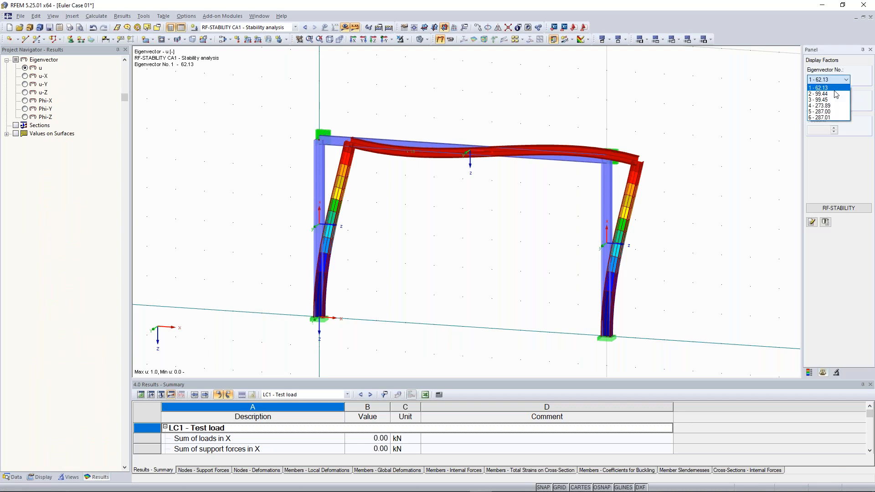
left_click(835, 91)
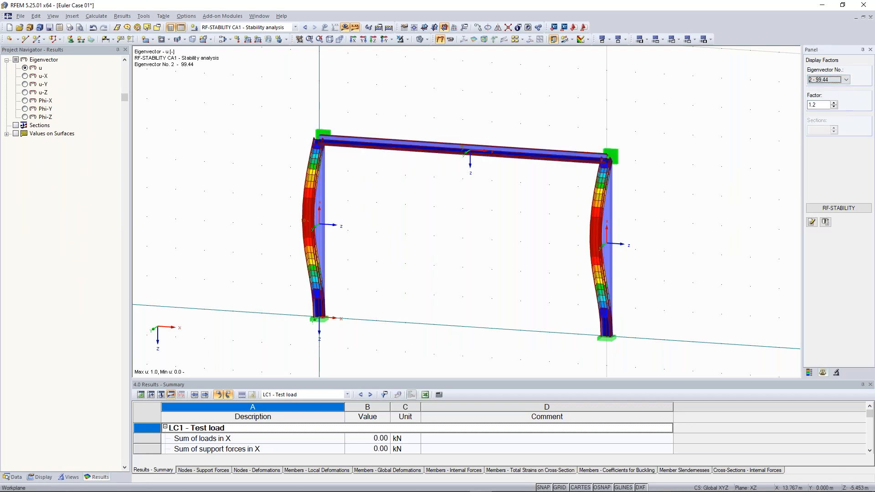
middle_click_drag(552, 204, 360, 129, "ctrl")
middle_click_drag(553, 170, 429, 105, "ctrl")
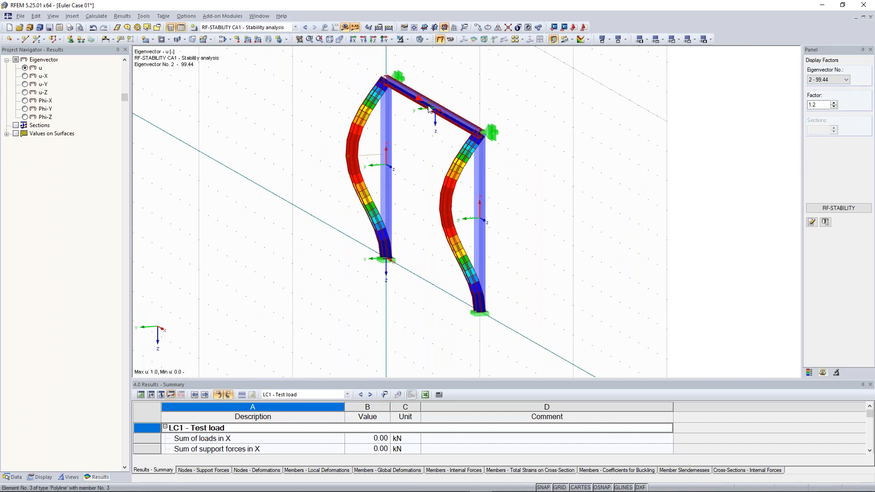
middle_click_drag(429, 107, 506, 216, "ctrl")
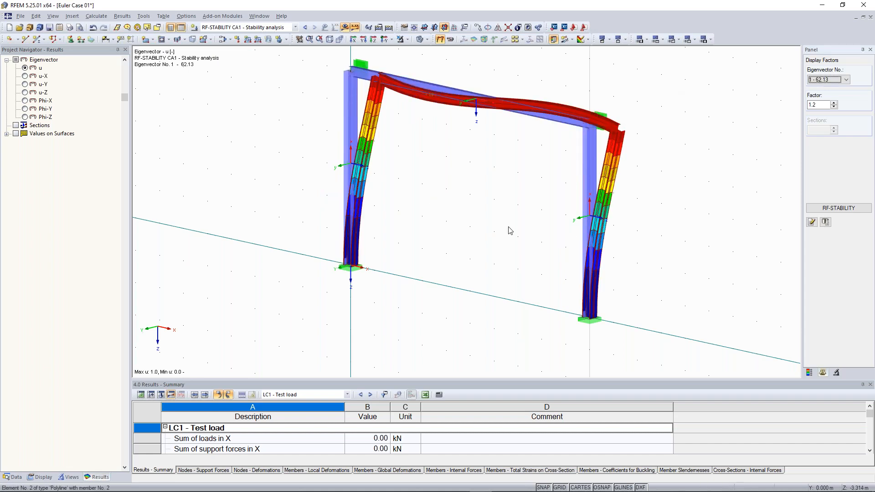
scroll(509, 230, "down", 2)
middle_click_drag(510, 231, 587, 220, "ctrl")
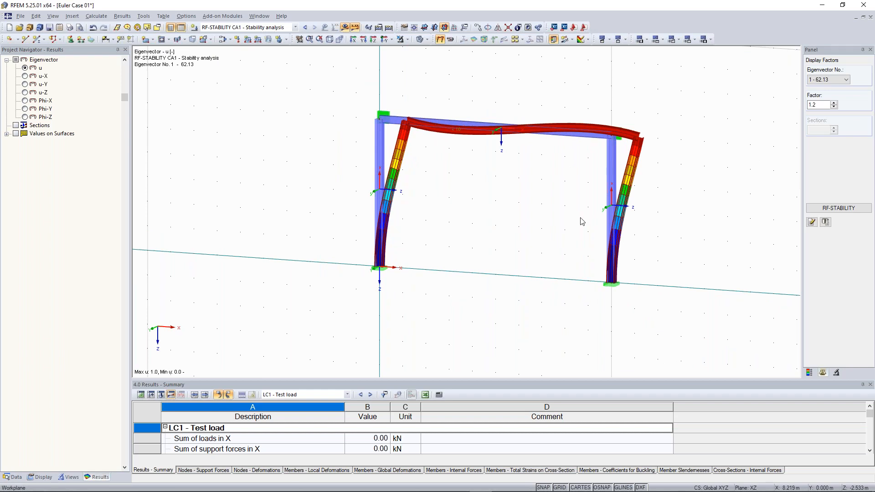
middle_click_drag(496, 172, 495, 182, "ctrl")
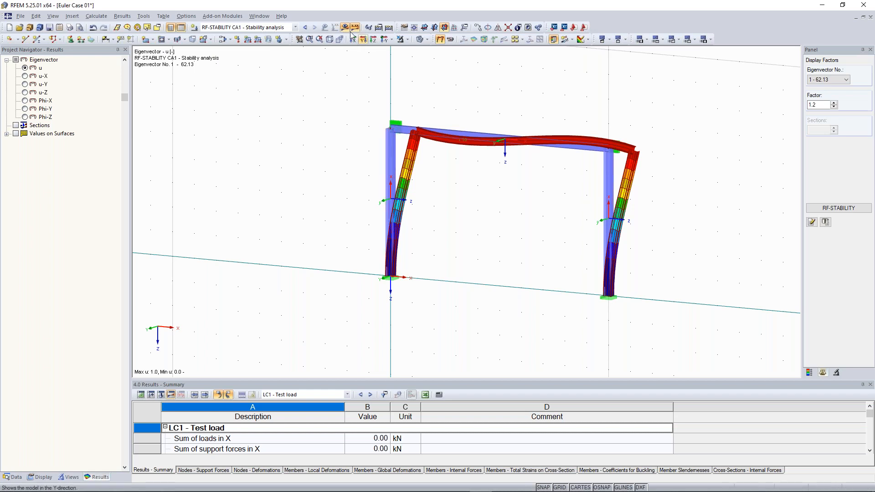
- Examine the members' effective lengths and critical loads in the RF-STABILITY results and check the calculation parameters
left_click(839, 208)
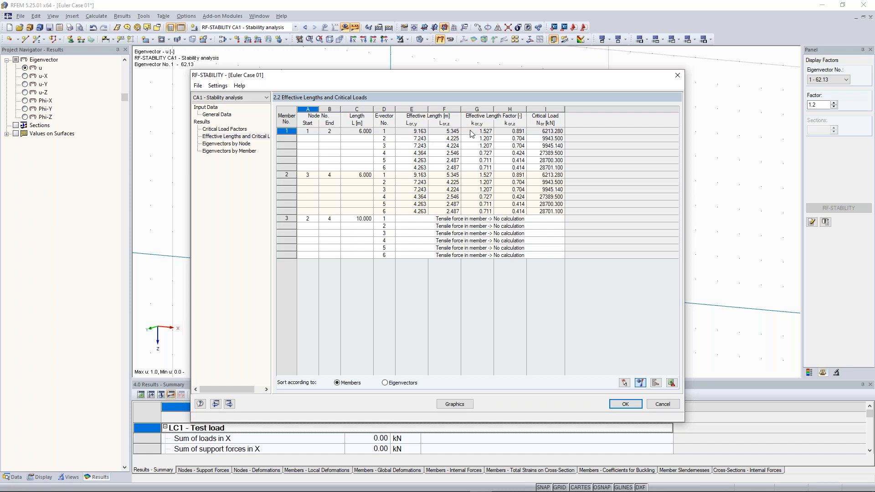
left_click(676, 76)
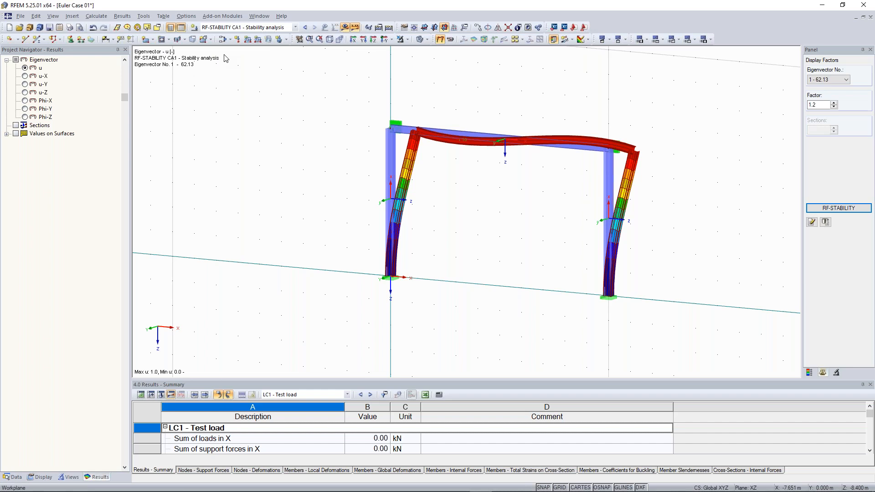
middle_click_drag(439, 108, 446, 127)
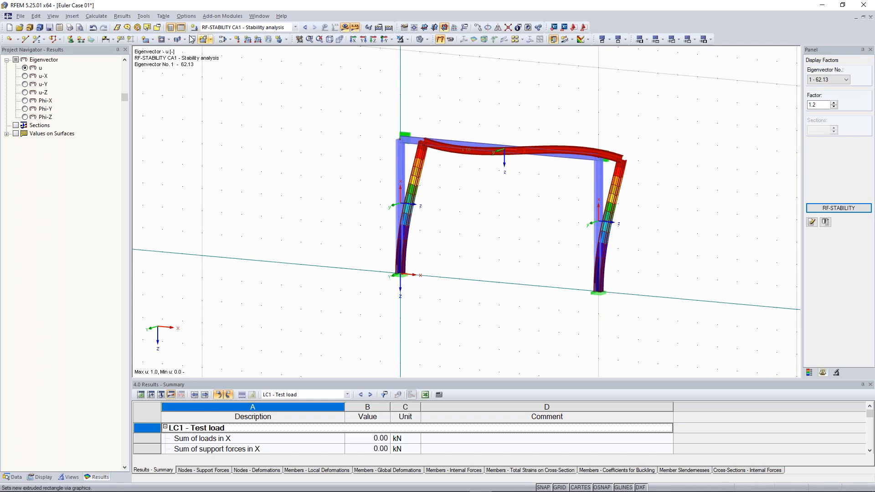
left_click(96, 16)
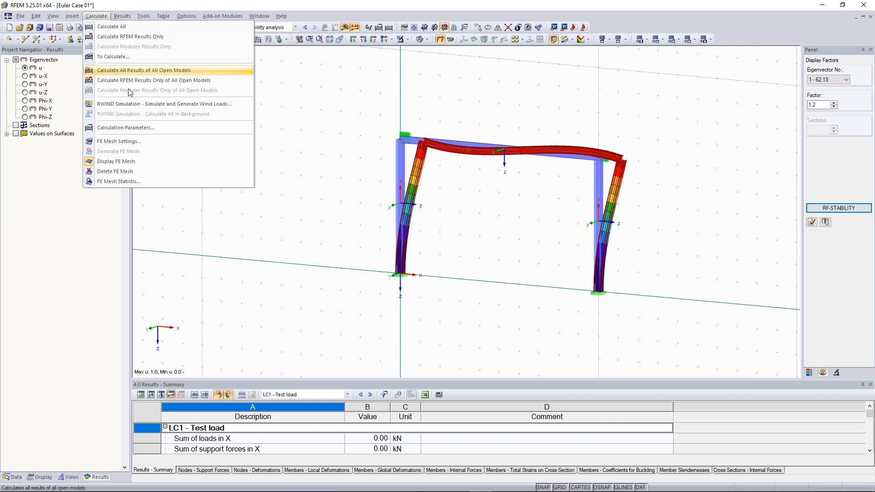
left_click(131, 130)
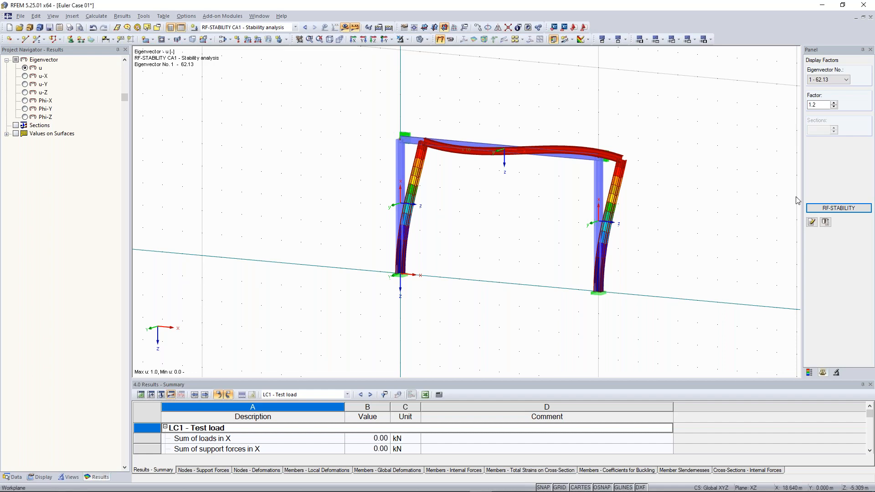
left_click(820, 208)
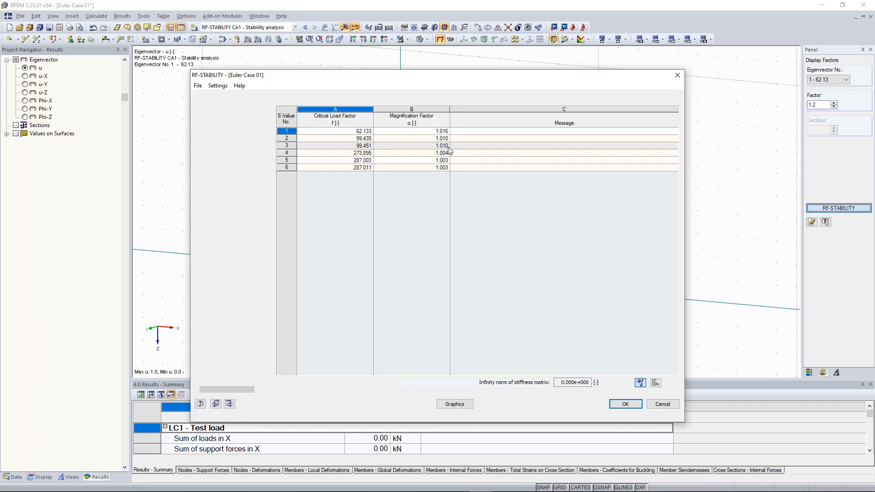
left_click(248, 137)
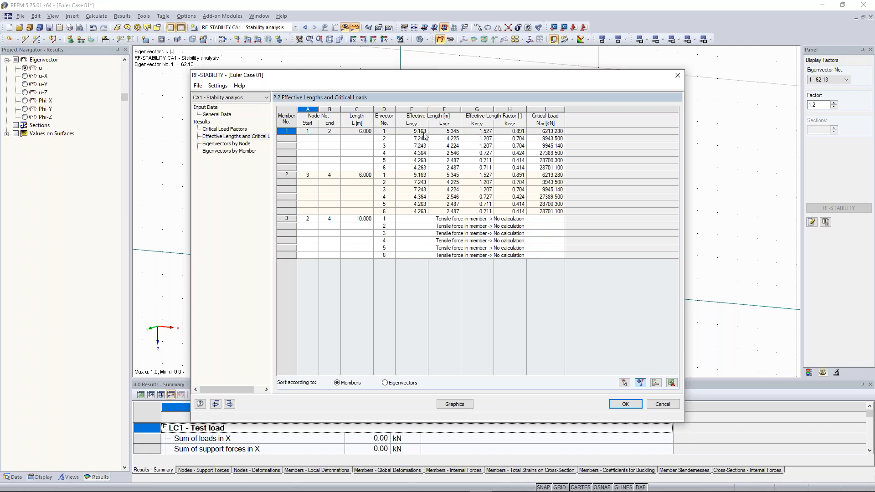
left_click(678, 75)
- Deactivate the shear stiffness of members in the global calculation parameters and recalculate the stability analysis
left_click(96, 16)
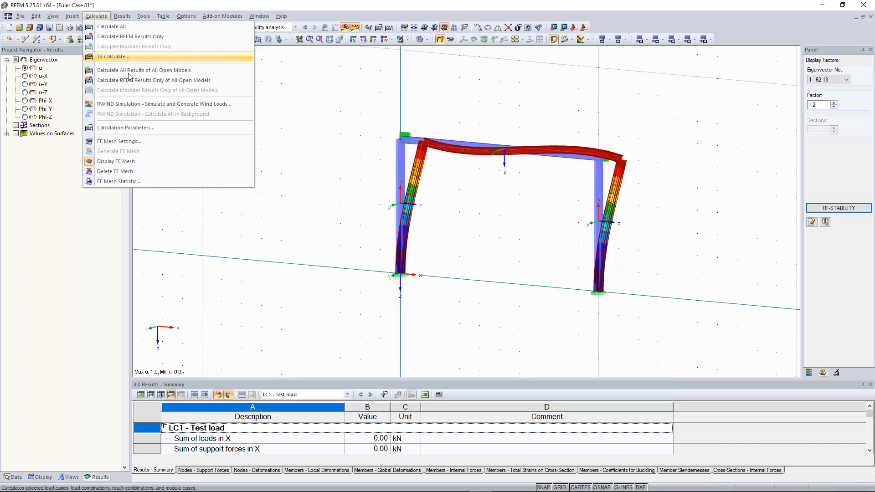
key("Escape")
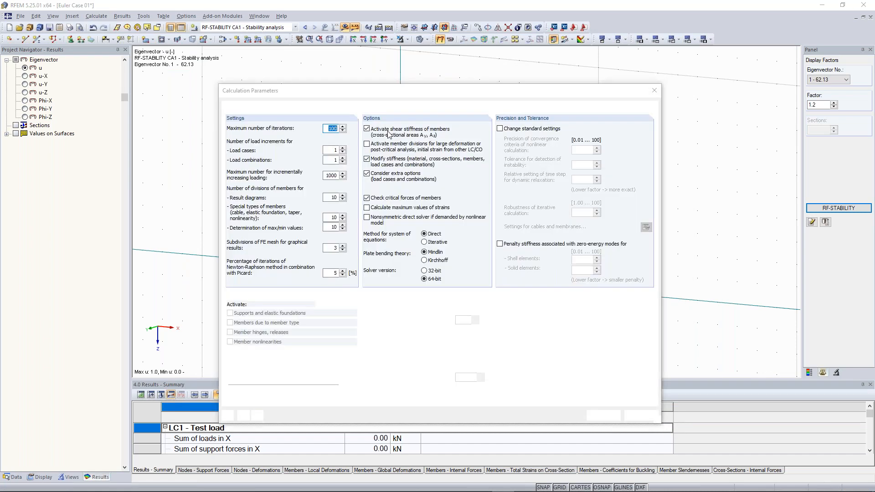
left_click(388, 134)
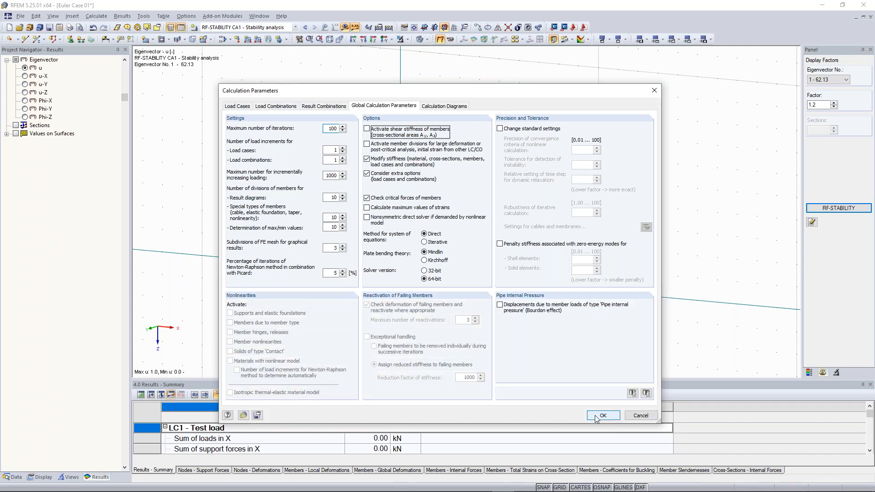
left_click(603, 416)
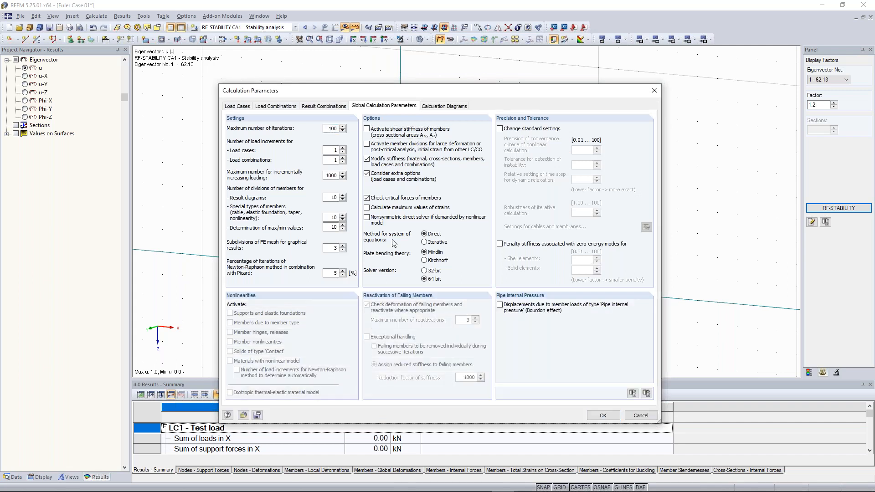
left_click(389, 28)
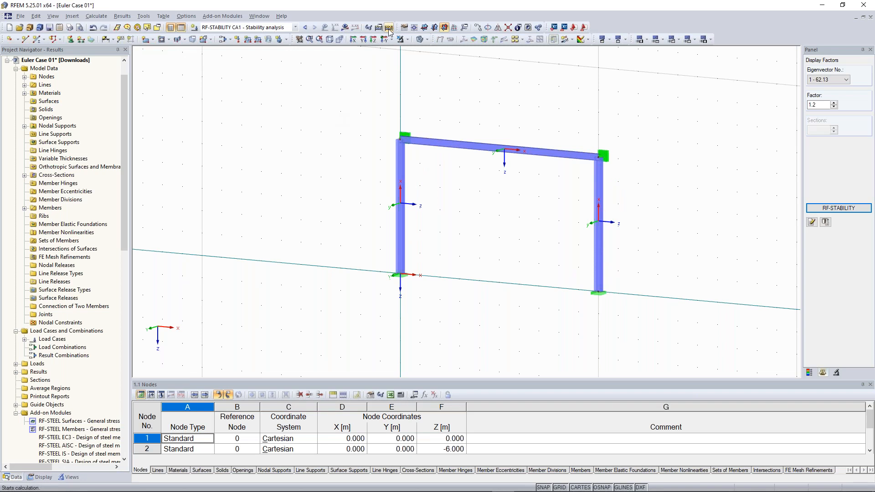
left_click(389, 28)
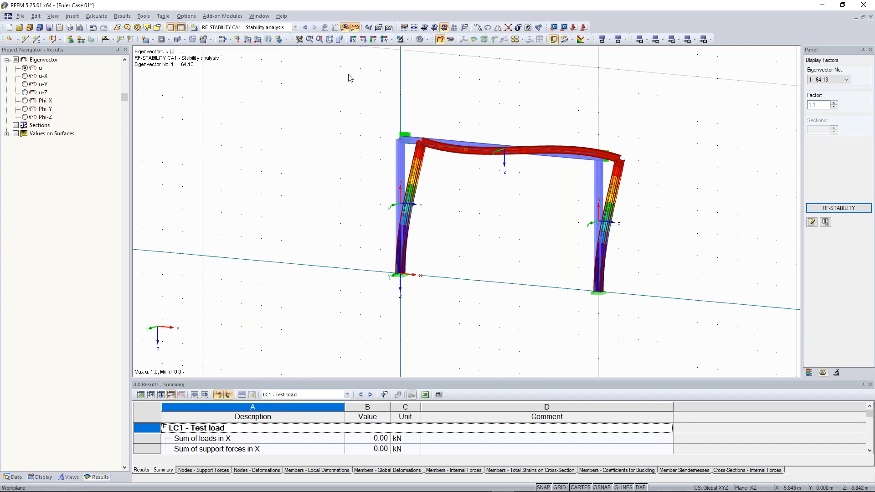
- Examine the columns' effective lengths without shear stiffness in the RF-STABILITY results, comparing them with the frame's first buckling shape
left_click(847, 210)
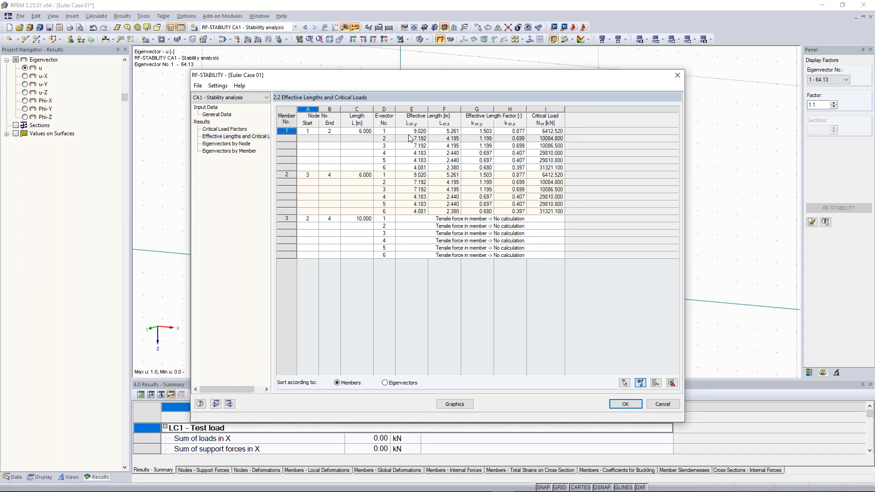
left_click_drag(414, 77, 279, 176)
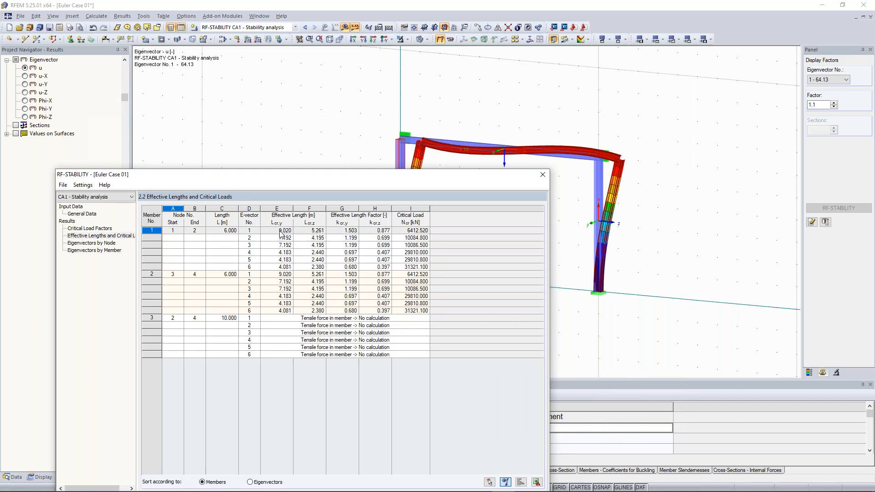
left_click_drag(312, 177, 292, 187)
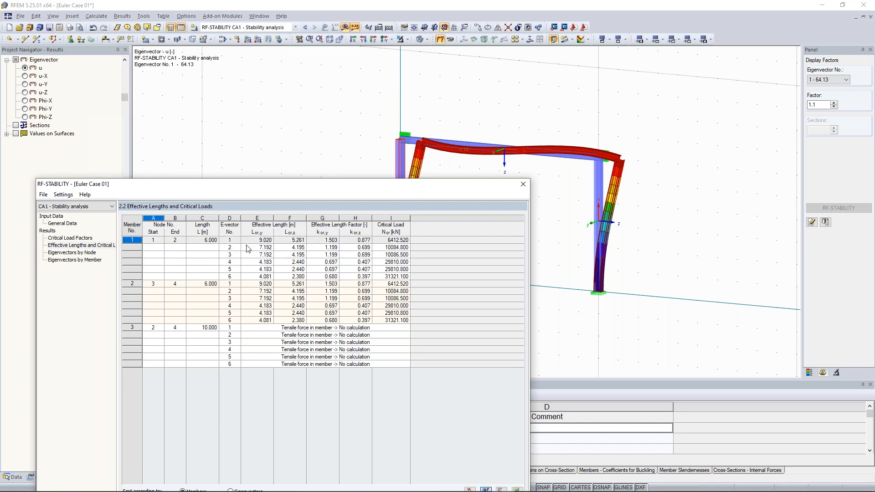
left_click_drag(452, 191, 447, 226)
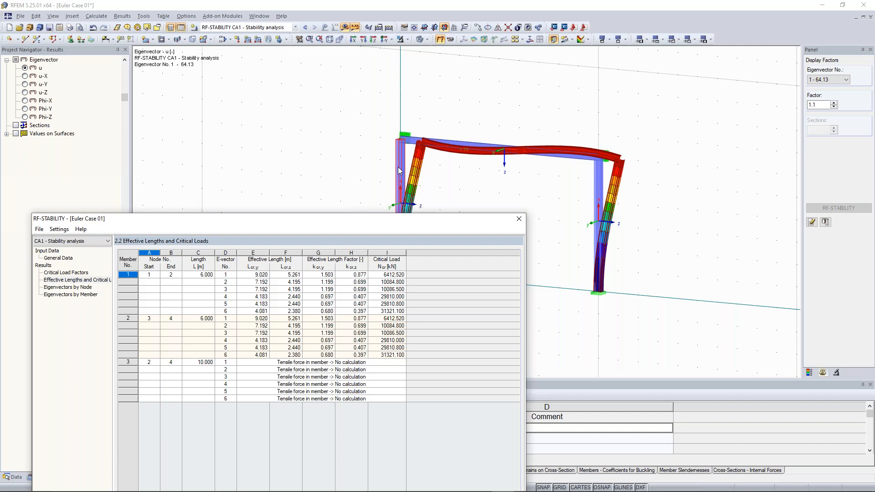
left_click(264, 274)
left_click(519, 220)
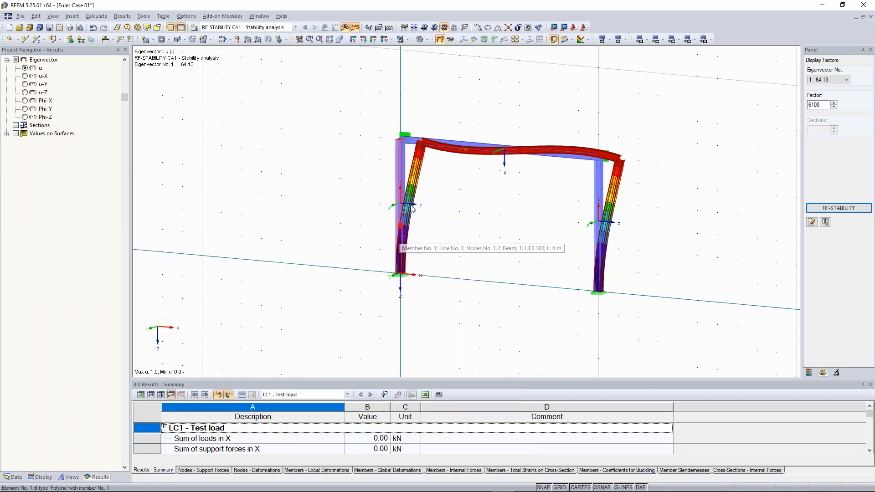
- Set the eigenvector display factor to 1.25 to scale the frame's first buckling shape
left_click(833, 103)
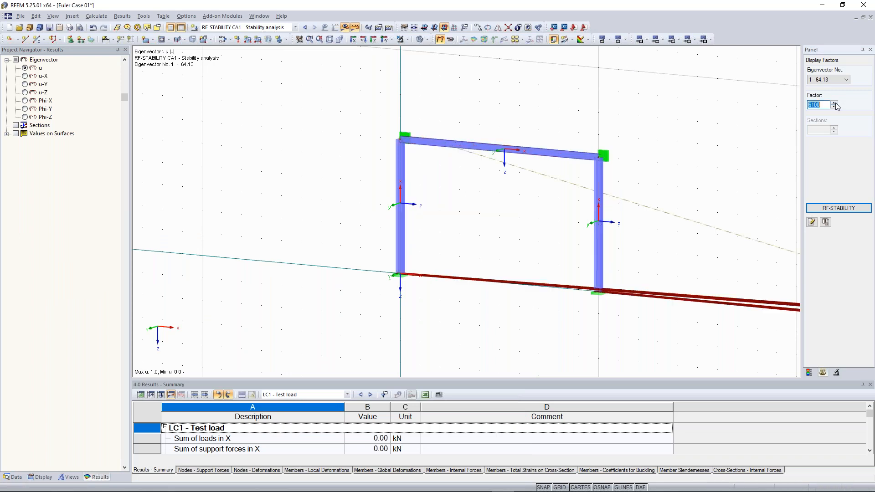
type("10")
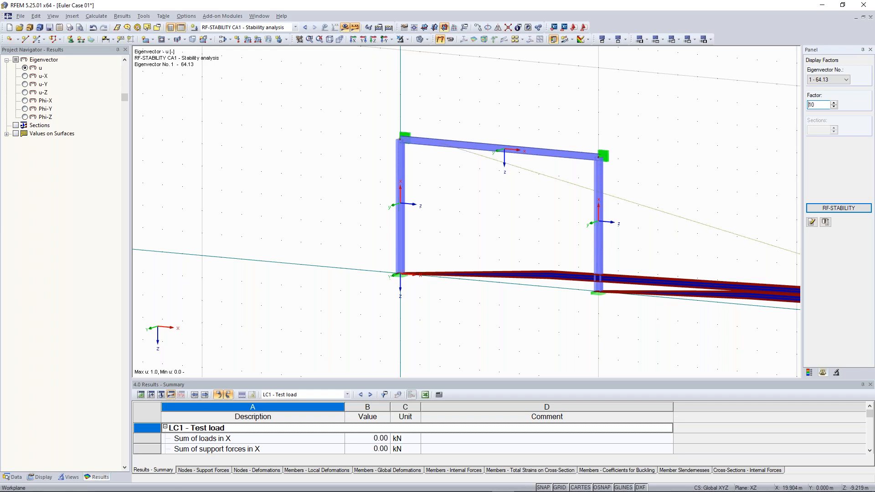
key("Return")
left_click(834, 108)
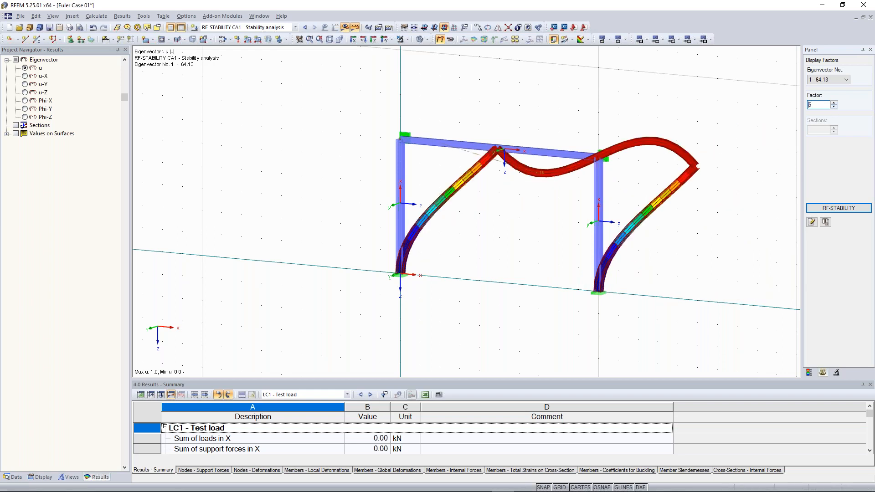
left_click(834, 108)
middle_click_drag(519, 109, 521, 182)
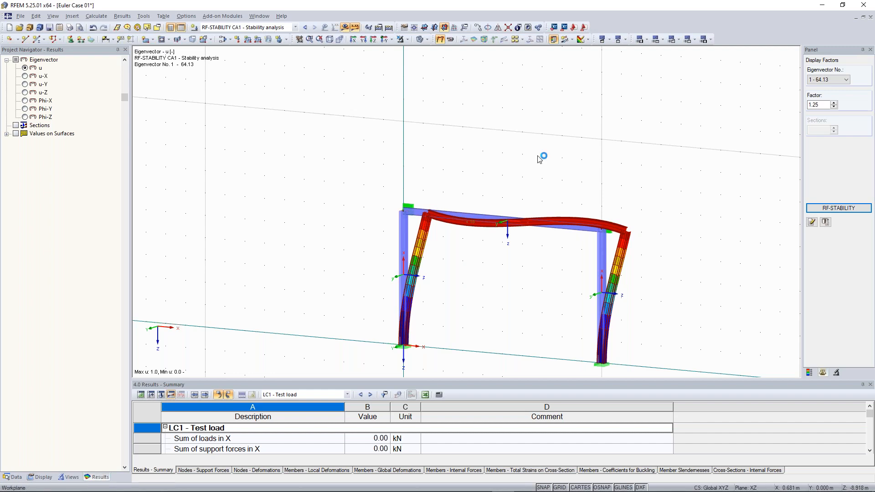
- Review the members' effective lengths, the eigenvectors by node and the general data in the RF-STABILITY module
left_click(838, 209)
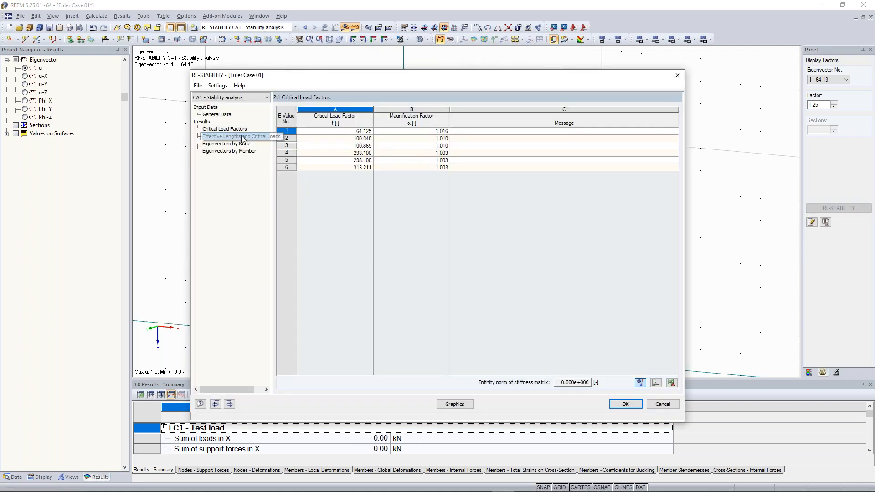
left_click(242, 136)
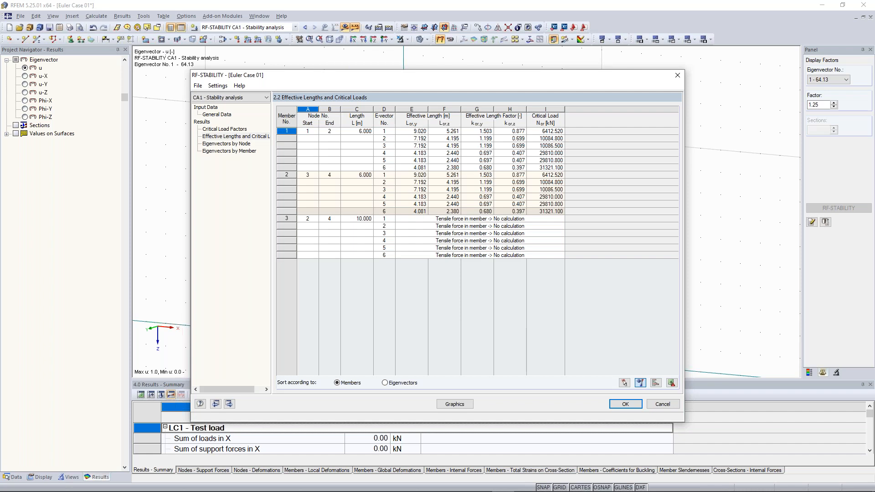
left_click(228, 143)
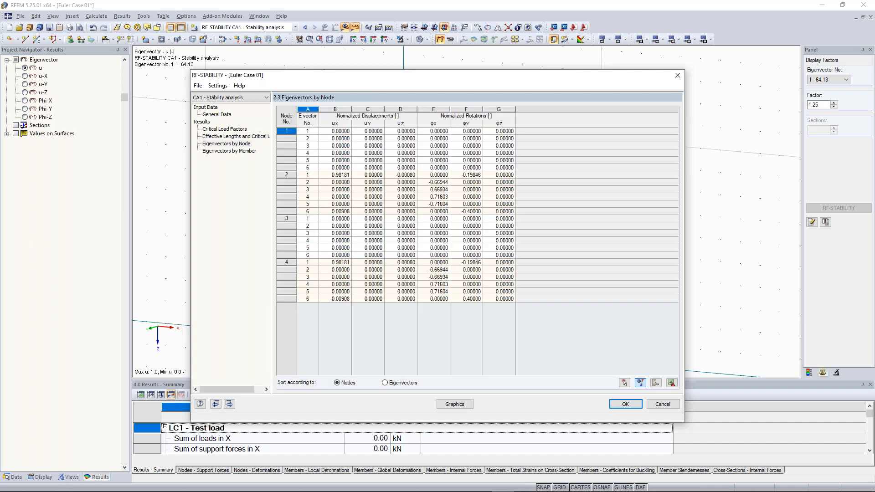
left_click(229, 151)
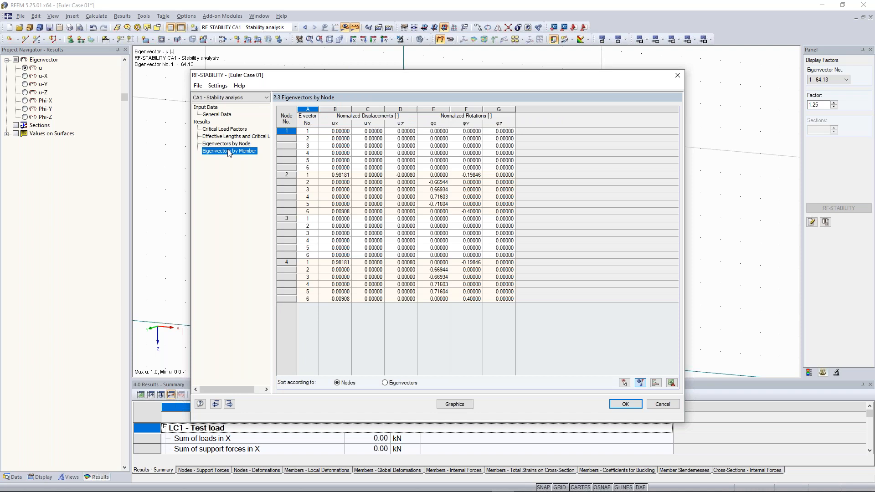
left_click(232, 129)
left_click(230, 117)
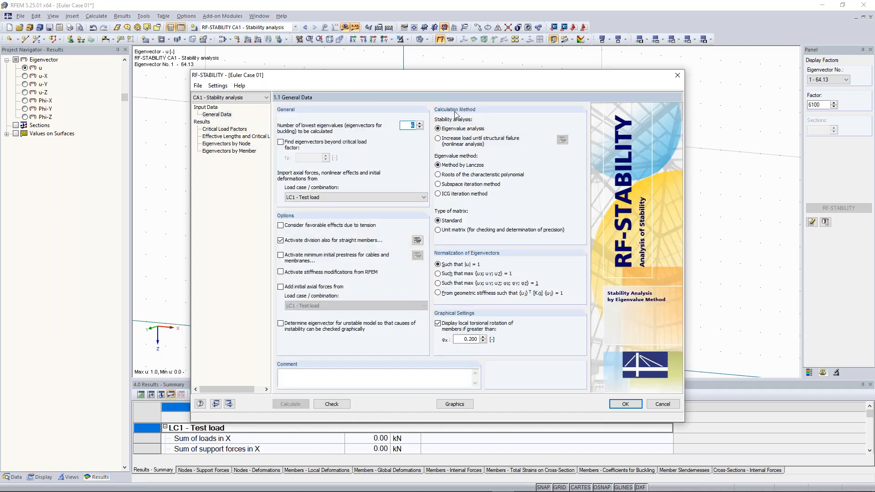
left_click(678, 76)
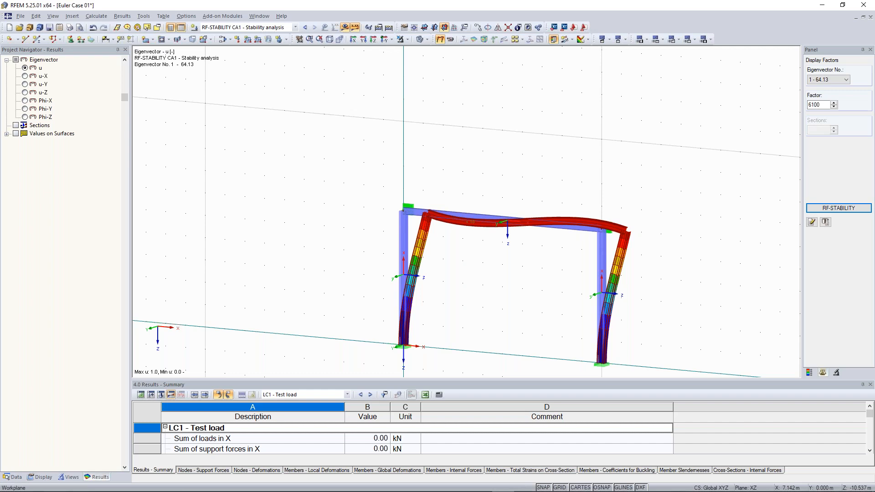
- Hide the results and open the horizontal beam for editing, keeping Beam as member type and the frame in view
left_click(345, 28)
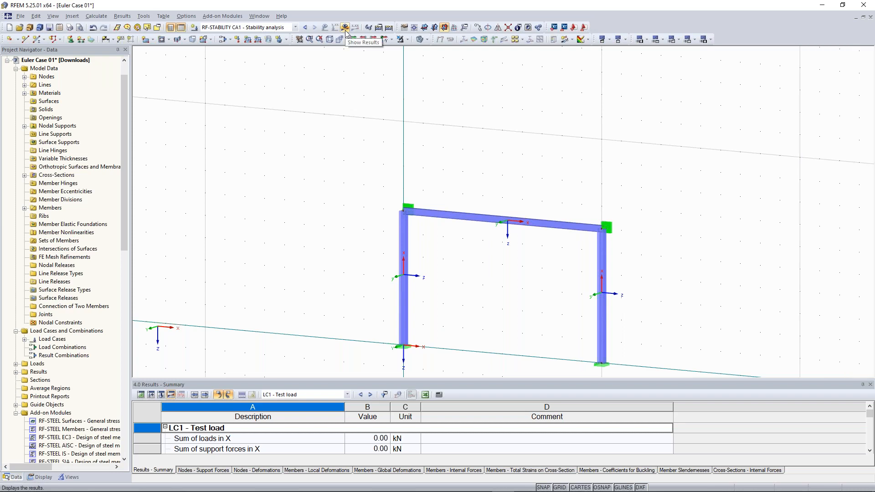
double_click(486, 223)
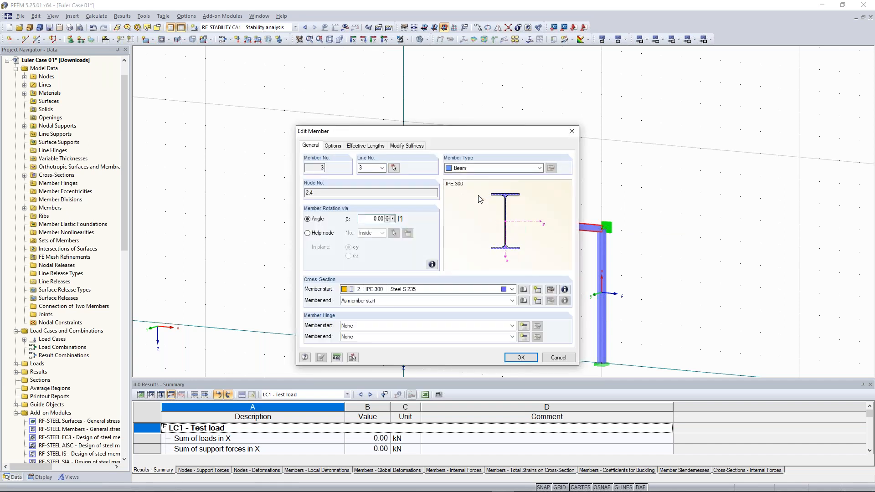
left_click(477, 169)
left_click(478, 178)
left_click_drag(483, 132, 272, 59)
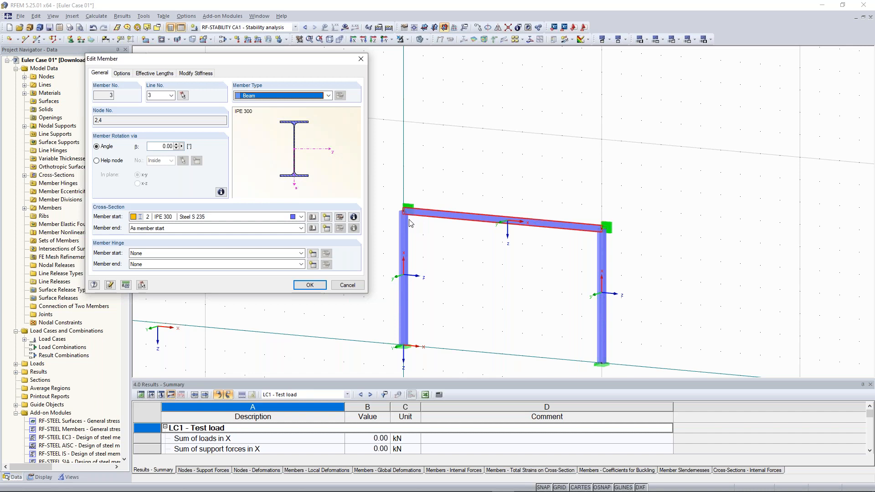
- Create a local-axis member hinge at the beam's start that releases the rotations φy and φz
left_click(155, 254)
left_click(147, 261)
left_click(149, 266)
left_click(149, 273)
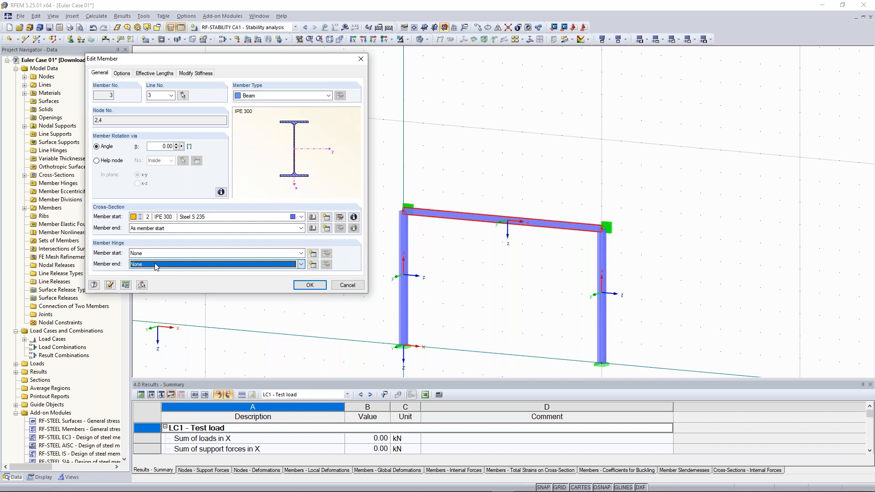
left_click(221, 254)
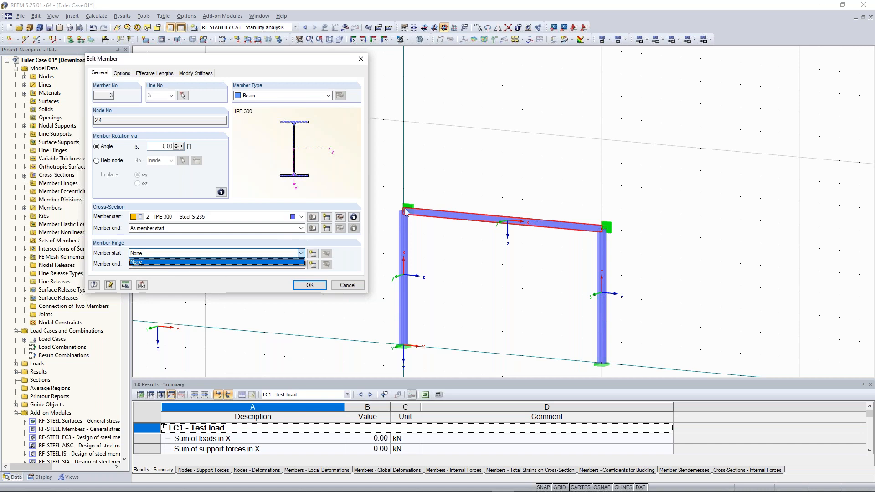
left_click(268, 252)
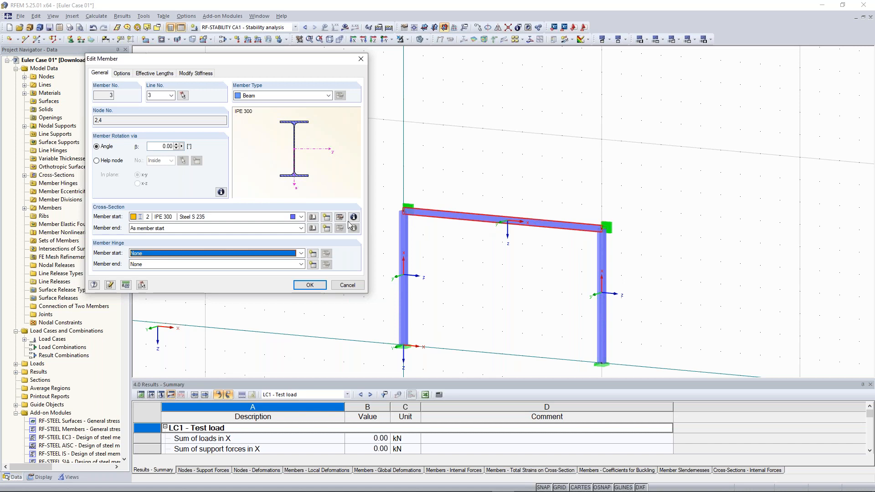
left_click(312, 258)
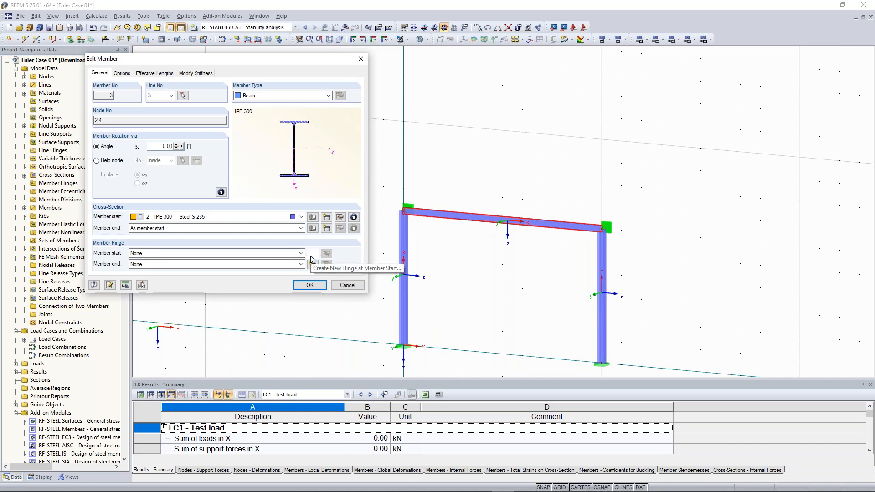
left_click(311, 255)
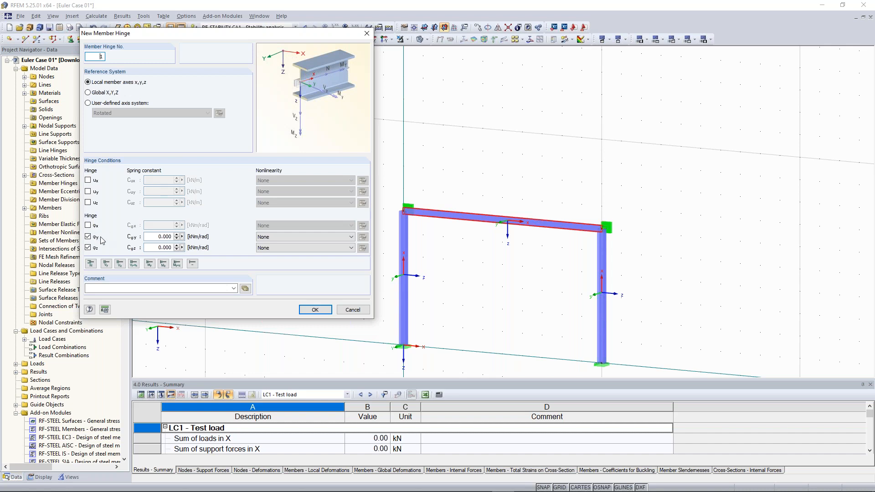
left_click(314, 312)
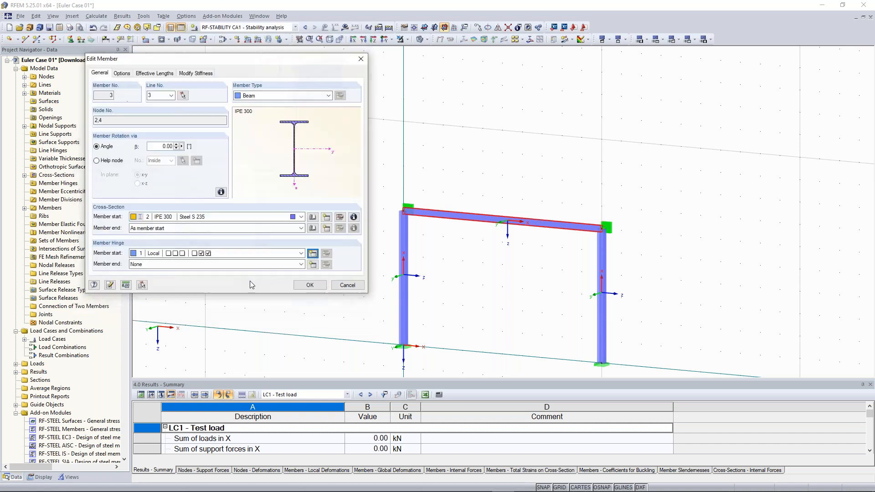
- Assign the same φy and φz hinge to the beam's end and apply the member changes
left_click(301, 265)
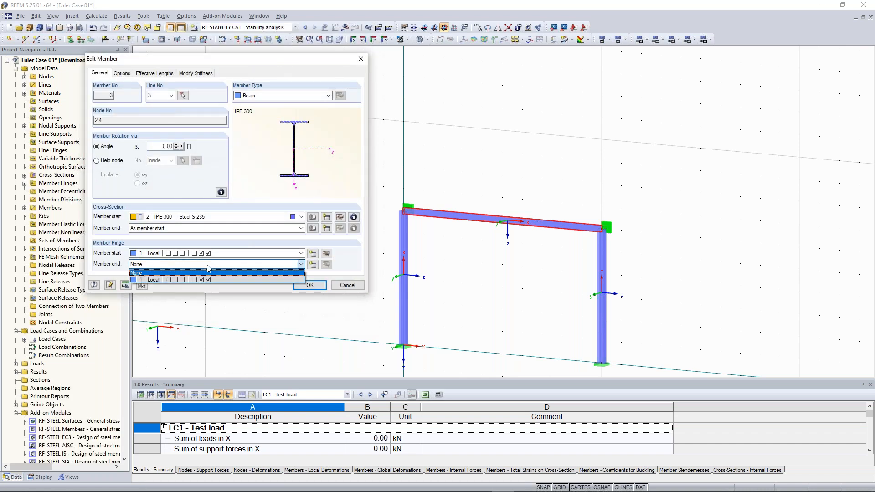
left_click(190, 282)
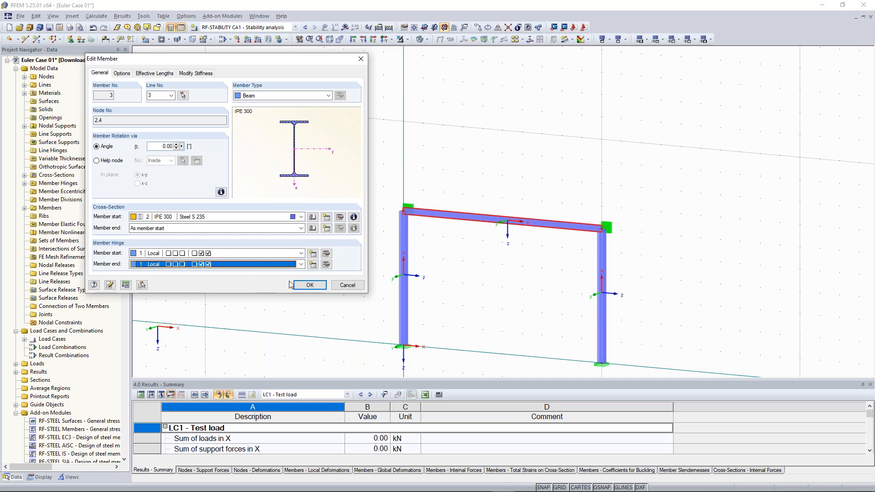
left_click(313, 287)
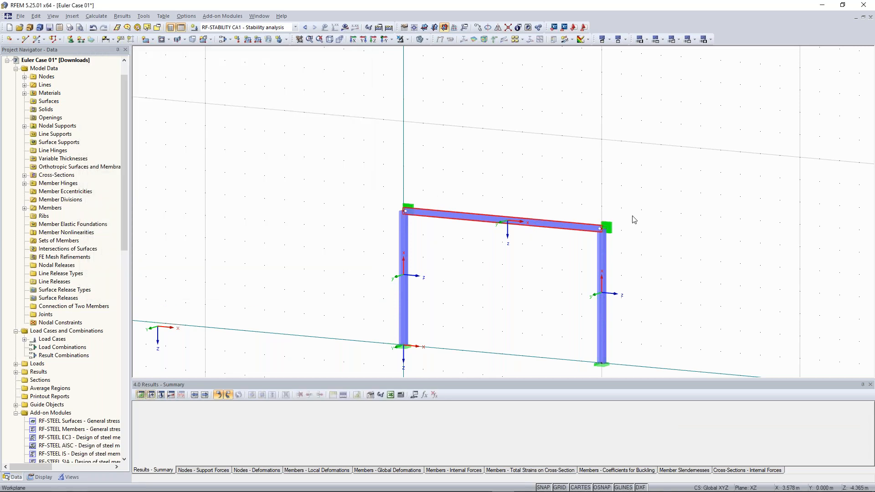
- Inspect the hinged connections between the beam and both columns
scroll(599, 228, "up", 6)
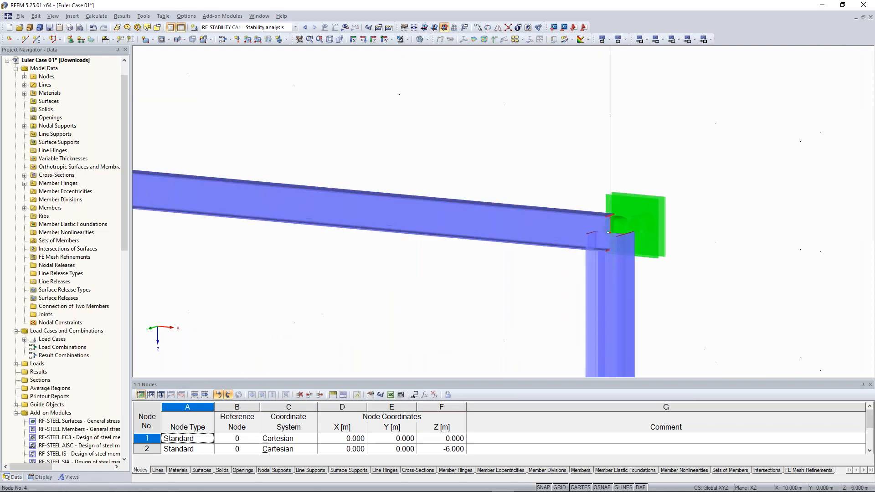
scroll(401, 258, "down", 3)
scroll(400, 258, "down", 1)
middle_click_drag(400, 258, 564, 224)
scroll(399, 273, "down", 1)
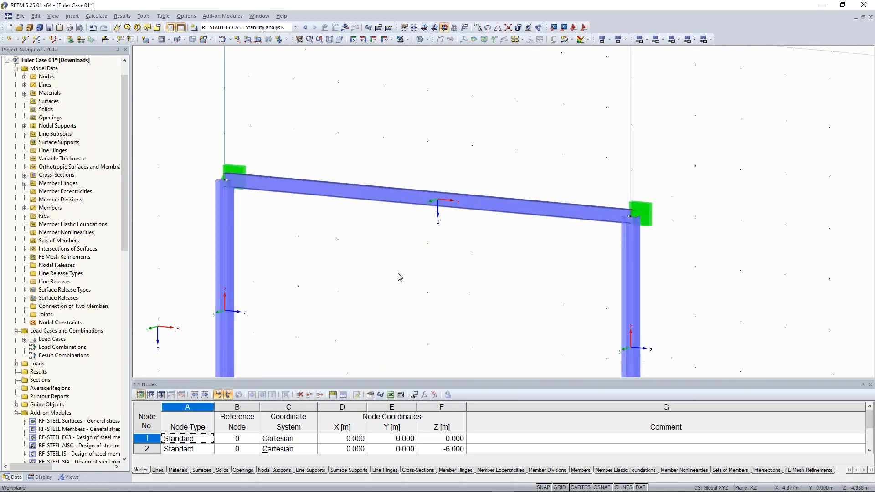
scroll(264, 210, "down", 2)
middle_click_drag(264, 210, 345, 211)
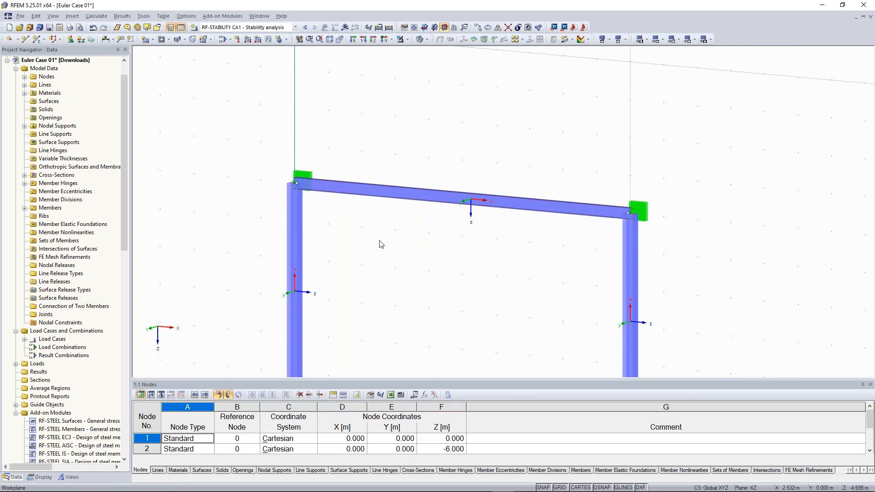
scroll(381, 244, "down", 1)
- Calculate load case LC1 - Test load and display the frame's global deformations
left_click(305, 27)
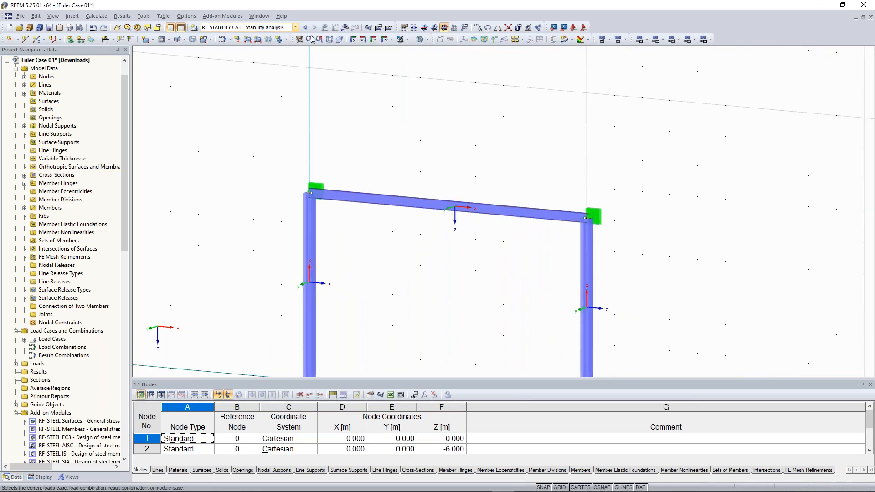
left_click(345, 28)
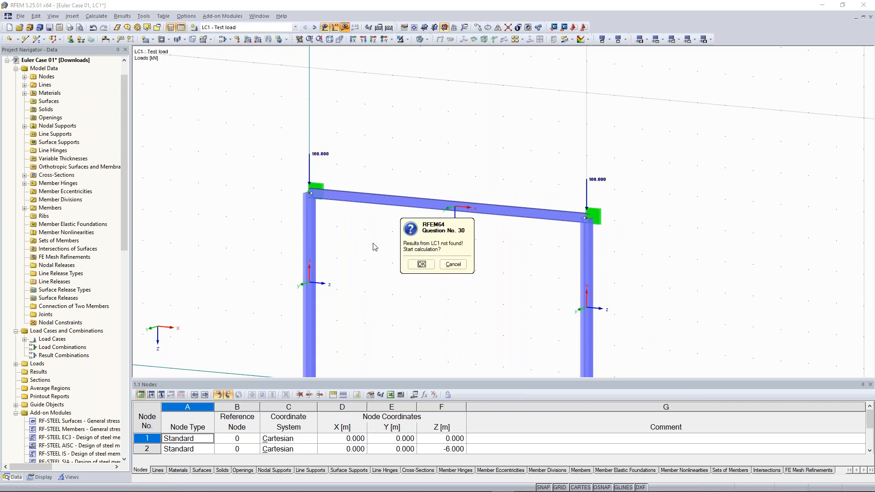
left_click(424, 266)
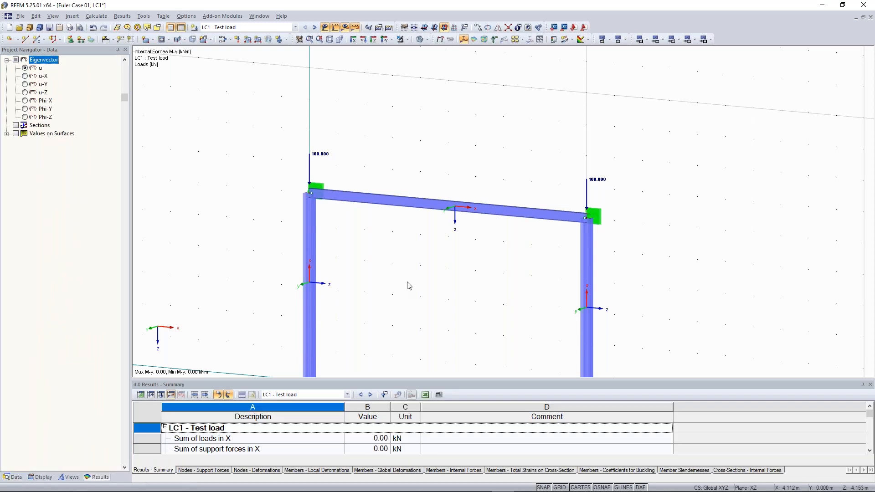
left_click(16, 60)
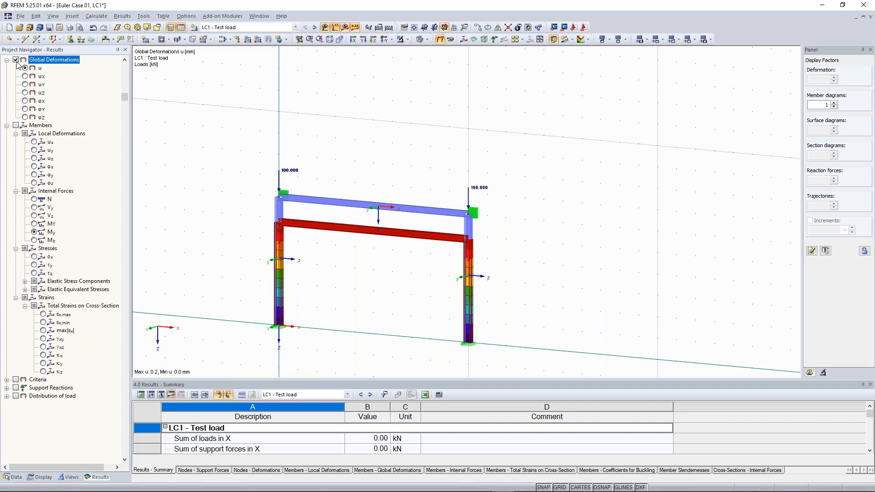
middle_click_drag(281, 189, 333, 183)
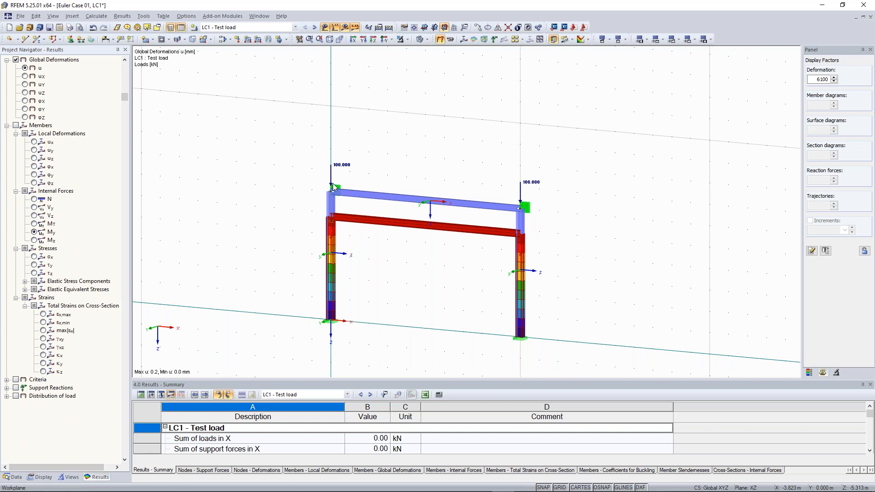
scroll(332, 184, "up", 1)
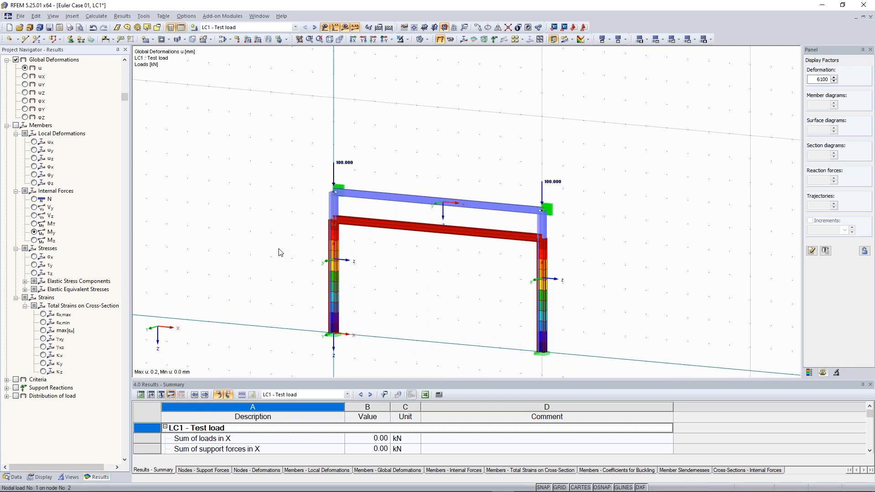
- Apply a uniform member load of 10 kN/m to the horizontal beam in LC1
left_click(247, 40)
left_click(559, 386)
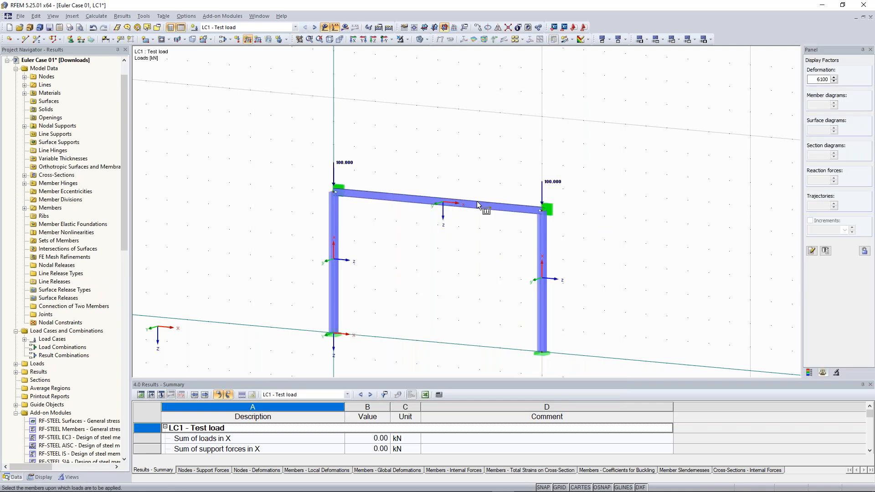
left_click(478, 205)
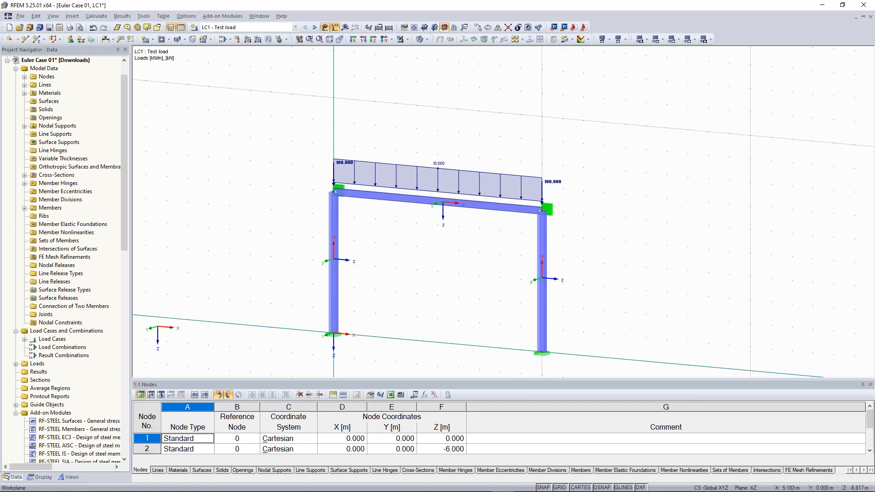
- Recalculate LC1 with the member load and display the bending moments My on the members
left_click(388, 27)
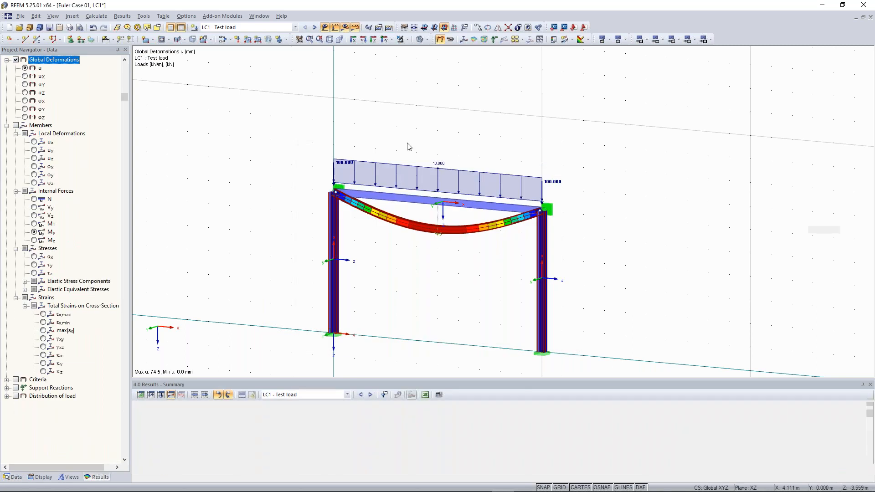
scroll(405, 191, "up", 3)
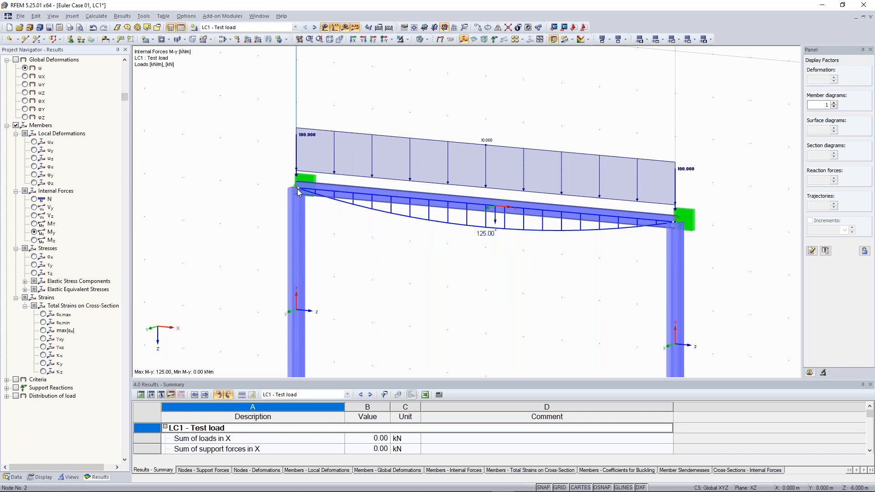
- Remove the hinges at both ends of the horizontal IPE 300 beam and change its member type to Truss
double_click(423, 207)
left_click(459, 326)
left_click(456, 334)
left_click(456, 337)
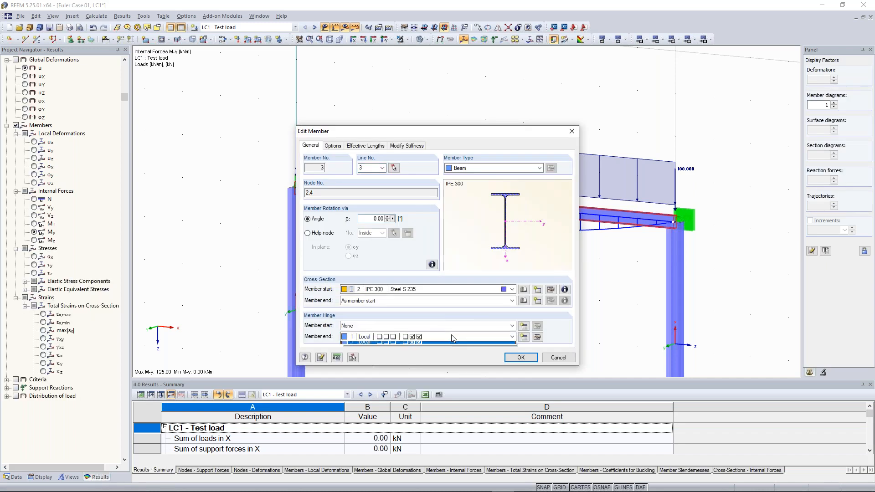
left_click(450, 347)
left_click(539, 168)
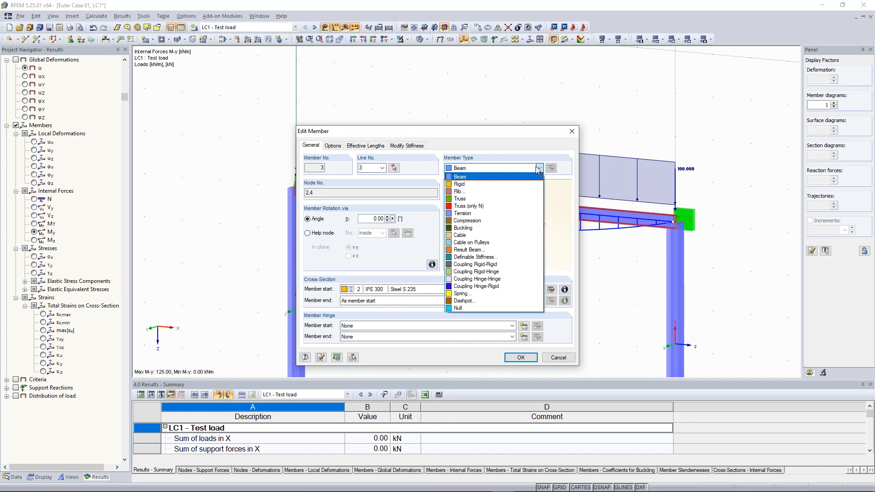
left_click(498, 199)
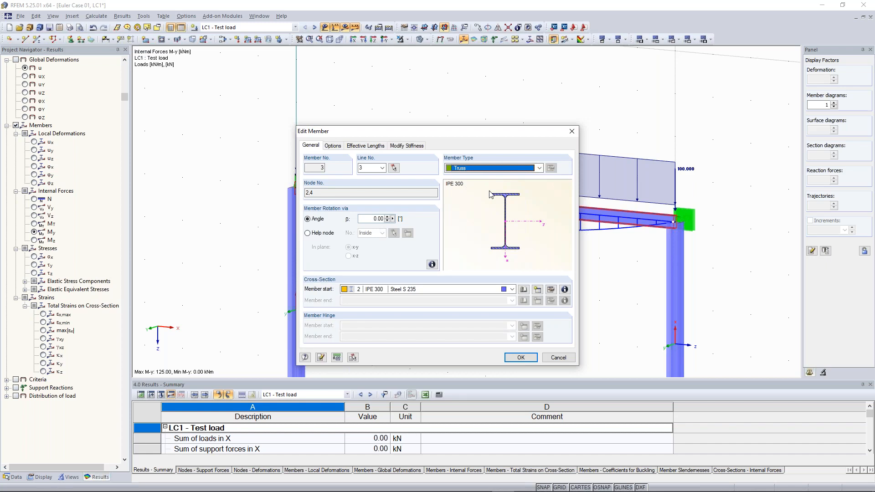
left_click(531, 359)
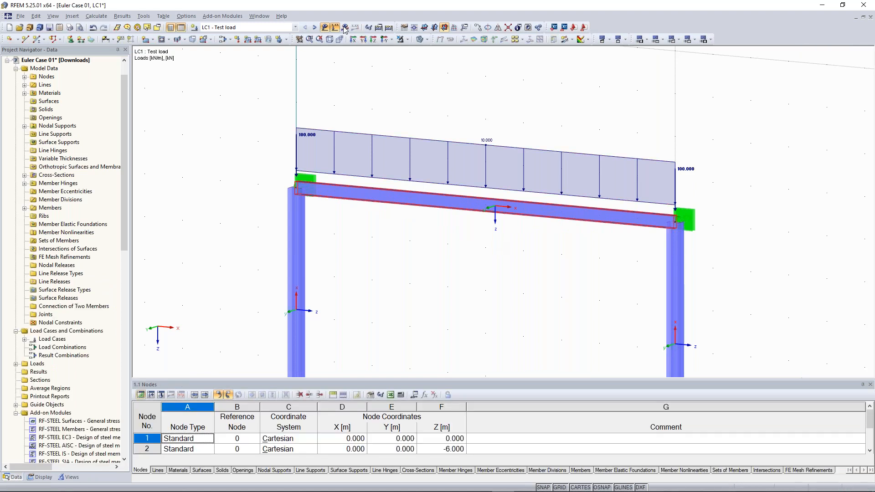
- Recalculate LC1 with the truss member and examine the bending moments My across the whole frame
left_click(424, 268)
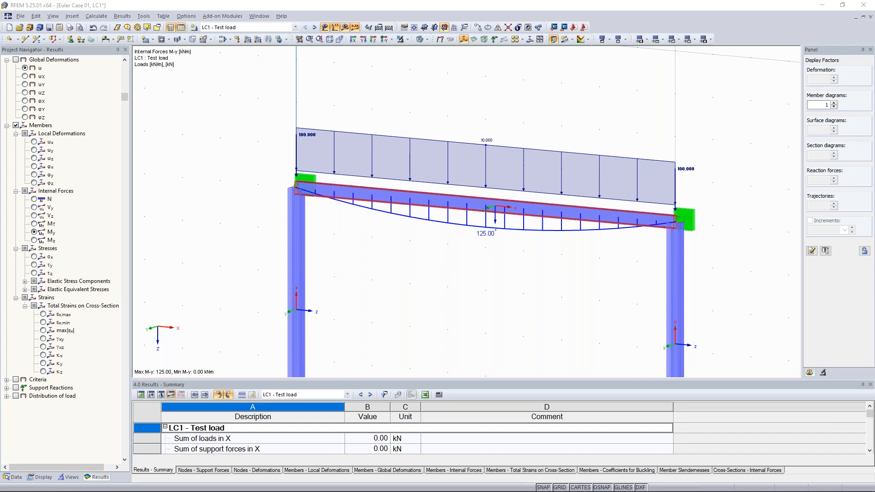
scroll(575, 287, "down", 2)
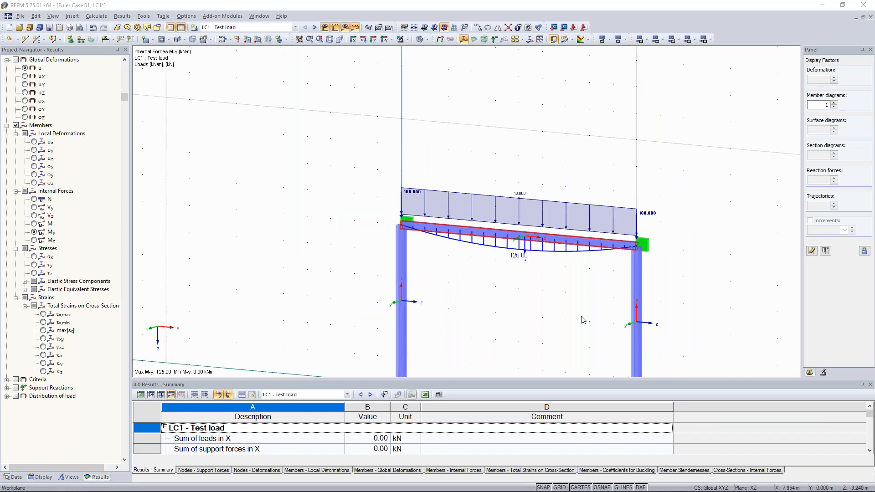
middle_click_drag(583, 320, 561, 243)
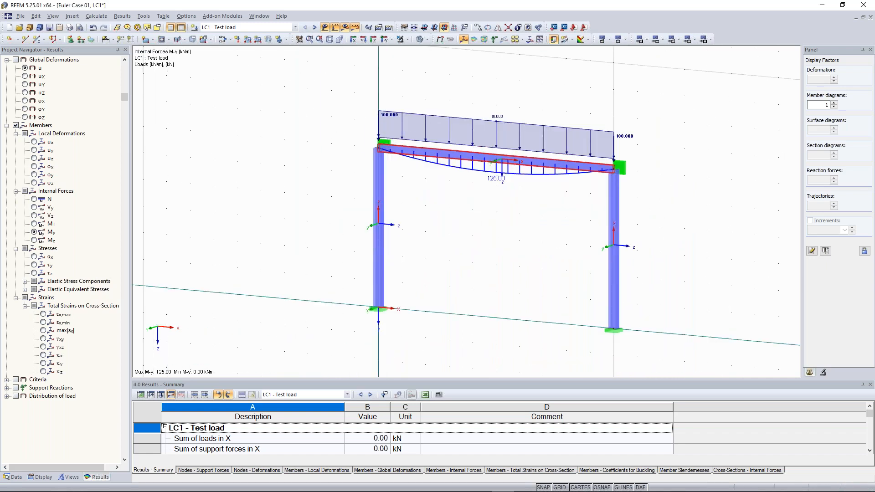
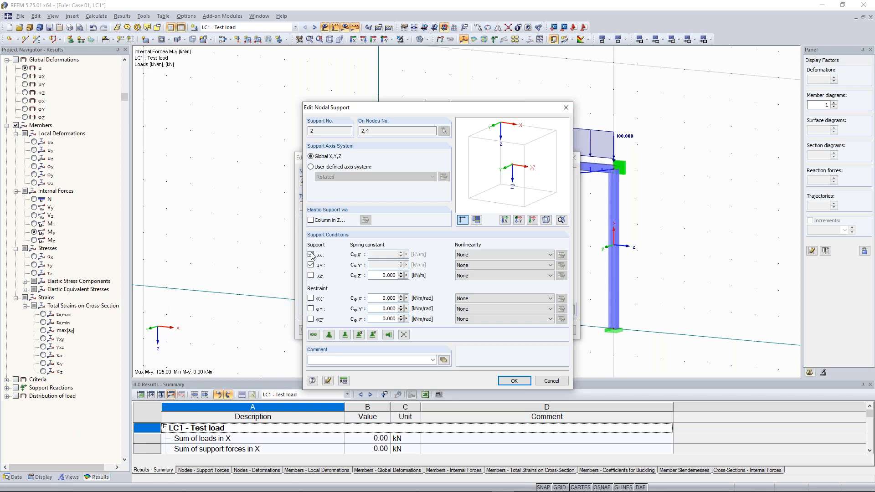
- Restrain uX together with uY in the nodal support on nodes 2 and 4, and check the support type at node 2
left_click(515, 384)
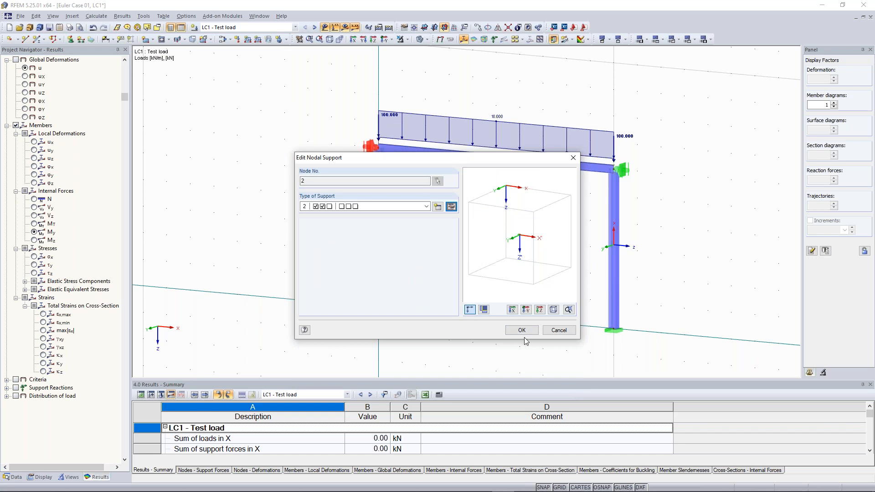
left_click(522, 330)
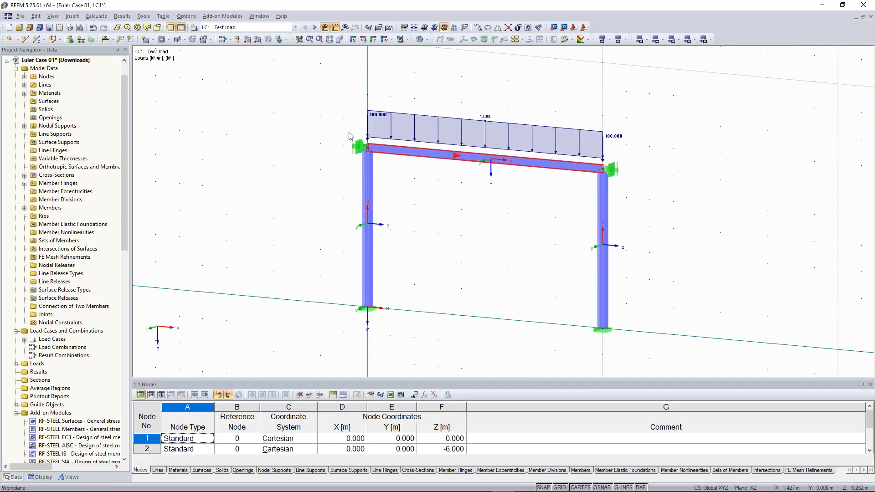
scroll(337, 127, "up", 1)
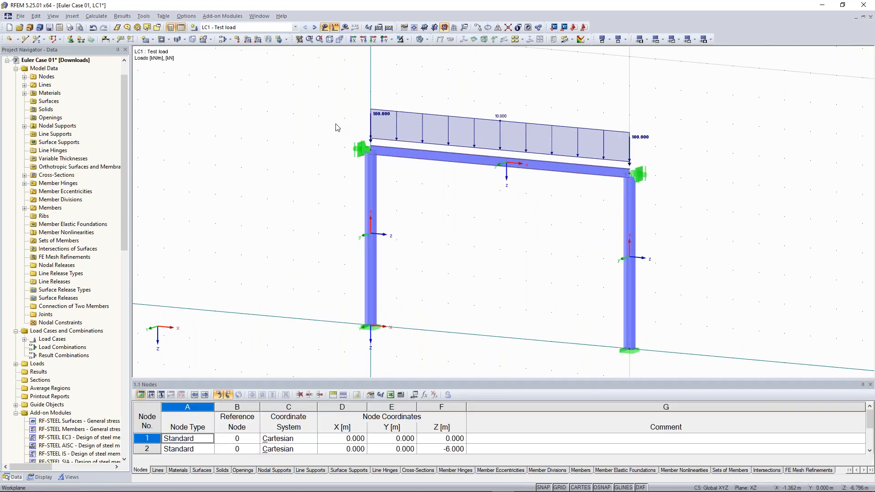
double_click(363, 151)
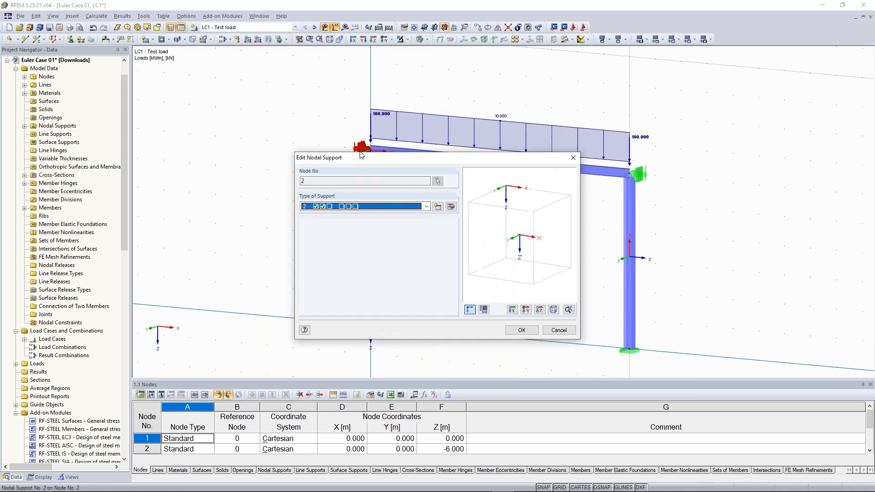
key("Escape")
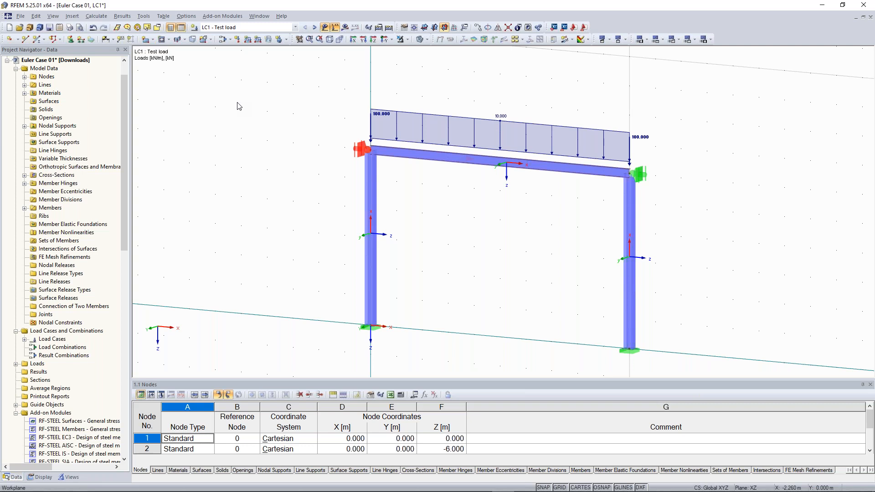
left_click(237, 103)
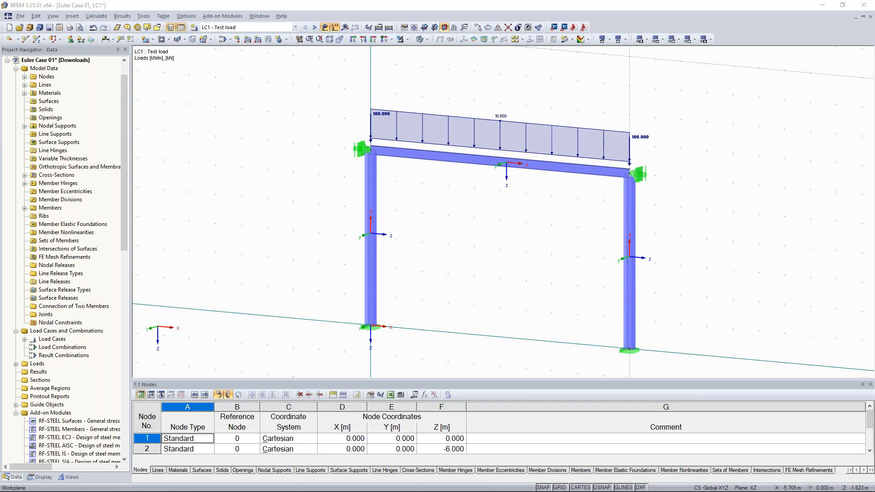
- Switch to the Dlubal website in Chrome and look over its Solutions and Support & Learning offers
key("alt+Tab")
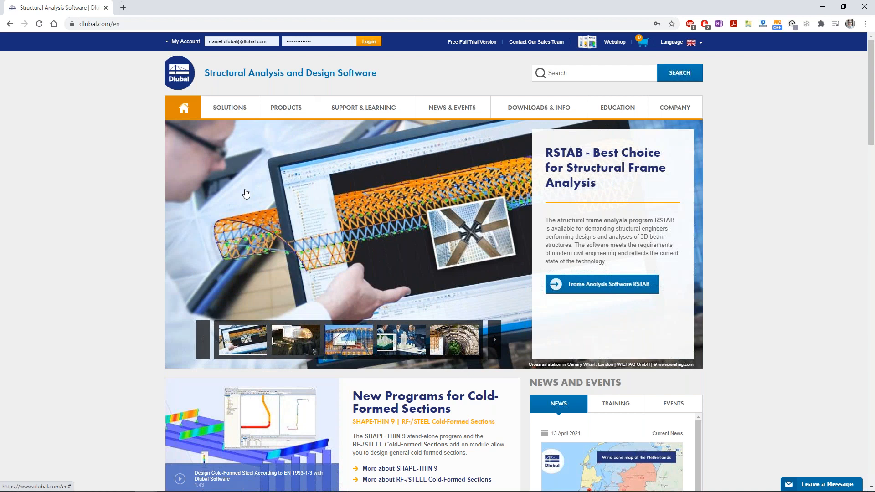
mouse_move(232, 121)
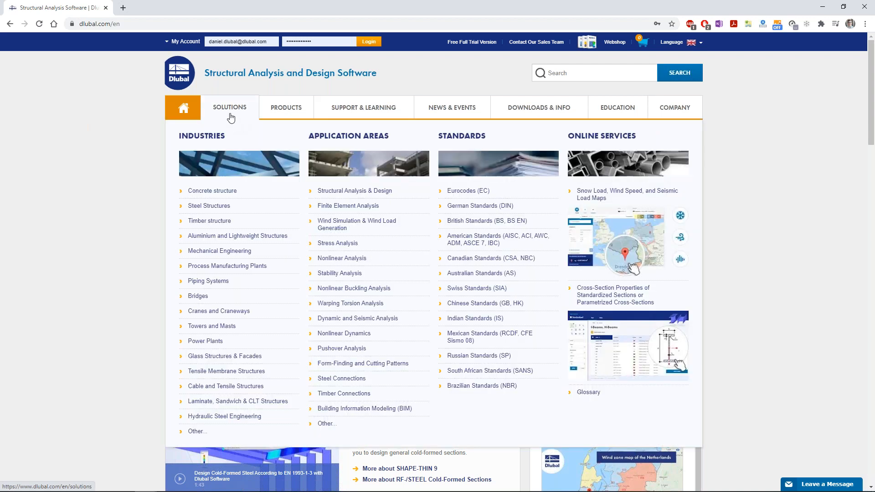
mouse_move(353, 117)
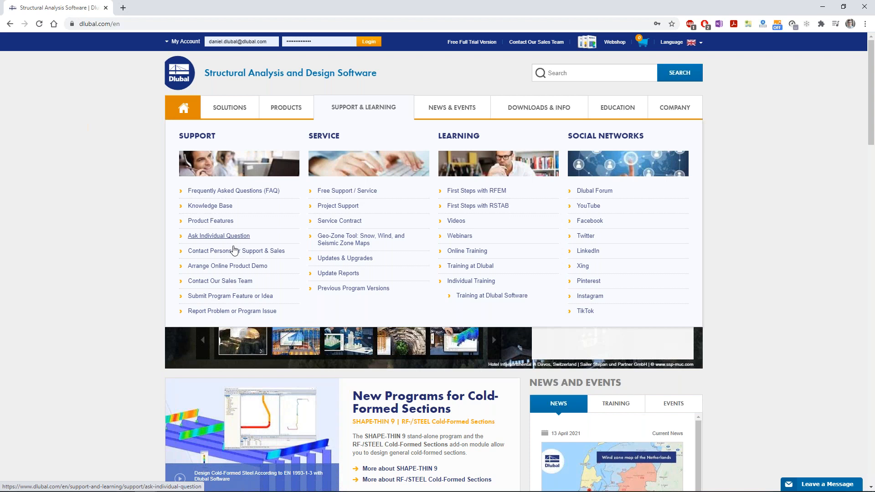
scroll(171, 263, "down", 2)
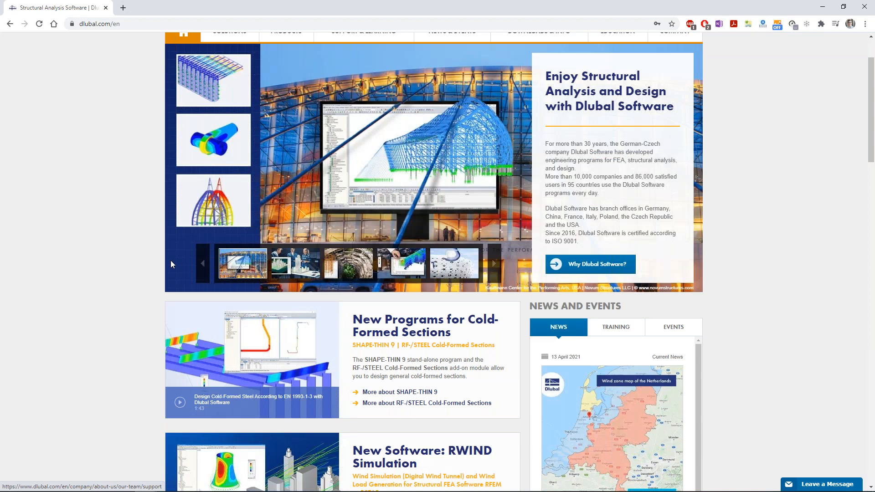
scroll(170, 261, "up", 2)
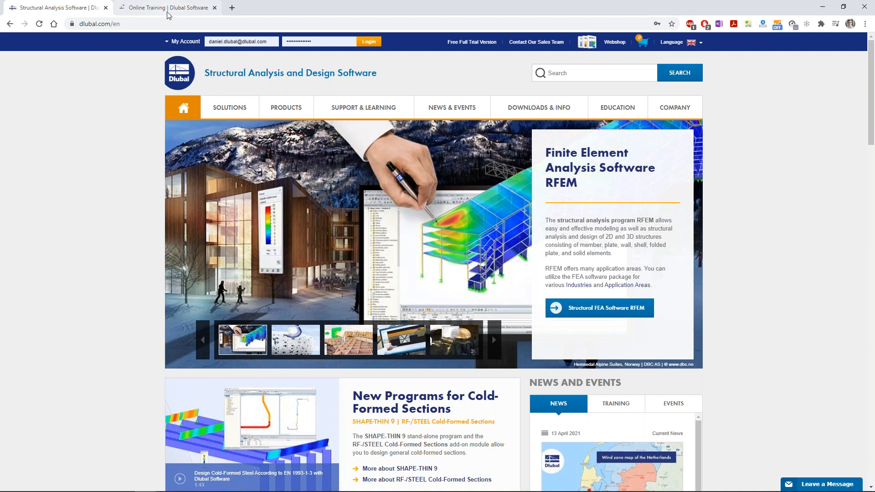
- Look through the list of courses on the website's Online Training page
left_click(168, 8)
scroll(429, 373, "down", 7)
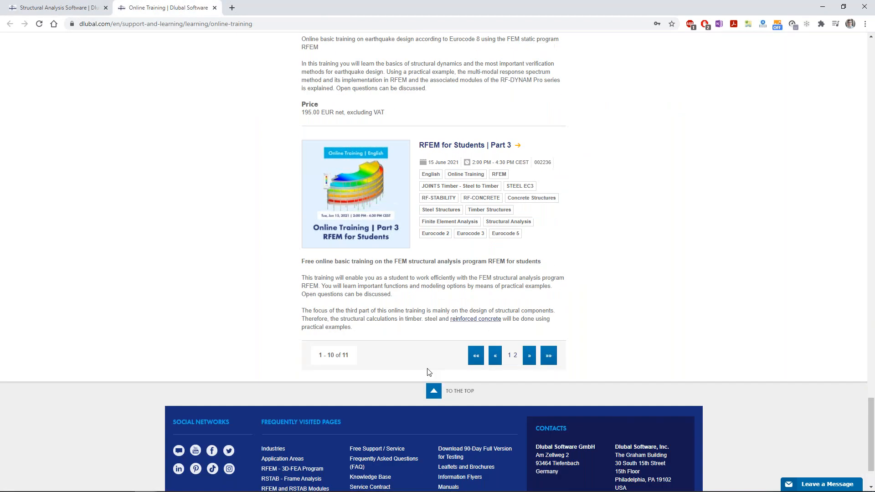
scroll(453, 200, "up", 20)
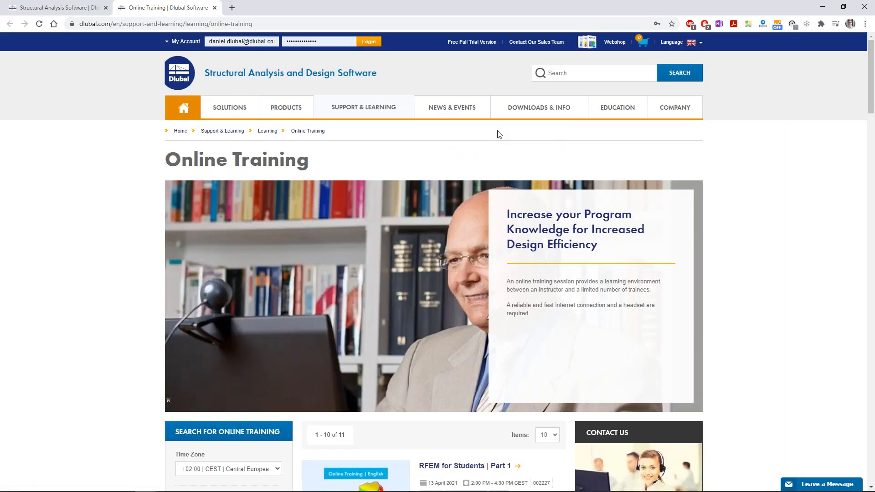
- Browse the Structural Analysis Models to Download and open the Steel Hall model's page
mouse_move(513, 111)
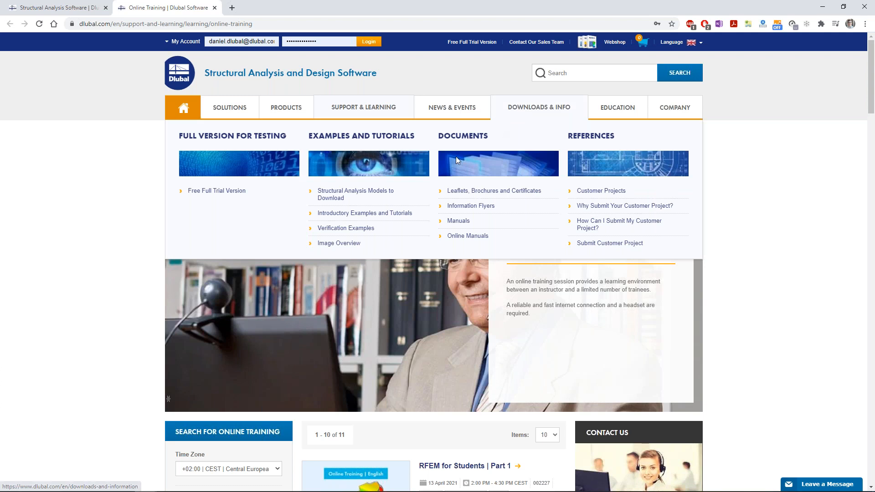
left_click(346, 195)
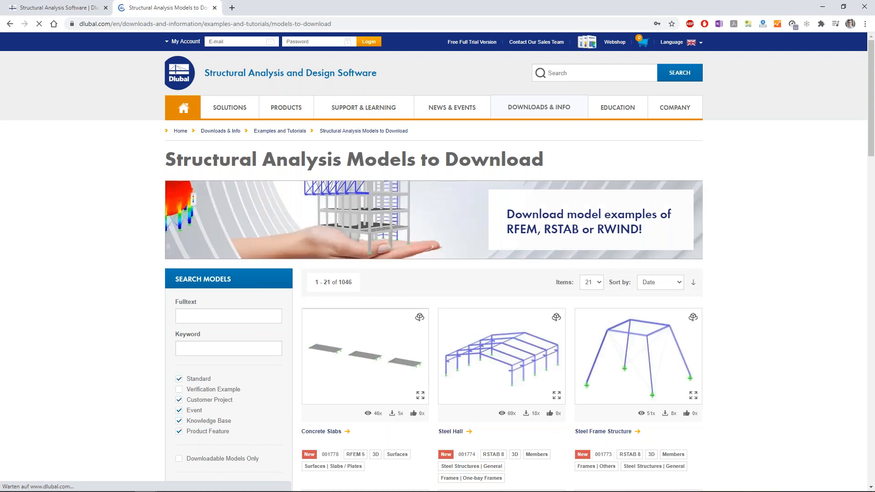
scroll(335, 264, "down", 2)
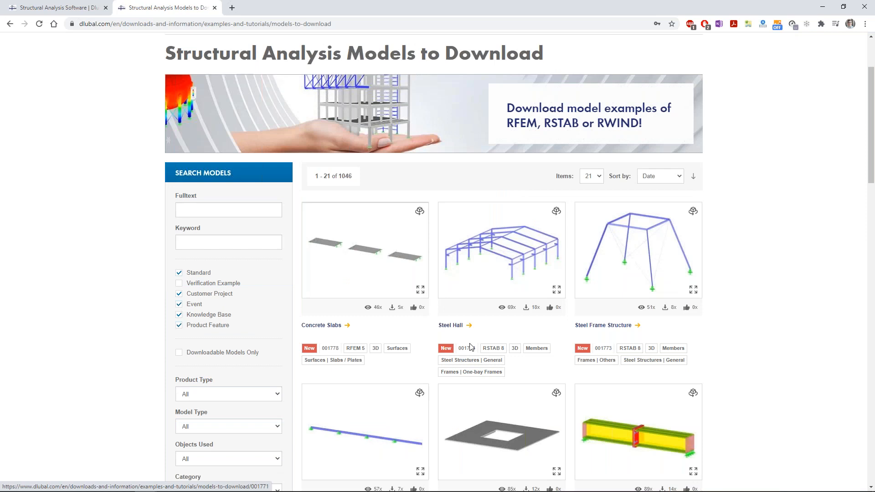
left_click(450, 325)
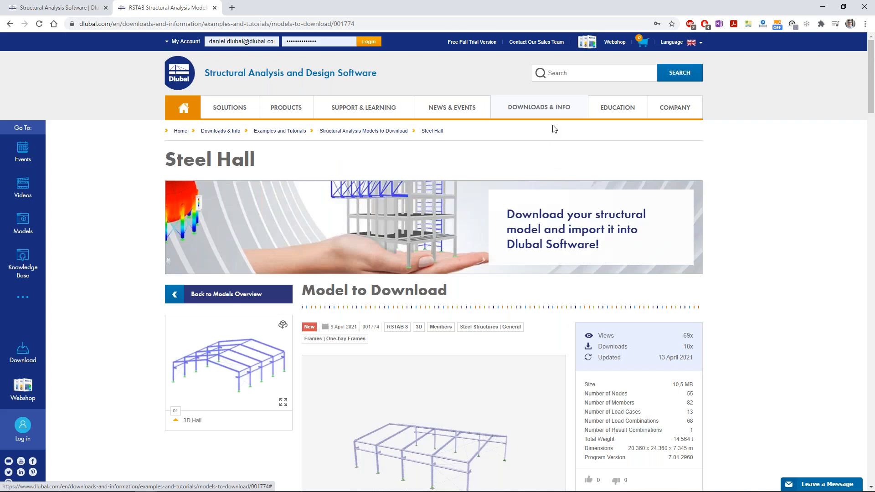
- Open the Infotainment | Good to Know e-learning videos from the website's Education section and select the page address
mouse_move(555, 129)
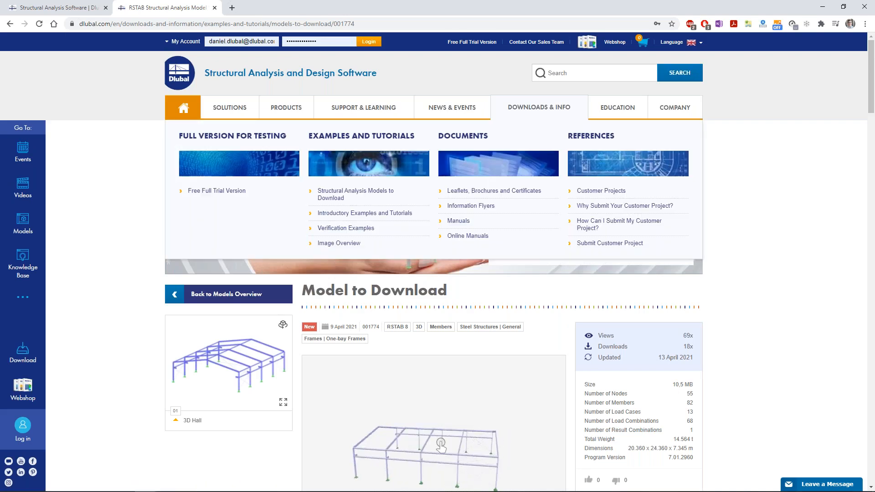
mouse_move(618, 107)
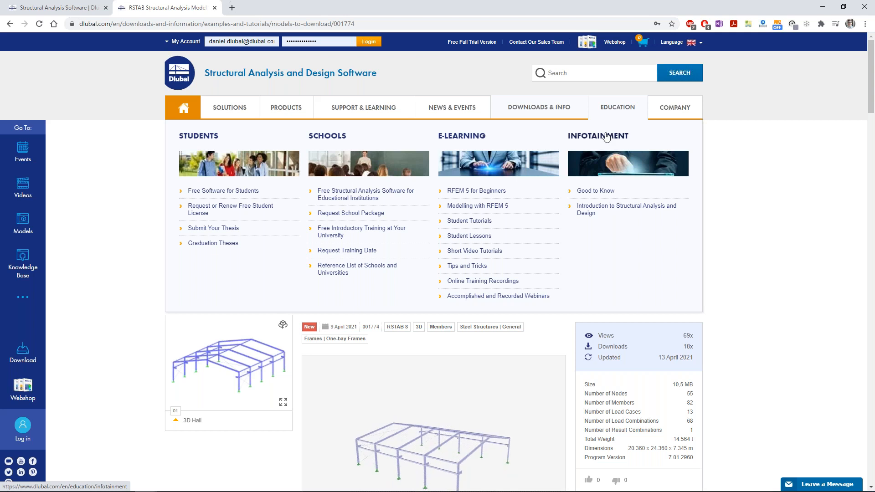
left_click(590, 212)
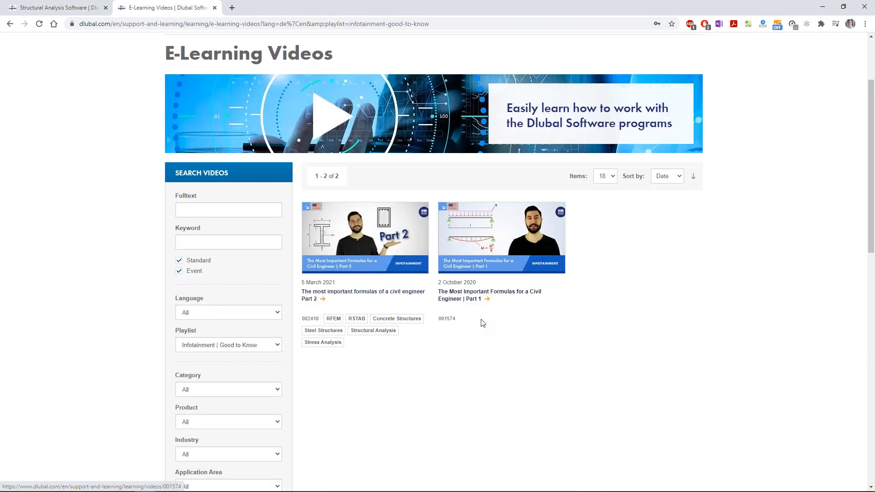
left_click(239, 25)
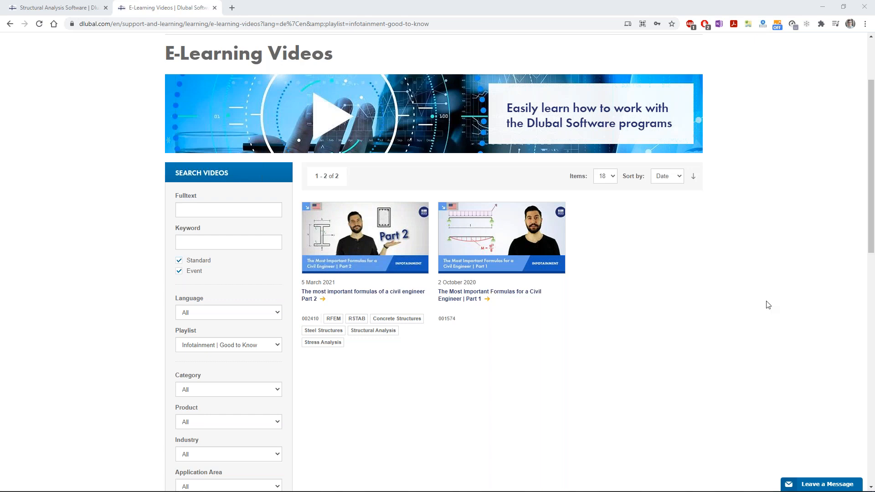
- Switch back to RFEM and display the RF-STABILITY CA1 buckling results of the frame
mouse_move(420, 479)
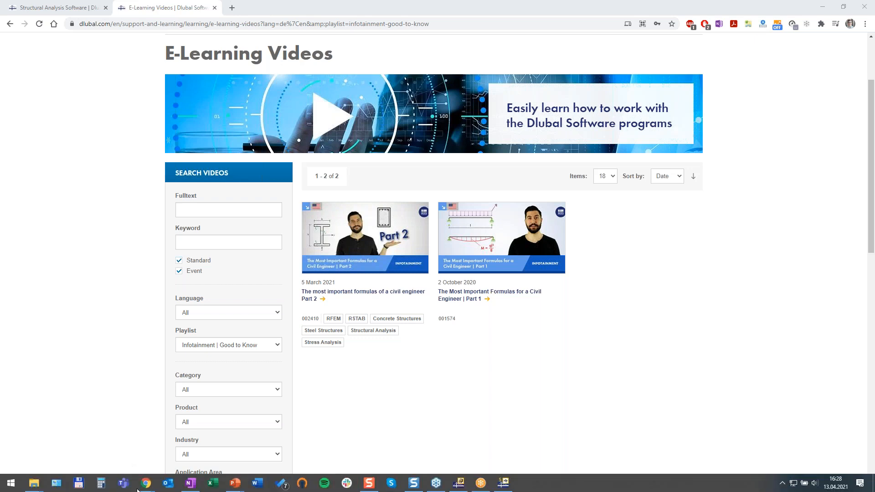
left_click(503, 483)
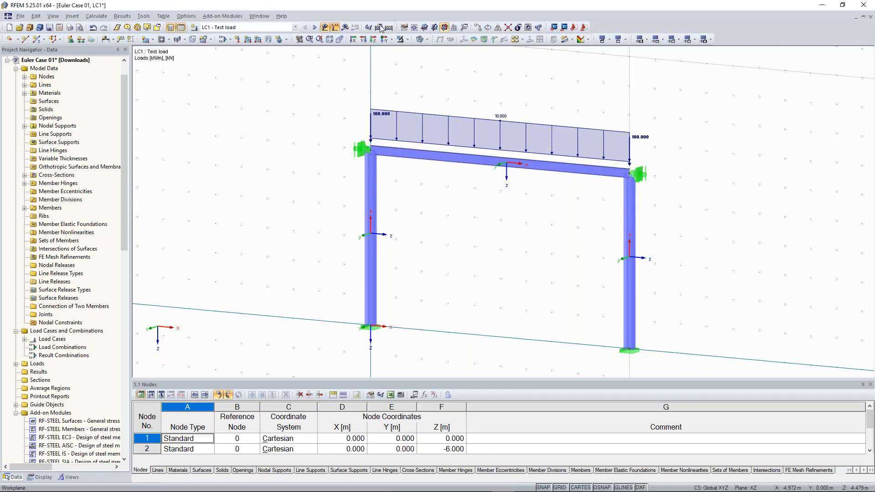
left_click(314, 28)
left_click(389, 28)
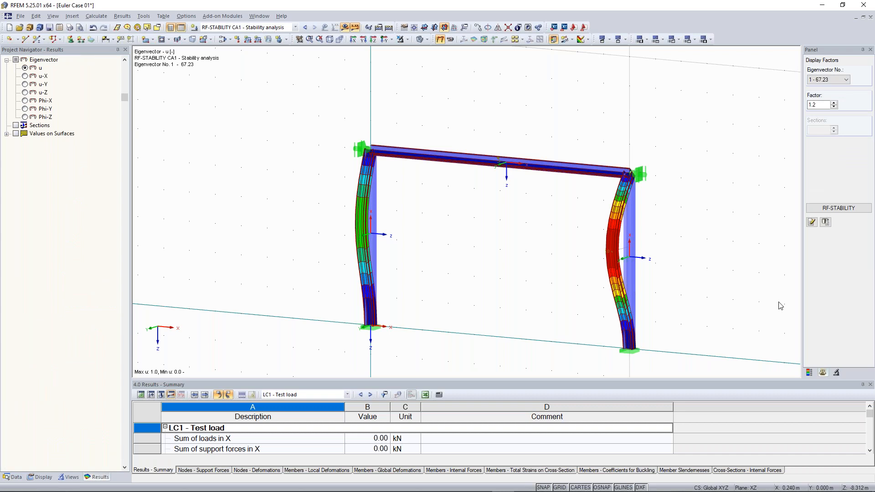
- View the frame's second and third buckling modes by displaying eigenvectors No. 2 and No. 3
scroll(654, 119, "down", 1)
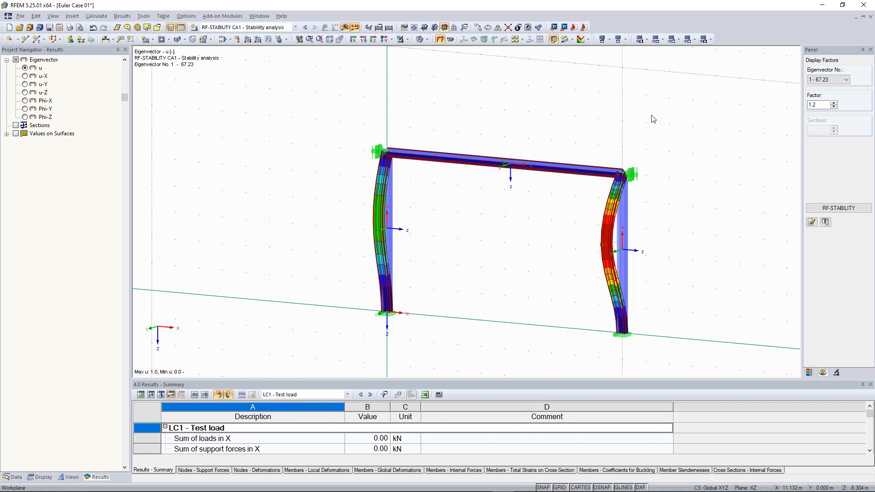
middle_click_drag(683, 189, 748, 183, "ctrl")
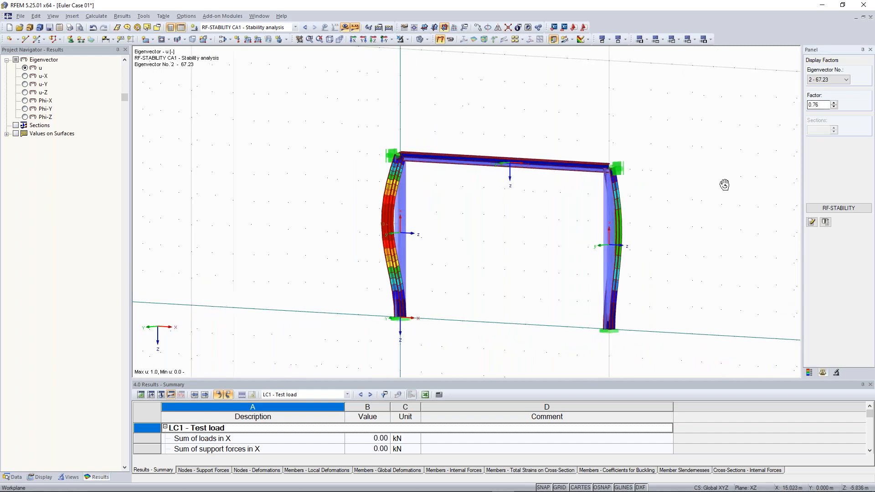
left_click(822, 82)
left_click(823, 91)
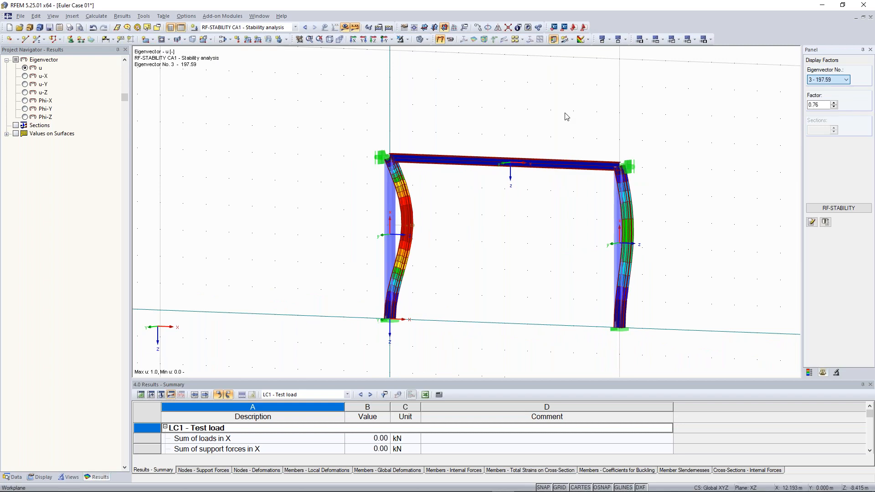
- Switch from the Euler Case 01 frame to the open Continuous Plate 01 model
middle_click_drag(598, 132, 418, 116, "ctrl")
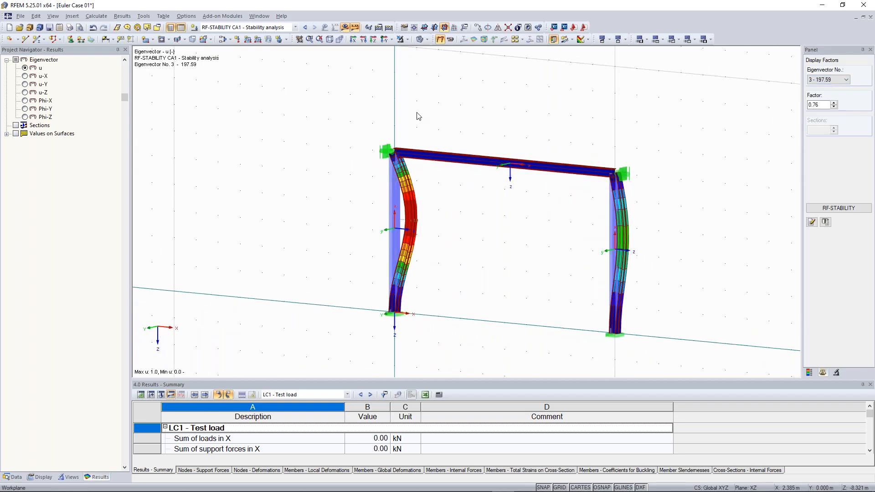
left_click(259, 16)
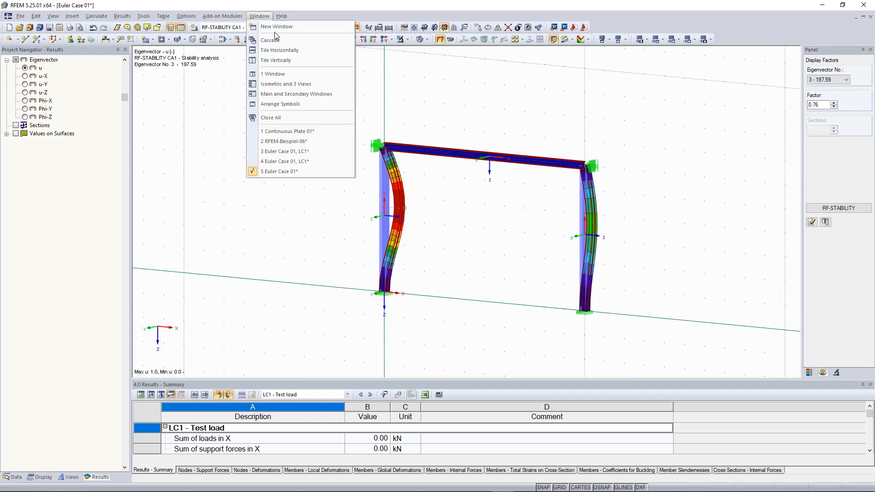
left_click(319, 132)
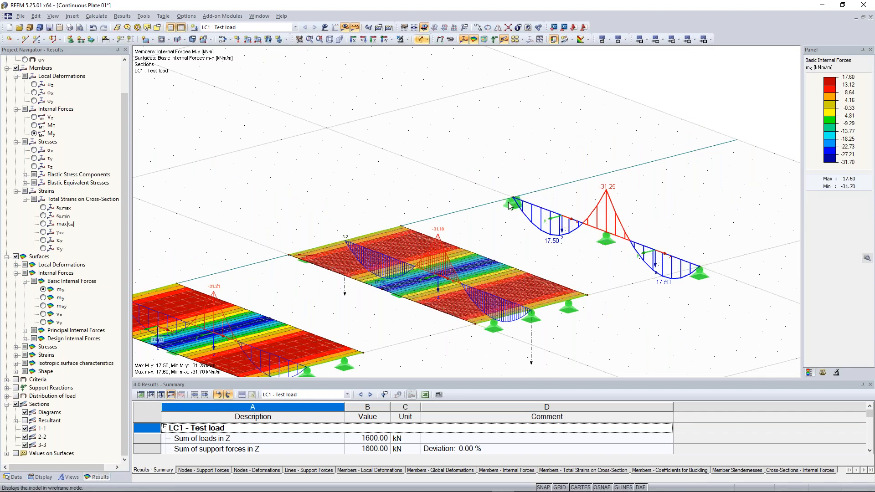
- Release the rotational restraint about X in the nodal support at node 13 and try to calculate load case LC1
scroll(544, 189, "up", 3)
middle_click_drag(544, 188, 466, 181)
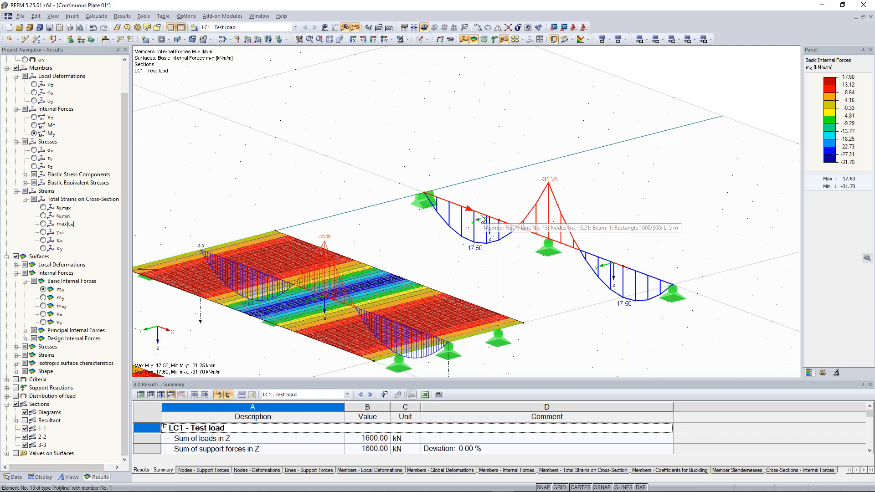
double_click(419, 201)
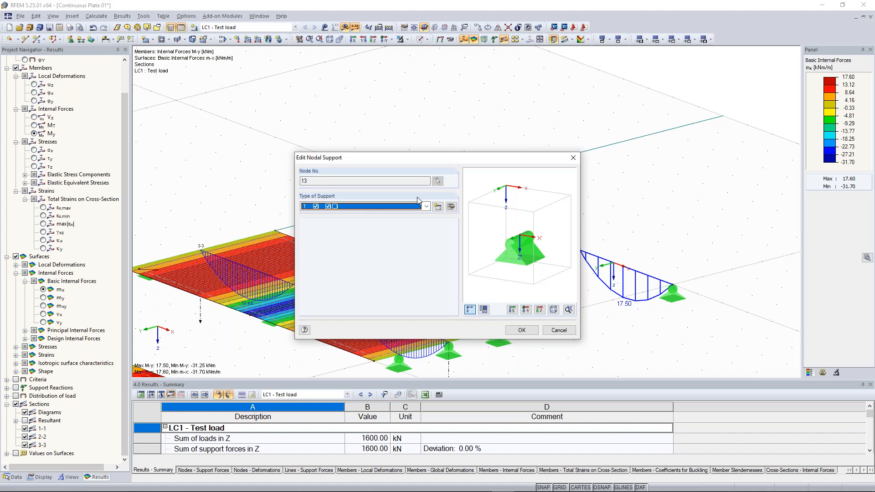
left_click(451, 207)
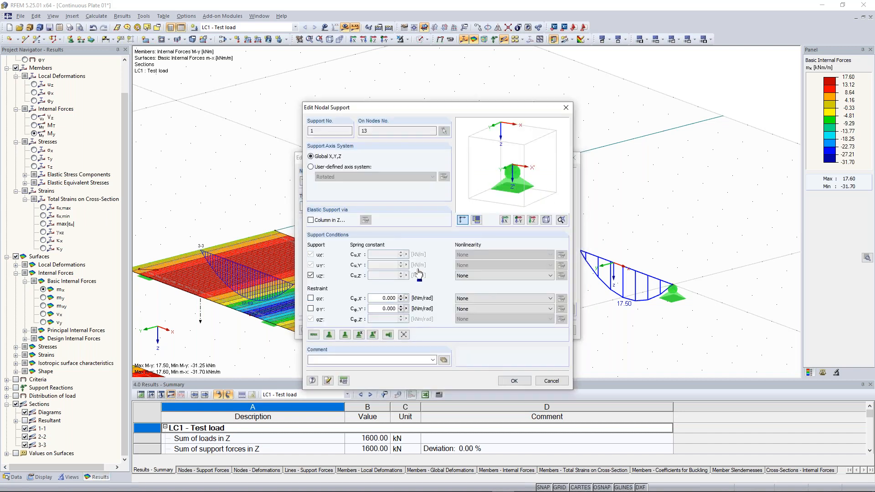
left_click(521, 326)
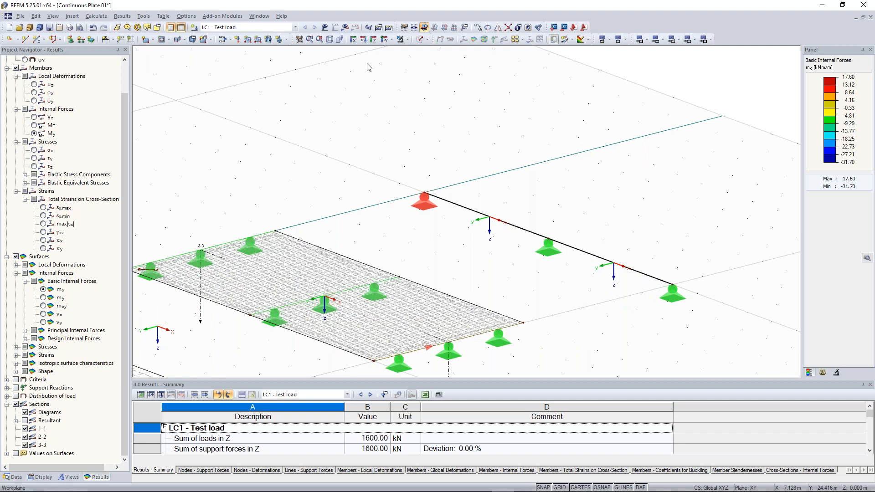
key("F5")
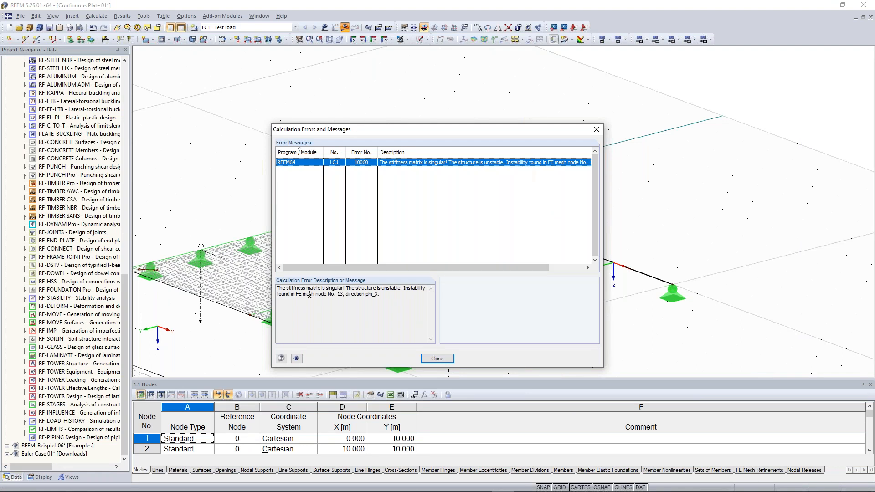
left_click(437, 359)
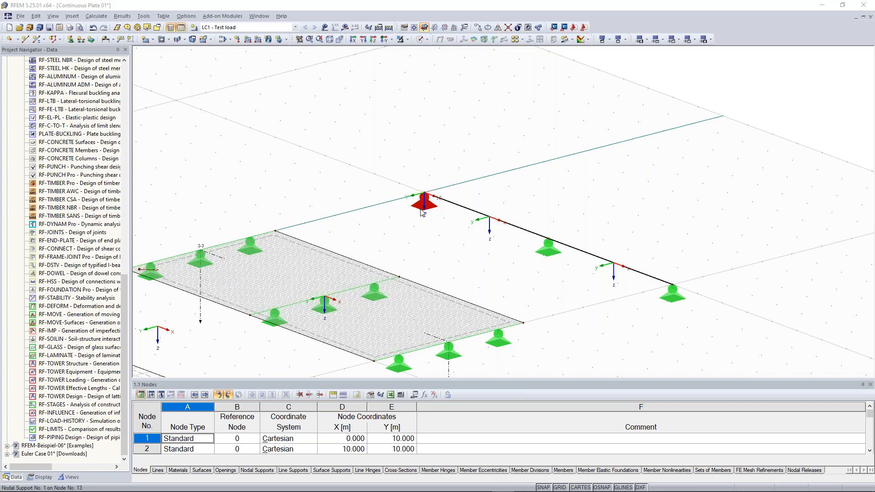
- Restrain rotation about X in the nodal support at node 13 again and start the calculation of LC1
double_click(421, 212)
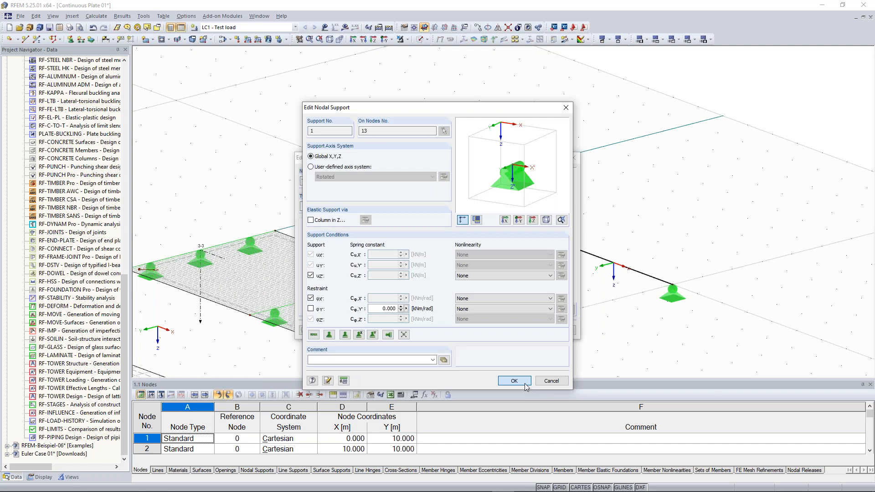
left_click(514, 381)
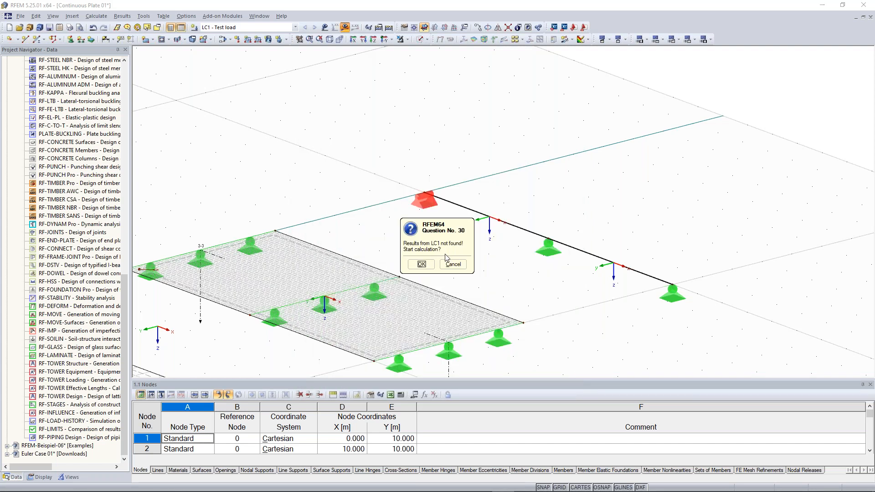
left_click(421, 267)
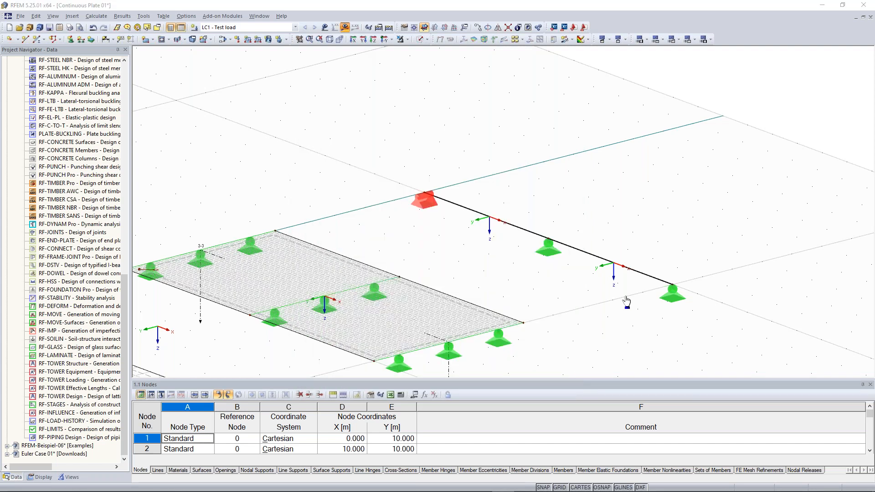